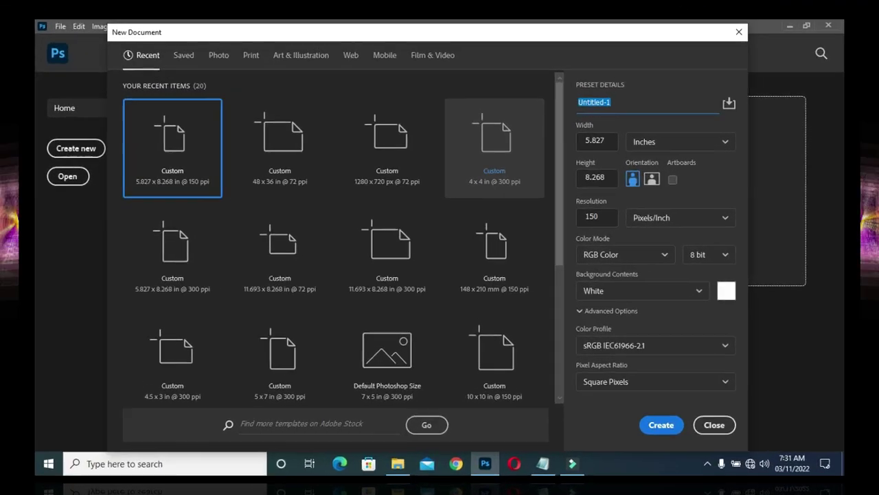
Start naming the new 5.827 × 8.268 in, 150 ppi portrait document
{"action": "type", "text": "OoO"}
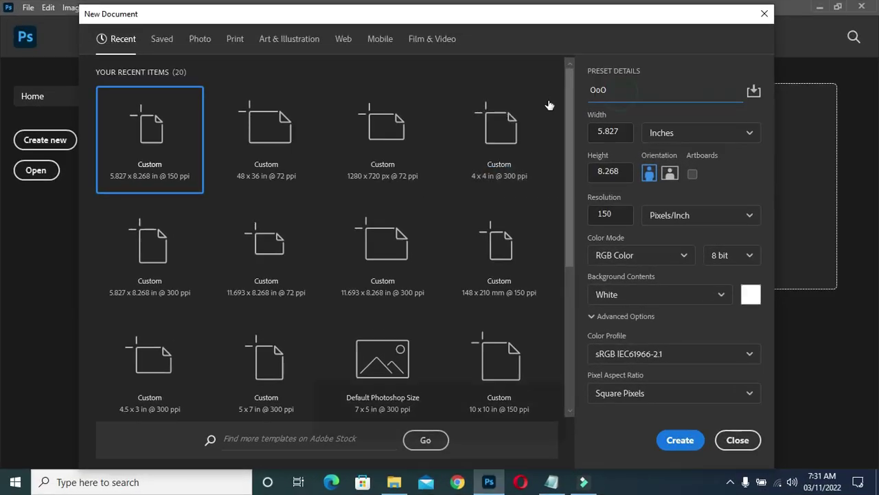
Name the document 'Overwhelming victory' and create it at 5.827 × 8.268 in, 150 ppi
{"action": "double_click", "coordinate": [617, 96]}
{"action": "type", "text": "Overwhelming vid"}
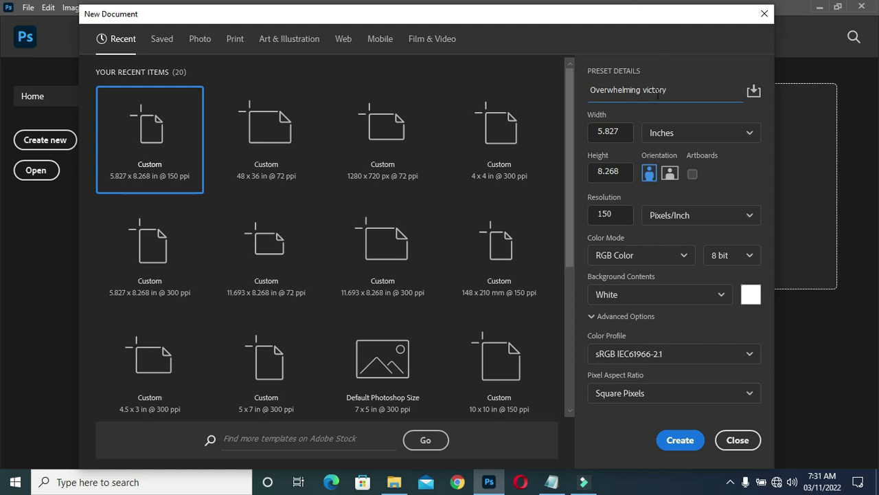
{"action": "left_click_drag", "start_coordinate": [623, 133], "coordinate": [584, 130]}
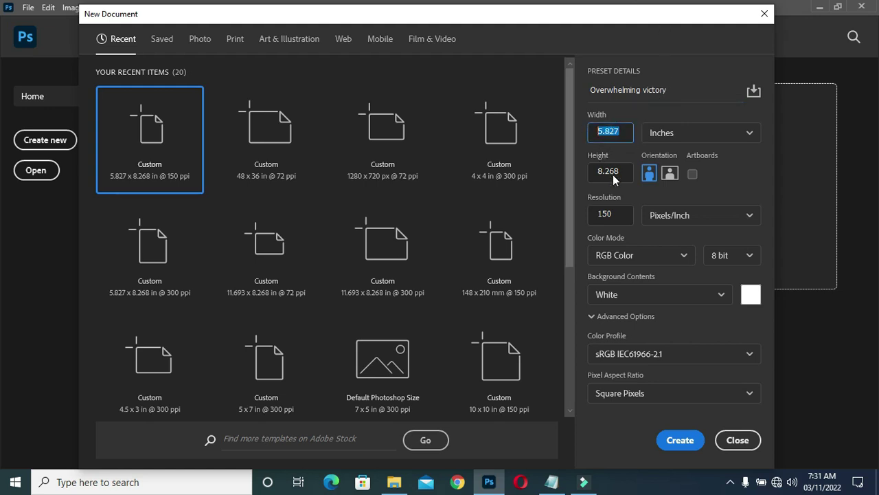
{"action": "left_click_drag", "start_coordinate": [622, 172], "coordinate": [590, 172]}
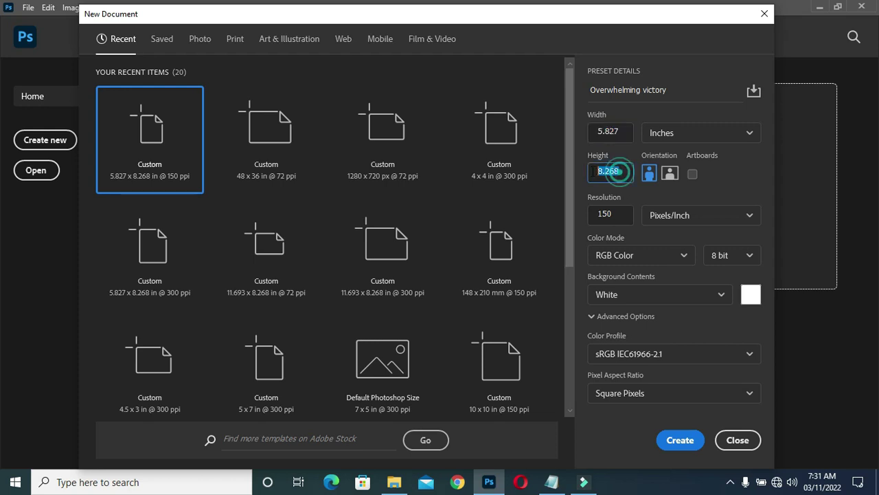
{"action": "left_click_drag", "start_coordinate": [625, 214], "coordinate": [592, 214]}
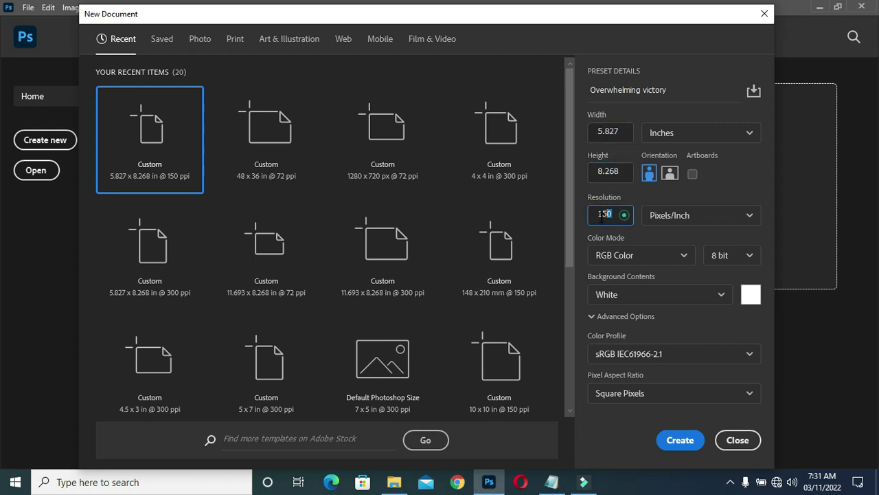
{"action": "left_click", "coordinate": [672, 441]}
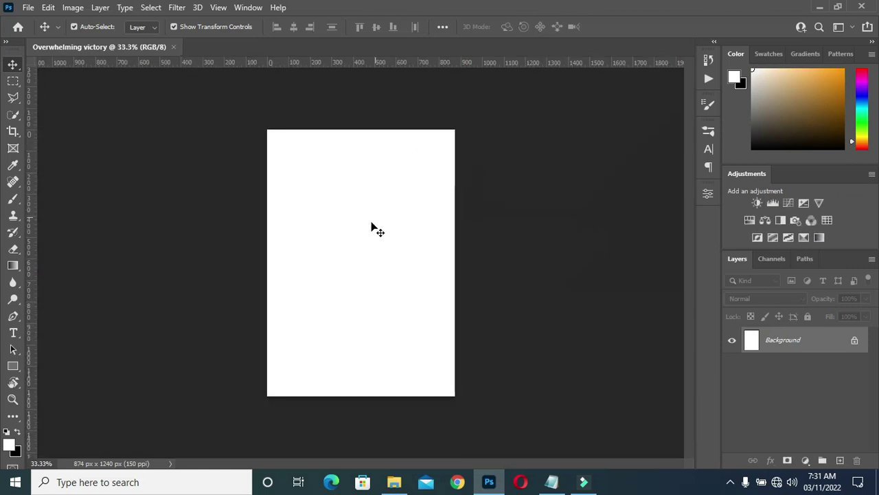
Zoom the canvas to fit and copy colour code 1e0018 from the Notepad notes
{"action": "key", "text": "ctrl+0"}
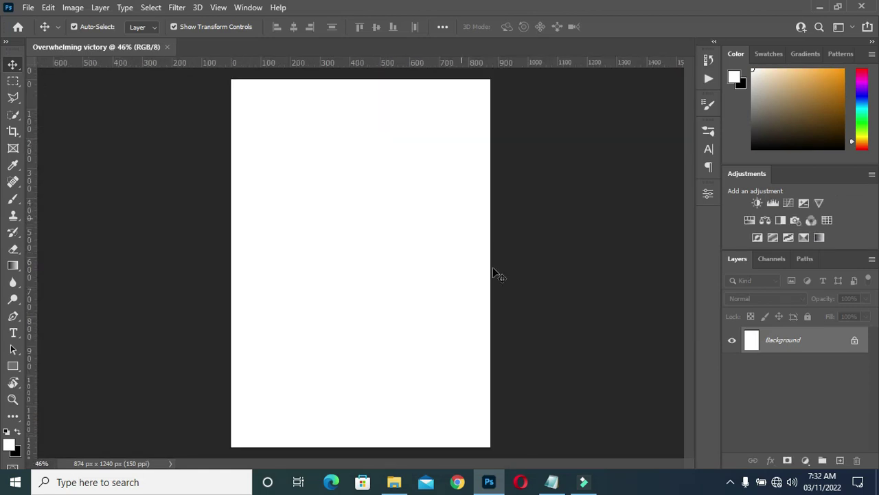
{"action": "left_click", "coordinate": [551, 482]}
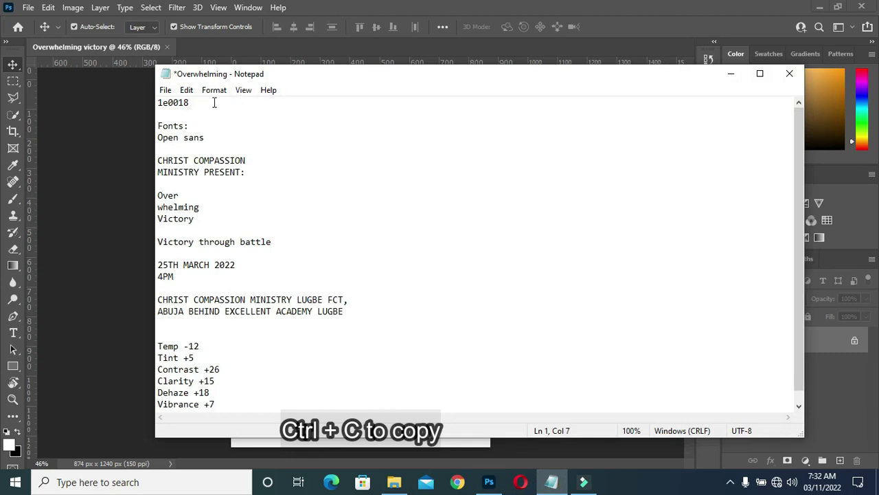
{"action": "left_click_drag", "start_coordinate": [194, 103], "coordinate": [157, 102]}
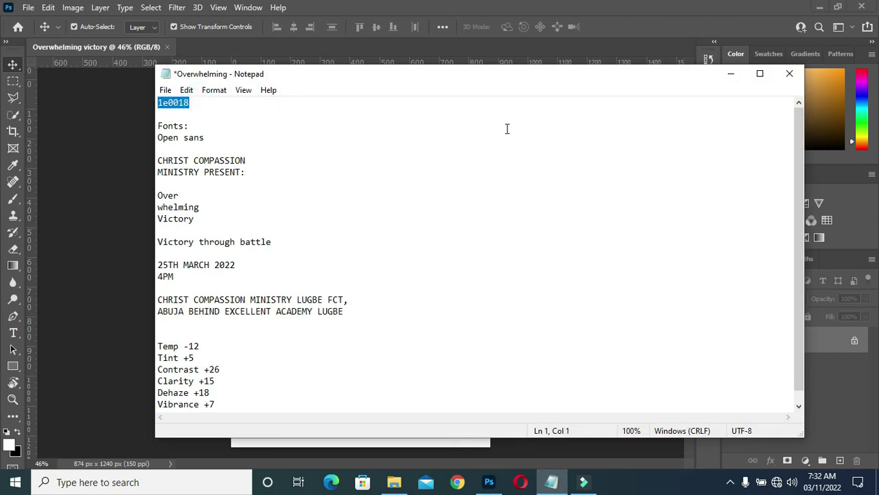
{"action": "left_click", "coordinate": [727, 73]}
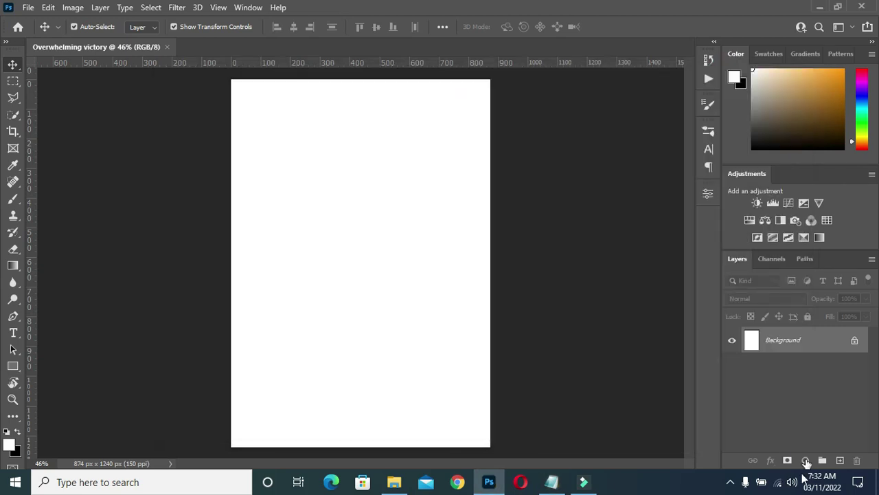
Add a Solid Color fill layer in dark purple 1e0018
{"action": "left_click", "coordinate": [806, 460]}
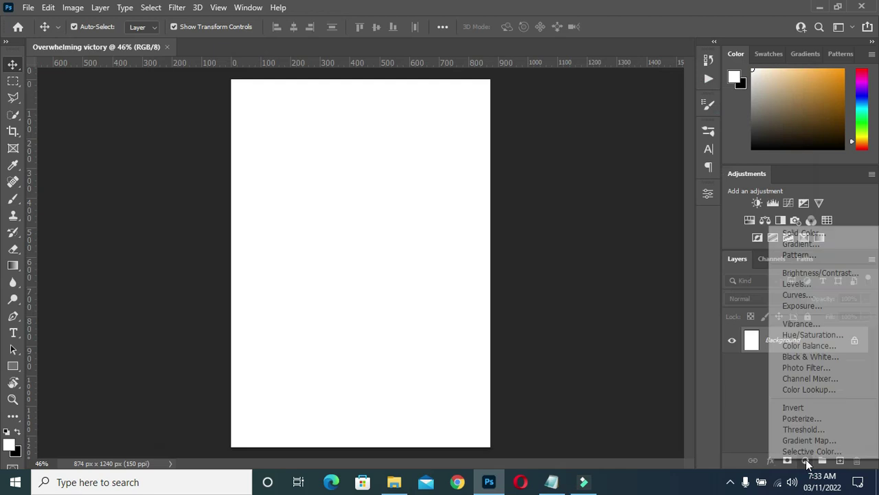
{"action": "left_click", "coordinate": [804, 232]}
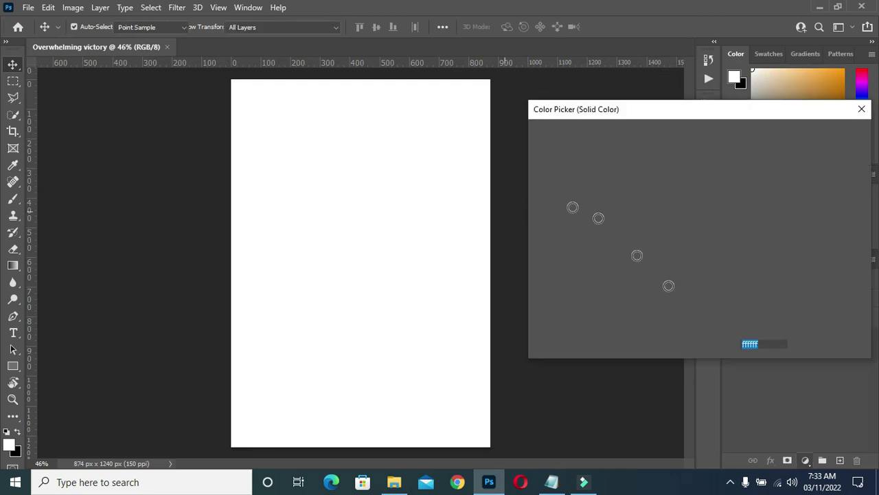
{"action": "type", "text": "1e0018"}
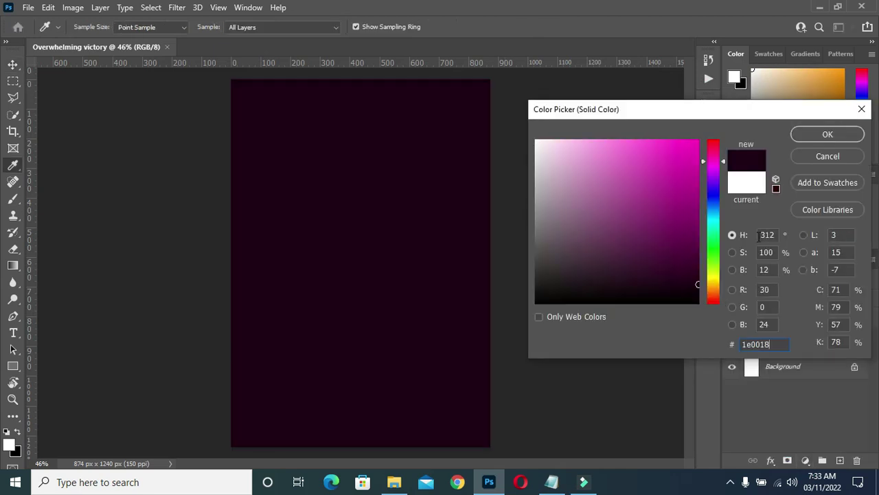
{"action": "left_click", "coordinate": [812, 134]}
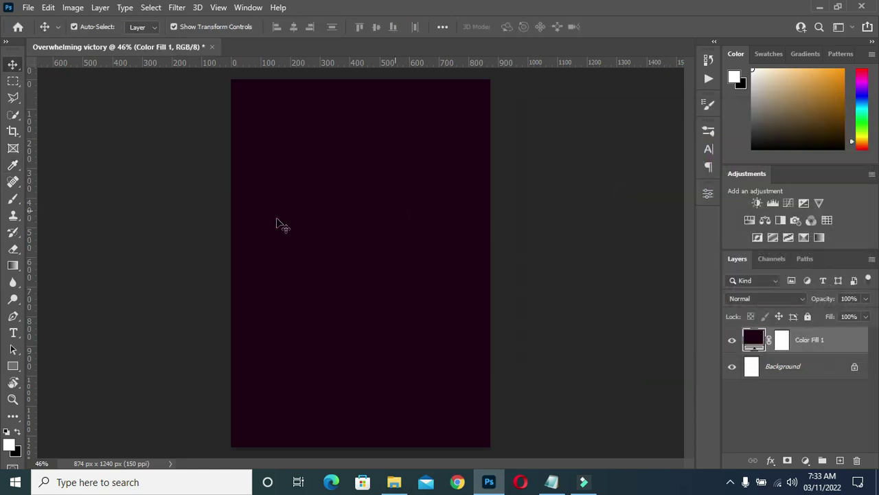
Drag the istockphoto soldiers photo from the flyer images folder into the document
{"action": "left_click", "coordinate": [394, 482]}
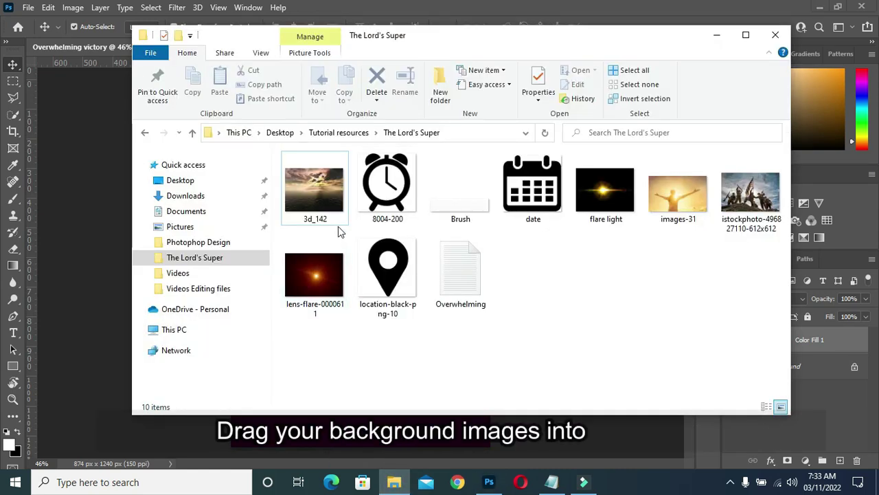
{"action": "left_click", "coordinate": [759, 206]}
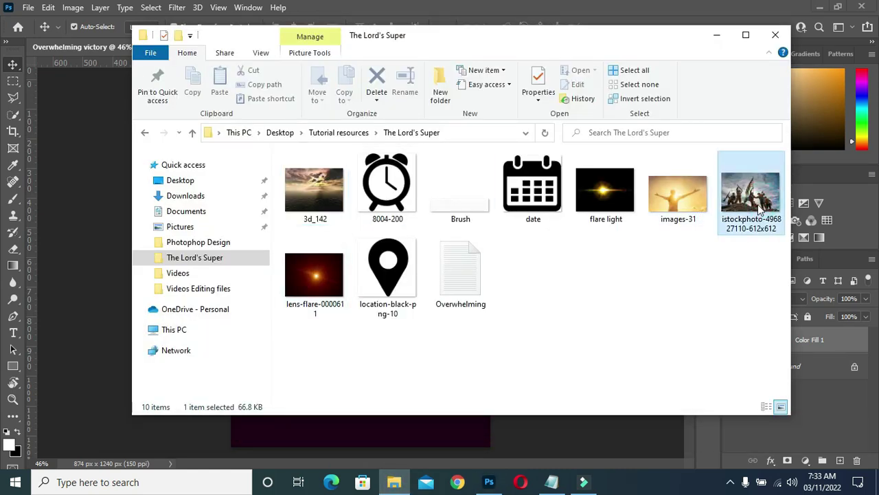
{"action": "left_click_drag", "start_coordinate": [759, 206], "coordinate": [498, 416]}
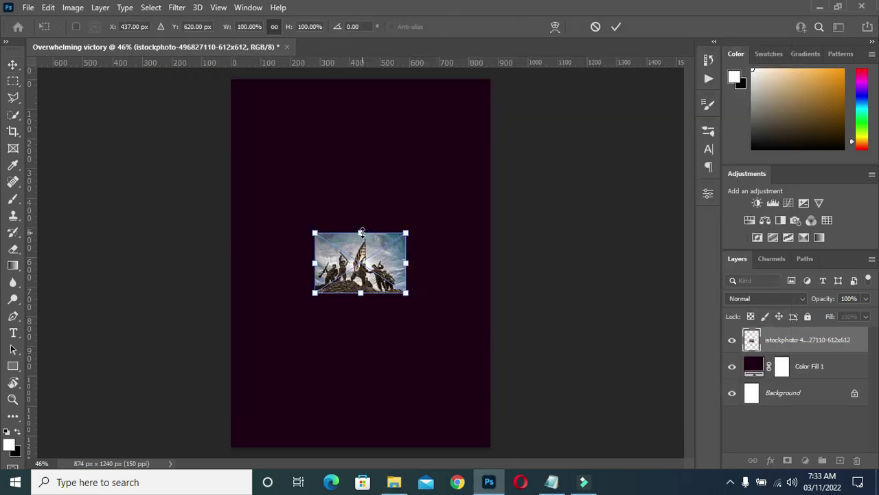
Scale the soldiers photo to about 310% and position it at the canvas top
{"action": "left_click_drag", "start_coordinate": [361, 232], "coordinate": [375, 103]}
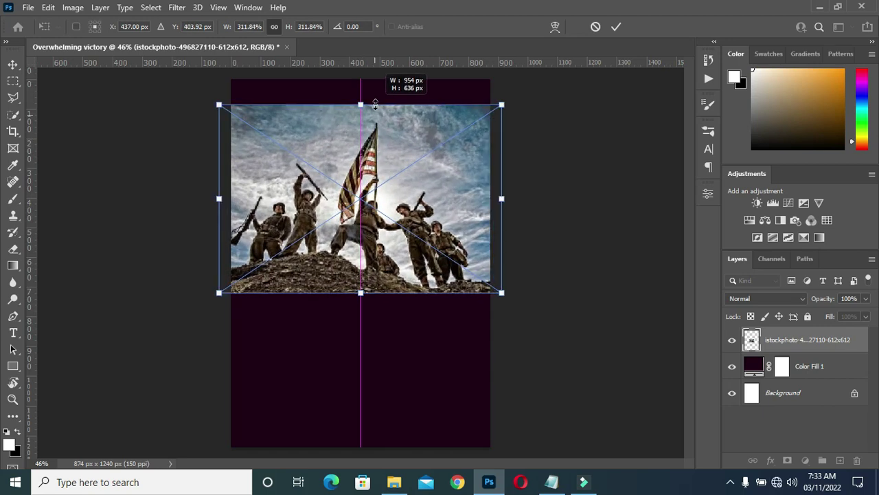
{"action": "left_click_drag", "start_coordinate": [373, 154], "coordinate": [375, 122]}
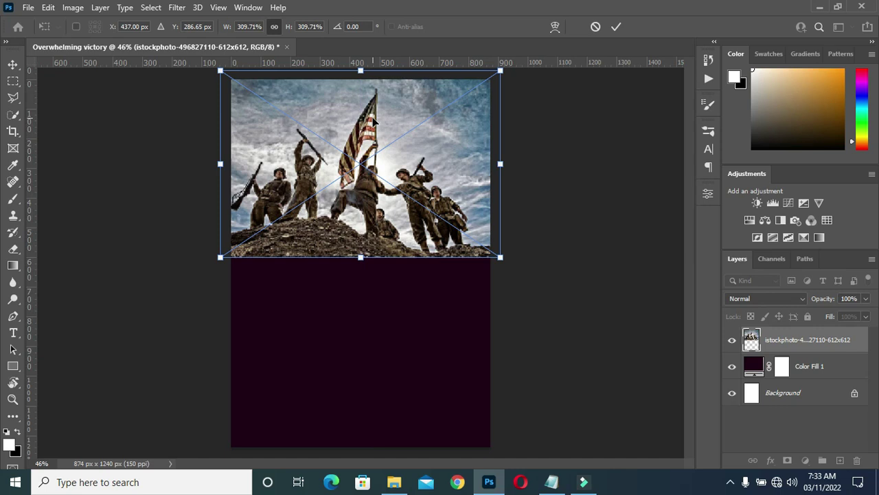
{"action": "left_click_drag", "start_coordinate": [374, 121], "coordinate": [363, 129]}
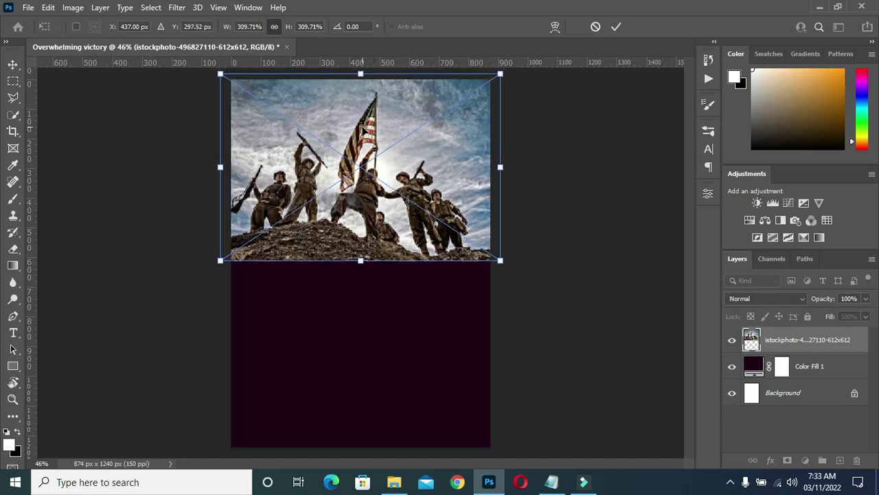
{"action": "left_click", "coordinate": [616, 27]}
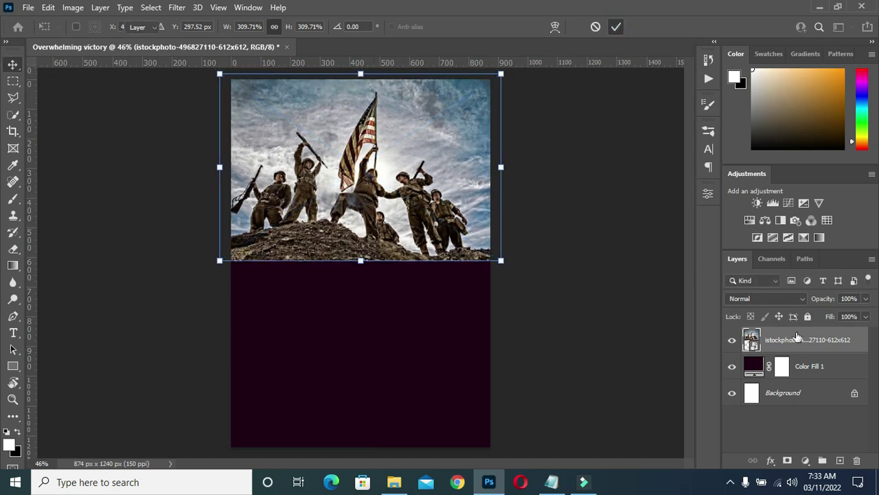
Rasterize the soldiers photo layer and desaturate it to black and white
{"action": "right_click", "coordinate": [783, 341]}
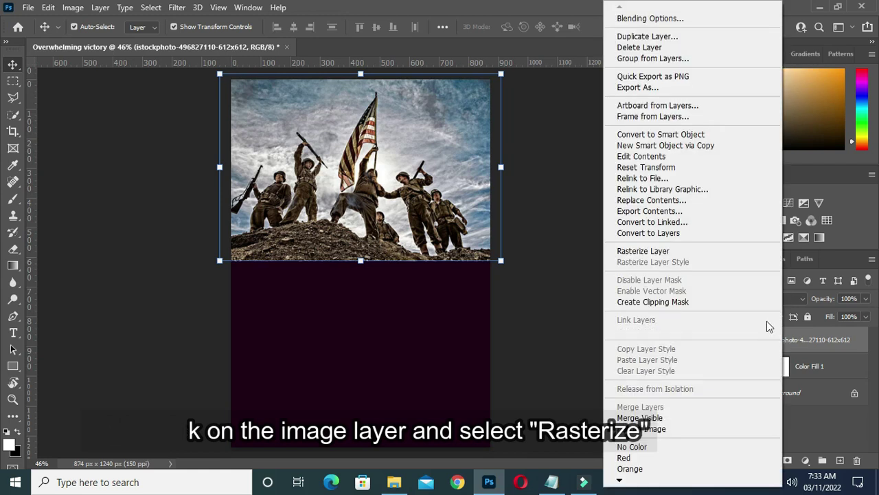
{"action": "left_click", "coordinate": [671, 250]}
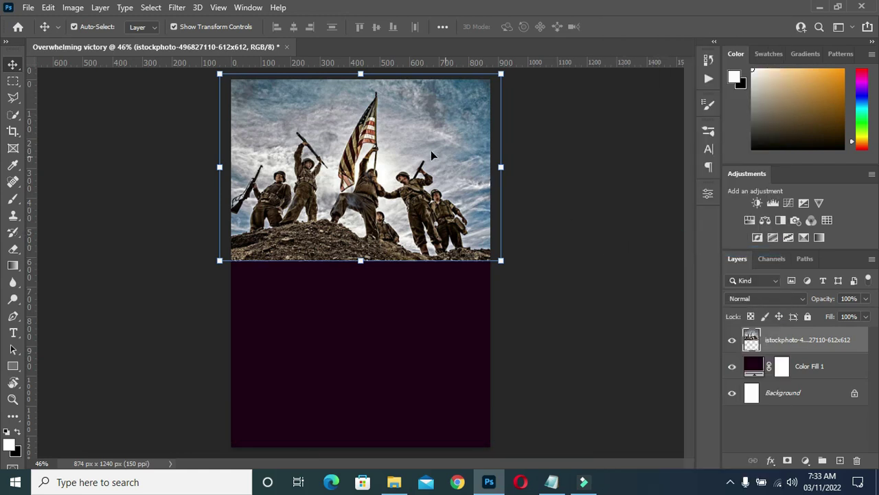
{"action": "key", "text": "shift+ctrl"}
{"action": "key", "text": "ctrl+shift+u"}
Blend the soldiers photo layer in Linear Light at 62% opacity
{"action": "left_click", "coordinate": [770, 298]}
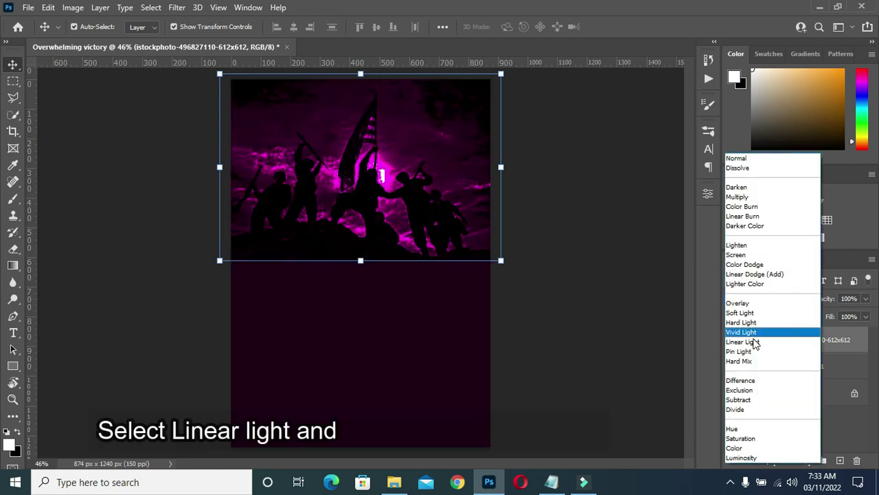
{"action": "left_click", "coordinate": [754, 342]}
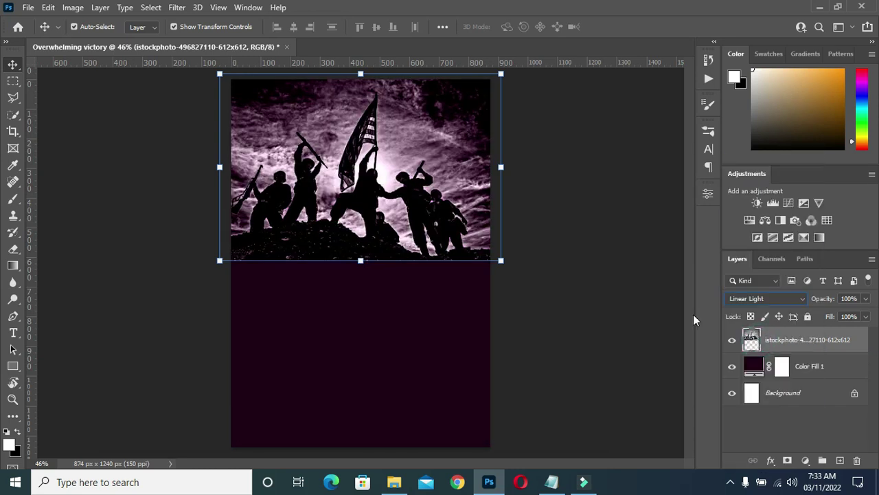
{"action": "left_click", "coordinate": [859, 298]}
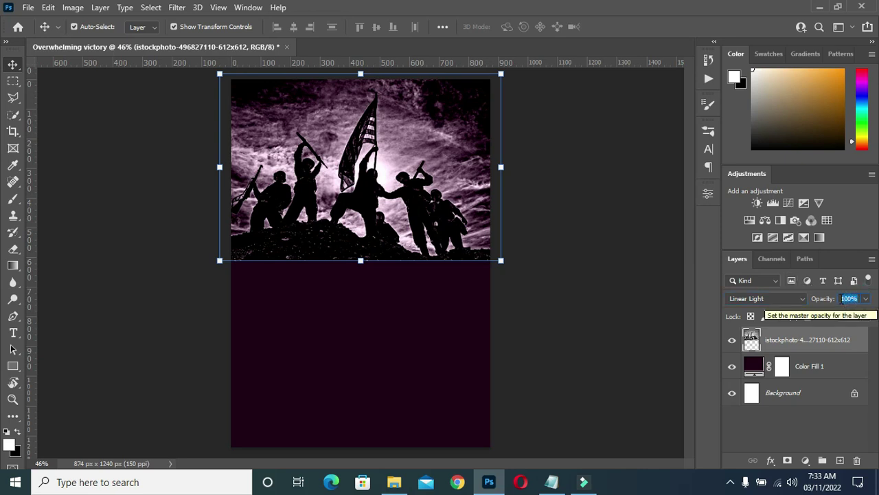
{"action": "type", "text": "62"}
{"action": "left_click", "coordinate": [581, 303]}
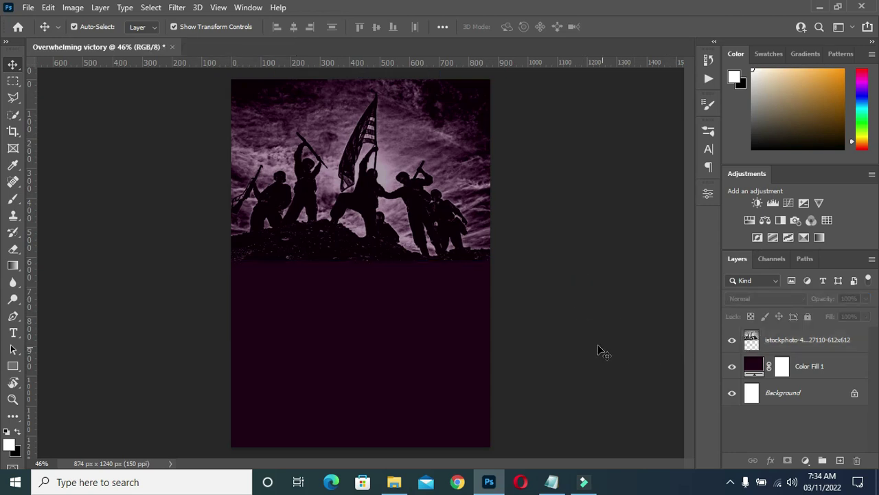
{"action": "scroll", "coordinate": [400, 273], "scroll_direction": "up", "scroll_amount": 1}
Mask the soldiers photo with a gradient fading its bottom into the purple
{"action": "left_click", "coordinate": [388, 237]}
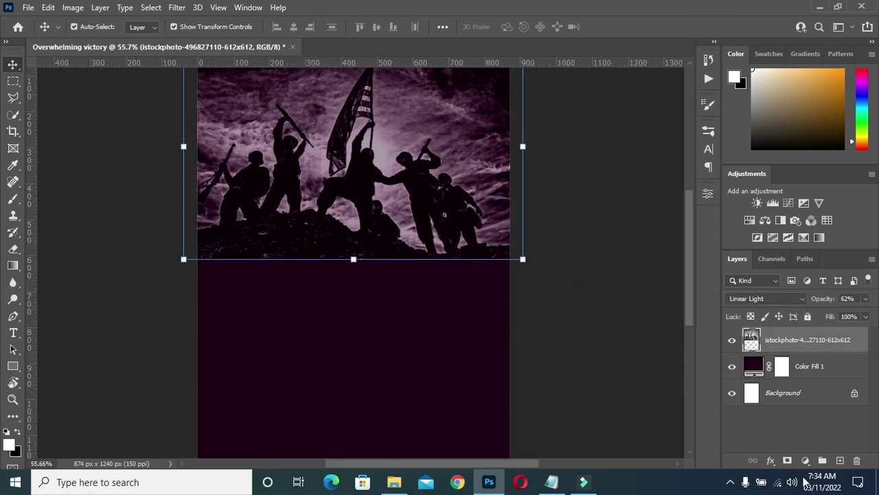
{"action": "left_click", "coordinate": [787, 460]}
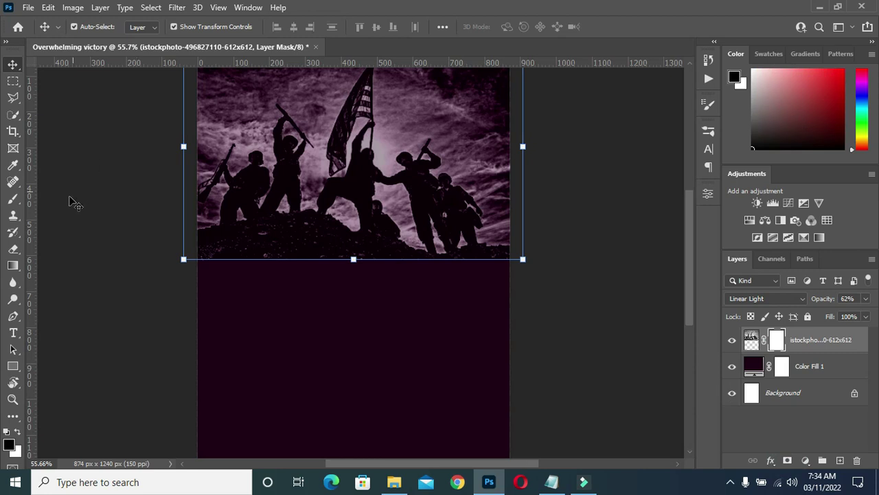
{"action": "left_click", "coordinate": [12, 265]}
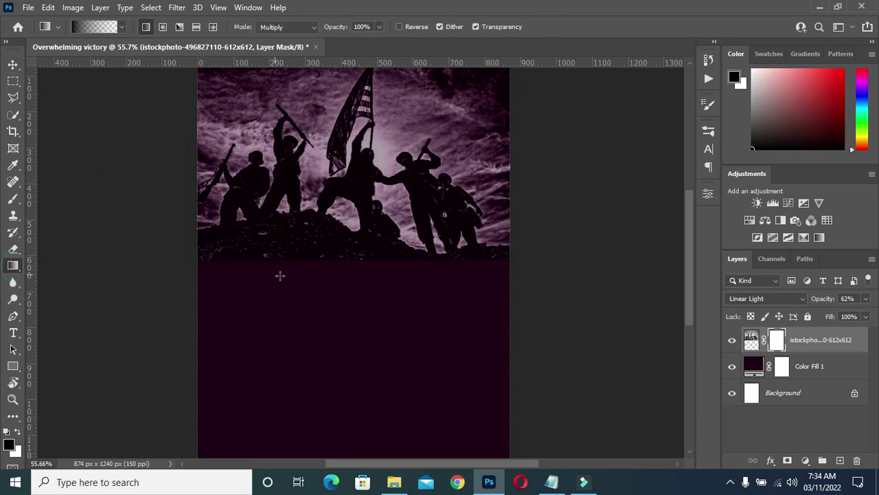
{"action": "left_click_drag", "start_coordinate": [333, 290], "coordinate": [316, 210]}
{"action": "left_click_drag", "start_coordinate": [334, 289], "coordinate": [328, 199]}
{"action": "left_click_drag", "start_coordinate": [335, 275], "coordinate": [329, 217]}
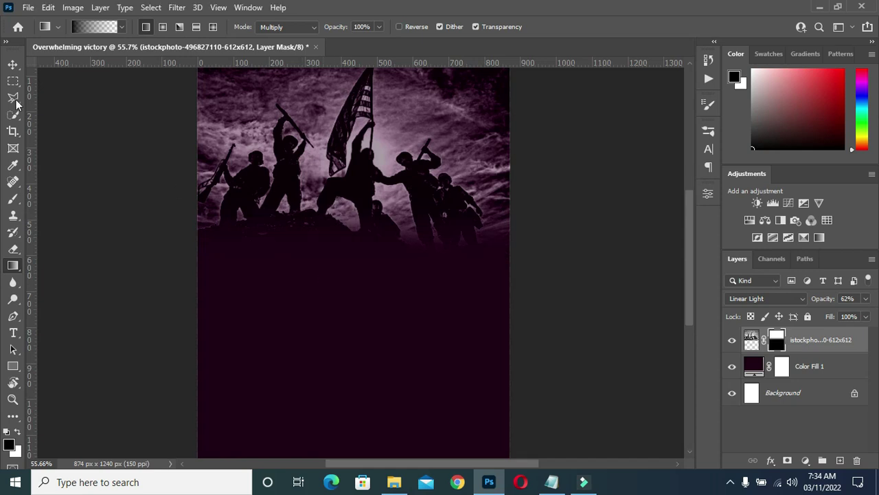
Swap foreground/background colours and drag the 3d_142 image into the flyer
{"action": "left_click", "coordinate": [11, 65]}
{"action": "left_click", "coordinate": [559, 363]}
{"action": "key", "text": "x"}
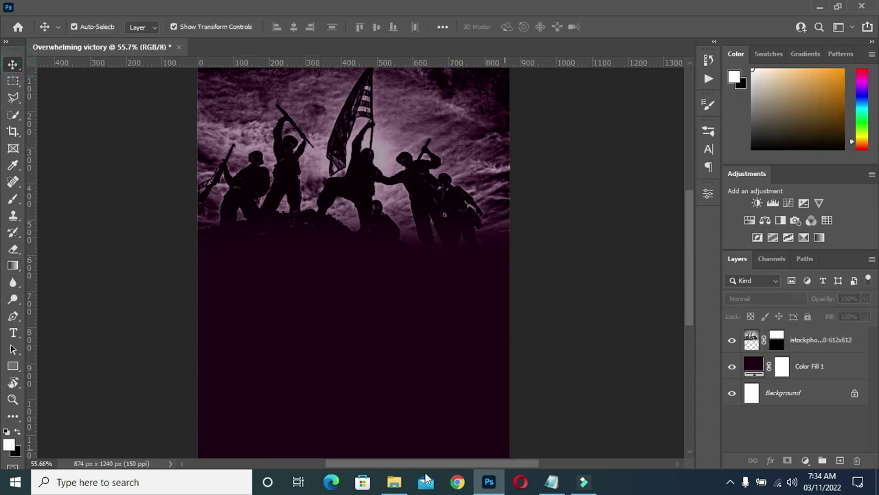
{"action": "left_click", "coordinate": [394, 482]}
{"action": "mouse_move", "coordinate": [314, 206]}
{"action": "left_mouse_down"}
{"action": "mouse_move", "coordinate": [261, 379]}
{"action": "mouse_move", "coordinate": [122, 374]}
{"action": "left_mouse_up"}
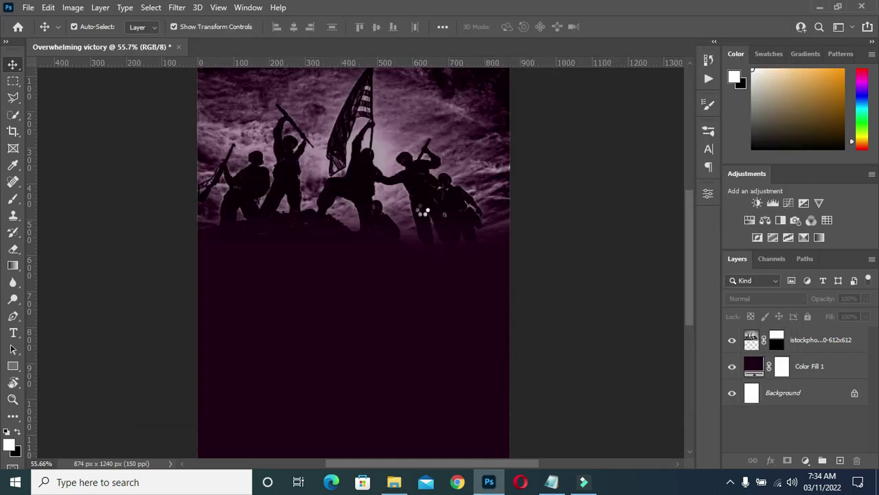
Place the 3d_142 sunset image and blend it in Hard Light at 42% opacity
{"action": "key", "text": "ctrl+0"}
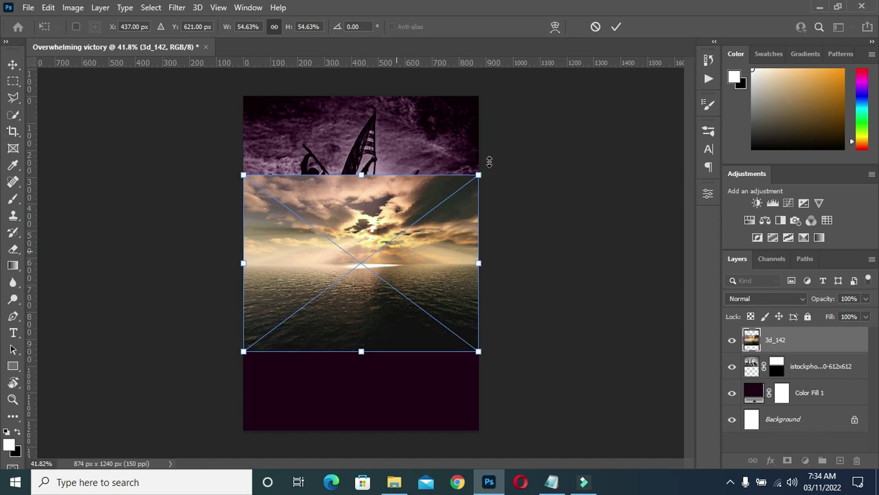
{"action": "left_click", "coordinate": [615, 27]}
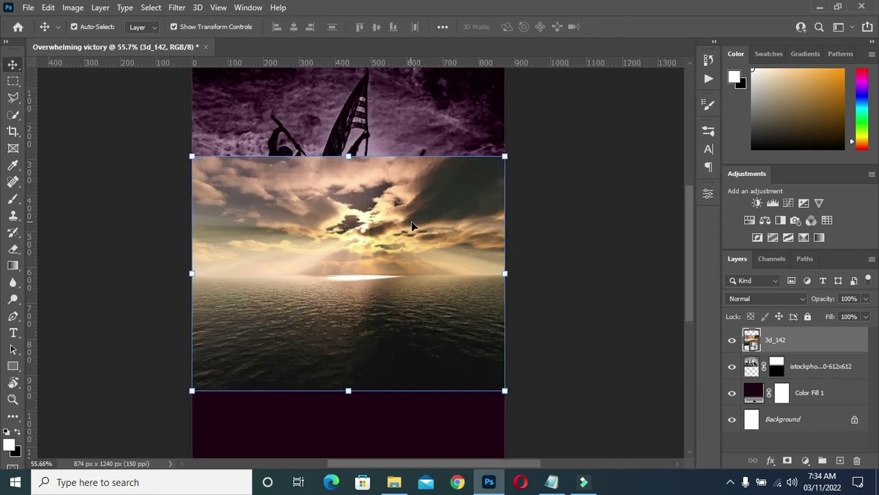
{"action": "left_click", "coordinate": [762, 298]}
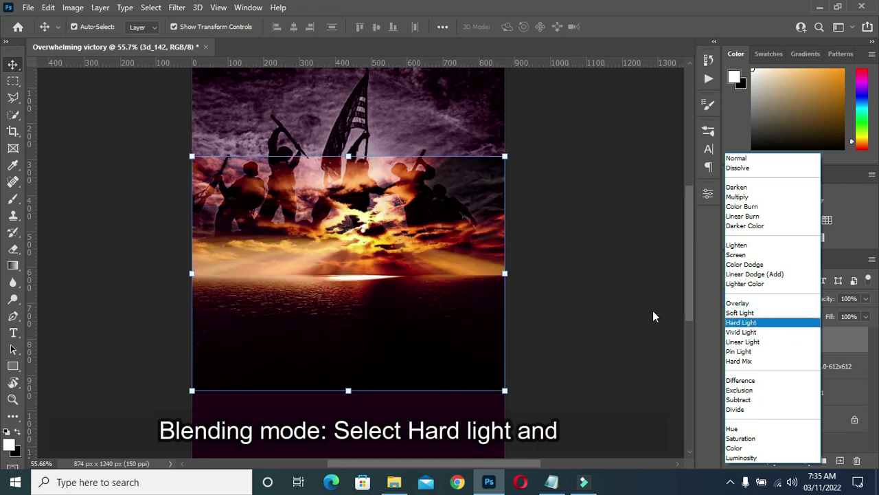
{"action": "left_click", "coordinate": [748, 322]}
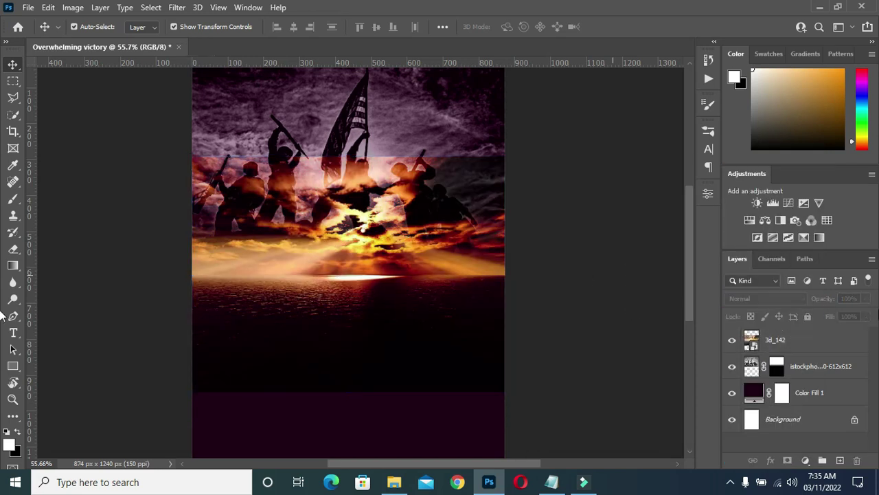
{"action": "left_click", "coordinate": [805, 344], "text": "ctrl"}
{"action": "left_click", "coordinate": [847, 298]}
{"action": "left_click", "coordinate": [858, 298]}
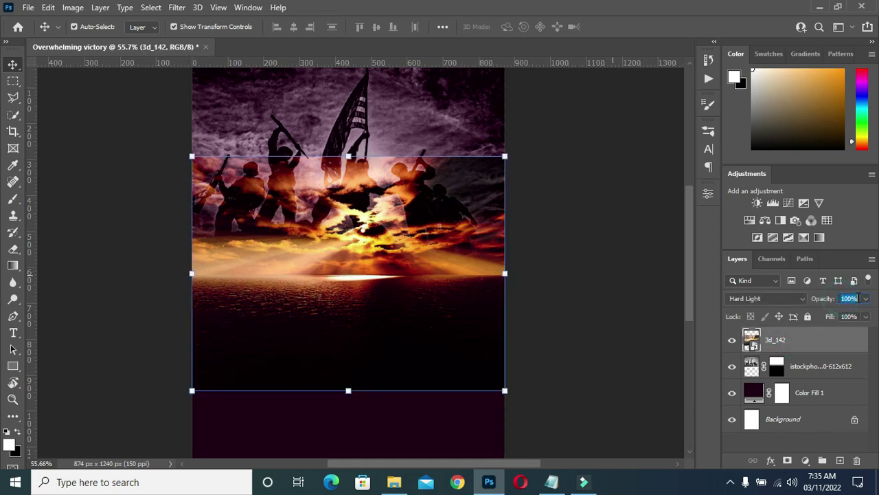
{"action": "type", "text": "42"}
{"action": "key", "text": "Return"}
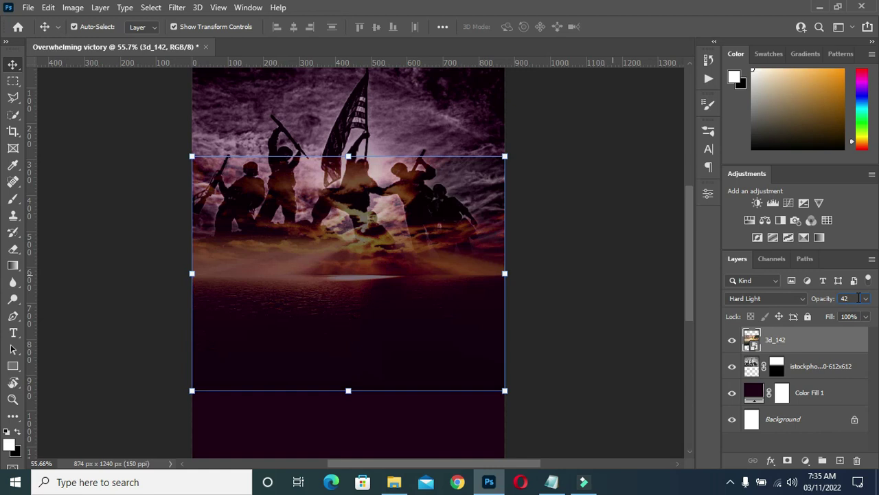
{"action": "left_click", "coordinate": [633, 282]}
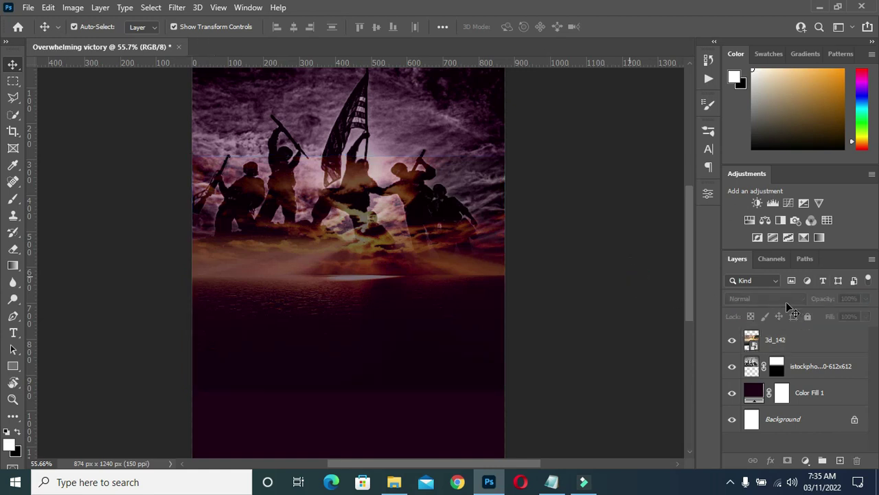
{"action": "scroll", "coordinate": [428, 239], "scroll_direction": "down", "scroll_amount": 1}
Move the 3d_142 sunset layer beneath the soldiers photo layer
{"action": "scroll", "coordinate": [428, 239], "scroll_direction": "up", "scroll_amount": 1}
{"action": "scroll", "coordinate": [443, 223], "scroll_direction": "up", "scroll_amount": 2}
{"action": "left_click", "coordinate": [780, 342]}
{"action": "left_click_drag", "start_coordinate": [797, 344], "coordinate": [758, 361]}
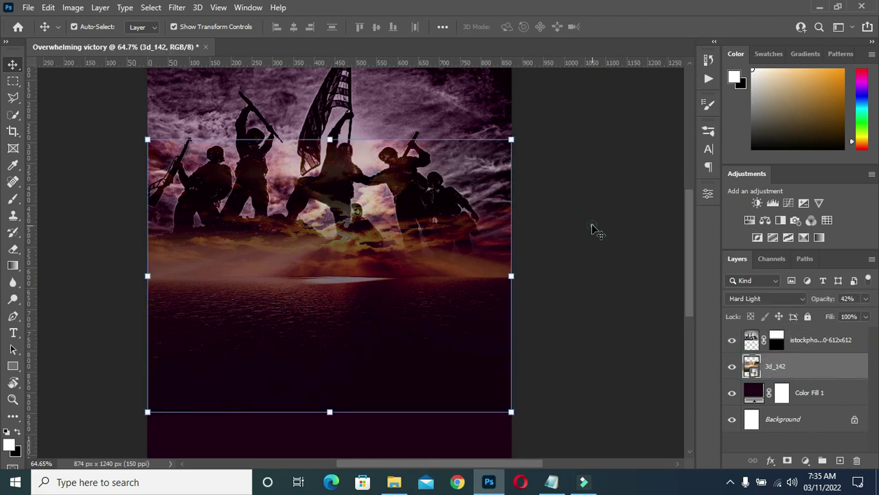
{"action": "left_click", "coordinate": [594, 230]}
{"action": "left_click", "coordinate": [778, 366]}
Mask the sunset layer with gradients fading out its top and bottom edges
{"action": "left_click", "coordinate": [786, 460]}
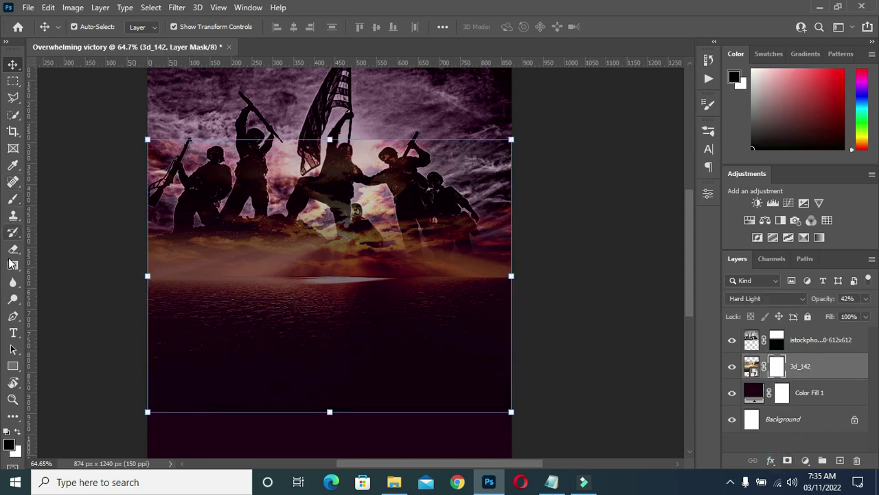
{"action": "left_click", "coordinate": [13, 266]}
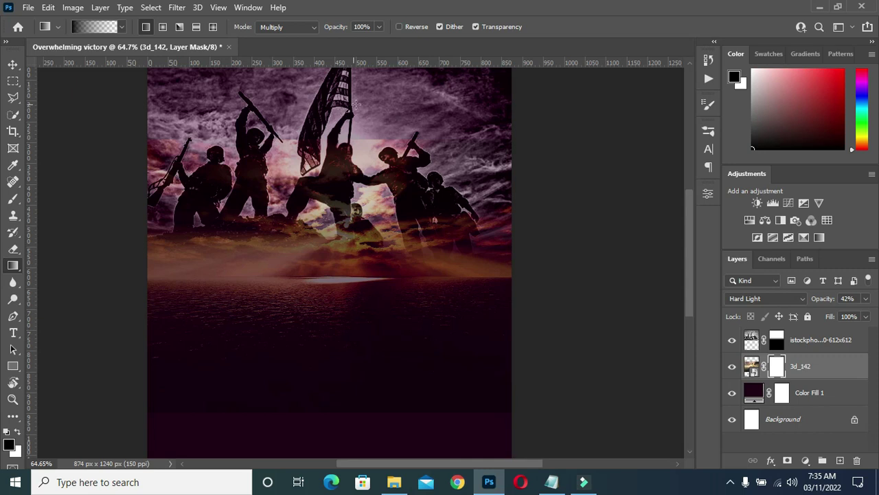
{"action": "left_click_drag", "start_coordinate": [355, 101], "coordinate": [346, 181]}
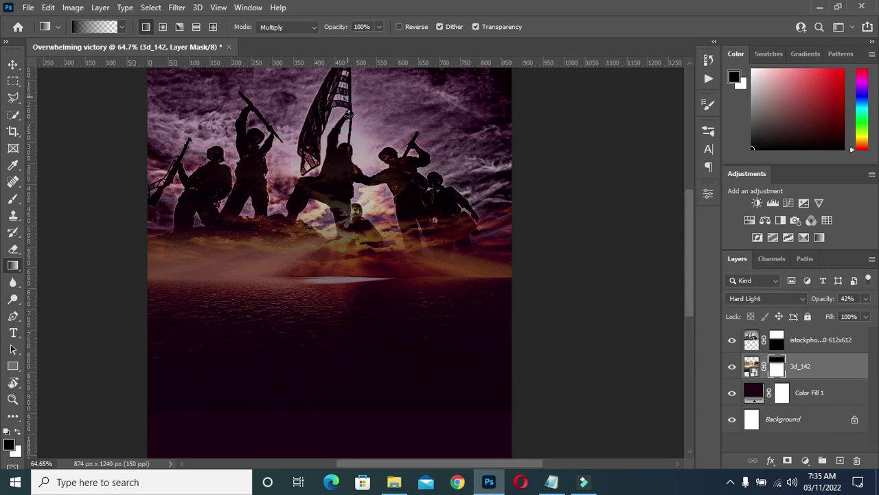
{"action": "left_click_drag", "start_coordinate": [324, 437], "coordinate": [354, 275]}
{"action": "left_click", "coordinate": [323, 424]}
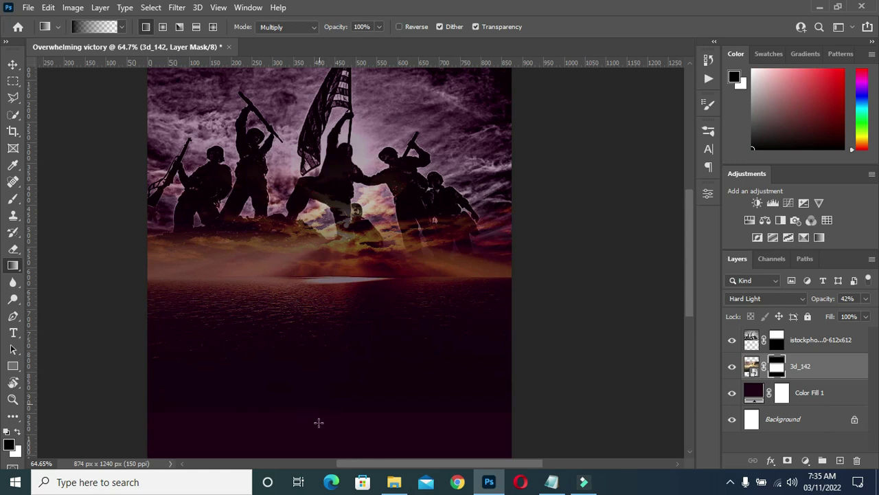
{"action": "left_click_drag", "start_coordinate": [320, 434], "coordinate": [324, 267]}
{"action": "left_click_drag", "start_coordinate": [325, 429], "coordinate": [317, 308]}
{"action": "left_click", "coordinate": [12, 63]}
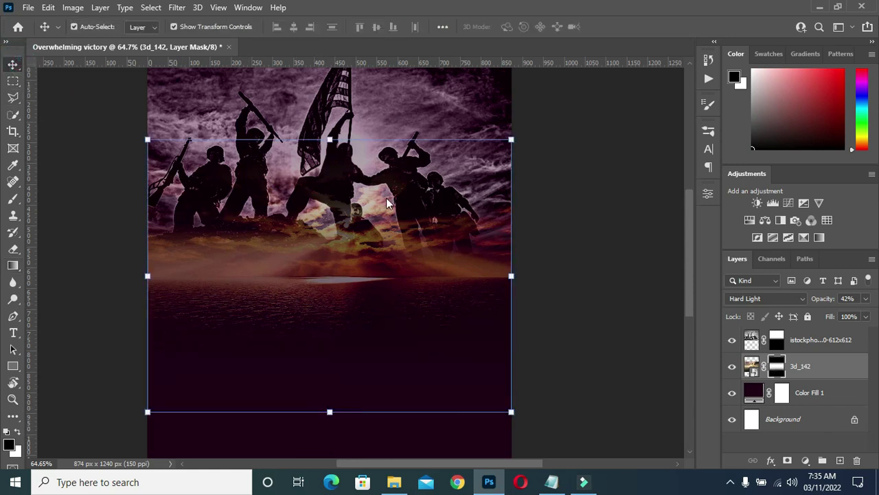
Enlarge the 3d_142 sunset to about 106.7% and raise its glow behind the soldiers
{"action": "scroll", "coordinate": [412, 160], "scroll_direction": "down", "scroll_amount": 3}
{"action": "left_click_drag", "start_coordinate": [364, 241], "coordinate": [370, 232]}
{"action": "key", "text": "x"}
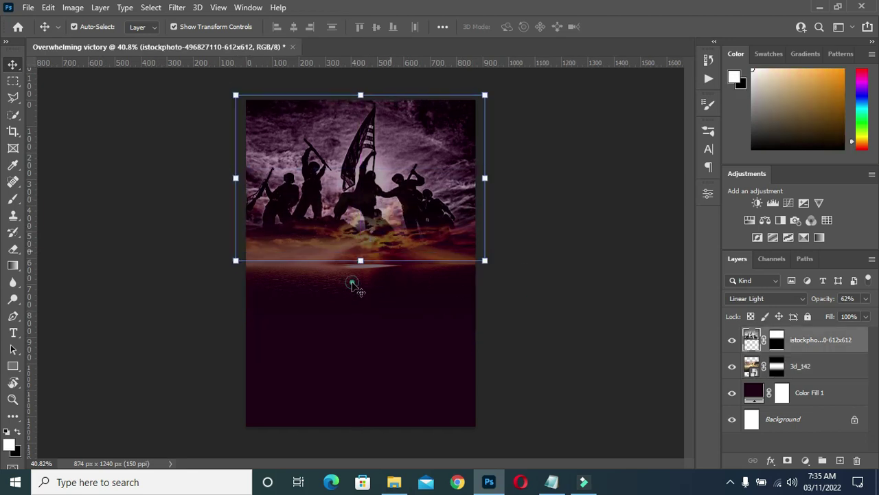
{"action": "left_click", "coordinate": [353, 287]}
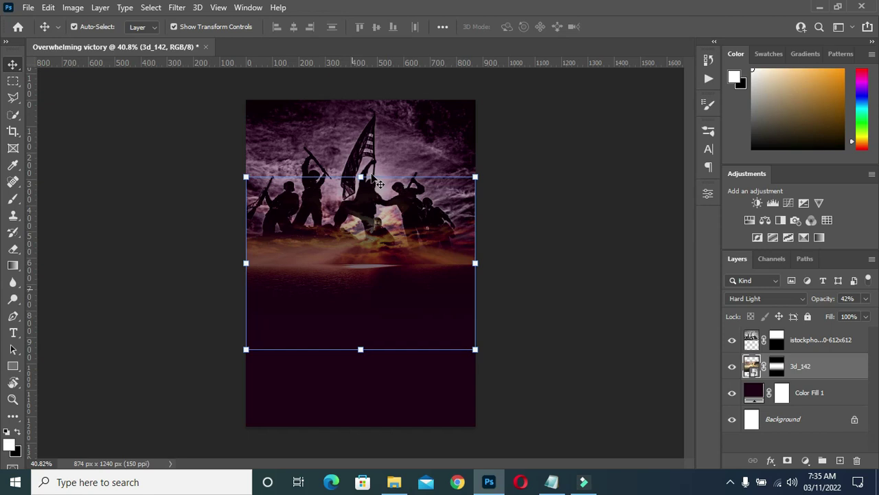
{"action": "left_click_drag", "start_coordinate": [364, 178], "coordinate": [364, 165]}
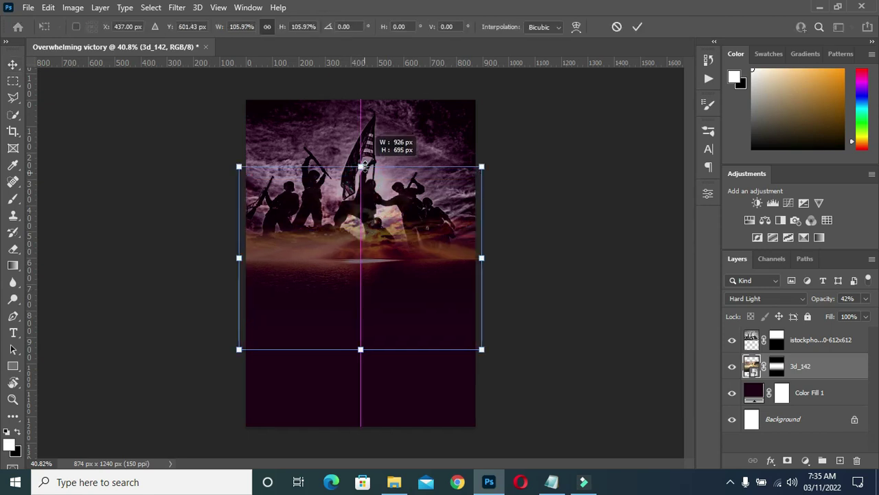
{"action": "left_click_drag", "start_coordinate": [379, 257], "coordinate": [379, 248]}
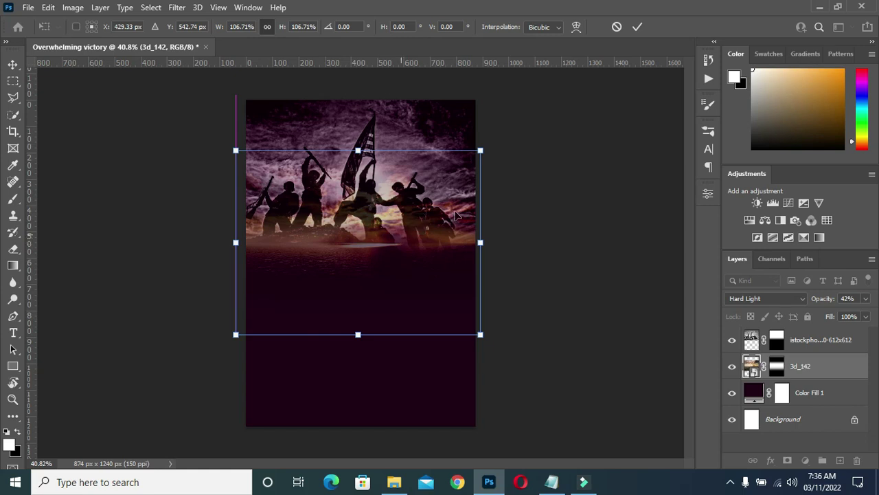
{"action": "left_click", "coordinate": [637, 26]}
{"action": "scroll", "coordinate": [350, 227], "scroll_direction": "up", "scroll_amount": 2}
{"action": "scroll", "coordinate": [348, 224], "scroll_direction": "up", "scroll_amount": 1}
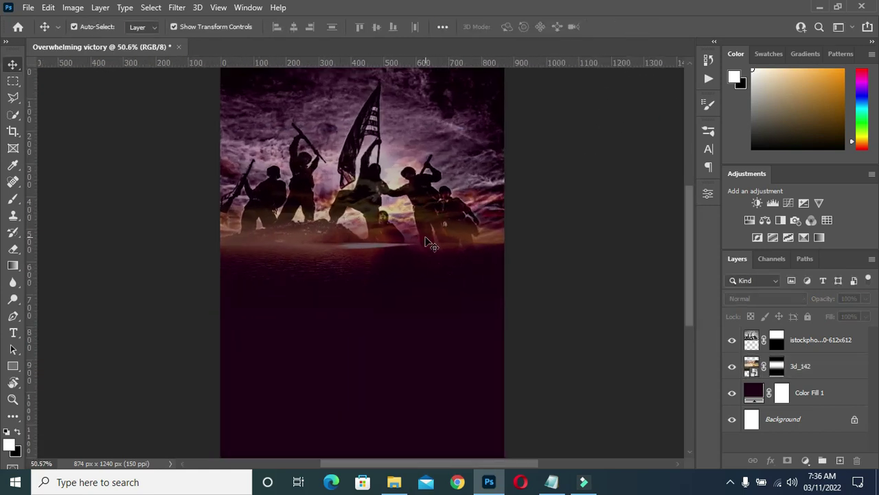
{"action": "scroll", "coordinate": [426, 240], "scroll_direction": "down", "scroll_amount": 1}
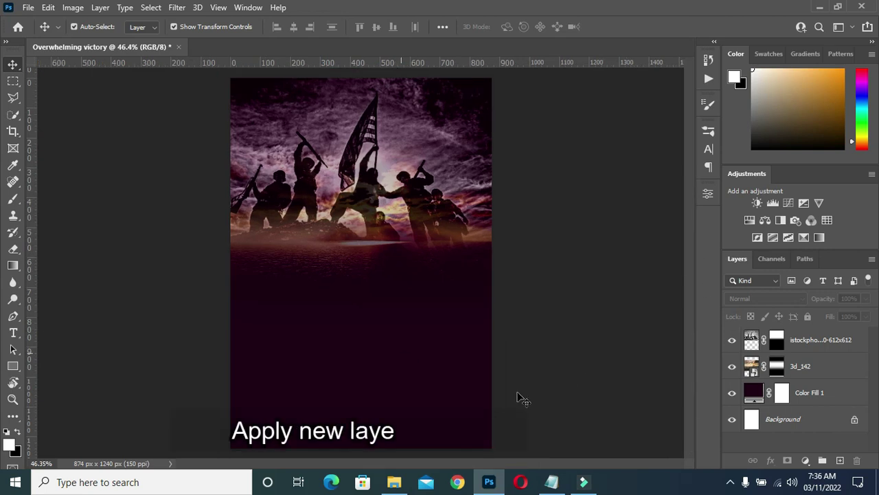
On a new Layer 1, paint a soft white glow with a 900 px brush
{"action": "left_click", "coordinate": [840, 460]}
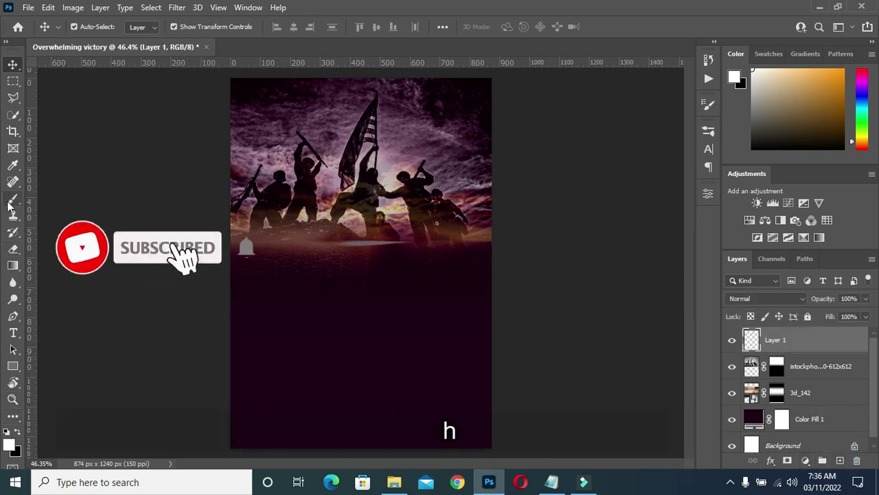
{"action": "left_click", "coordinate": [11, 201]}
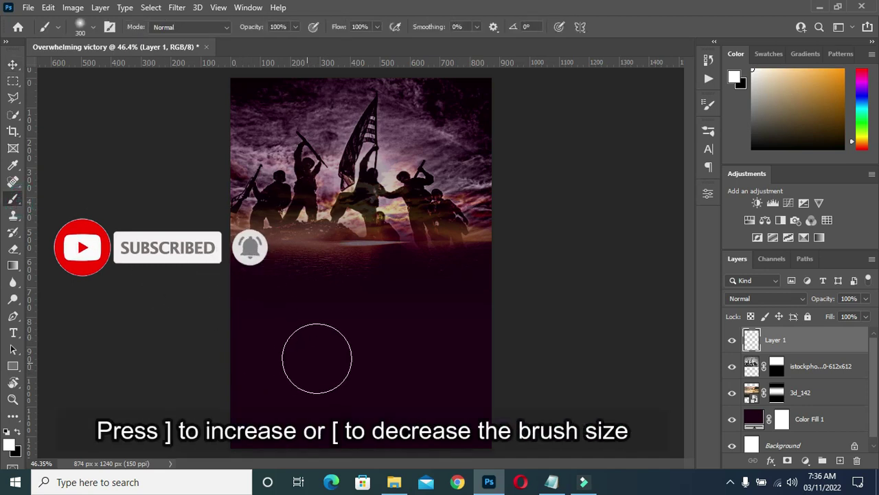
{"action": "key", "text": "bracketright"}
{"action": "key", "text": "bracketright"}
{"action": "key", "text": "bracketright"}
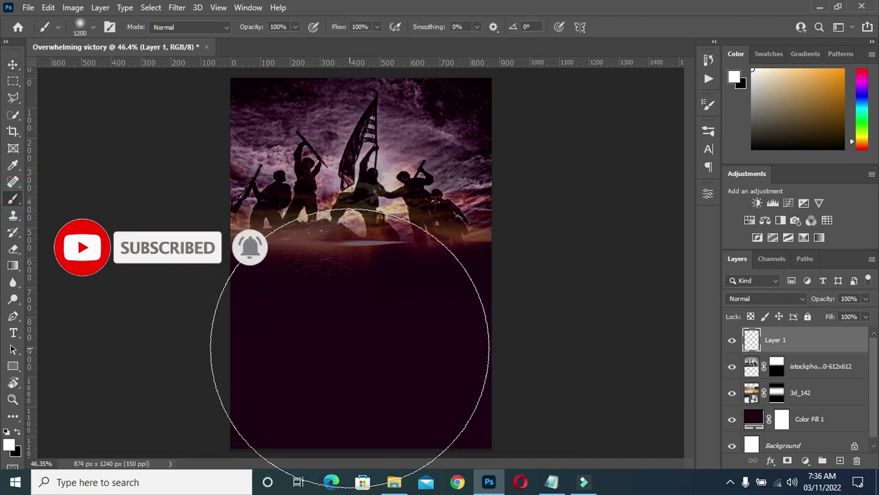
{"action": "key", "text": "bracketleft"}
{"action": "key", "text": "bracketleft"}
{"action": "key", "text": "bracketleft"}
{"action": "key", "text": "bracketleft"}
{"action": "key", "text": "bracketright"}
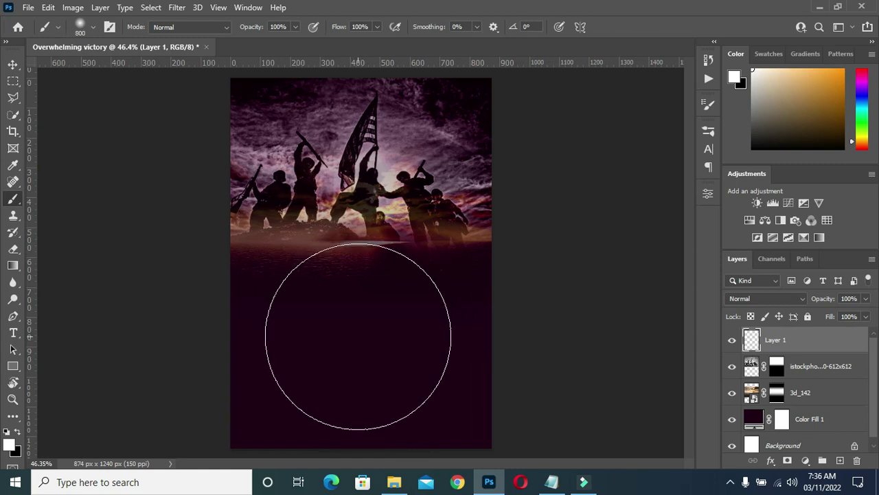
{"action": "left_click", "coordinate": [357, 341]}
{"action": "left_click", "coordinate": [357, 341]}
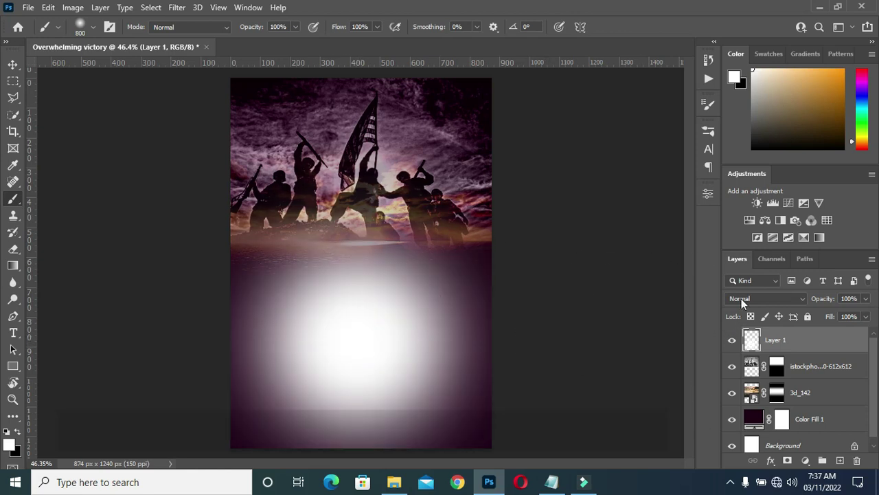
Blend the glow layer in Hard Mix at 68% opacity
{"action": "left_click", "coordinate": [764, 303]}
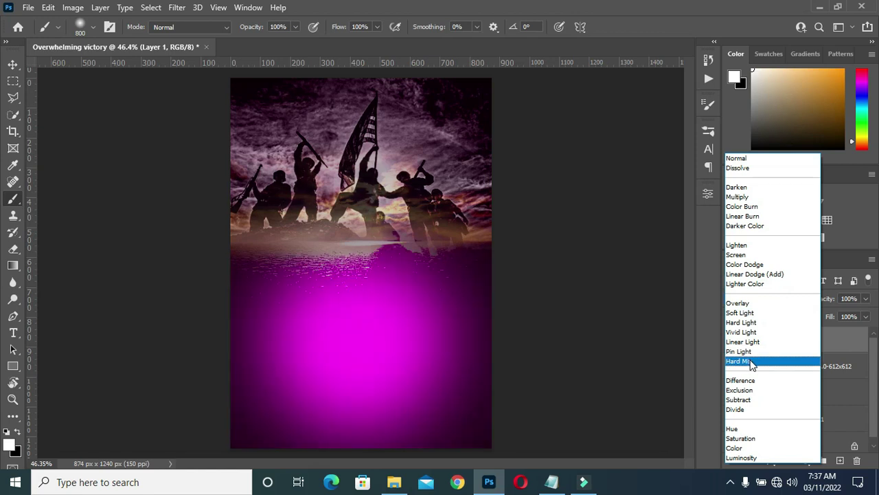
{"action": "left_click", "coordinate": [752, 362]}
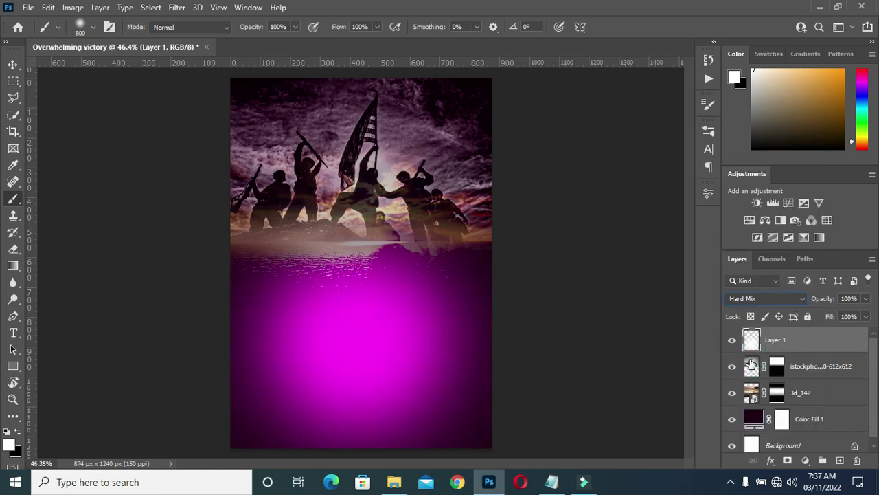
{"action": "left_click", "coordinate": [849, 298]}
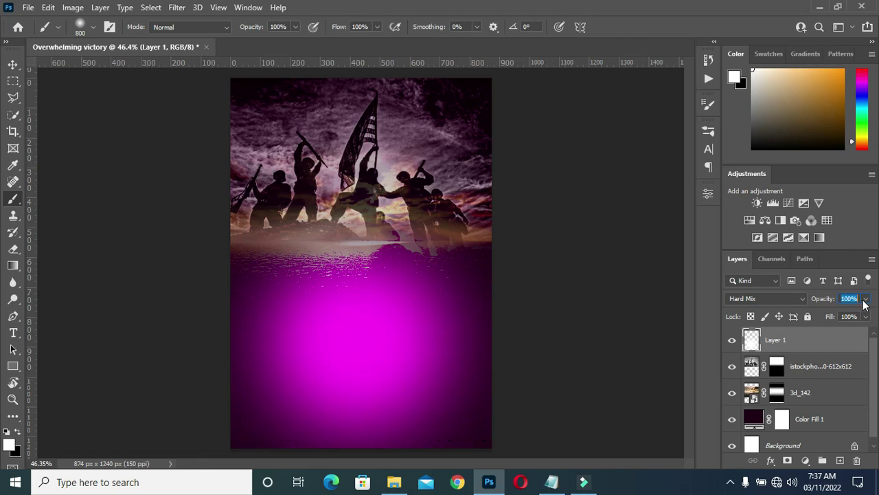
{"action": "type", "text": "68"}
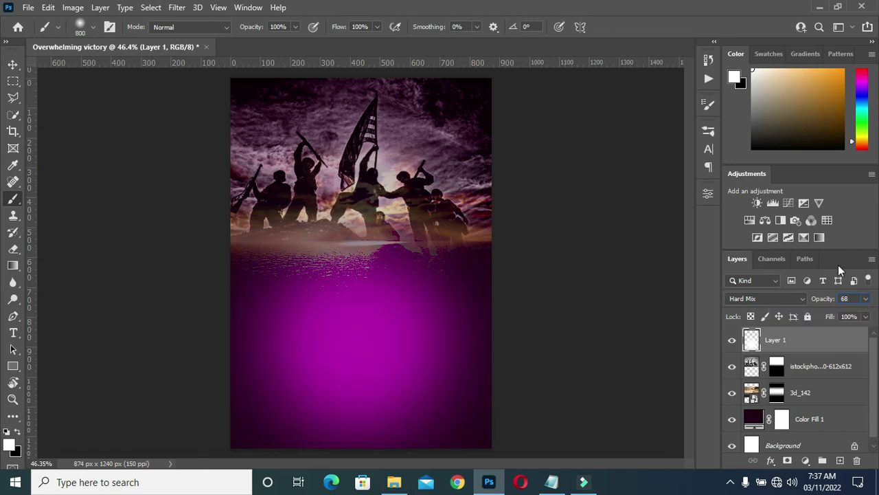
Move Layer 1 below the 3d_142 layer, just above Color Fill 1, then bring up the notes
{"action": "left_click", "coordinate": [12, 63]}
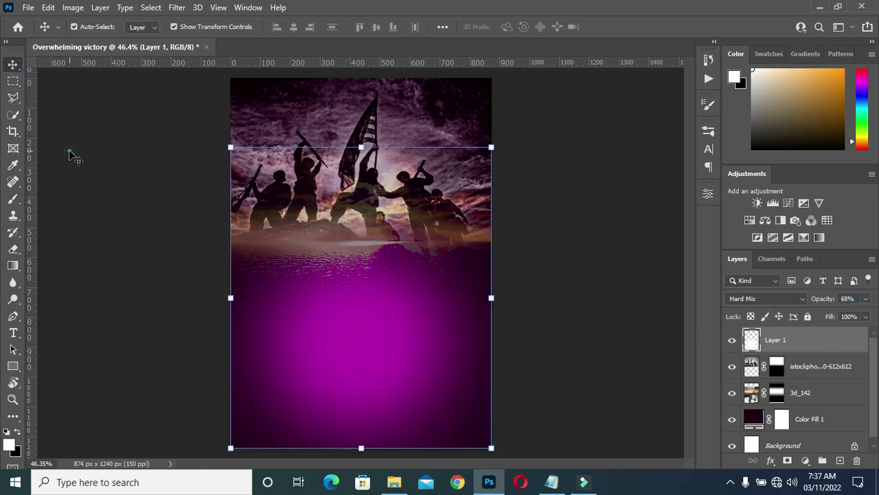
{"action": "left_click", "coordinate": [69, 151]}
{"action": "scroll", "coordinate": [385, 275], "scroll_direction": "down", "scroll_amount": 1}
{"action": "scroll", "coordinate": [422, 298], "scroll_direction": "up", "scroll_amount": 1}
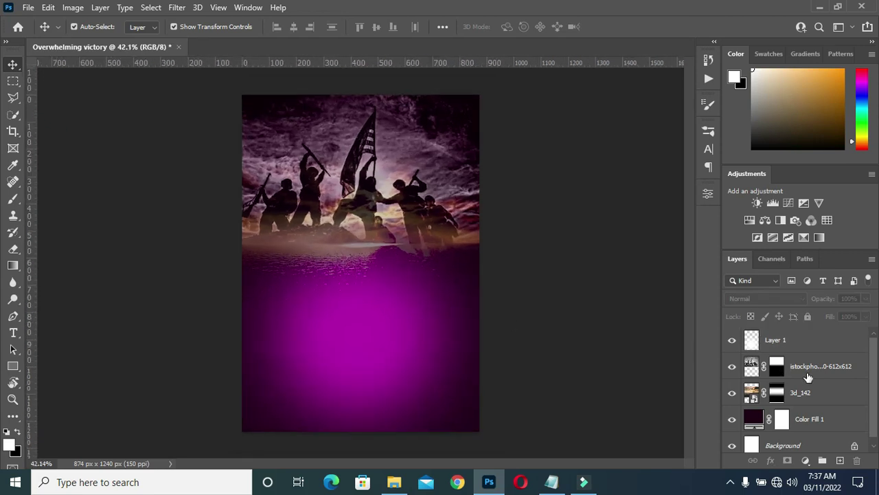
{"action": "scroll", "coordinate": [809, 359], "scroll_direction": "down", "scroll_amount": 1}
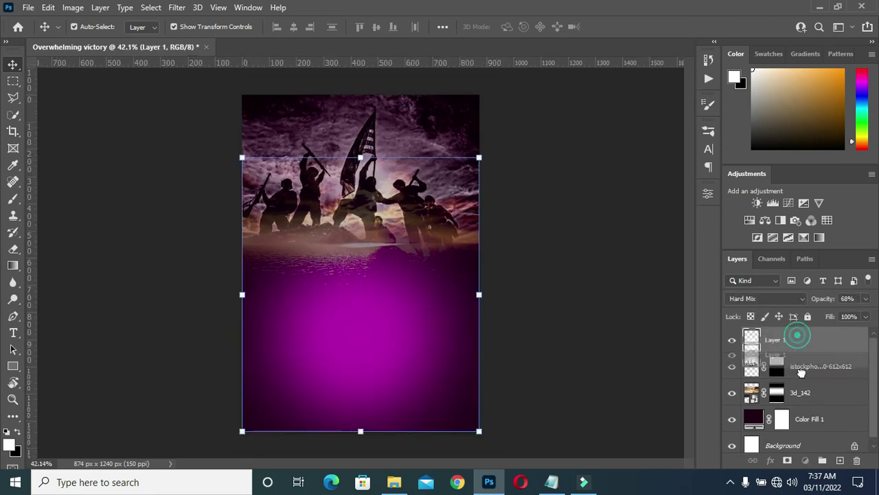
{"action": "left_click_drag", "start_coordinate": [797, 335], "coordinate": [802, 402]}
{"action": "left_click", "coordinate": [622, 315]}
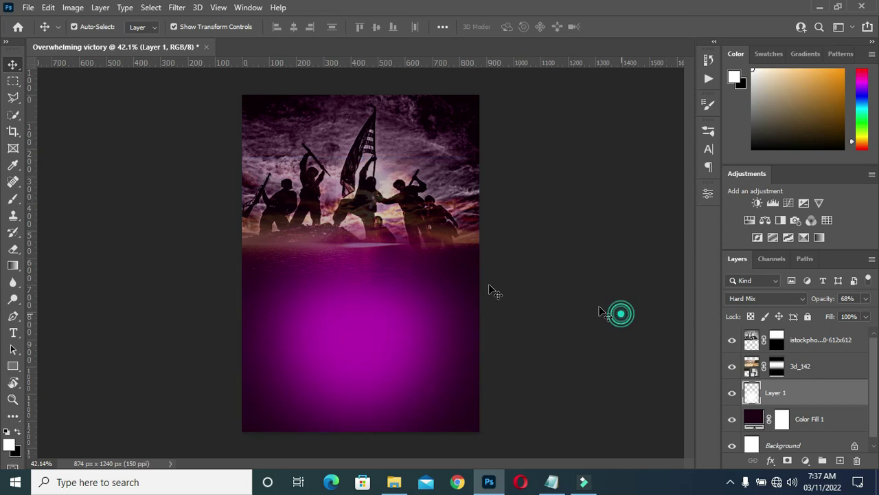
{"action": "scroll", "coordinate": [348, 244], "scroll_direction": "down", "scroll_amount": 2}
{"action": "scroll", "coordinate": [343, 245], "scroll_direction": "up", "scroll_amount": 1}
{"action": "scroll", "coordinate": [344, 246], "scroll_direction": "up", "scroll_amount": 3}
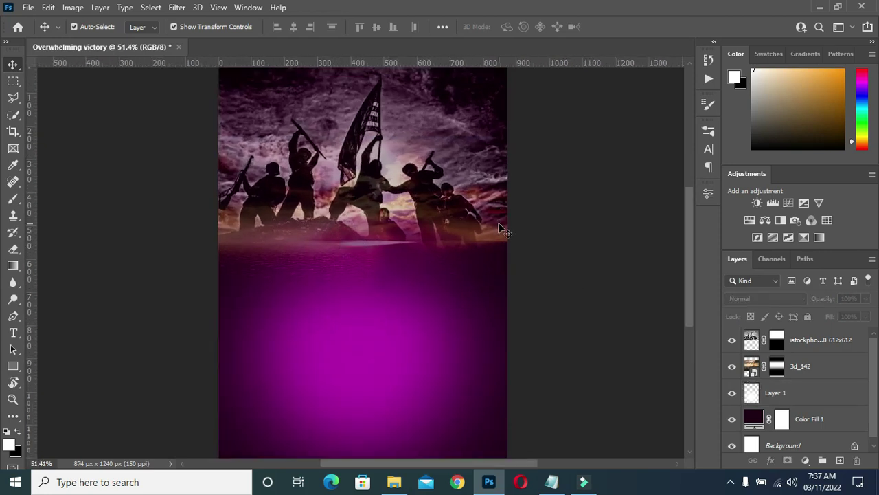
{"action": "scroll", "coordinate": [493, 228], "scroll_direction": "down", "scroll_amount": 2}
{"action": "scroll", "coordinate": [309, 259], "scroll_direction": "up", "scroll_amount": 2}
{"action": "scroll", "coordinate": [308, 254], "scroll_direction": "down", "scroll_amount": 1}
{"action": "scroll", "coordinate": [307, 257], "scroll_direction": "up", "scroll_amount": 2}
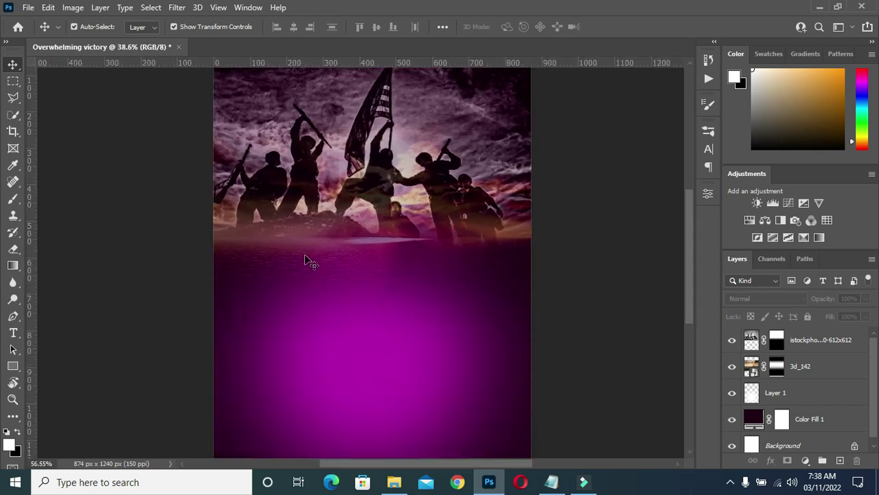
{"action": "scroll", "coordinate": [323, 268], "scroll_direction": "down", "scroll_amount": 1}
{"action": "left_click", "coordinate": [553, 483]}
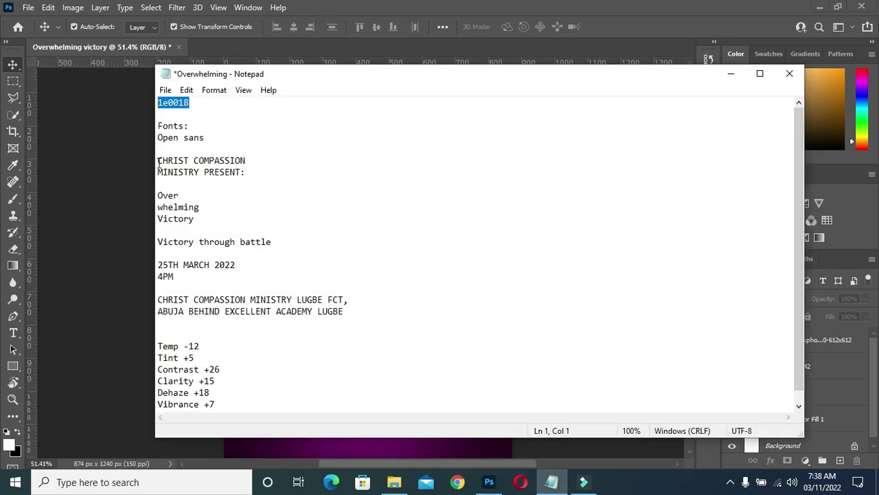
Paste 'CHRIST COMPASSION' from the notes as a new text layer near the flyer's top
{"action": "left_click_drag", "start_coordinate": [159, 162], "coordinate": [247, 161]}
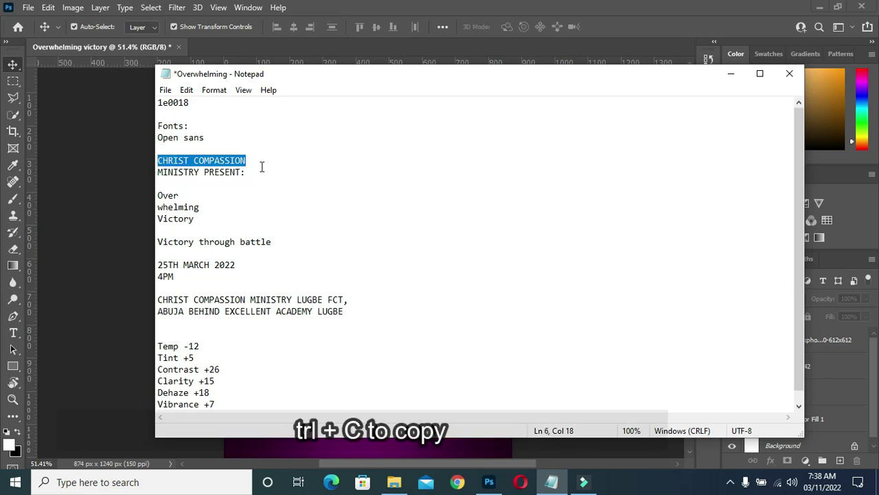
{"action": "left_click", "coordinate": [731, 74]}
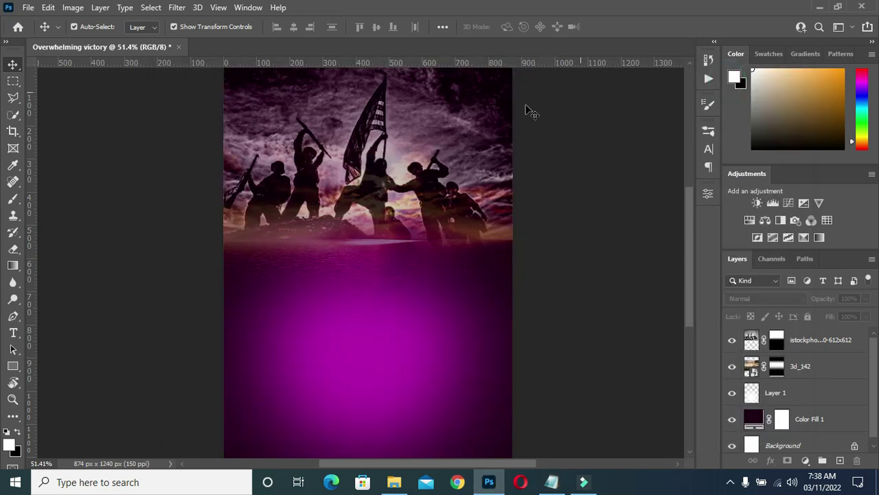
{"action": "key", "text": "t"}
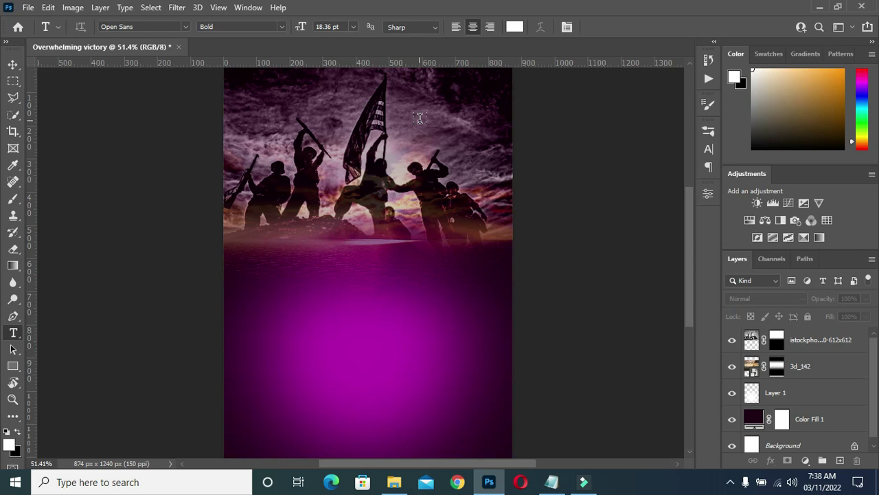
{"action": "left_click", "coordinate": [422, 118]}
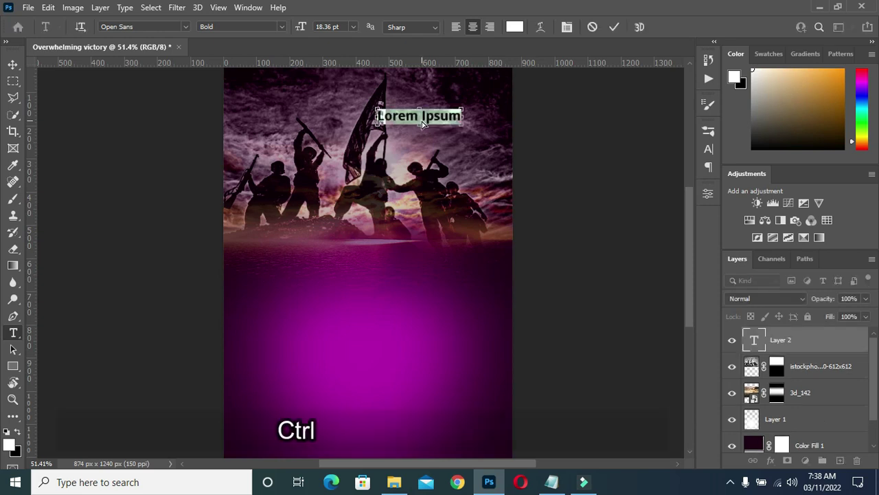
{"action": "type", "text": "CHRIST COMPASSION"}
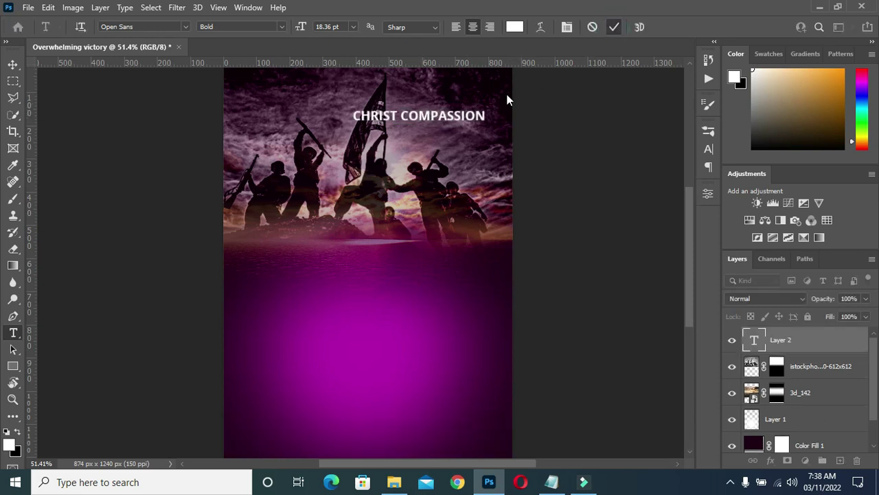
{"action": "key", "text": "ctrl+Return"}
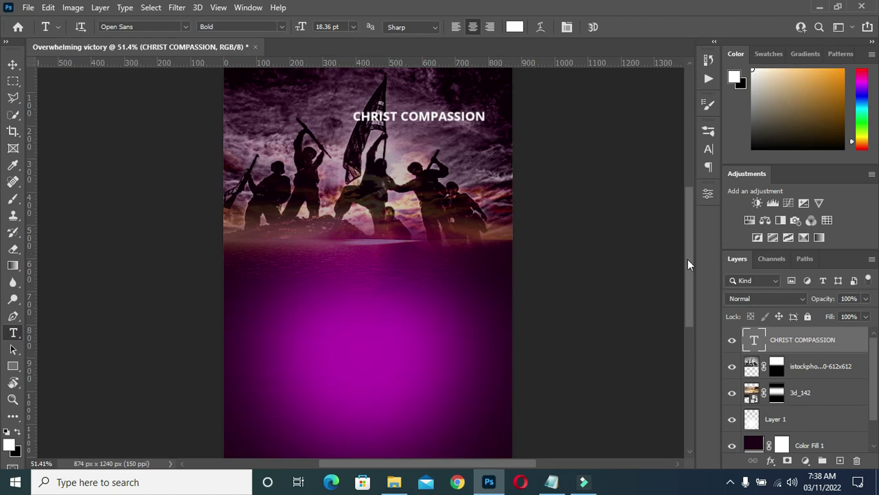
Shrink the line, place it at the upper right, and Alt-drag a copy just below
{"action": "left_click_drag", "start_coordinate": [688, 259], "coordinate": [686, 209]}
{"action": "scroll", "coordinate": [394, 230], "scroll_direction": "up", "scroll_amount": 2}
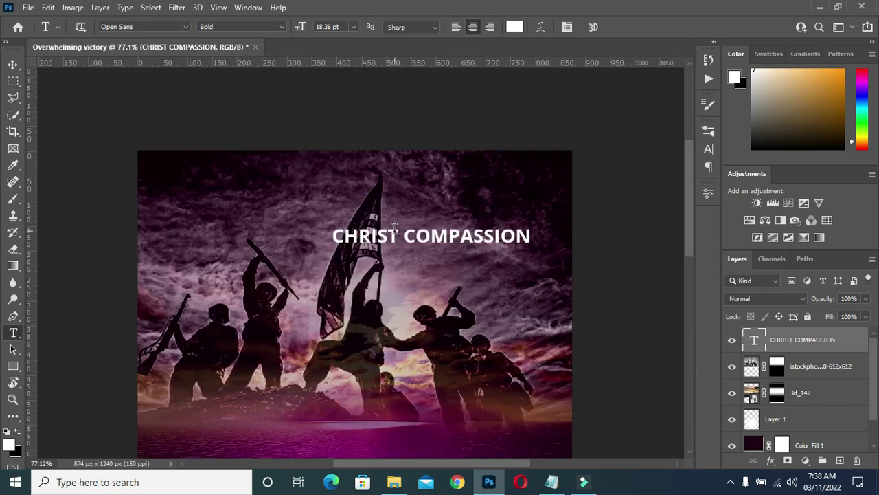
{"action": "left_click", "coordinate": [13, 64]}
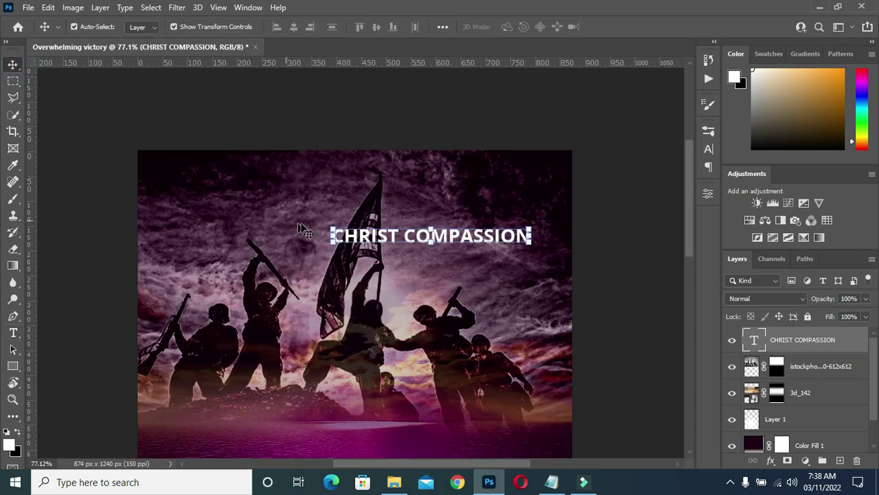
{"action": "left_click_drag", "start_coordinate": [331, 236], "coordinate": [393, 241]}
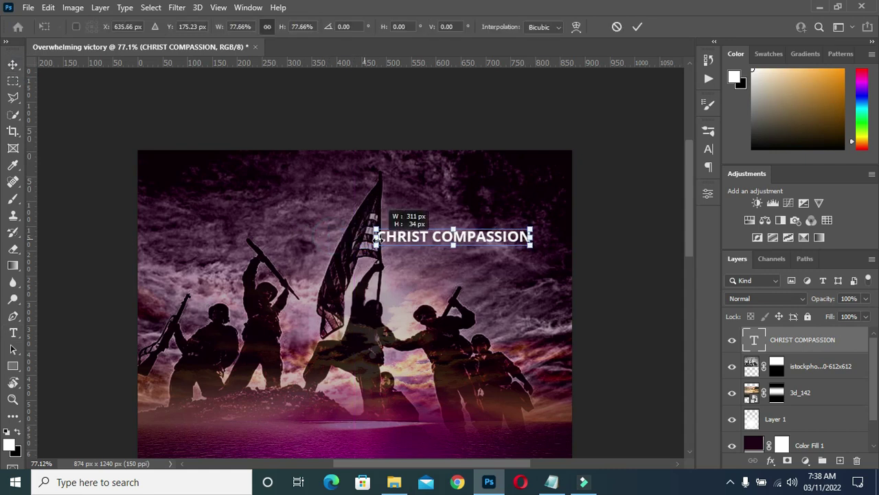
{"action": "left_click_drag", "start_coordinate": [482, 240], "coordinate": [508, 194]}
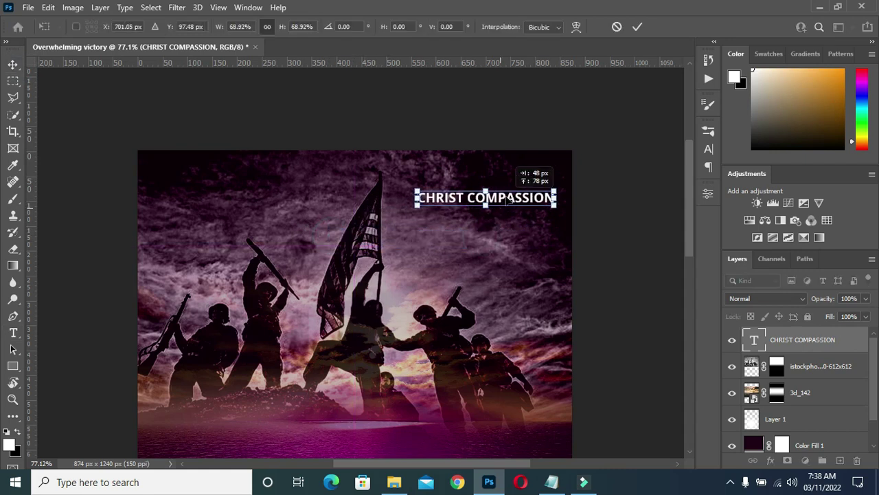
{"action": "left_click_drag", "start_coordinate": [508, 194], "coordinate": [503, 187]}
{"action": "left_click_drag", "start_coordinate": [412, 184], "coordinate": [422, 184]}
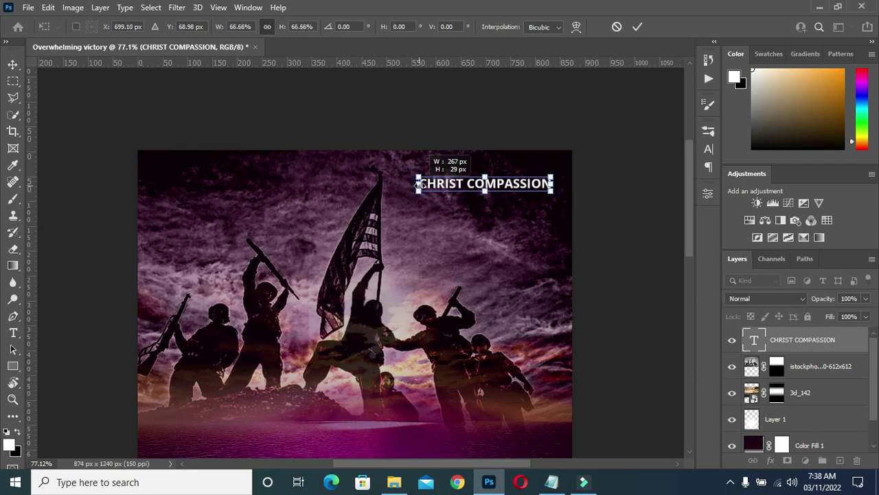
{"action": "left_click", "coordinate": [639, 26]}
{"action": "left_click_drag", "start_coordinate": [508, 185], "coordinate": [509, 199]}
{"action": "key", "text": "Up"}
{"action": "key", "text": "Up"}
{"action": "key", "text": "Up"}
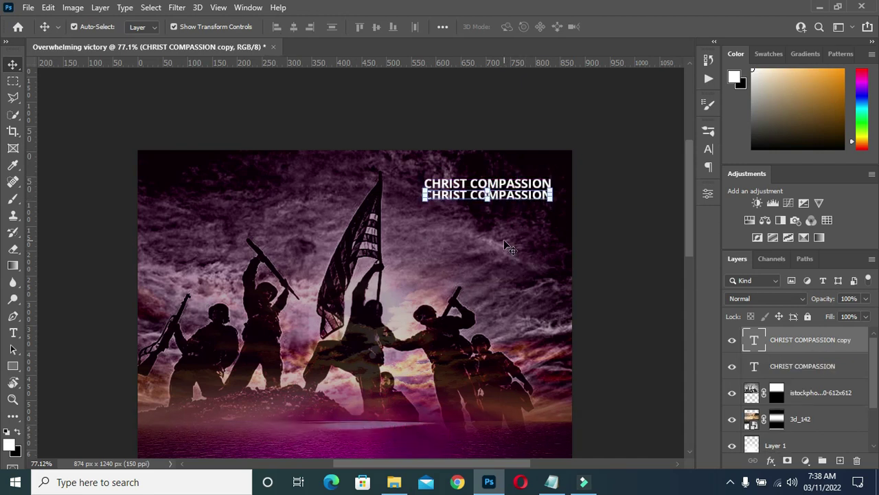
Replace the copied line's text with 'MINISTRY PRESENT:' taken from the notes
{"action": "key", "text": "t"}
{"action": "left_click", "coordinate": [508, 197]}
{"action": "key", "text": "ctrl+a"}
{"action": "left_click", "coordinate": [552, 482]}
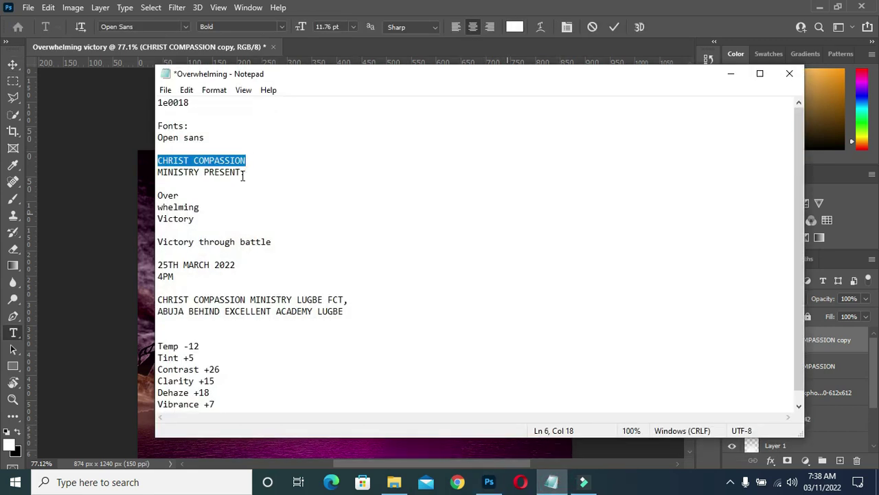
{"action": "left_click_drag", "start_coordinate": [246, 172], "coordinate": [158, 172]}
{"action": "key", "text": "ctrl+c"}
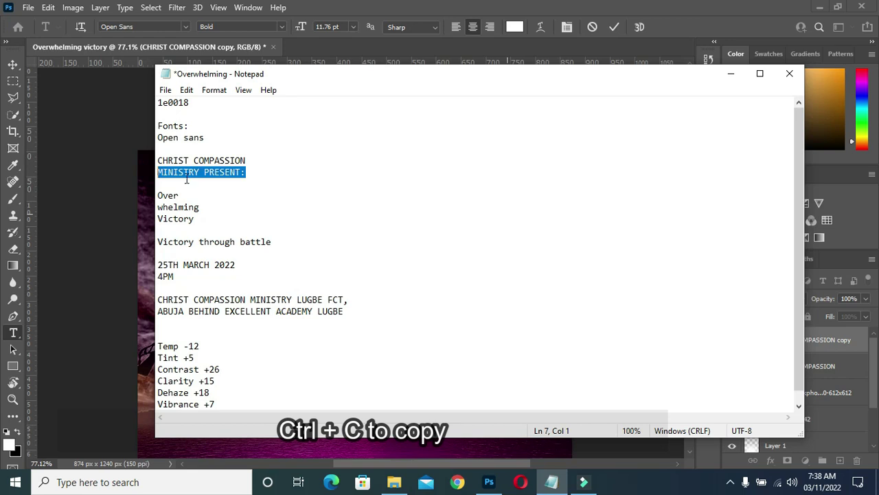
{"action": "left_click", "coordinate": [730, 74]}
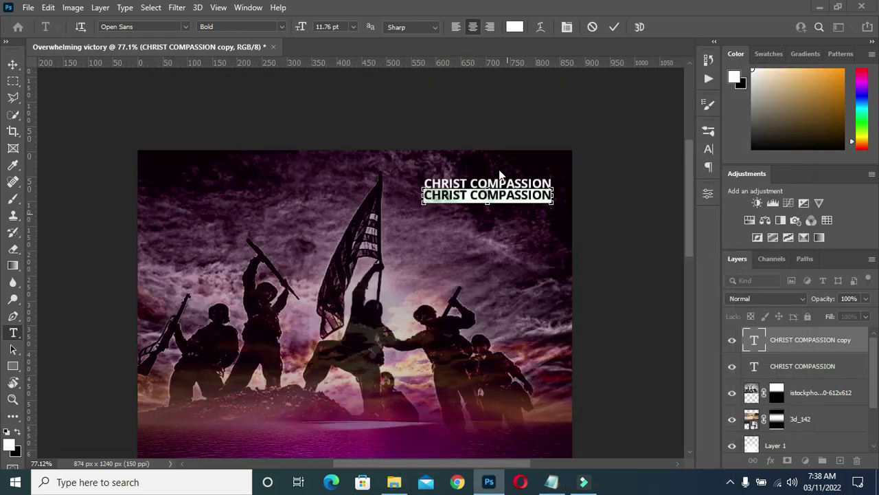
{"action": "key", "text": "ctrl+v"}
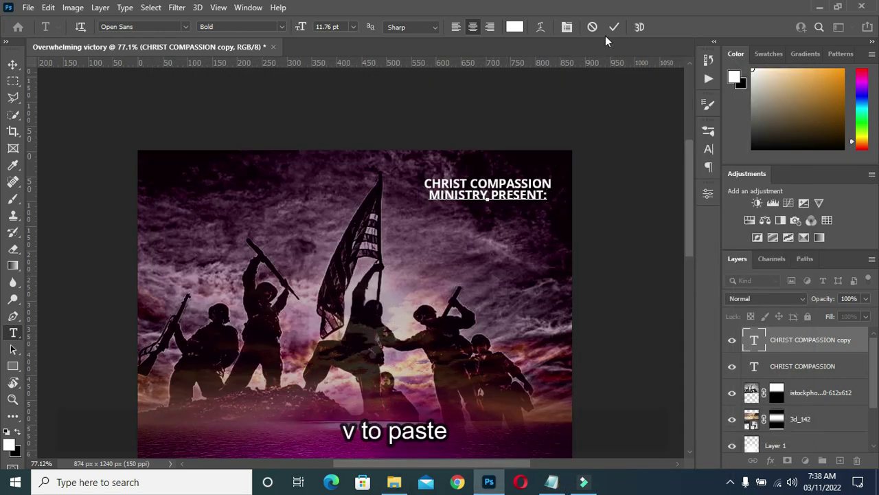
{"action": "left_click", "coordinate": [613, 27]}
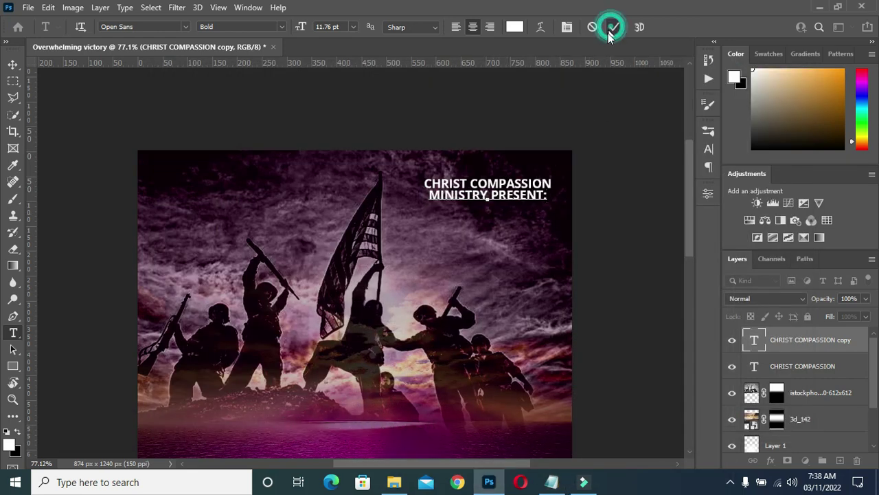
{"action": "left_click", "coordinate": [12, 64]}
{"action": "scroll", "coordinate": [519, 194], "scroll_direction": "up", "scroll_amount": 5}
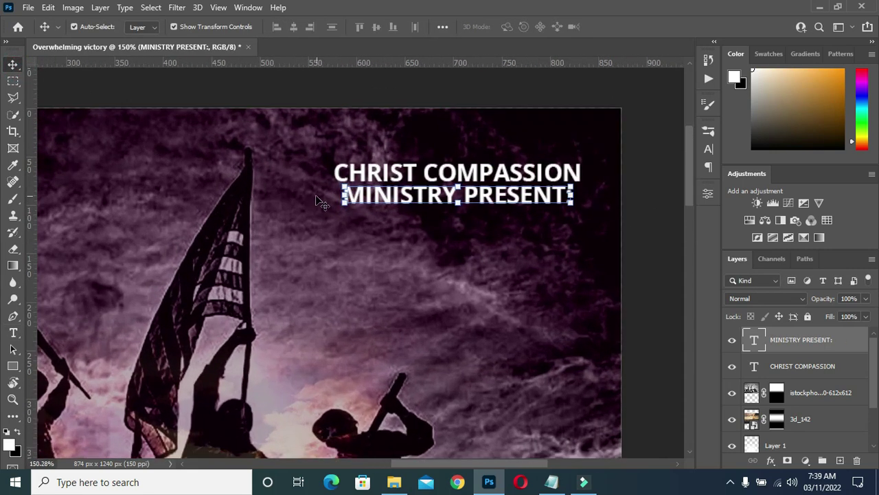
Widen and align 'MINISTRY PRESENT:' to match the CHRIST COMPASSION line above
{"action": "left_click_drag", "start_coordinate": [344, 195], "coordinate": [336, 196]}
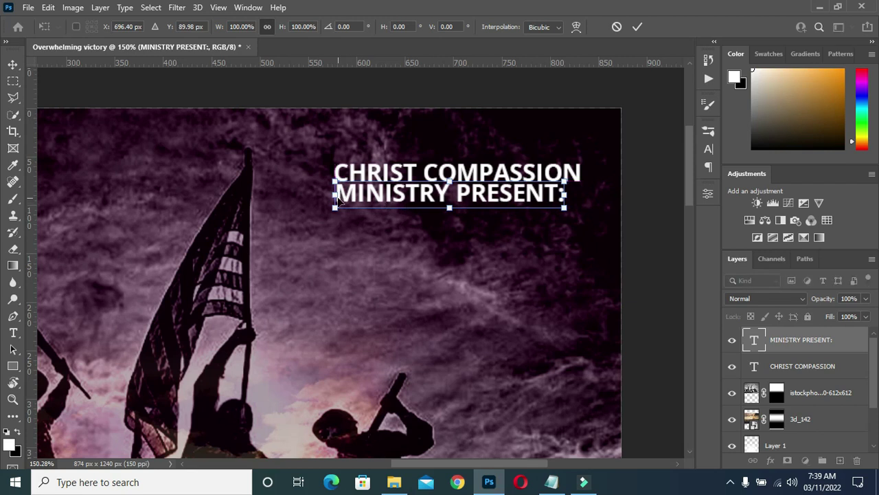
{"action": "key", "text": "Left"}
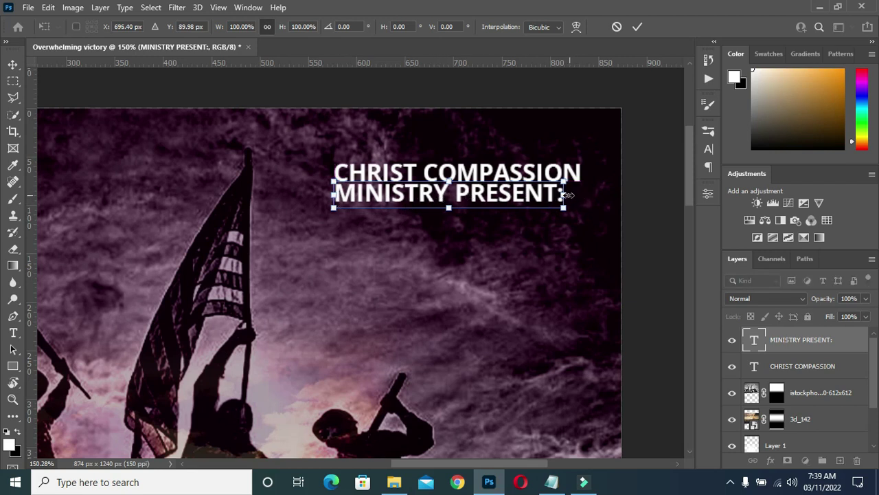
{"action": "left_click_drag", "start_coordinate": [564, 196], "coordinate": [587, 198]}
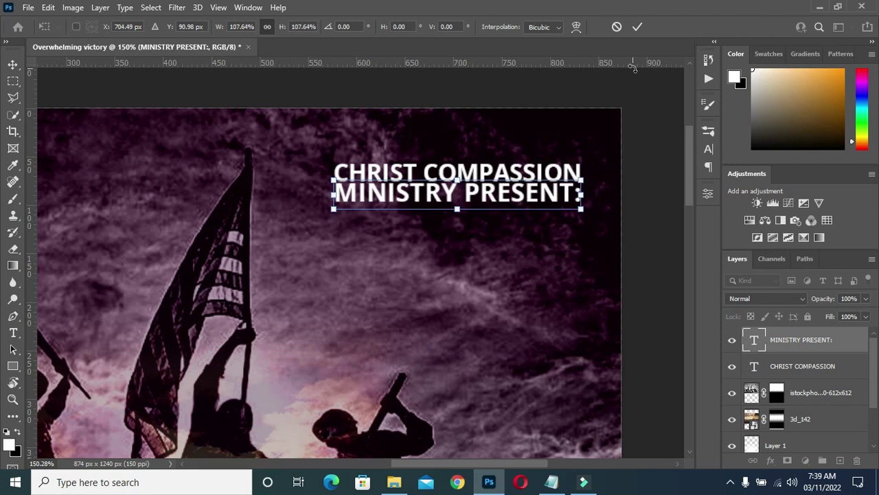
{"action": "key", "text": "Down"}
{"action": "left_click", "coordinate": [637, 29]}
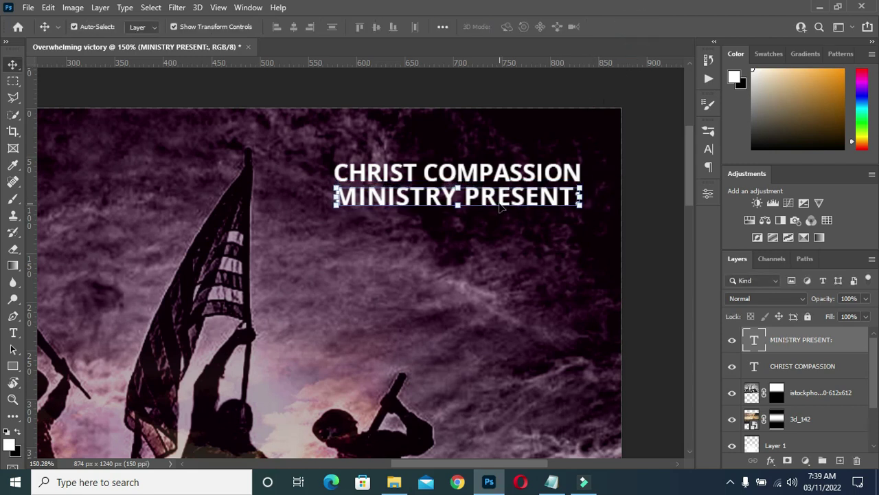
{"action": "left_click_drag", "start_coordinate": [496, 203], "coordinate": [583, 195]}
Color the word 'PRESENT:' red e00000
{"action": "double_click", "coordinate": [465, 196]}
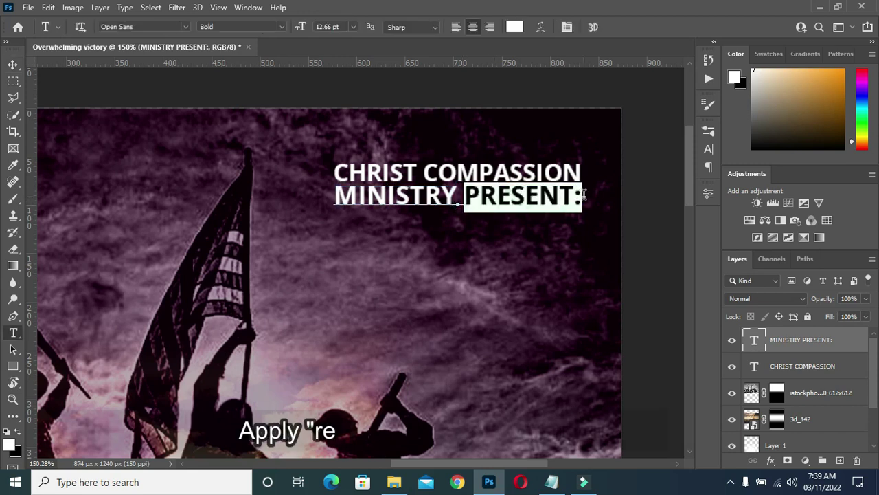
{"action": "left_click", "coordinate": [516, 27]}
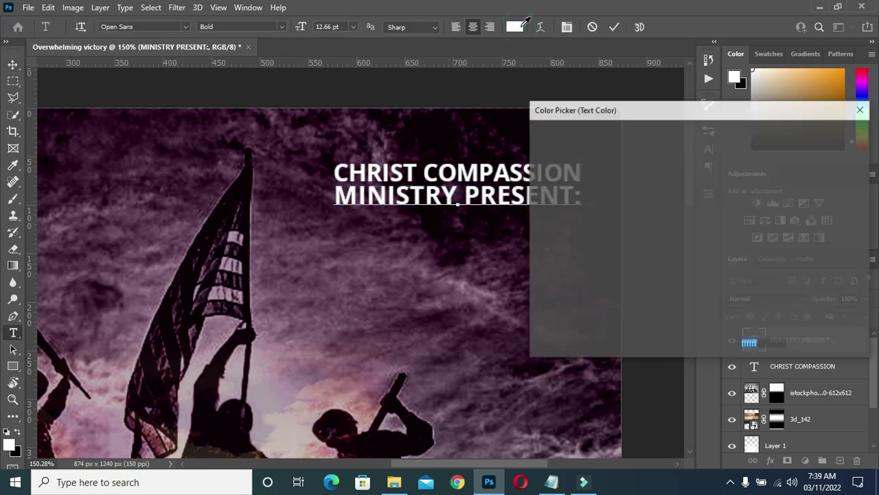
{"action": "left_click_drag", "start_coordinate": [686, 167], "coordinate": [700, 160]}
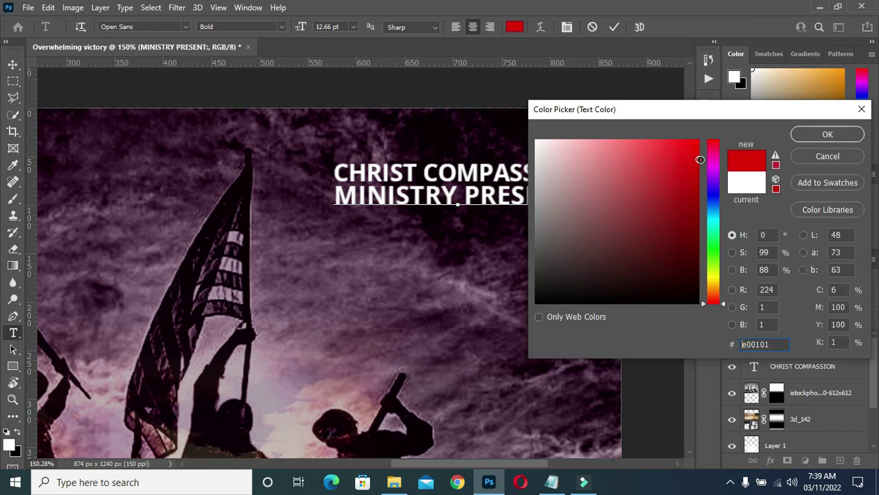
{"action": "left_click", "coordinate": [827, 134]}
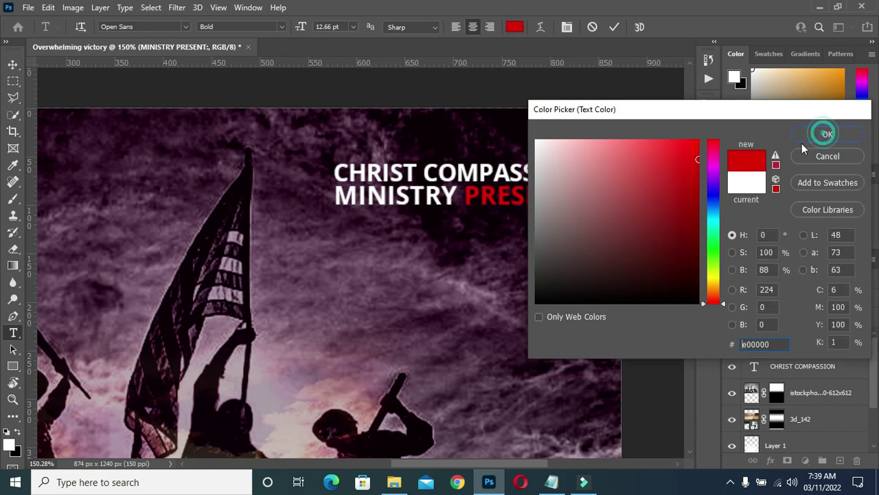
{"action": "left_click", "coordinate": [614, 28]}
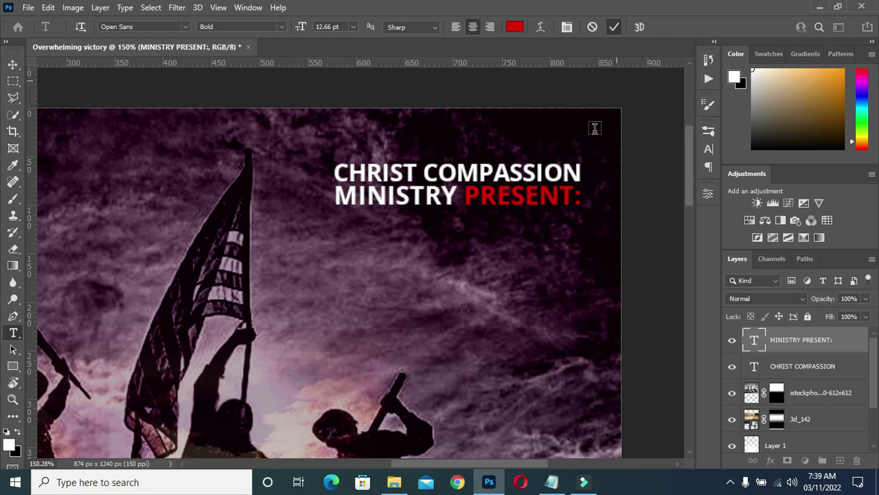
Deselect the layer, view the whole poster, and reopen the flyer notes
{"action": "scroll", "coordinate": [578, 140], "scroll_direction": "down", "scroll_amount": 6}
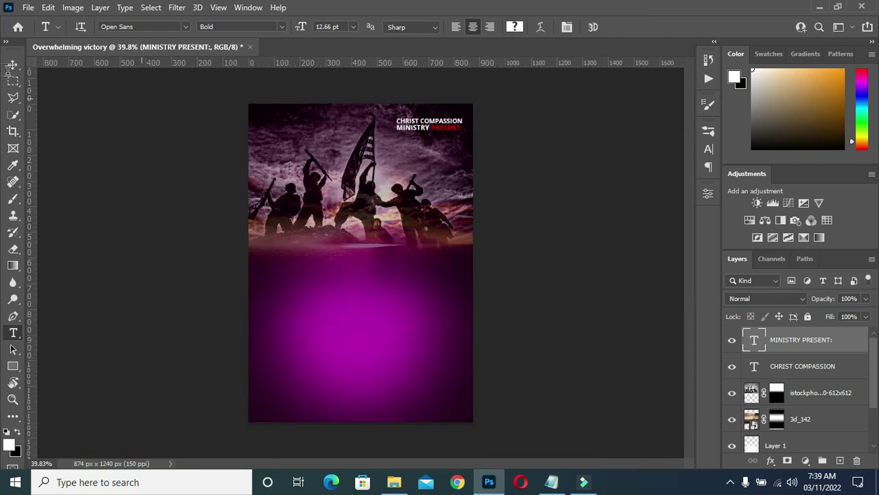
{"action": "left_click", "coordinate": [13, 64]}
{"action": "scroll", "coordinate": [369, 219], "scroll_direction": "up", "scroll_amount": 2}
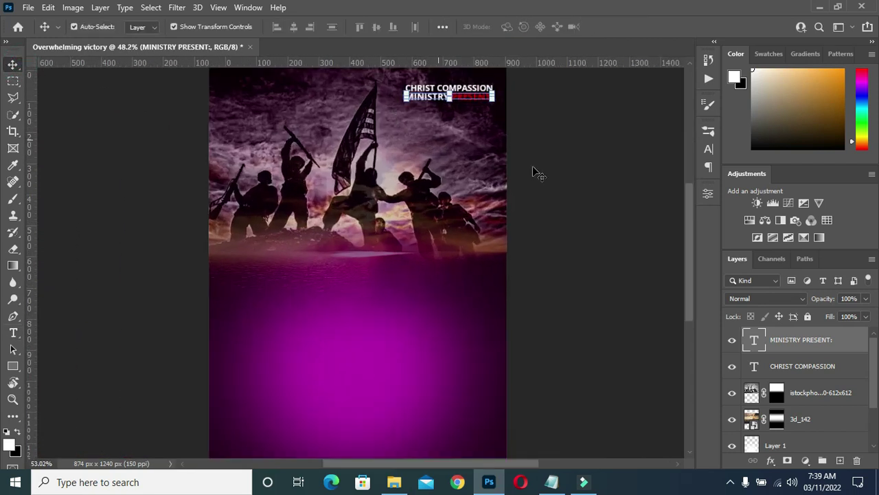
{"action": "left_click", "coordinate": [541, 169]}
{"action": "scroll", "coordinate": [460, 120], "scroll_direction": "down", "scroll_amount": 2}
{"action": "scroll", "coordinate": [461, 120], "scroll_direction": "up", "scroll_amount": 2}
{"action": "scroll", "coordinate": [481, 120], "scroll_direction": "down", "scroll_amount": 3}
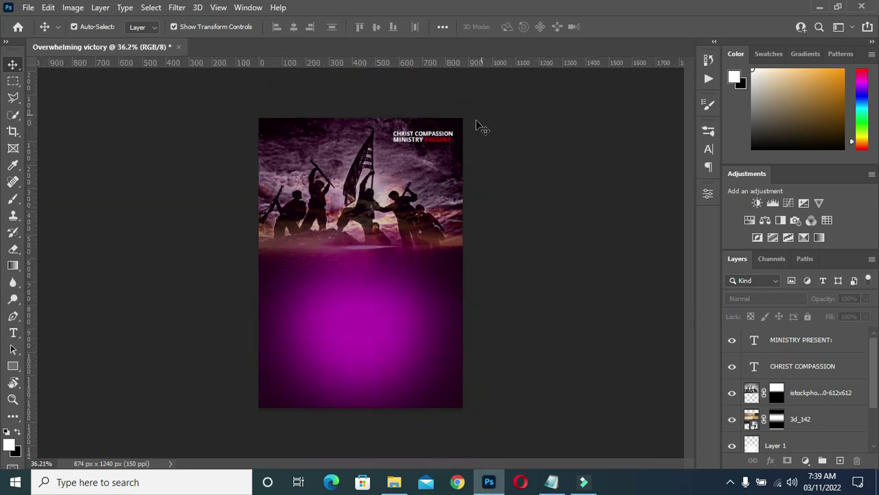
{"action": "scroll", "coordinate": [328, 201], "scroll_direction": "up", "scroll_amount": 1}
{"action": "scroll", "coordinate": [336, 204], "scroll_direction": "up", "scroll_amount": 2}
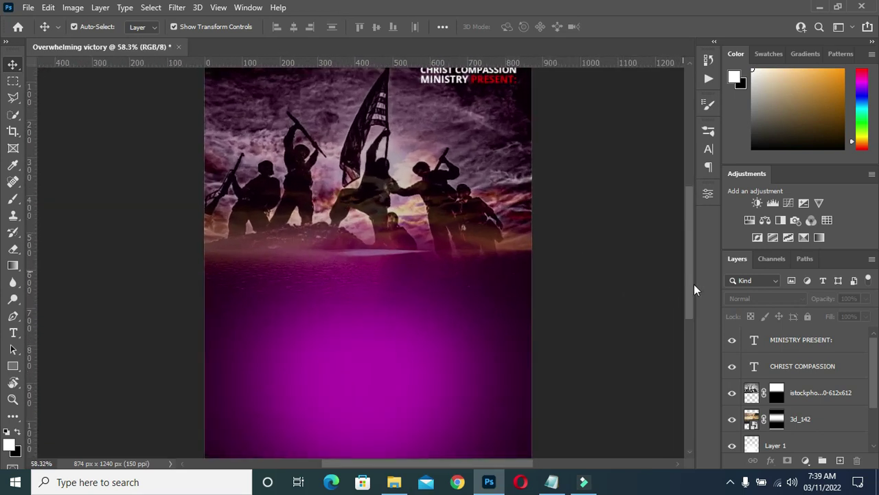
{"action": "left_click_drag", "start_coordinate": [689, 284], "coordinate": [688, 295]}
{"action": "left_click", "coordinate": [551, 481]}
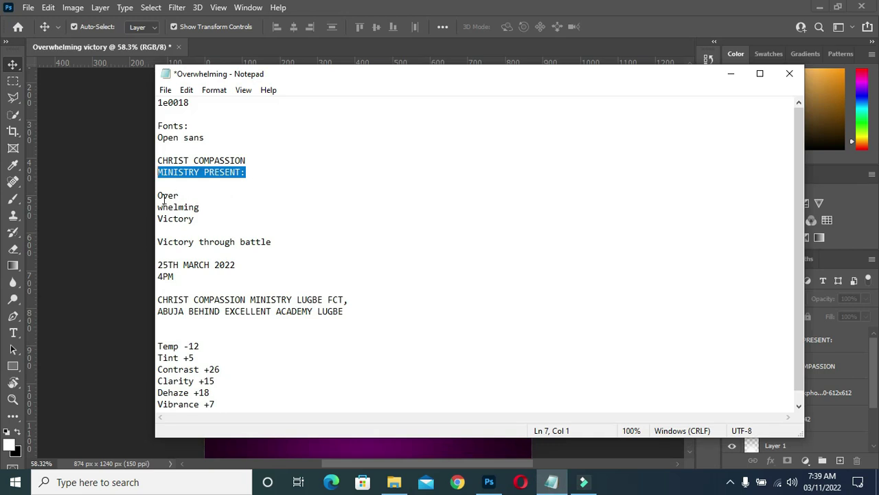
Add the letter 'O' from the notes below the soldiers in Bold Italic
{"action": "left_click_drag", "start_coordinate": [165, 197], "coordinate": [159, 196]}
{"action": "key", "text": "ctrl+c"}
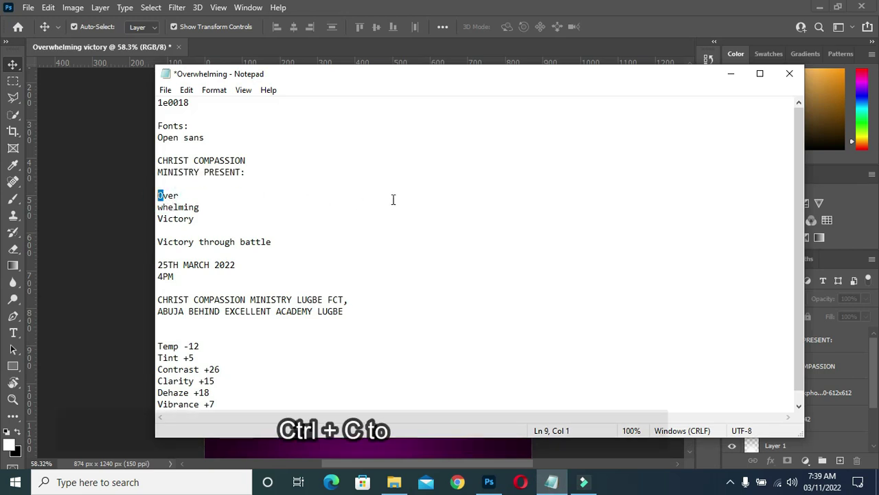
{"action": "left_click", "coordinate": [731, 74]}
{"action": "scroll", "coordinate": [263, 298], "scroll_direction": "up", "scroll_amount": 2}
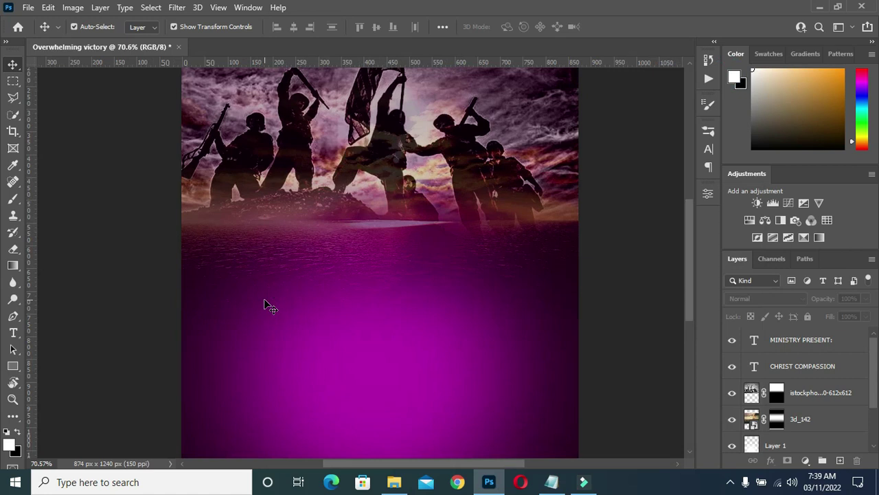
{"action": "key", "text": "t"}
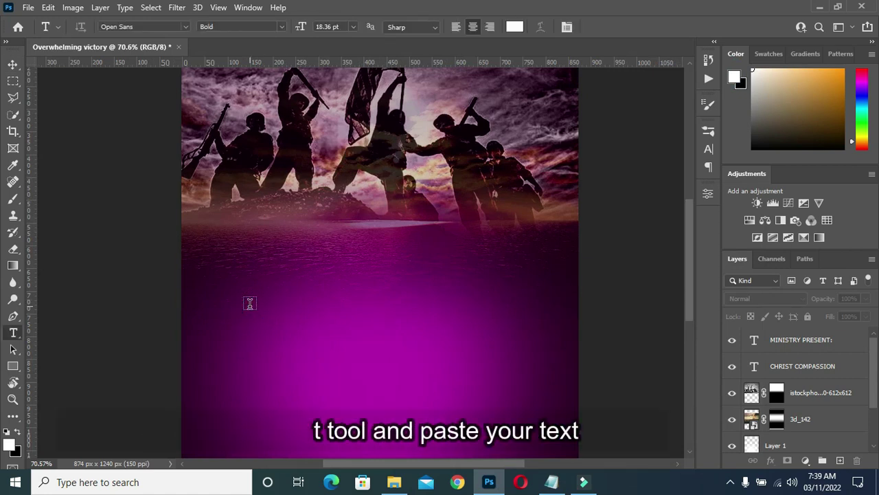
{"action": "left_click", "coordinate": [249, 305]}
{"action": "key", "text": "ctrl+v"}
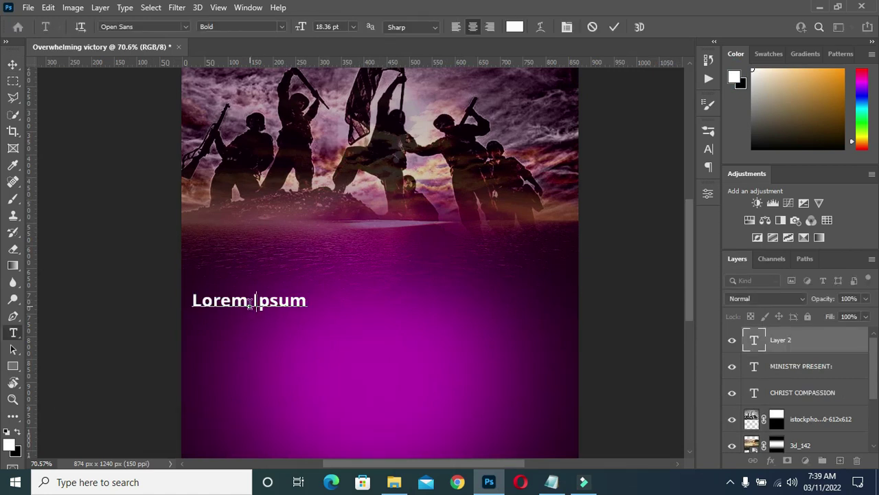
{"action": "left_click", "coordinate": [617, 27]}
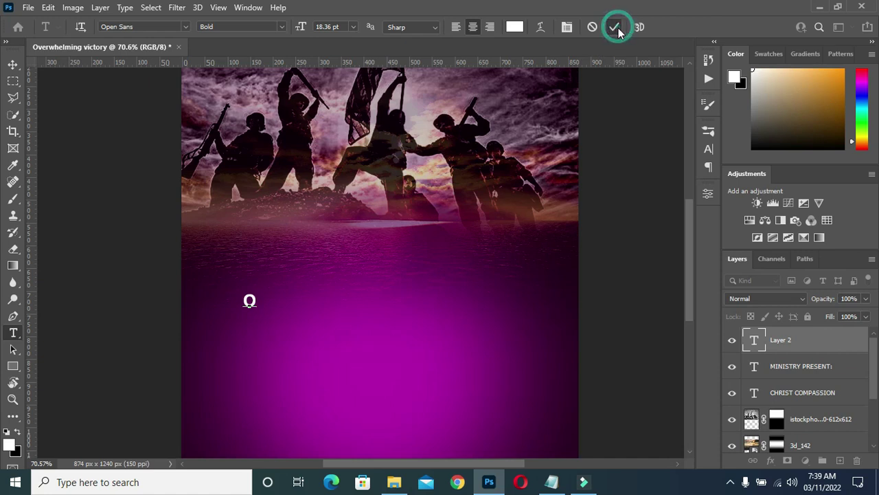
{"action": "left_click", "coordinate": [281, 27]}
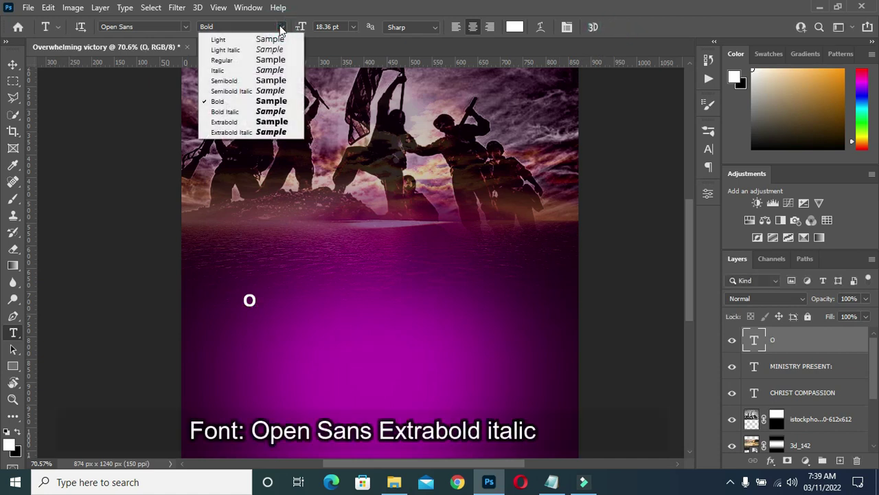
{"action": "left_click", "coordinate": [249, 113]}
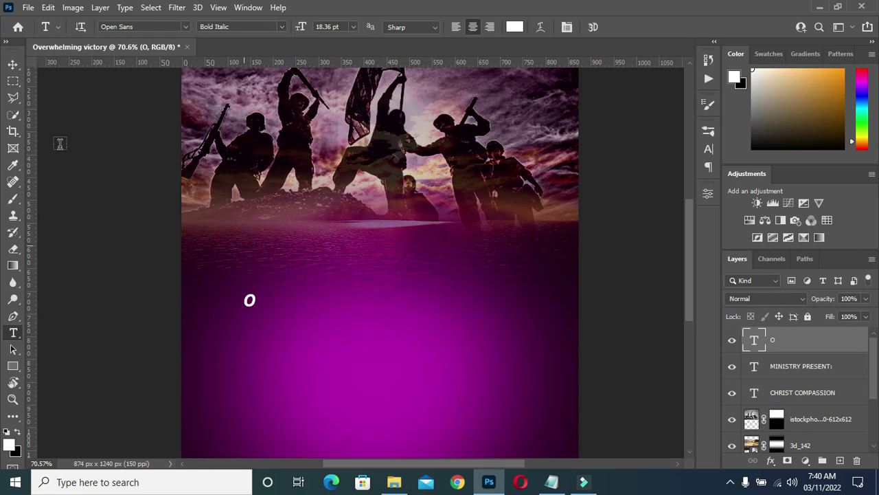
Enlarge the O and place a duplicate of it to the right
{"action": "left_click", "coordinate": [11, 64]}
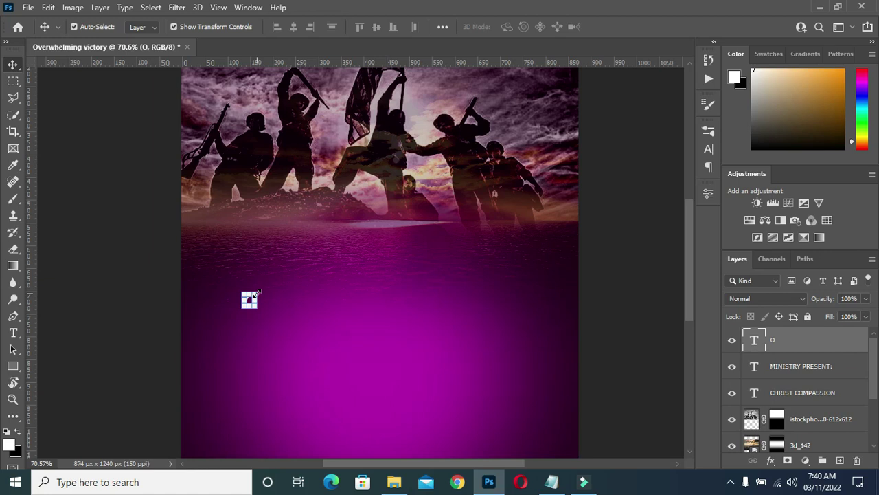
{"action": "key", "text": "ctrl+t"}
{"action": "left_click_drag", "start_coordinate": [258, 291], "coordinate": [340, 159]}
{"action": "left_click_drag", "start_coordinate": [294, 273], "coordinate": [285, 334]}
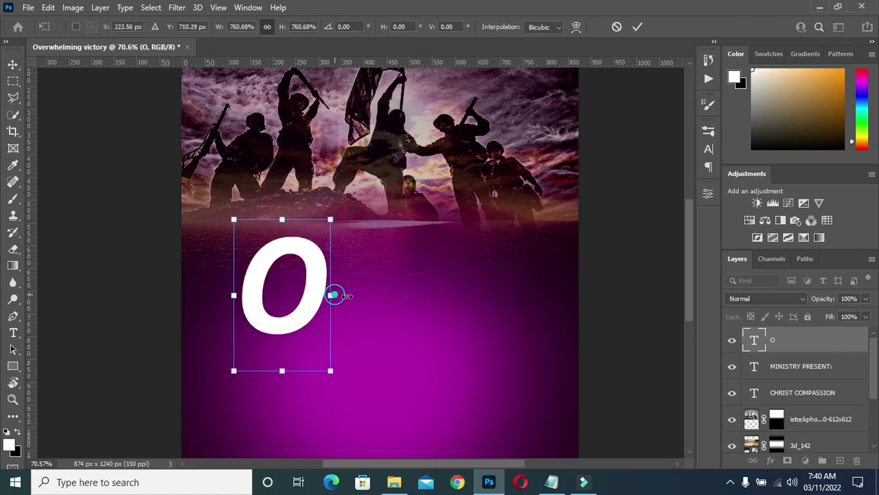
{"action": "left_click_drag", "start_coordinate": [332, 294], "coordinate": [359, 296]}
{"action": "left_click_drag", "start_coordinate": [296, 329], "coordinate": [282, 337]}
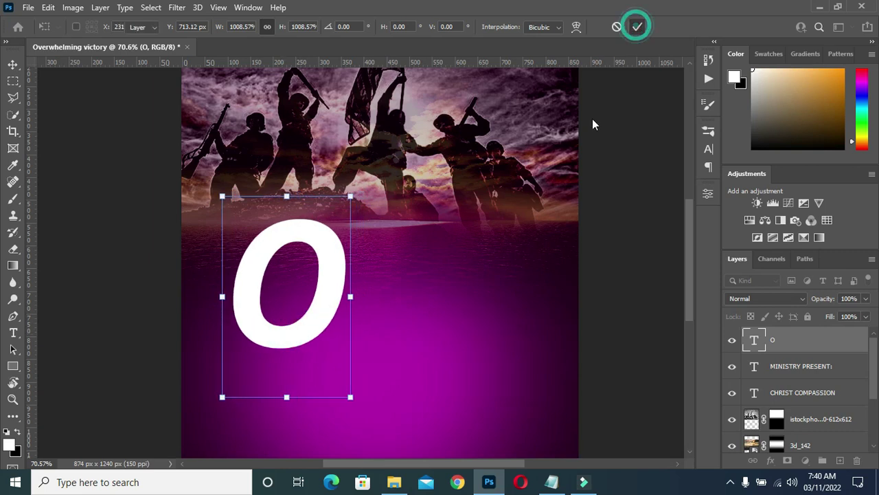
{"action": "left_click", "coordinate": [635, 27]}
{"action": "key", "text": "ctrl+j"}
{"action": "mouse_move", "coordinate": [323, 288]}
{"action": "left_mouse_down"}
{"action": "mouse_move", "coordinate": [375, 312]}
{"action": "mouse_move", "coordinate": [426, 316]}
{"action": "mouse_move", "coordinate": [403, 317]}
{"action": "left_mouse_up"}
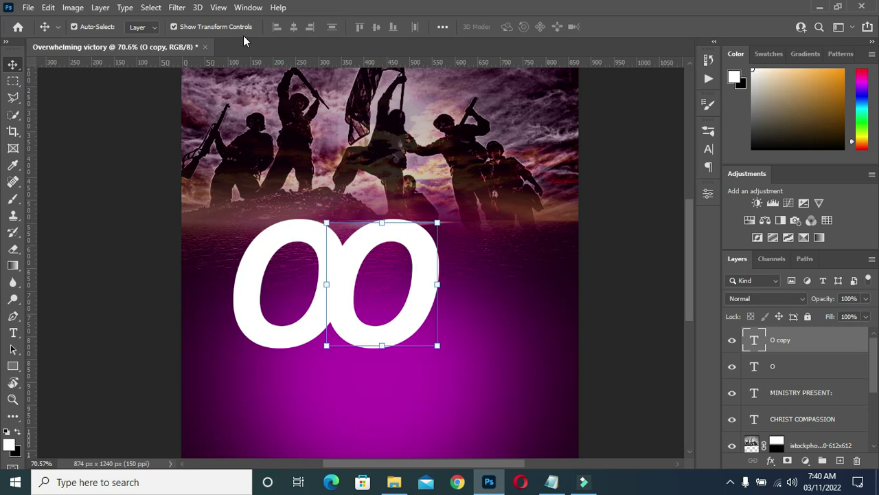
Change the duplicate O's text to 'v', copied from the notes
{"action": "key", "text": "t"}
{"action": "left_click_drag", "start_coordinate": [352, 256], "coordinate": [442, 289]}
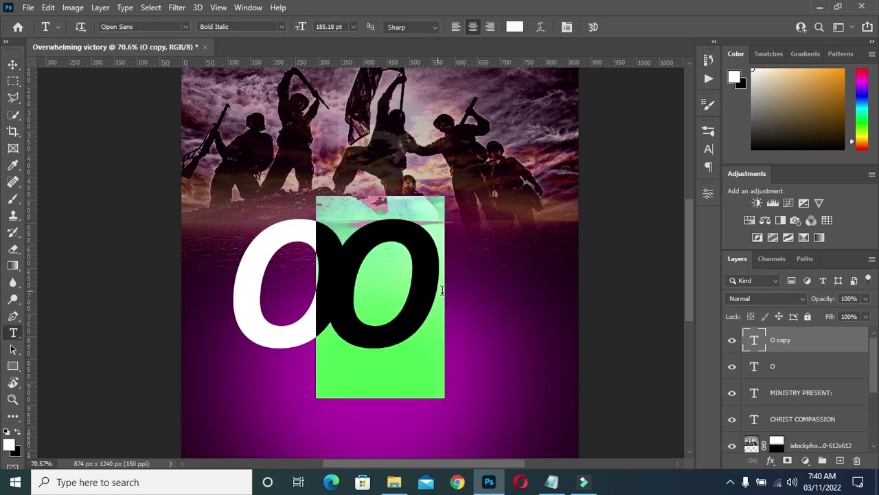
{"action": "left_click", "coordinate": [551, 481]}
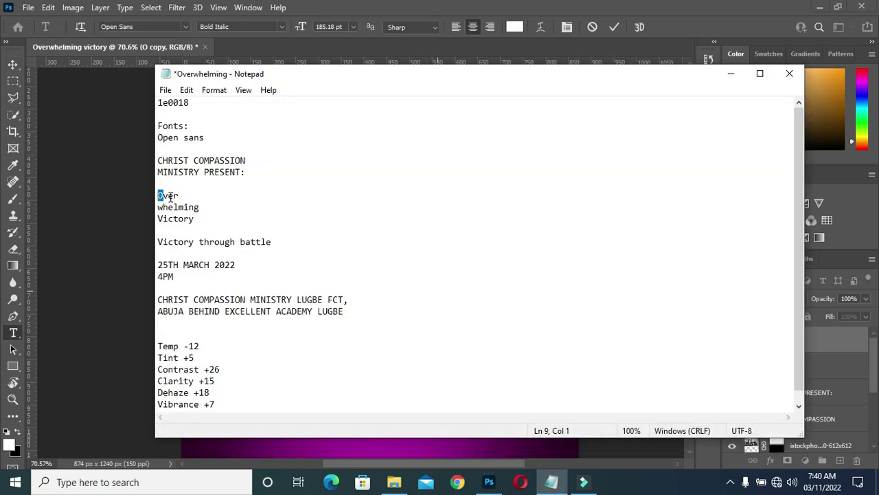
{"action": "left_click_drag", "start_coordinate": [169, 197], "coordinate": [165, 195]}
{"action": "key", "text": "ctrl+c"}
{"action": "left_click", "coordinate": [727, 73]}
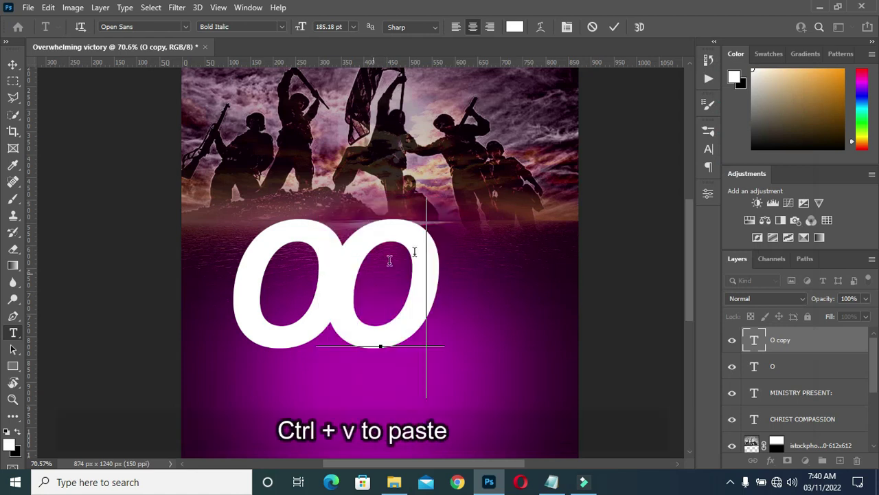
{"action": "key", "text": "ctrl+v"}
{"action": "left_click", "coordinate": [615, 26]}
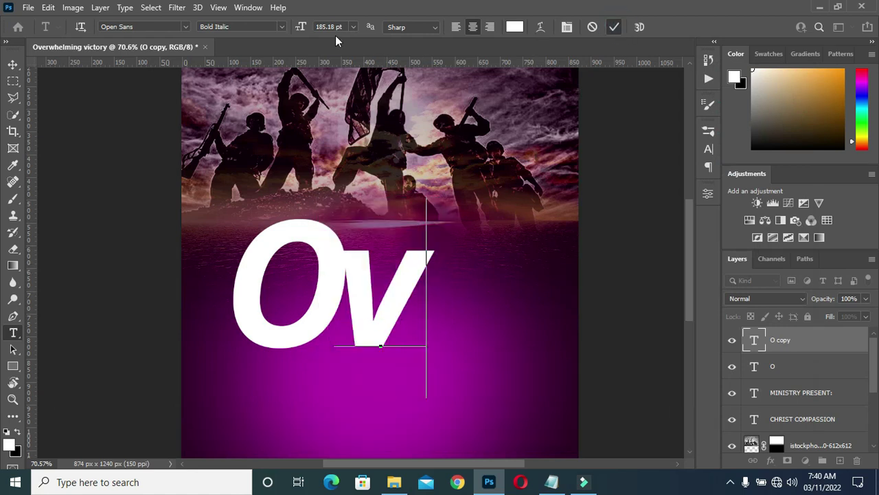
Make the v Extrabold and scale it to about 126%
{"action": "left_click", "coordinate": [281, 27]}
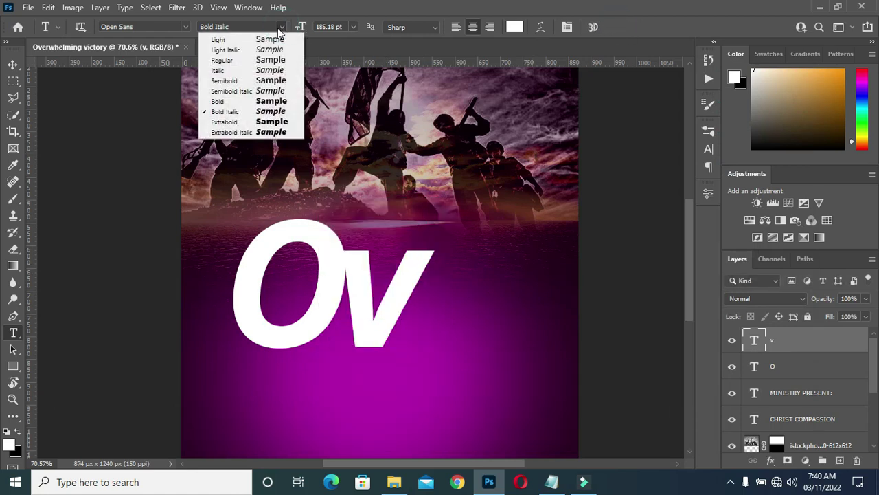
{"action": "left_click", "coordinate": [229, 122]}
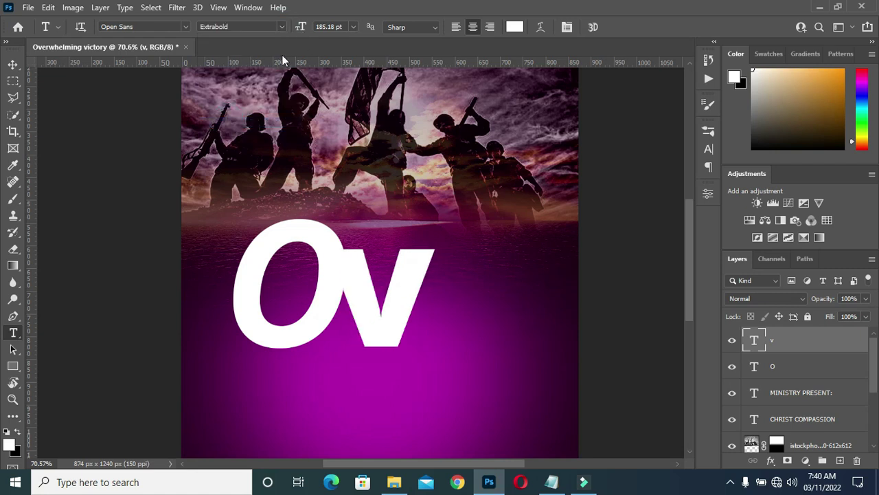
{"action": "left_click", "coordinate": [13, 65]}
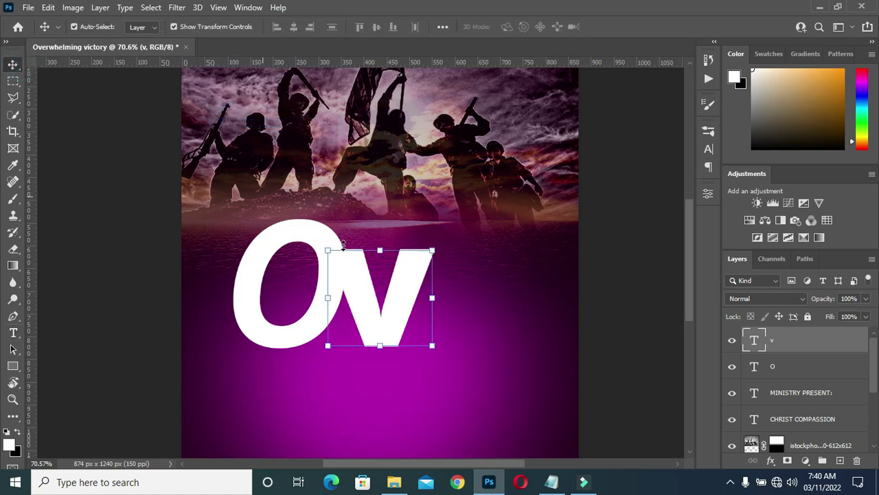
{"action": "key", "text": "ctrl+t"}
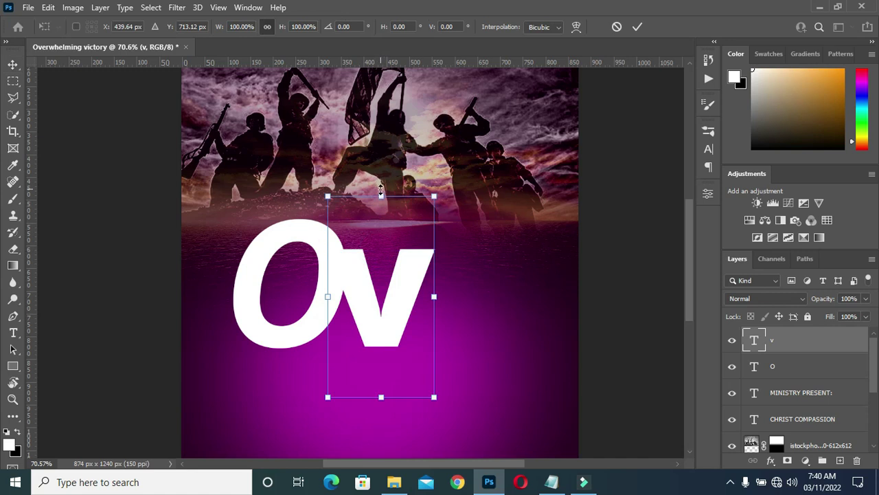
{"action": "left_click_drag", "start_coordinate": [381, 196], "coordinate": [381, 169]}
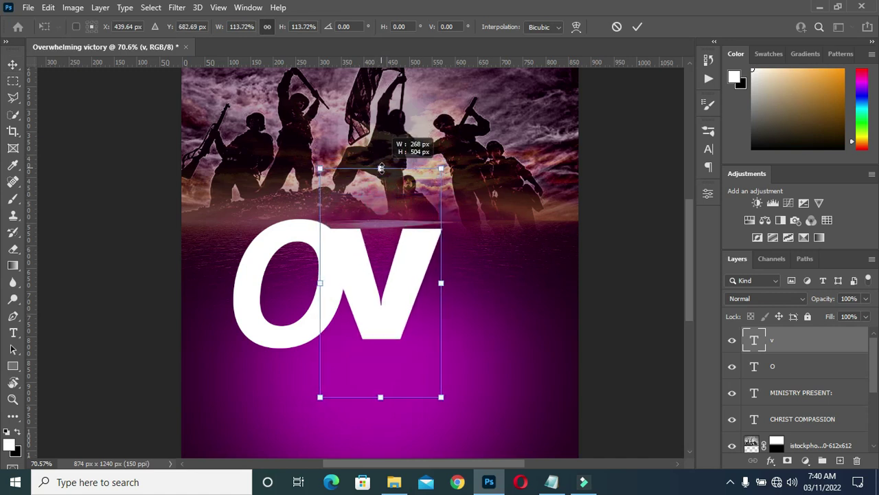
{"action": "left_click_drag", "start_coordinate": [382, 398], "coordinate": [381, 411]}
{"action": "left_click_drag", "start_coordinate": [382, 171], "coordinate": [381, 159]}
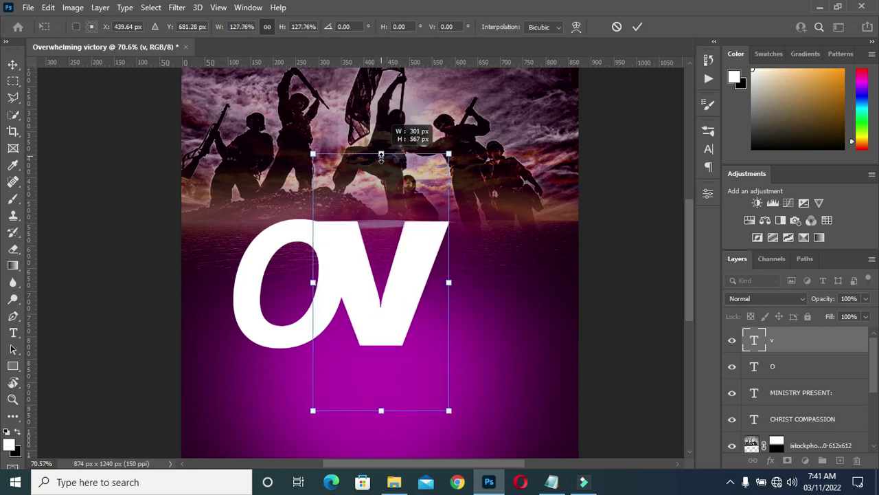
{"action": "left_click", "coordinate": [637, 28]}
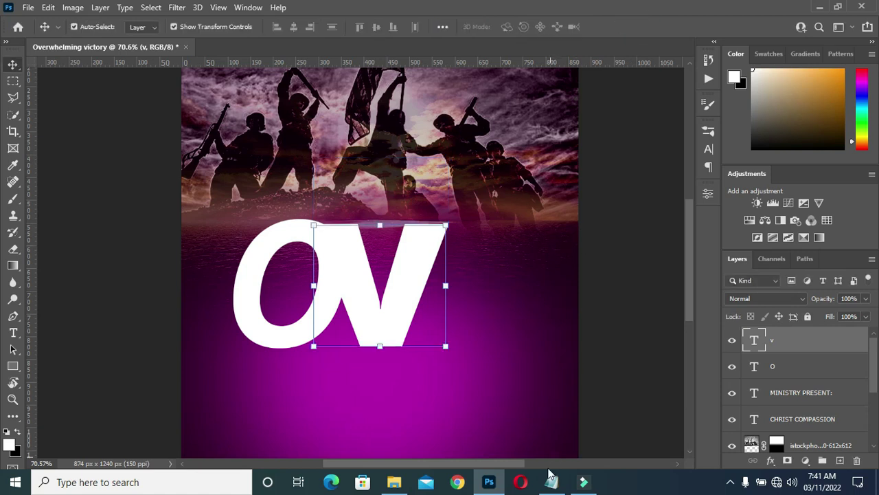
Copy 'er' from the word Over in the notes
{"action": "left_click", "coordinate": [551, 480]}
{"action": "left_click_drag", "start_coordinate": [178, 195], "coordinate": [168, 195]}
{"action": "key", "text": "ctrl+c"}
{"action": "left_click", "coordinate": [731, 73]}
{"action": "key", "text": "t"}
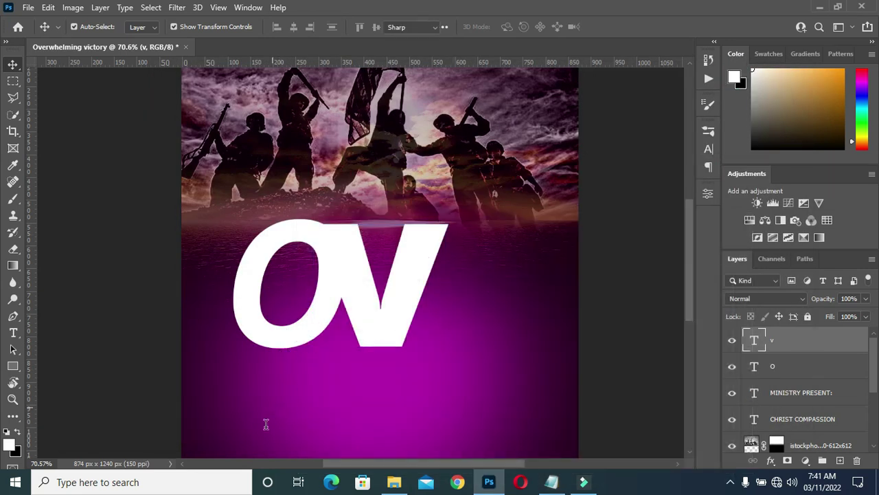
Paste 'er' as new text, enlarge it, and line it up beside the V
{"action": "left_click", "coordinate": [346, 421]}
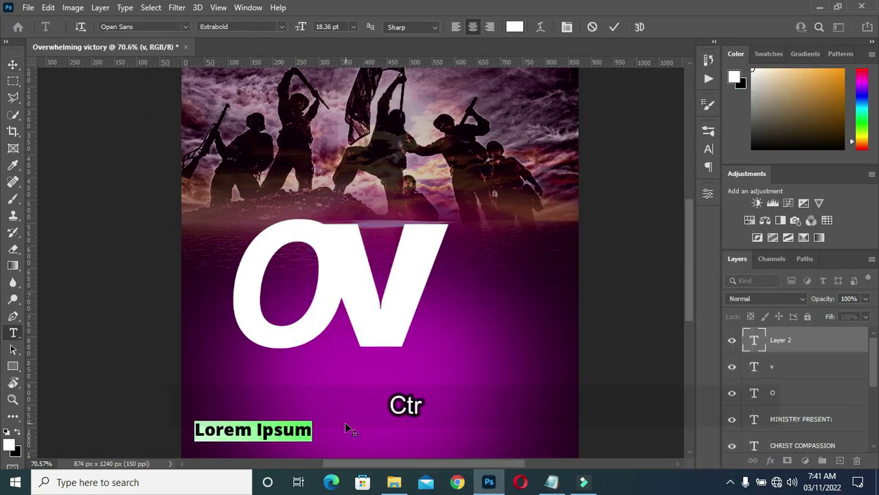
{"action": "key", "text": "ctrl+v"}
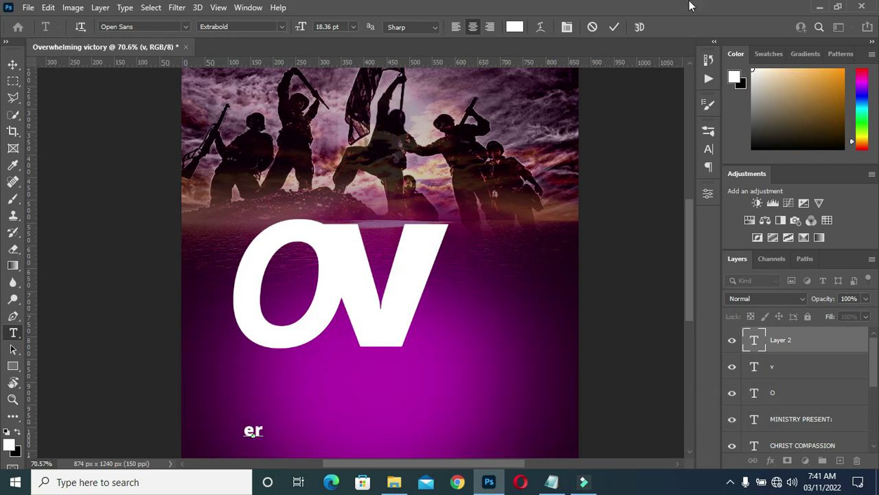
{"action": "key", "text": "ctrl+Return"}
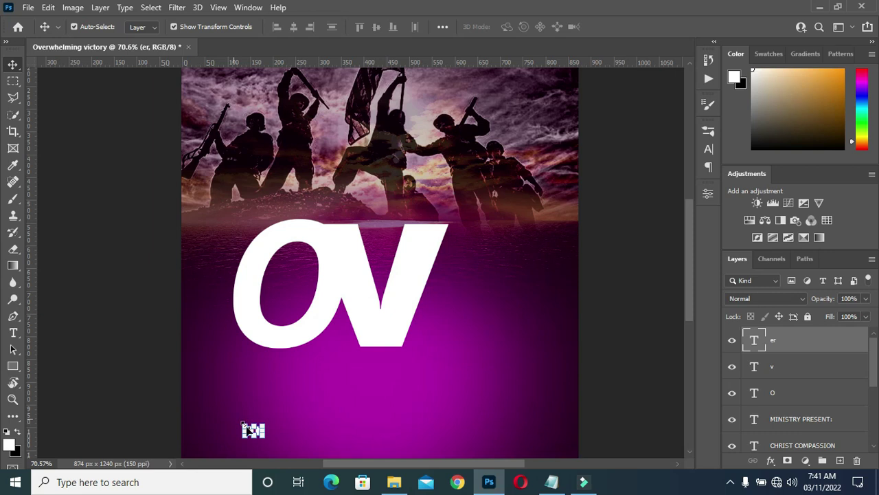
{"action": "mouse_move", "coordinate": [253, 433]}
{"action": "left_mouse_down"}
{"action": "mouse_move", "coordinate": [459, 238]}
{"action": "mouse_move", "coordinate": [466, 242]}
{"action": "left_mouse_up"}
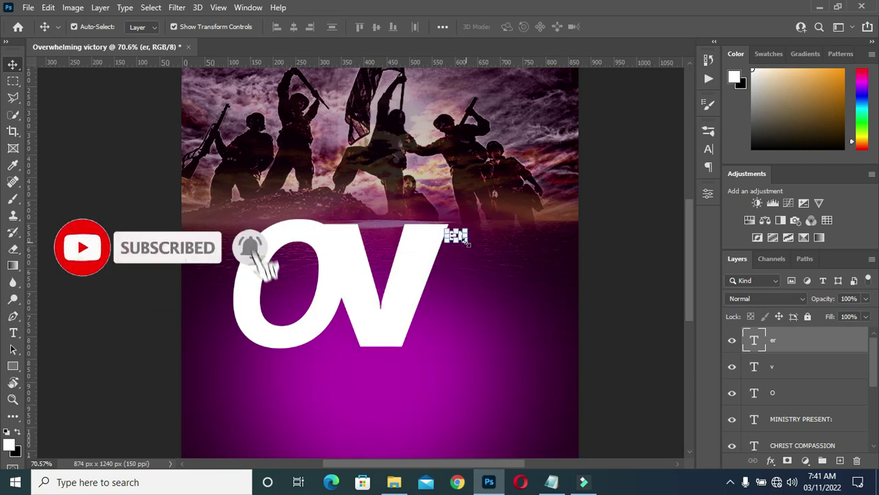
{"action": "left_click_drag", "start_coordinate": [543, 310], "coordinate": [581, 366]}
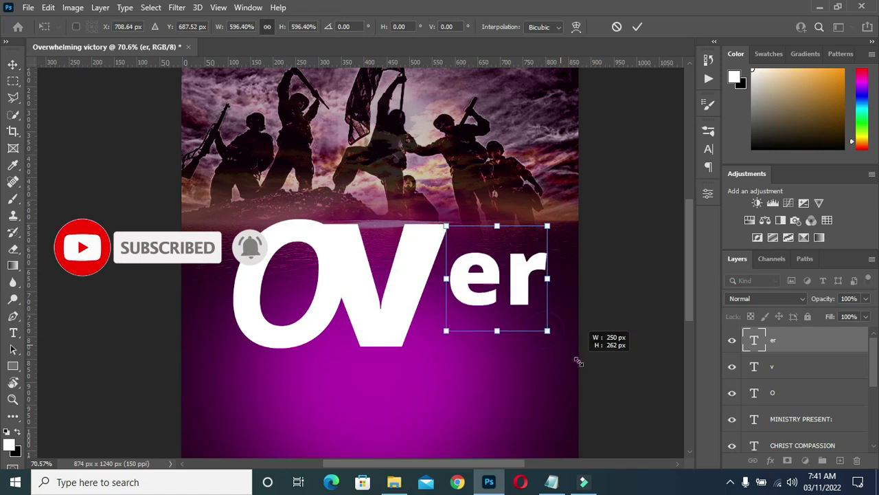
{"action": "left_click_drag", "start_coordinate": [499, 297], "coordinate": [486, 255]}
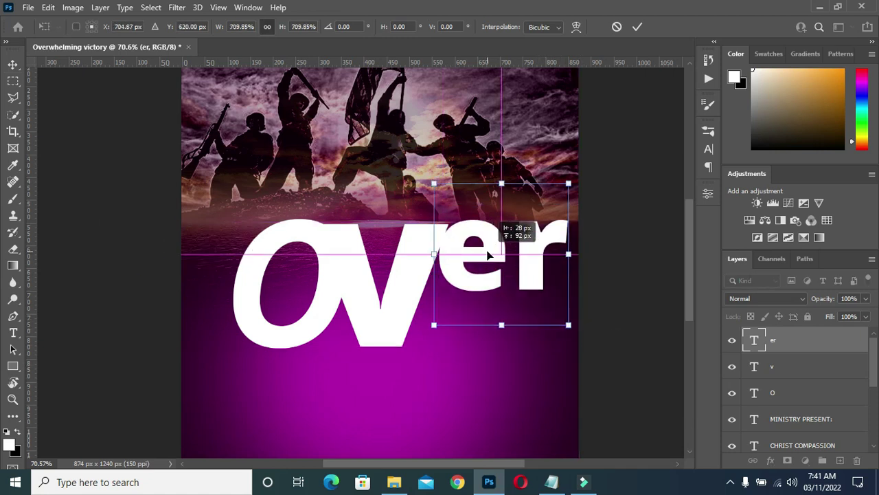
{"action": "left_click_drag", "start_coordinate": [482, 257], "coordinate": [490, 271]}
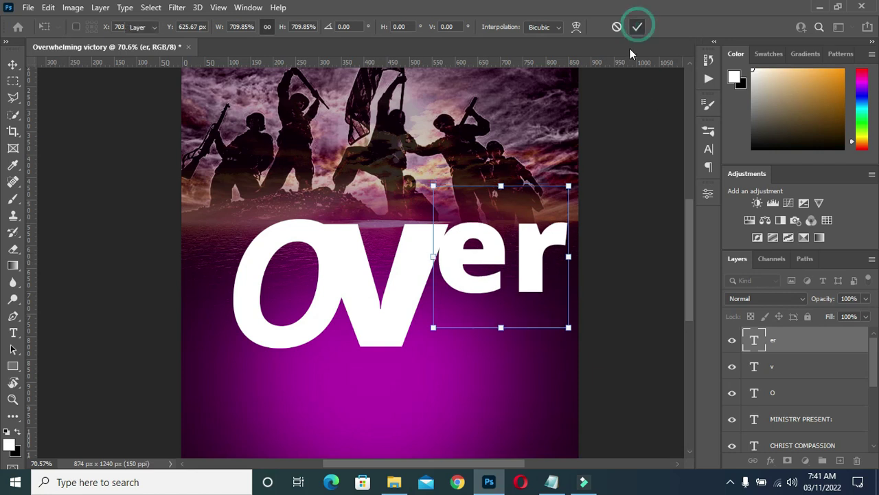
{"action": "left_click", "coordinate": [636, 27]}
Set the er tracking to -80 and nudge it slightly left
{"action": "left_click", "coordinate": [708, 149]}
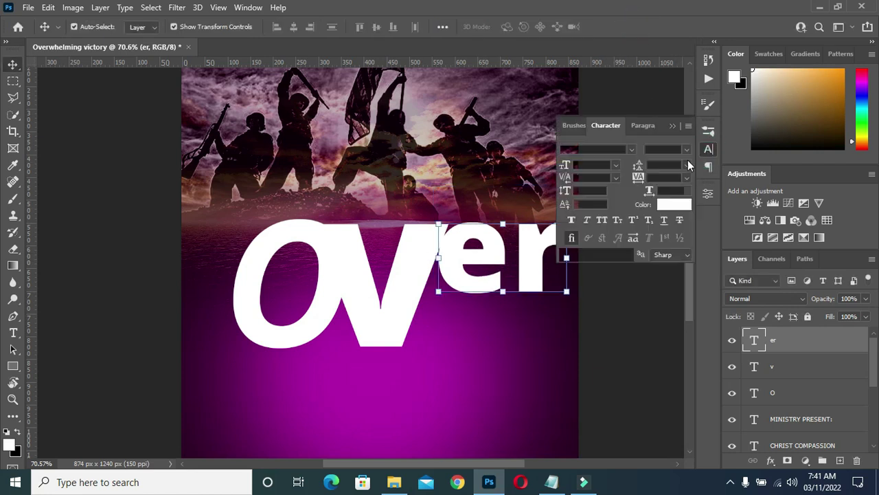
{"action": "left_click", "coordinate": [656, 177]}
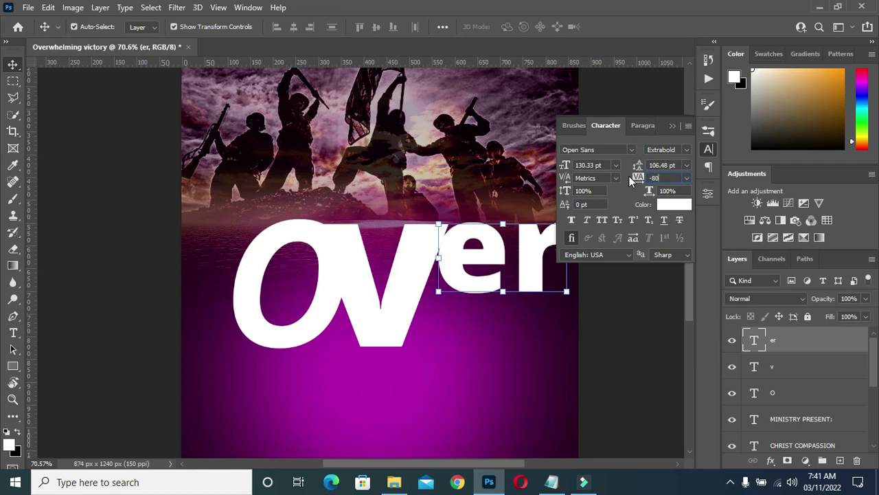
{"action": "type", "text": "-80"}
{"action": "key", "text": "Return"}
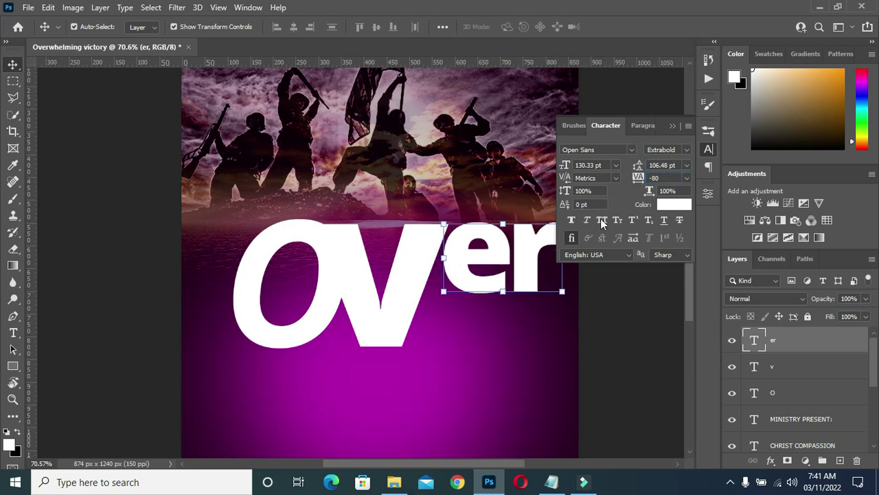
{"action": "left_click", "coordinate": [670, 127]}
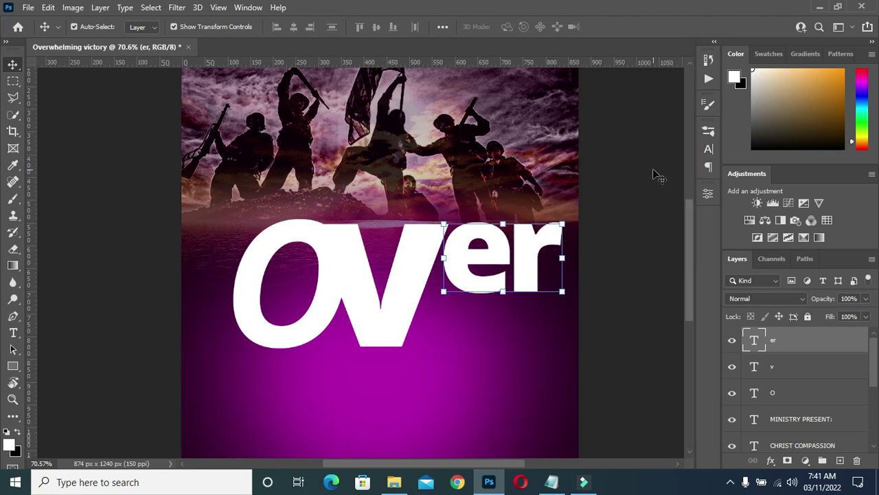
{"action": "key", "text": "Left"}
{"action": "key", "text": "Left"}
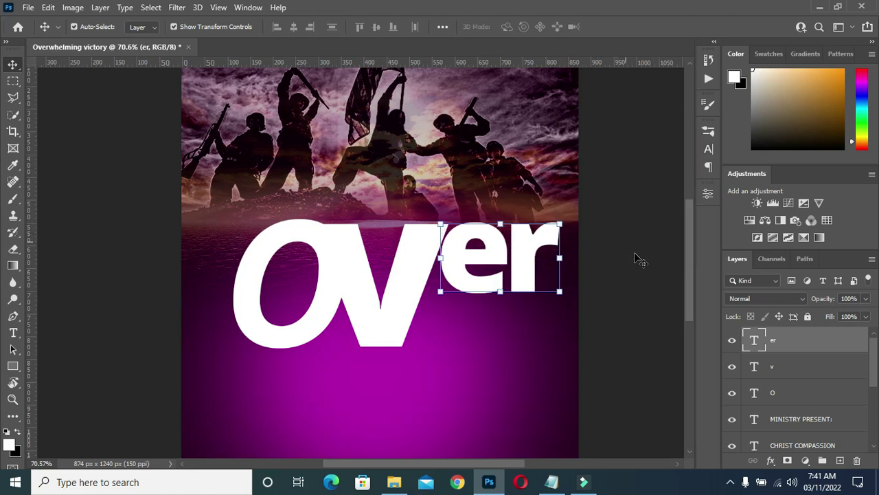
{"action": "left_click", "coordinate": [638, 258]}
Narrow the o, v and er layers together to about 86.8%
{"action": "left_click", "coordinate": [783, 397]}
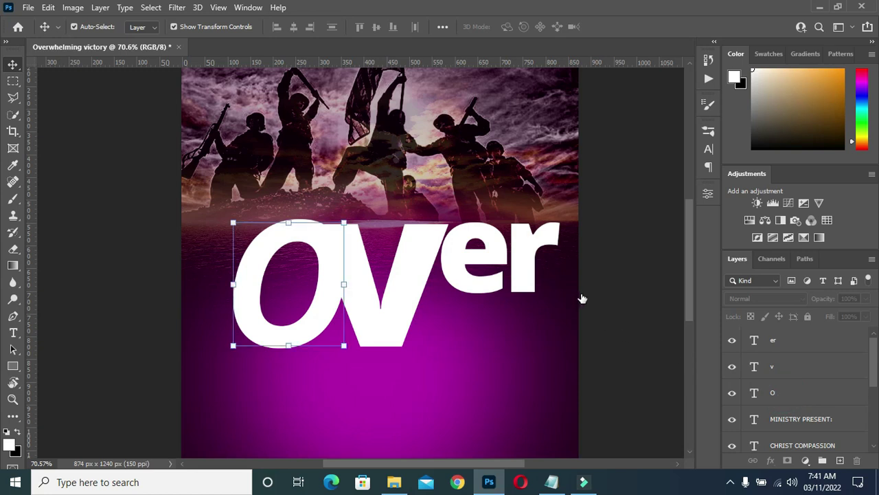
{"action": "left_click", "coordinate": [785, 341], "text": "shift"}
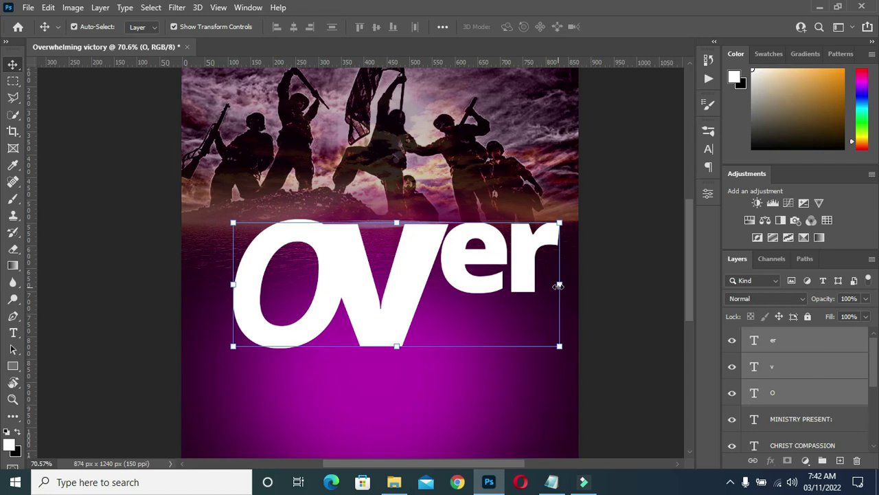
{"action": "left_click_drag", "start_coordinate": [558, 286], "coordinate": [515, 288]}
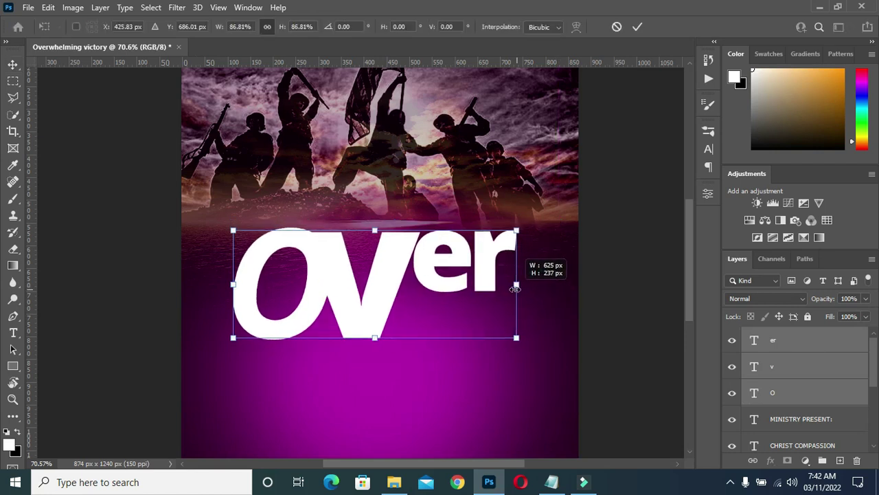
{"action": "left_click", "coordinate": [637, 27]}
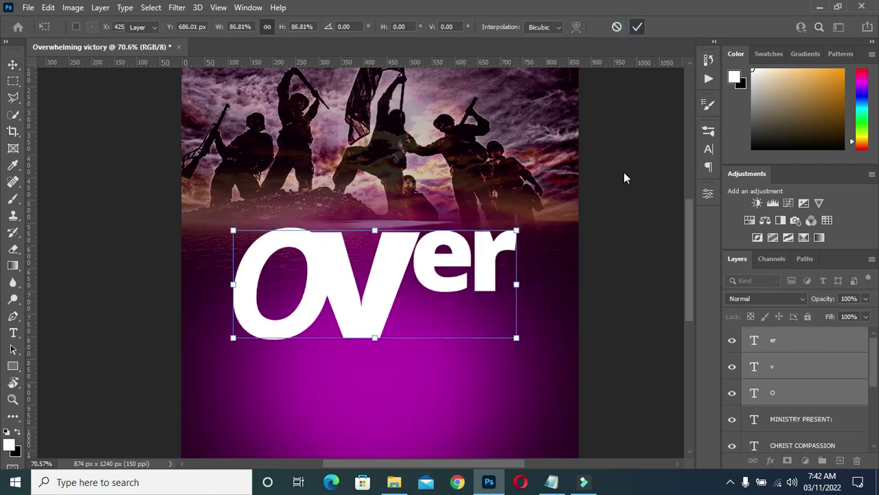
{"action": "left_click", "coordinate": [454, 292]}
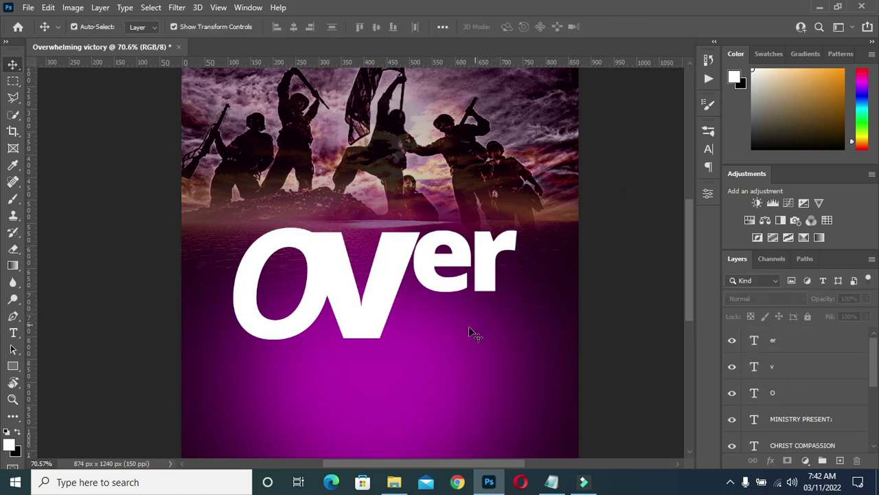
Copy the word 'whelming' from the notes
{"action": "key", "text": "t"}
{"action": "left_click", "coordinate": [551, 481]}
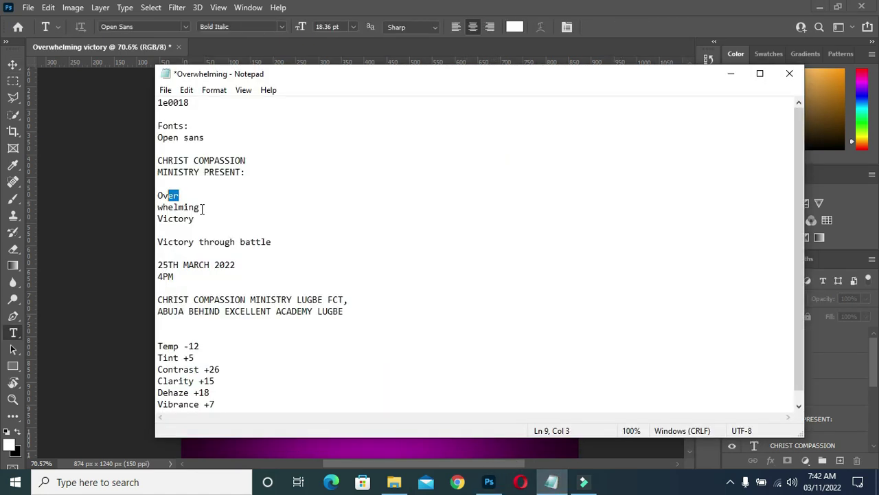
{"action": "left_click_drag", "start_coordinate": [202, 207], "coordinate": [157, 207]}
{"action": "key", "text": "ctrl+c"}
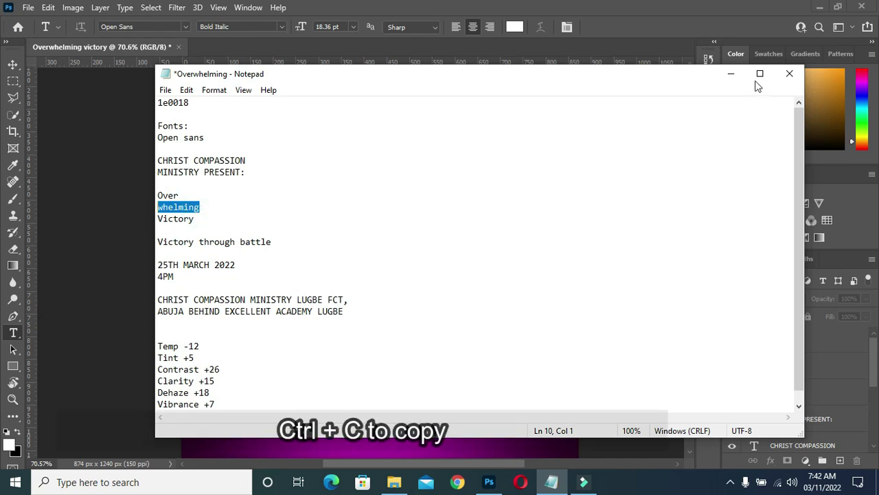
{"action": "left_click", "coordinate": [731, 73]}
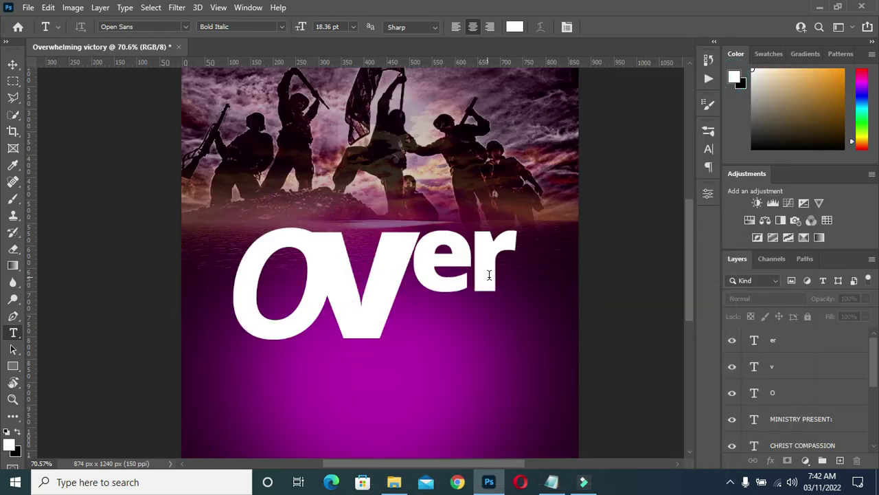
Duplicate the er layer, move it down, and change its text to 'whelming'
{"action": "left_click", "coordinate": [786, 342]}
{"action": "left_click", "coordinate": [781, 339]}
{"action": "key", "text": "ctrl+j"}
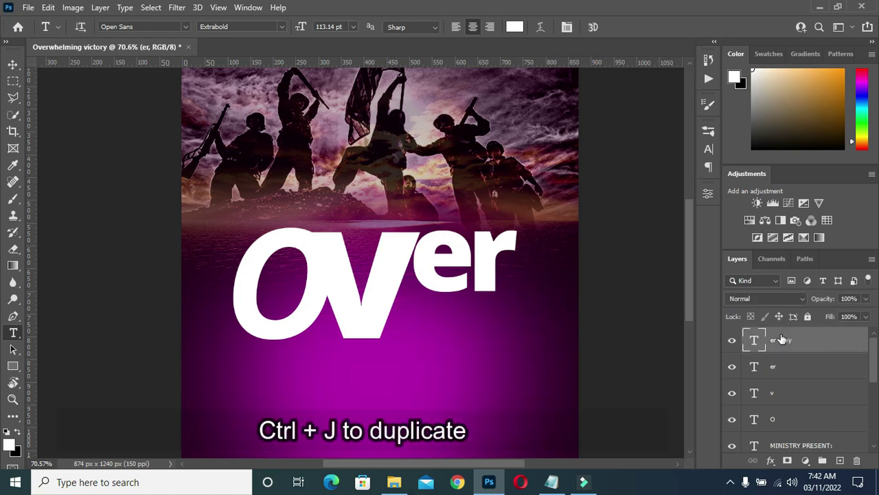
{"action": "left_click_drag", "start_coordinate": [485, 273], "coordinate": [479, 338]}
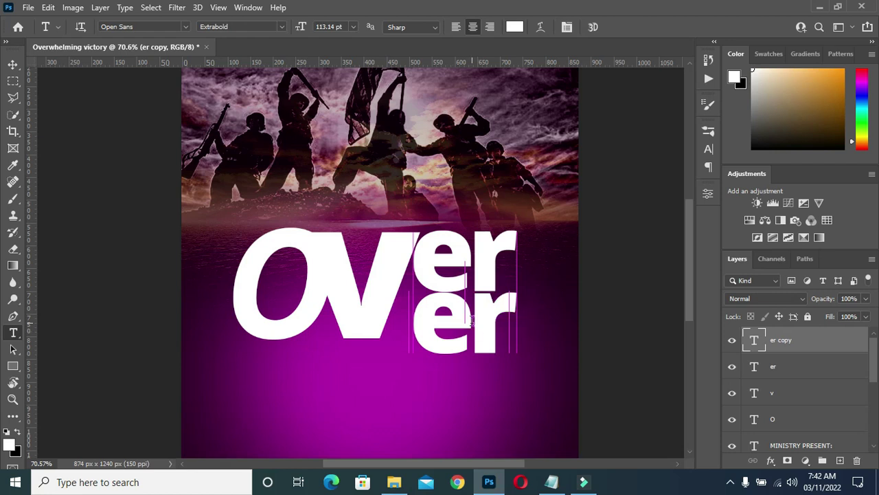
{"action": "double_click", "coordinate": [474, 320]}
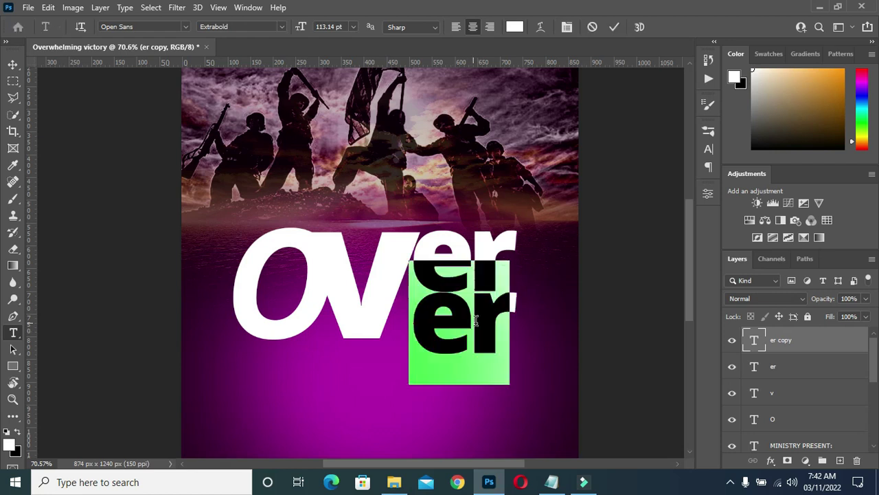
{"action": "key", "text": "ctrl+v"}
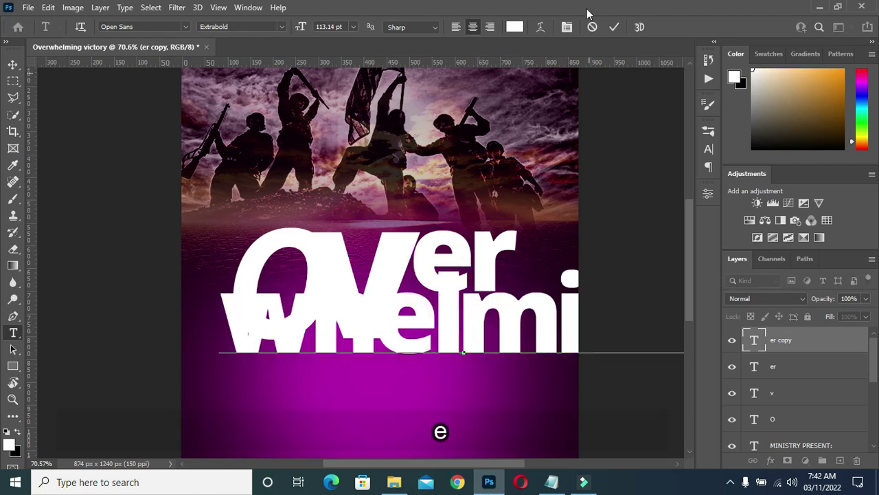
{"action": "left_click", "coordinate": [615, 27]}
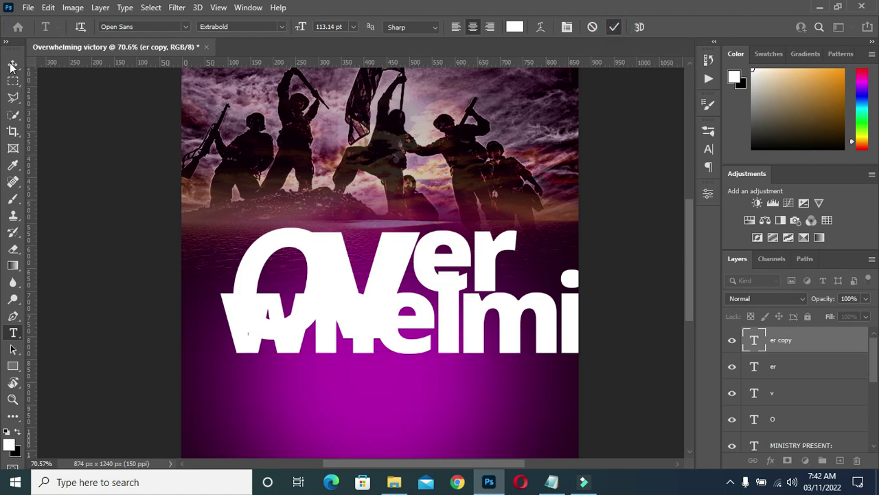
{"action": "left_click", "coordinate": [12, 64]}
Shrink 'whelming' and fit it under the er beside Ov
{"action": "mouse_move", "coordinate": [462, 272]}
{"action": "left_mouse_down"}
{"action": "mouse_move", "coordinate": [464, 262]}
{"action": "mouse_move", "coordinate": [460, 348]}
{"action": "left_mouse_up"}
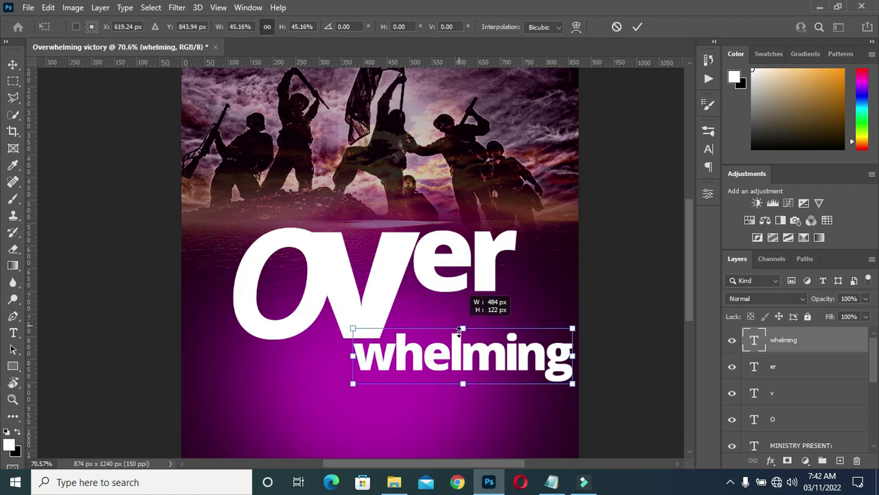
{"action": "scroll", "coordinate": [457, 371], "scroll_direction": "up", "scroll_amount": 3}
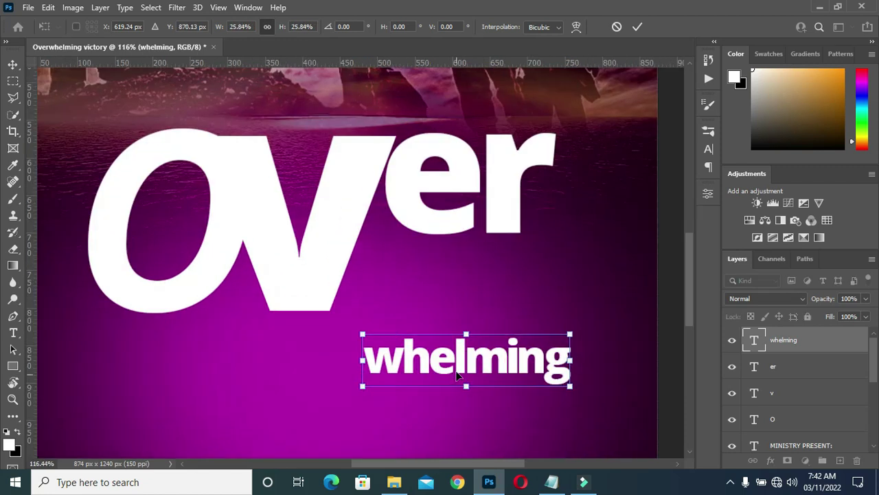
{"action": "left_click_drag", "start_coordinate": [456, 363], "coordinate": [459, 262]}
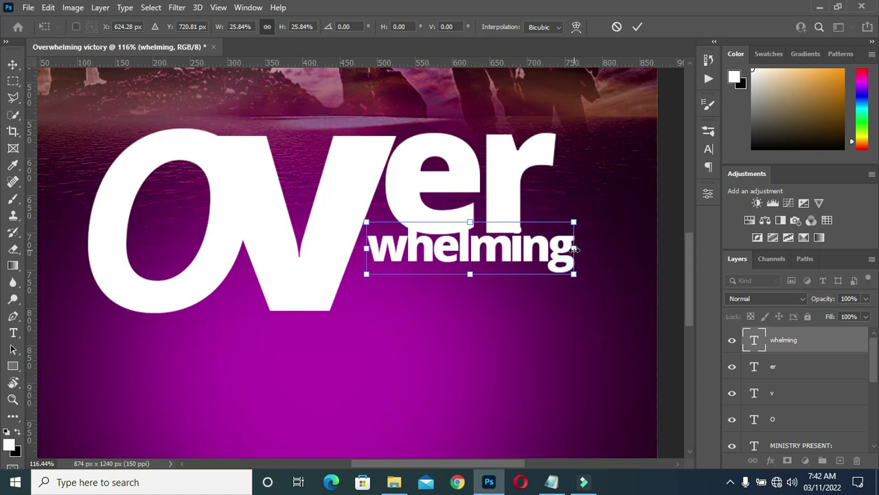
{"action": "left_click_drag", "start_coordinate": [573, 249], "coordinate": [556, 249]}
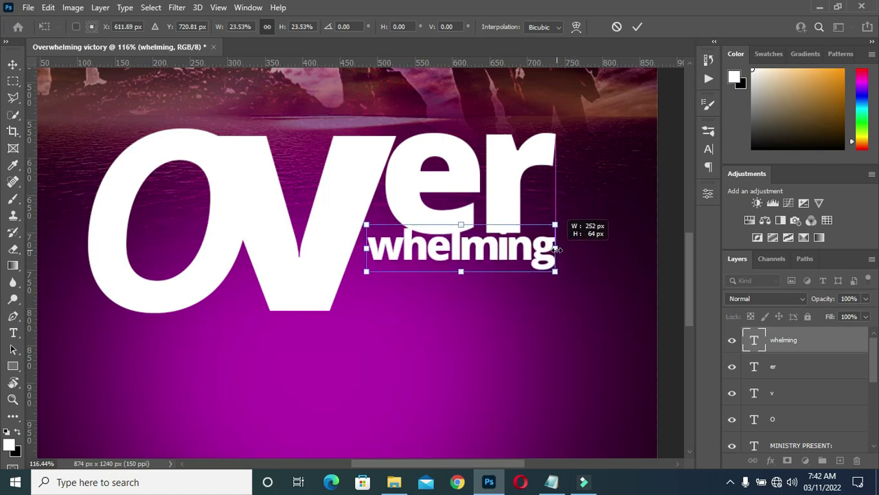
{"action": "left_click", "coordinate": [636, 28]}
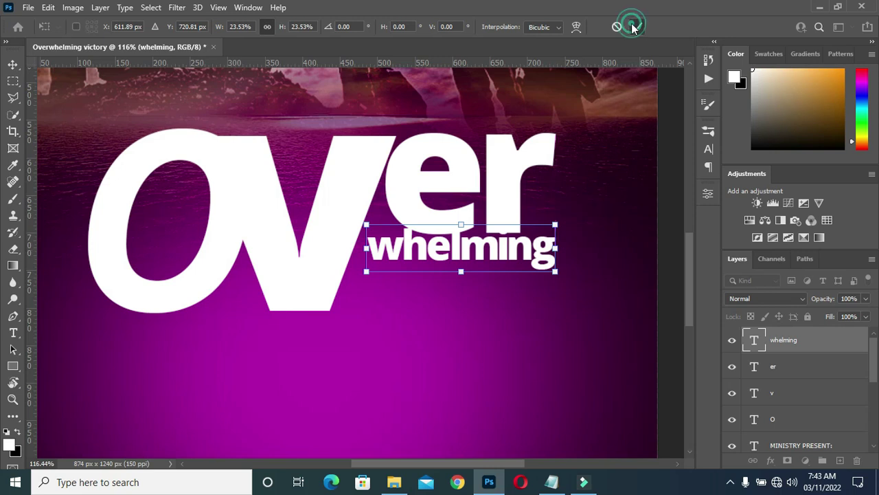
{"action": "key", "text": "Down"}
{"action": "key", "text": "Down"}
{"action": "key", "text": "Down"}
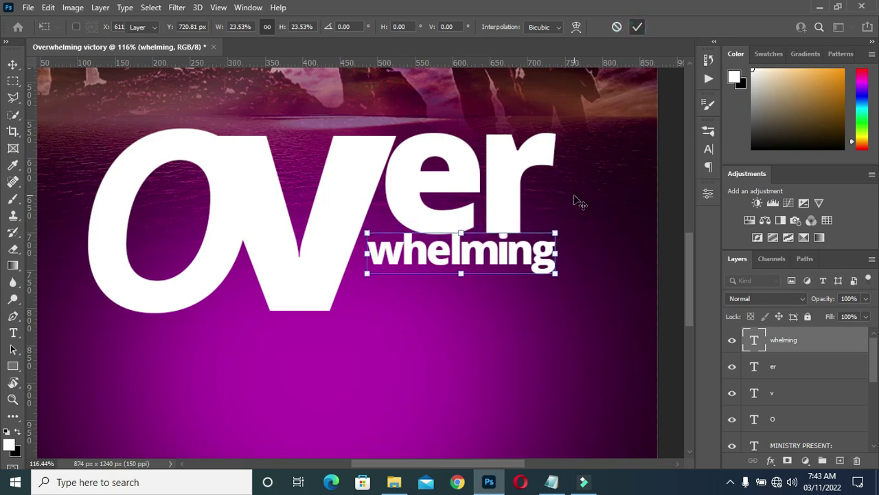
{"action": "key", "text": "Down"}
{"action": "key", "text": "Down"}
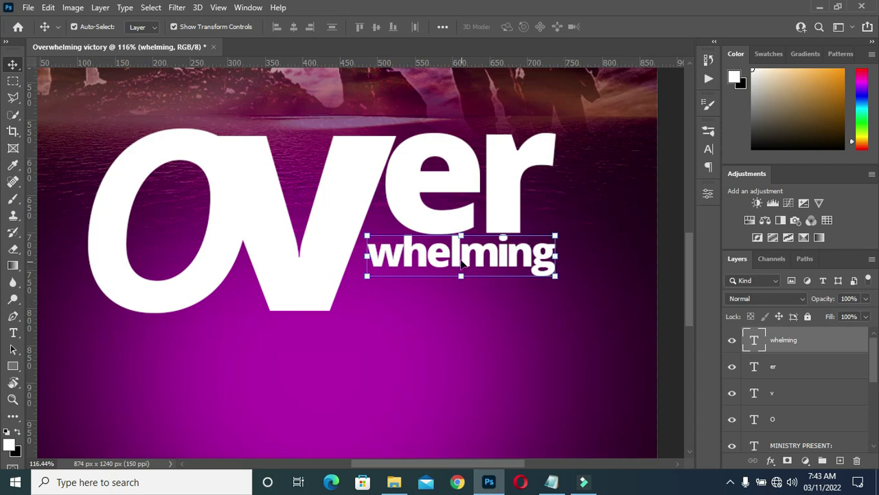
Duplicate 'whelming' below the original and select 'ictory' of Victory in the notes
{"action": "key", "text": "ctrl+j"}
{"action": "left_click_drag", "start_coordinate": [462, 269], "coordinate": [454, 294]}
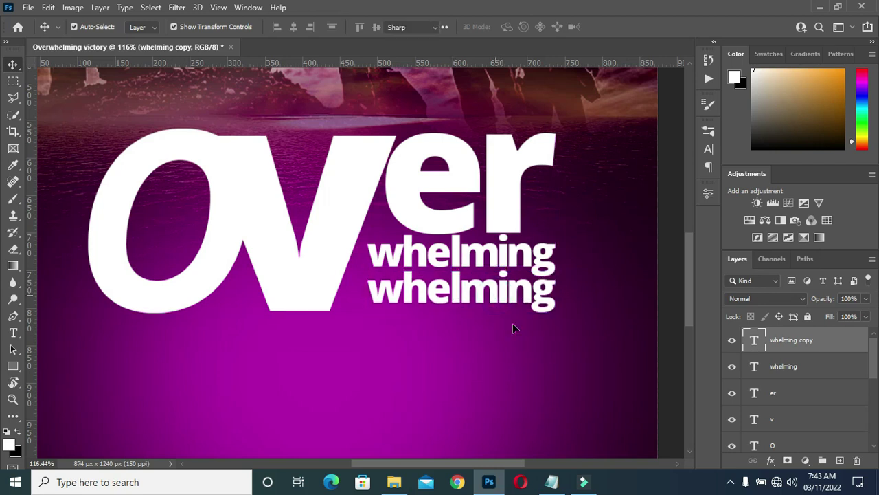
{"action": "key", "text": "t"}
{"action": "key", "text": "Return"}
{"action": "left_click", "coordinate": [551, 481]}
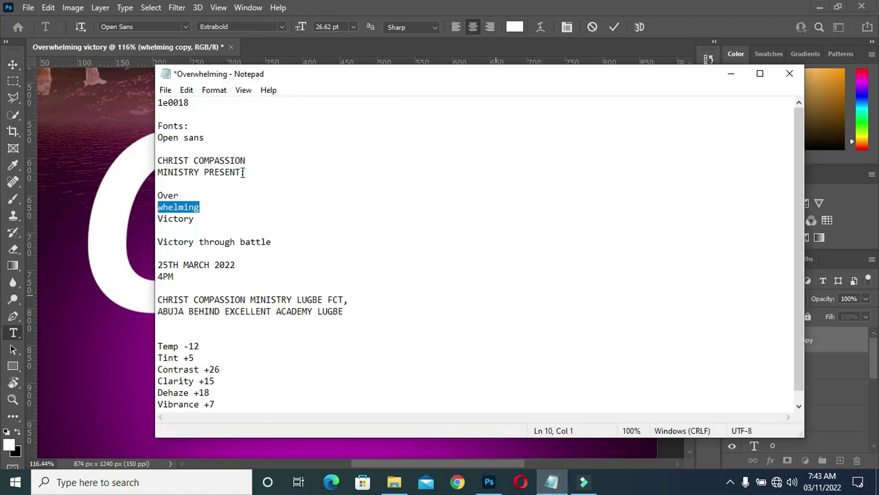
{"action": "left_click_drag", "start_coordinate": [196, 218], "coordinate": [163, 219]}
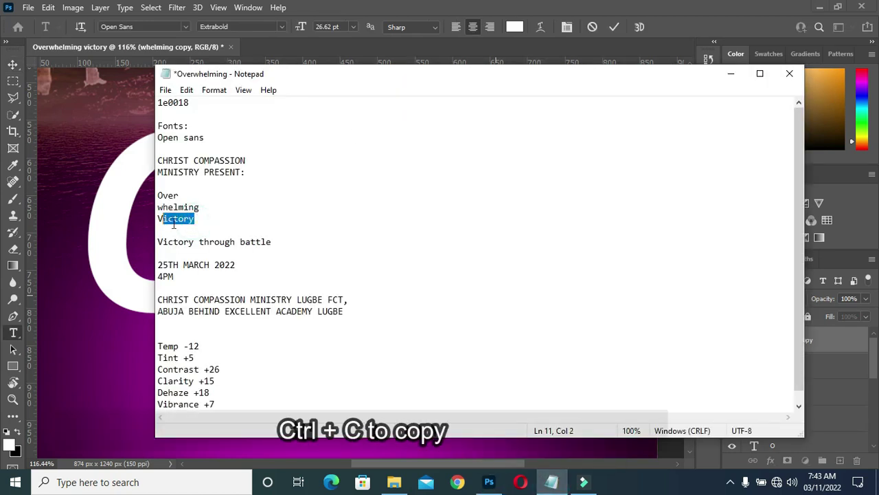
{"action": "left_click", "coordinate": [718, 74]}
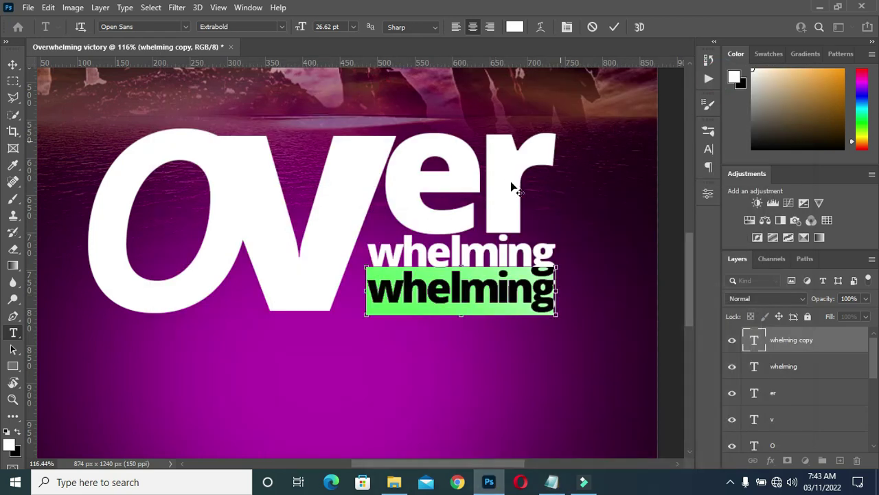
Replace the duplicated line's text with 'ictory' and commit it
{"action": "key", "text": "ctrl+v"}
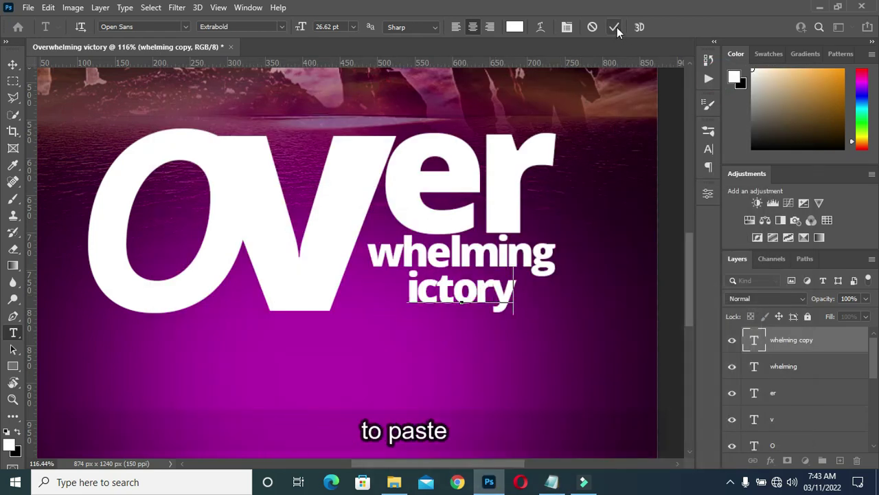
{"action": "key", "text": "ctrl"}
{"action": "key", "text": "ctrl+Return"}
{"action": "key", "text": "v"}
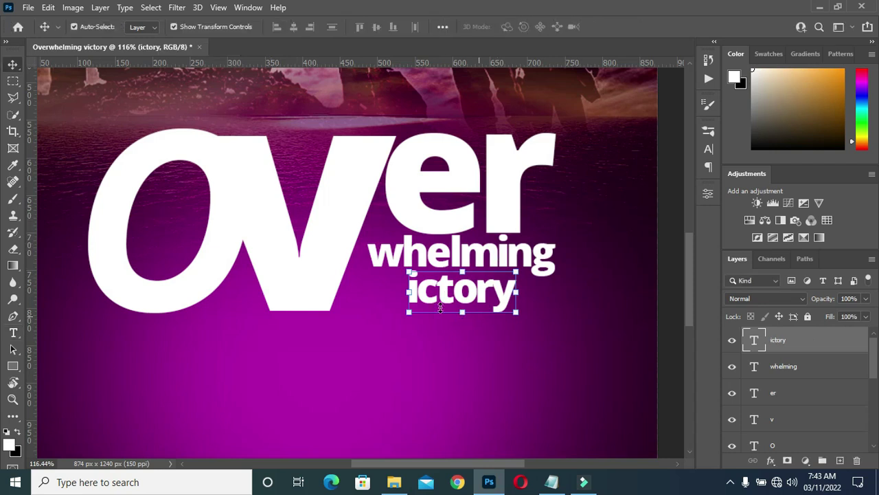
Scale the 'ictory' line up proportionally beneath 'whelming', toward the V
{"action": "left_click_drag", "start_coordinate": [409, 292], "coordinate": [352, 296]}
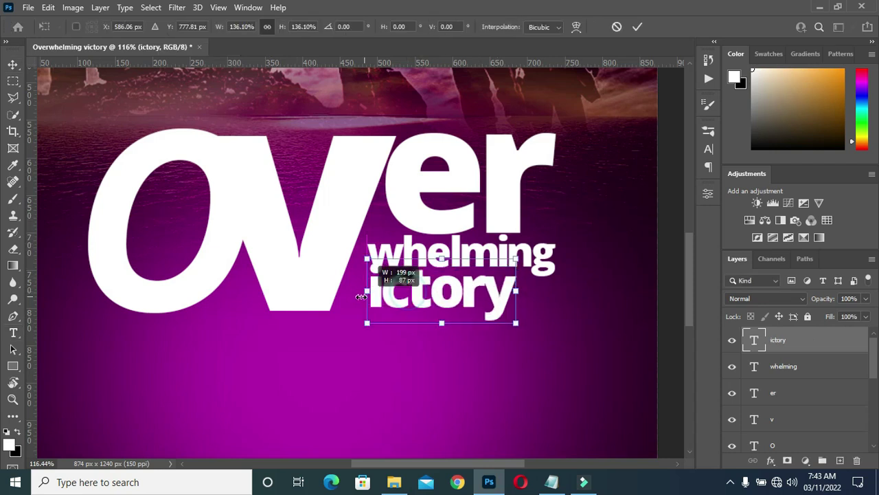
{"action": "left_click_drag", "start_coordinate": [352, 296], "coordinate": [352, 295]}
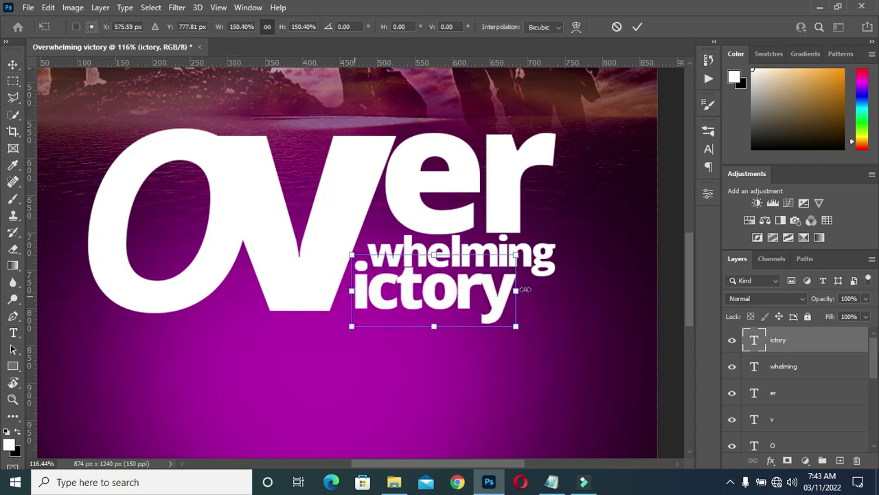
{"action": "left_click_drag", "start_coordinate": [516, 291], "coordinate": [555, 301]}
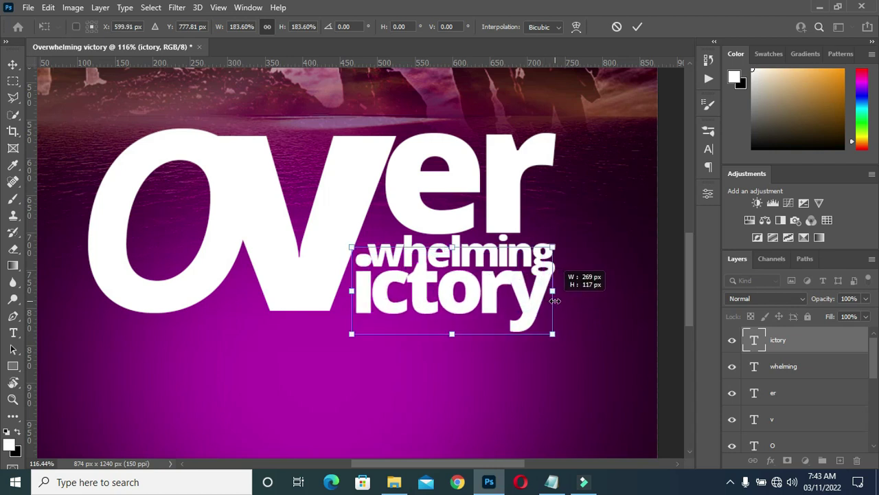
{"action": "left_click_drag", "start_coordinate": [555, 300], "coordinate": [555, 300]}
{"action": "left_click", "coordinate": [635, 27]}
Fine-tune 'ictory' to about 101% and nudge it into place beside the V
{"action": "key", "text": "Down"}
{"action": "key", "text": "Down"}
{"action": "key", "text": "Down"}
{"action": "key", "text": "Down"}
{"action": "key", "text": "Down"}
{"action": "key", "text": "Down"}
{"action": "key", "text": "Down"}
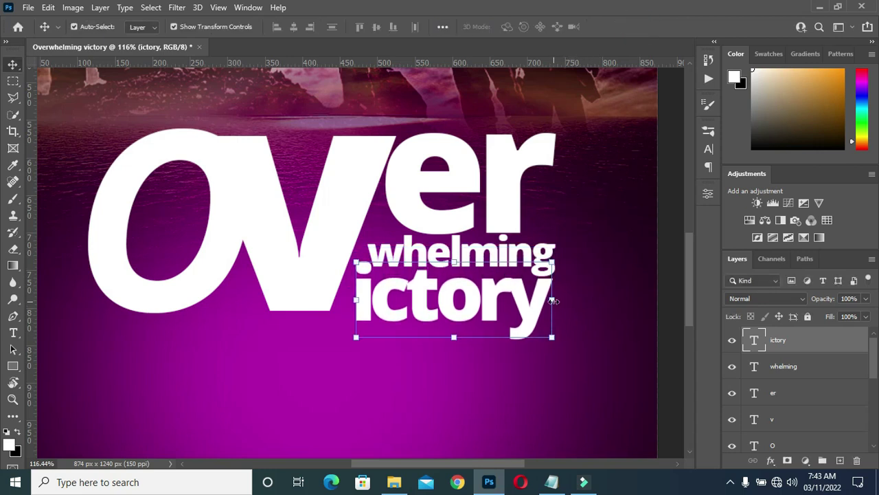
{"action": "left_click_drag", "start_coordinate": [554, 300], "coordinate": [556, 300]}
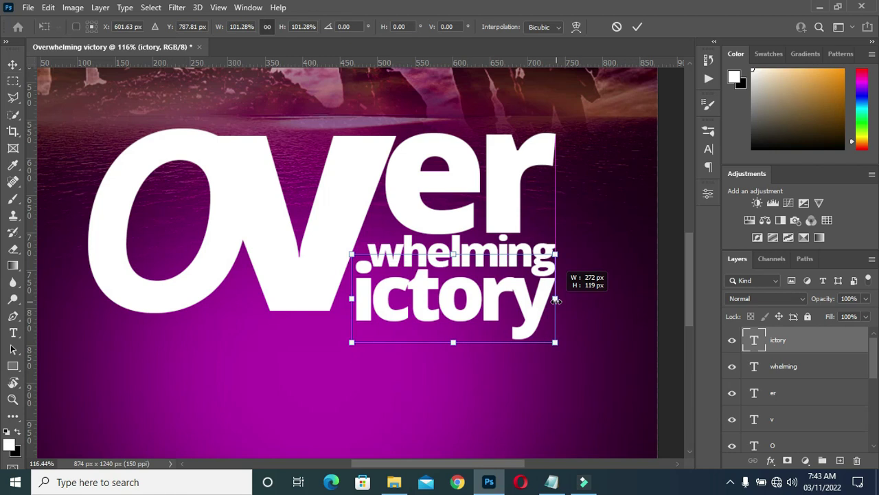
{"action": "key", "text": "Down"}
{"action": "key", "text": "Down"}
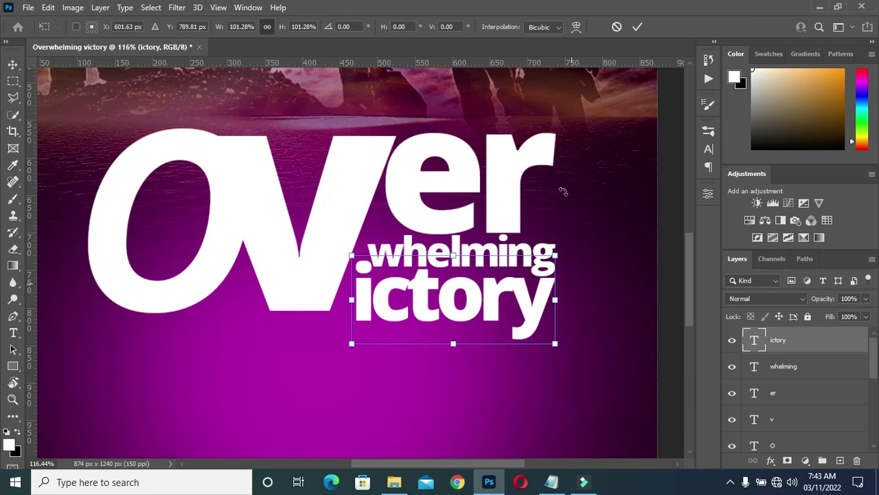
{"action": "key", "text": "Down"}
{"action": "key", "text": "Down"}
{"action": "left_click", "coordinate": [637, 27]}
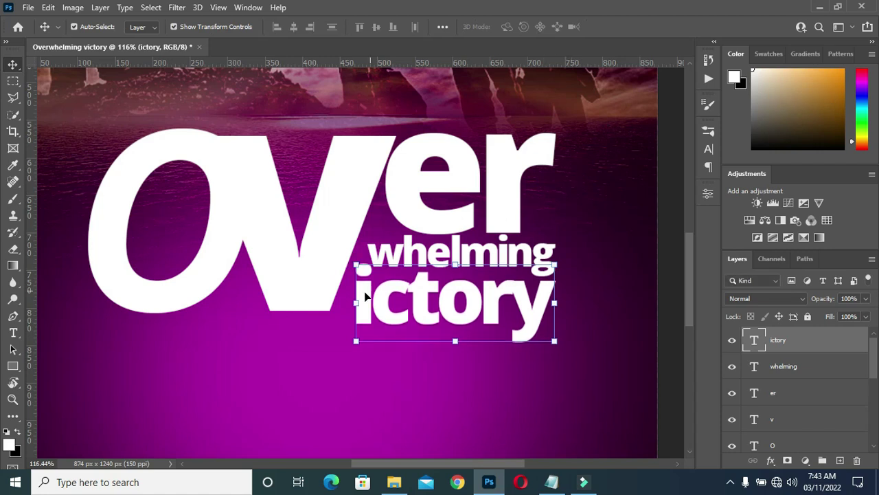
{"action": "key", "text": "Up"}
{"action": "left_click", "coordinate": [285, 294]}
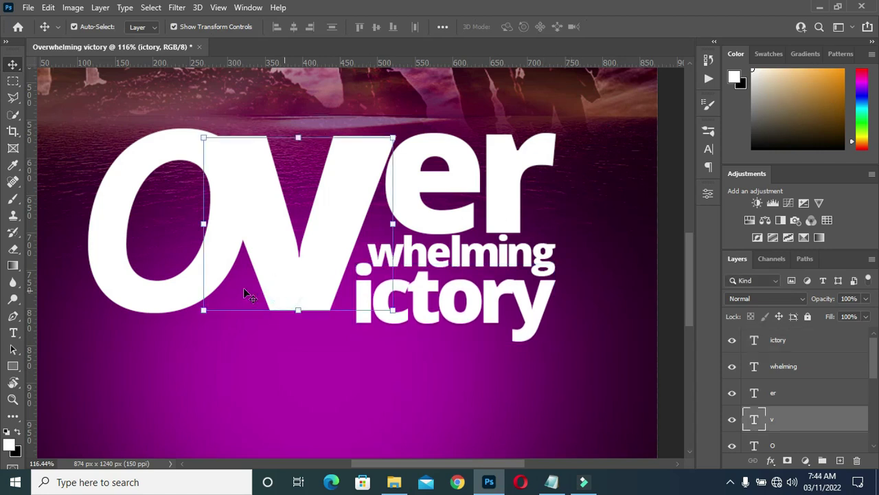
Enlarge the big O and V letters together
{"action": "left_click", "coordinate": [99, 267], "text": "shift"}
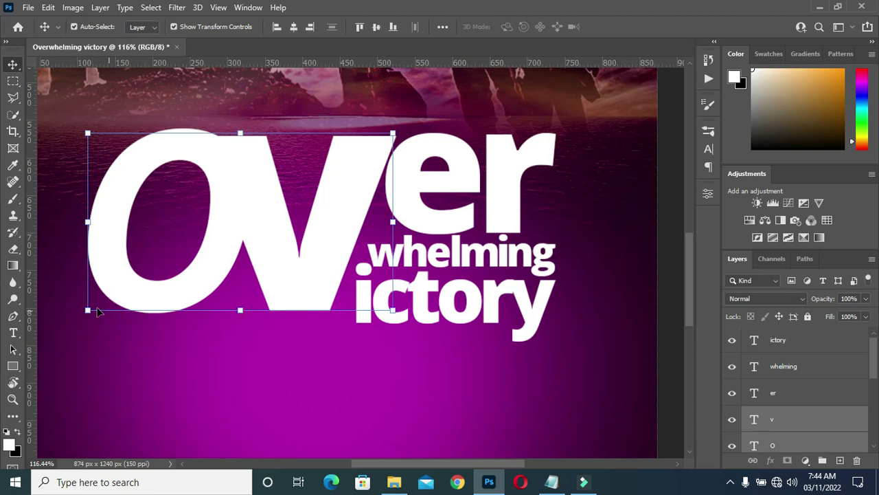
{"action": "left_click_drag", "start_coordinate": [88, 311], "coordinate": [66, 325]}
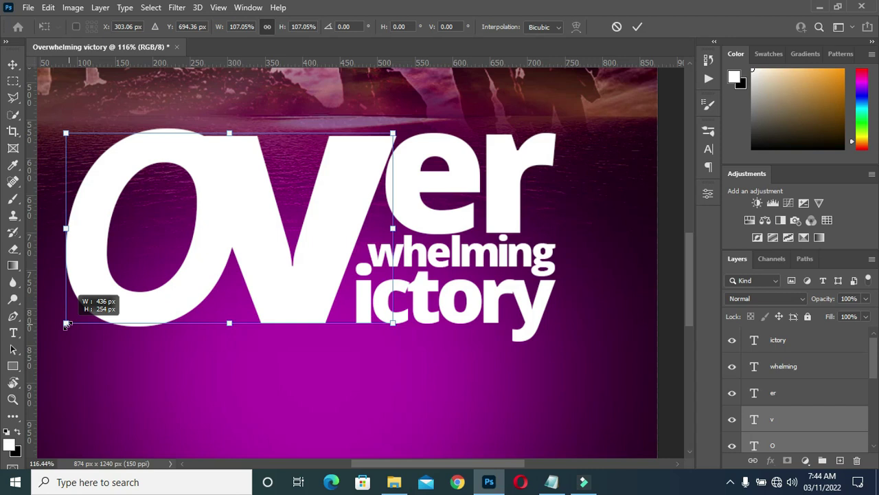
{"action": "left_click", "coordinate": [636, 29]}
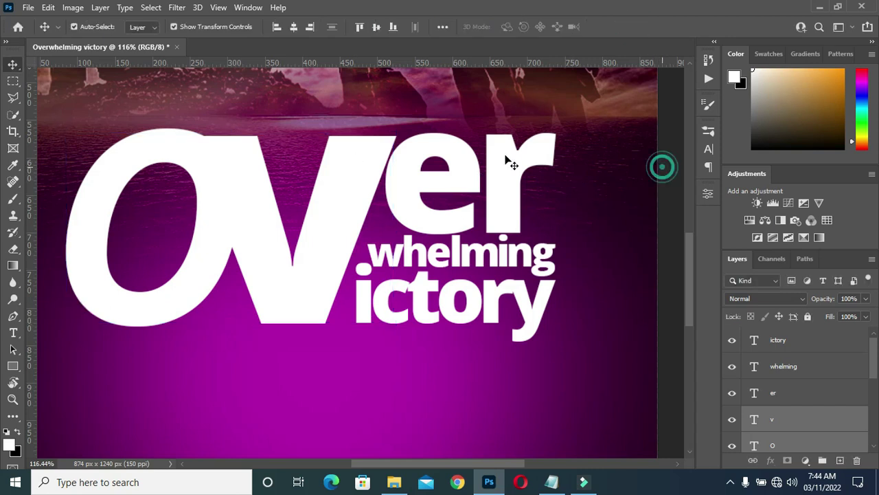
Widen the V alone slightly to about 101.56%
{"action": "left_click", "coordinate": [361, 167]}
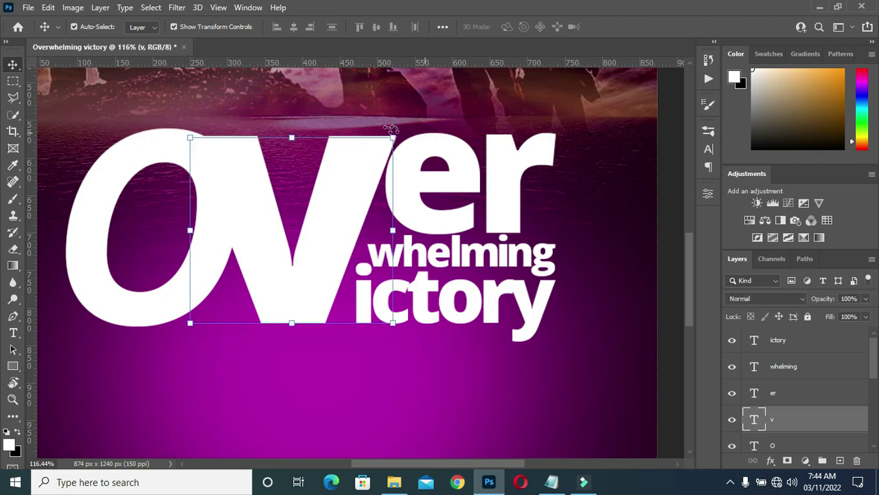
{"action": "left_click", "coordinate": [393, 137]}
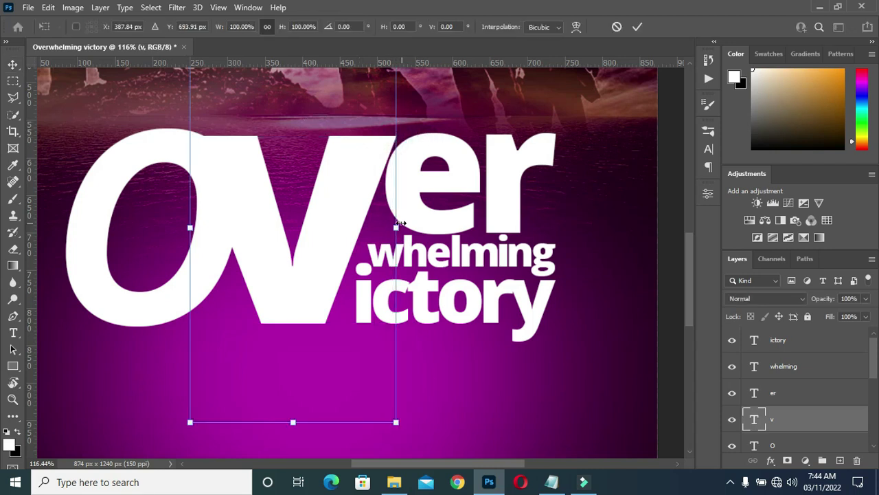
{"action": "left_click_drag", "start_coordinate": [397, 227], "coordinate": [400, 228]}
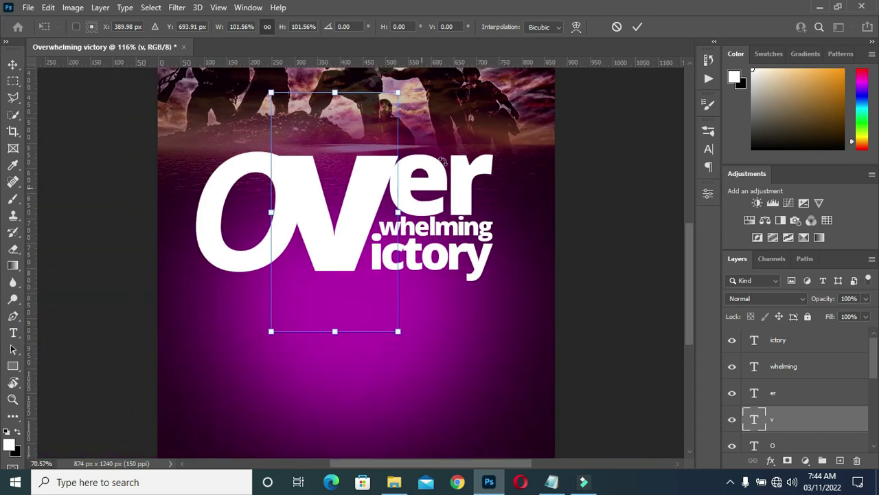
{"action": "scroll", "coordinate": [397, 188], "scroll_direction": "down", "scroll_amount": 3}
{"action": "left_click", "coordinate": [633, 27]}
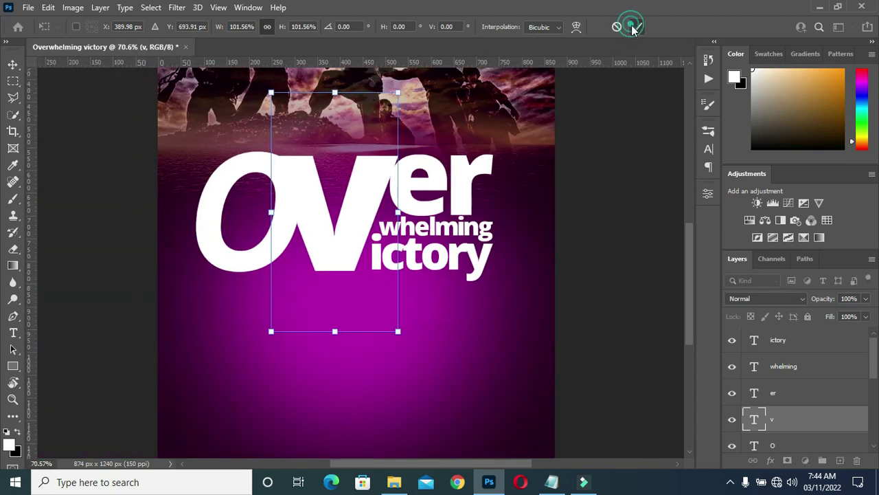
{"action": "scroll", "coordinate": [426, 214], "scroll_direction": "down", "scroll_amount": 3}
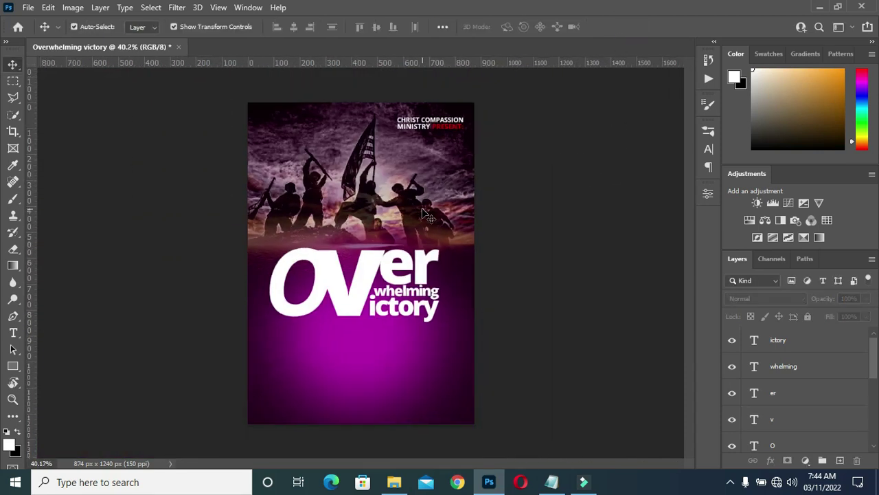
{"action": "scroll", "coordinate": [337, 323], "scroll_direction": "up", "scroll_amount": 1}
{"action": "scroll", "coordinate": [319, 324], "scroll_direction": "up", "scroll_amount": 1}
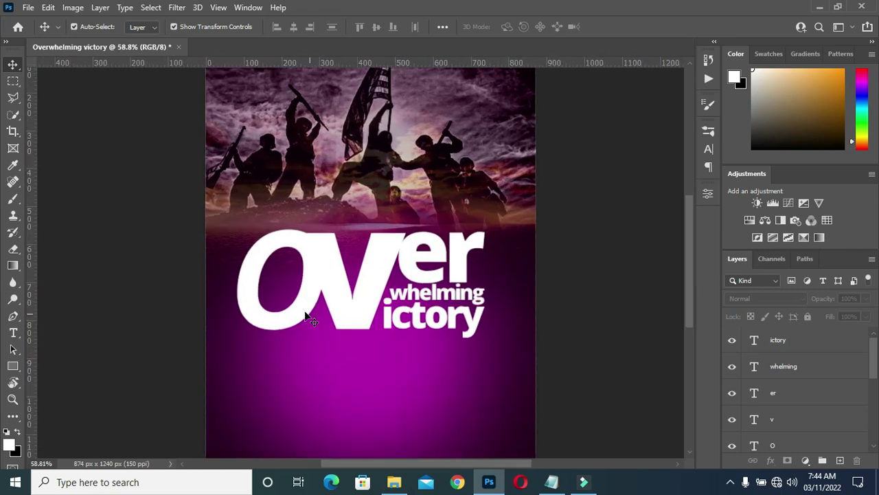
{"action": "left_click", "coordinate": [299, 314]}
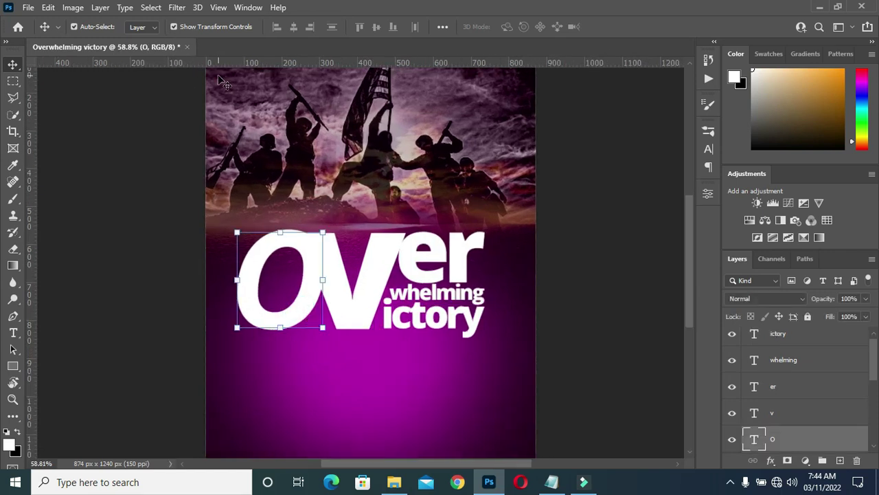
Change the big O's font style from Bold Italic to Open Sans Extrabold Italic
{"action": "key", "text": "t"}
{"action": "left_click", "coordinate": [281, 26]}
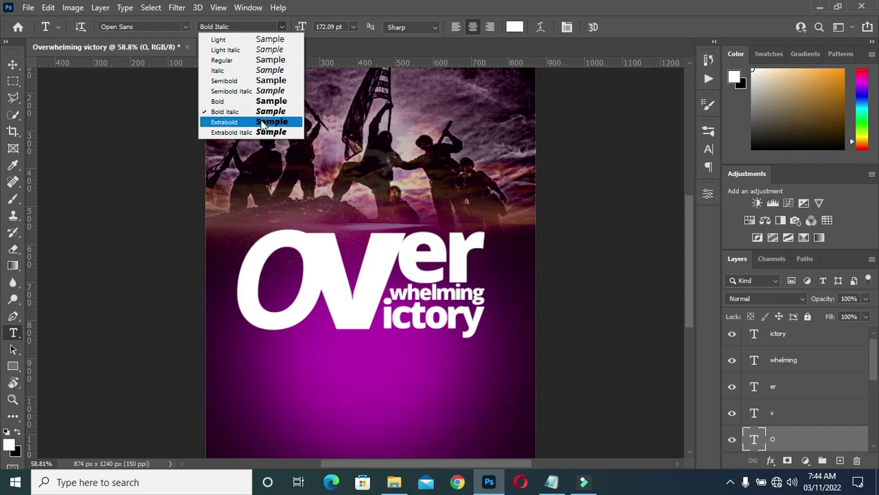
{"action": "left_click", "coordinate": [251, 132]}
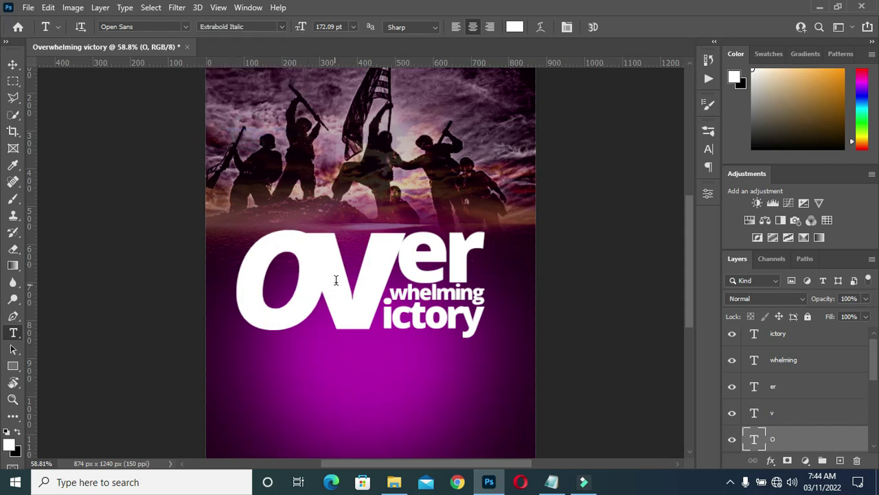
{"action": "left_click", "coordinate": [12, 64]}
{"action": "left_click", "coordinate": [549, 280]}
{"action": "key", "text": "ctrl+0"}
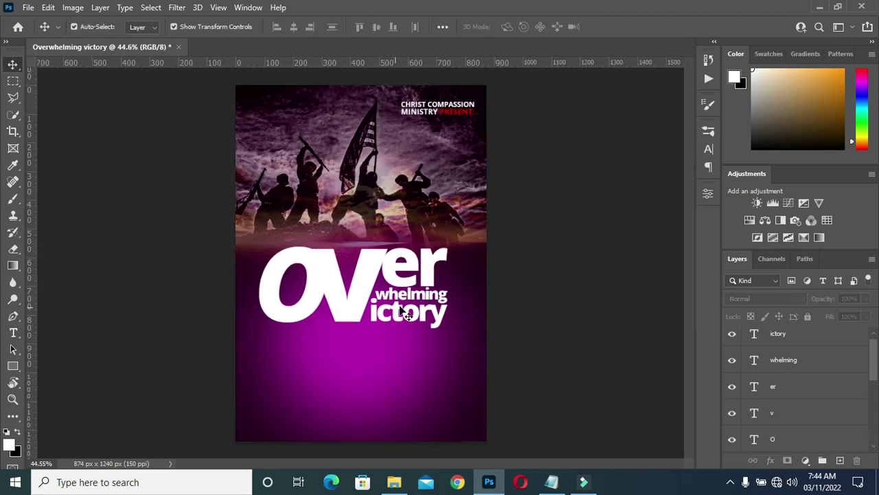
Group all the title text layers and name the group 'overwhelming victory'
{"action": "scroll", "coordinate": [405, 312], "scroll_direction": "down", "scroll_amount": 1}
{"action": "scroll", "coordinate": [401, 316], "scroll_direction": "up", "scroll_amount": 2}
{"action": "scroll", "coordinate": [398, 319], "scroll_direction": "down", "scroll_amount": 1}
{"action": "scroll", "coordinate": [396, 324], "scroll_direction": "up", "scroll_amount": 2}
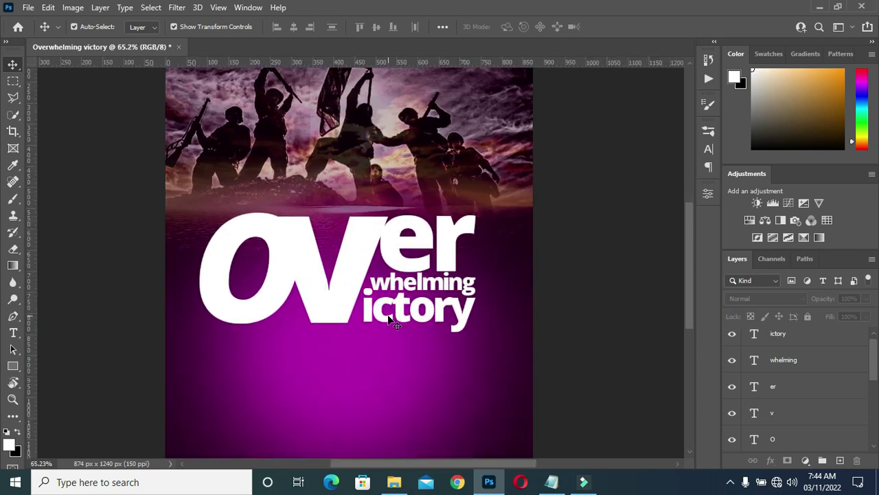
{"action": "left_click", "coordinate": [793, 339]}
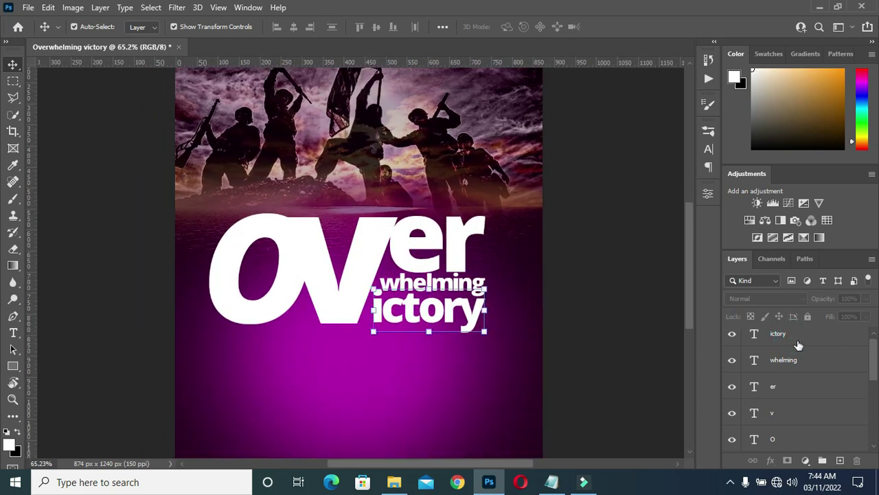
{"action": "scroll", "coordinate": [798, 364], "scroll_direction": "down", "scroll_amount": 2}
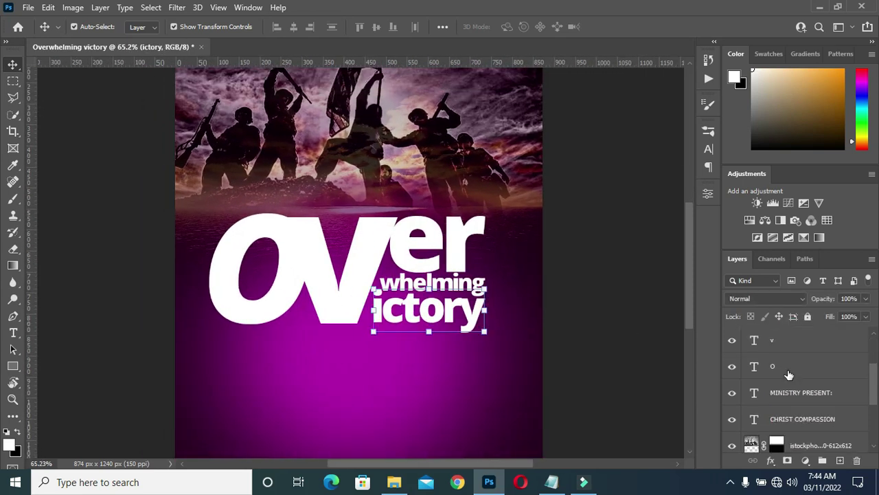
{"action": "left_click", "coordinate": [787, 369], "text": "shift"}
{"action": "key", "text": "ctrl+g"}
{"action": "double_click", "coordinate": [781, 334]}
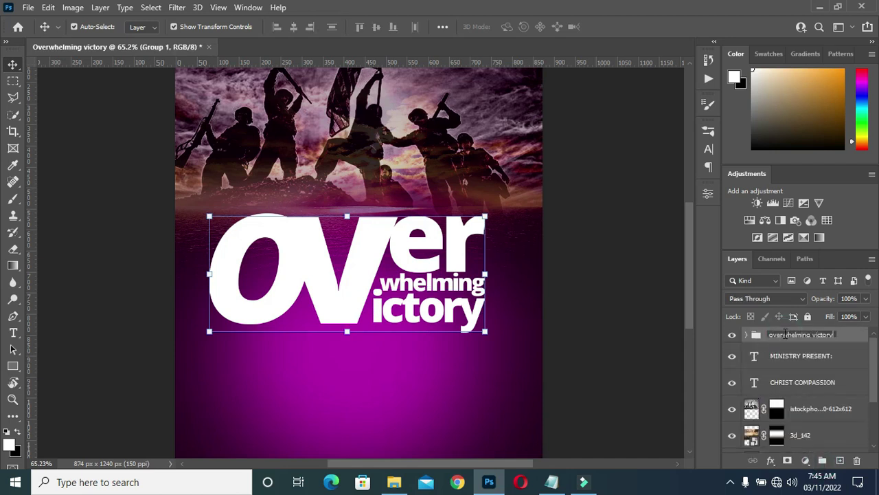
{"action": "key", "text": "Return"}
Centre the 'overwhelming victory' group horizontally on the poster
{"action": "scroll", "coordinate": [591, 284], "scroll_direction": "down", "scroll_amount": 2}
{"action": "left_click", "coordinate": [591, 284]}
{"action": "left_click", "coordinate": [785, 336]}
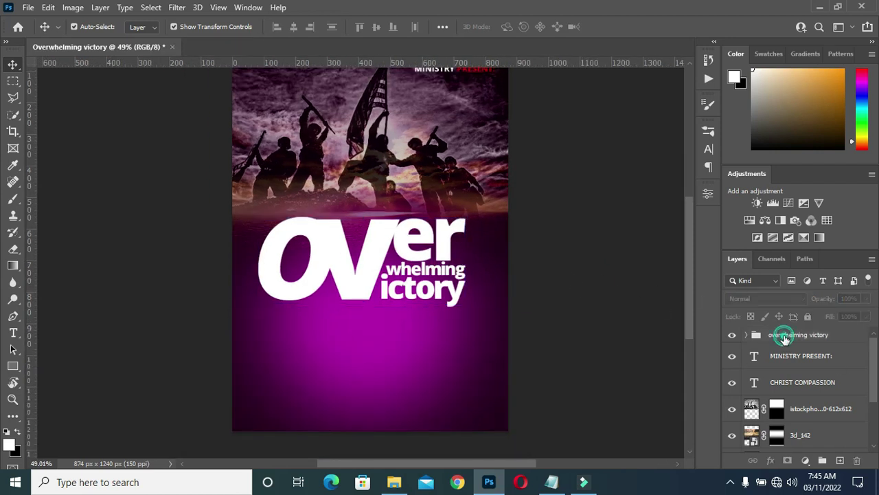
{"action": "left_click", "coordinate": [292, 27]}
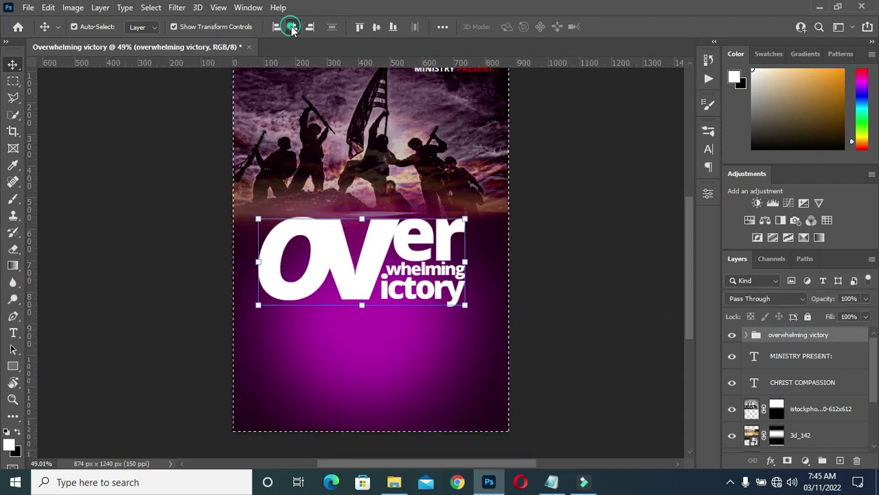
{"action": "left_click", "coordinate": [572, 213]}
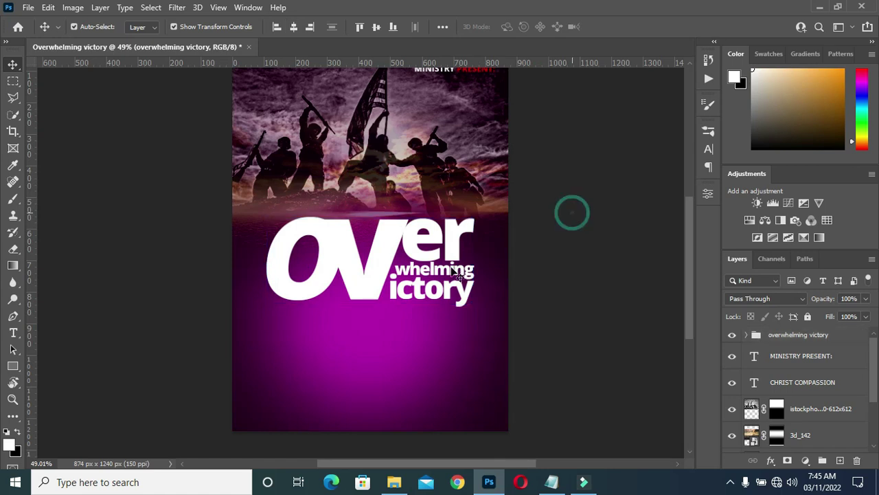
{"action": "scroll", "coordinate": [369, 294], "scroll_direction": "up", "scroll_amount": 2}
{"action": "scroll", "coordinate": [337, 303], "scroll_direction": "up", "scroll_amount": 1}
Drag the sunlit images-31 photo from the resources folder onto the poster
{"action": "left_click", "coordinate": [394, 482]}
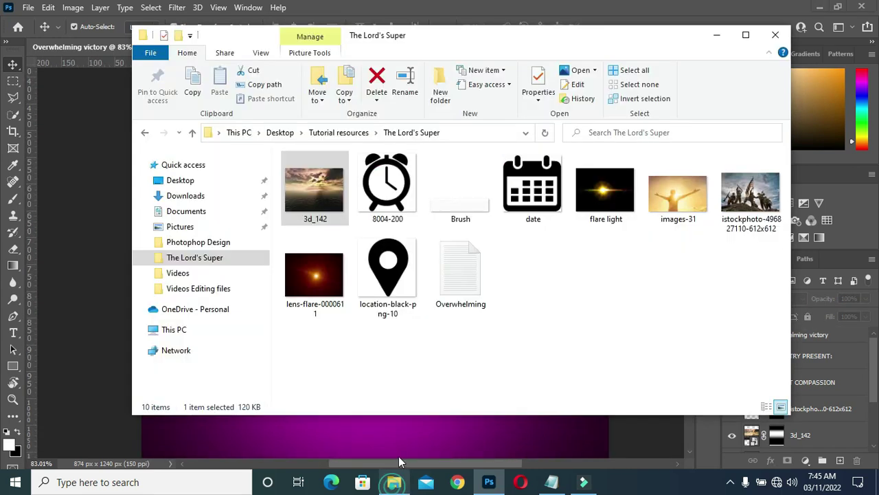
{"action": "left_click", "coordinate": [670, 201]}
{"action": "left_click_drag", "start_coordinate": [670, 200], "coordinate": [479, 374]}
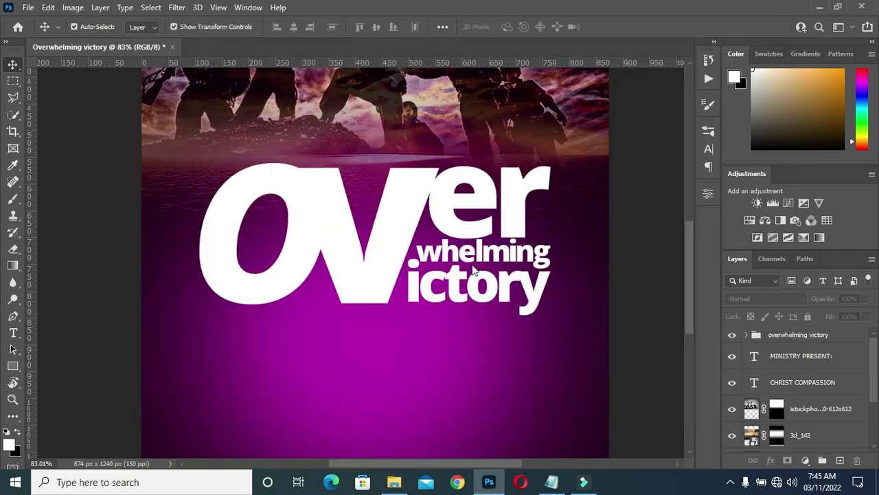
Position the images-31 photo over the title letters and commit the placement
{"action": "left_click_drag", "start_coordinate": [473, 269], "coordinate": [473, 271]}
{"action": "mouse_move", "coordinate": [373, 306]}
{"action": "left_mouse_down"}
{"action": "mouse_move", "coordinate": [423, 215]}
{"action": "mouse_move", "coordinate": [376, 242]}
{"action": "left_mouse_up"}
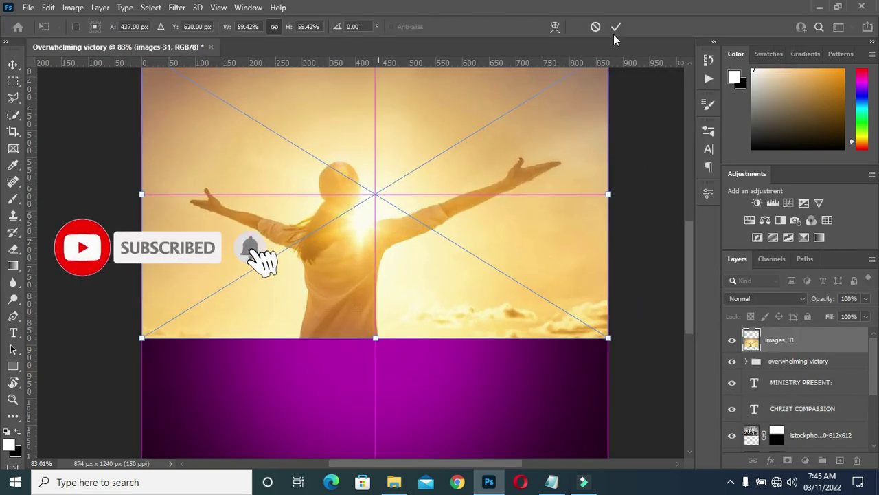
{"action": "left_click", "coordinate": [616, 26]}
{"action": "scroll", "coordinate": [783, 352], "scroll_direction": "down", "scroll_amount": 1}
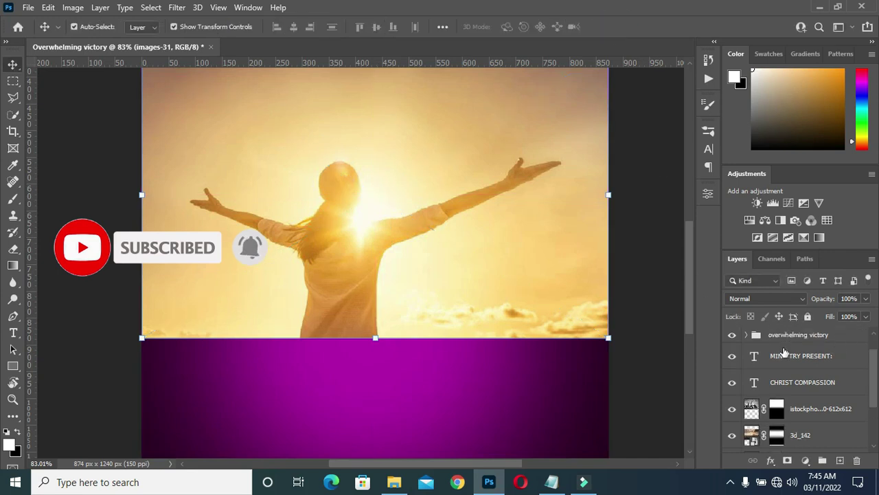
{"action": "scroll", "coordinate": [783, 352], "scroll_direction": "up", "scroll_amount": 1}
Clip the images-31 photo to the title so the letters show its sunlit texture
{"action": "right_click", "coordinate": [786, 339]}
{"action": "left_click", "coordinate": [657, 302]}
{"action": "scroll", "coordinate": [492, 278], "scroll_direction": "down", "scroll_amount": 1}
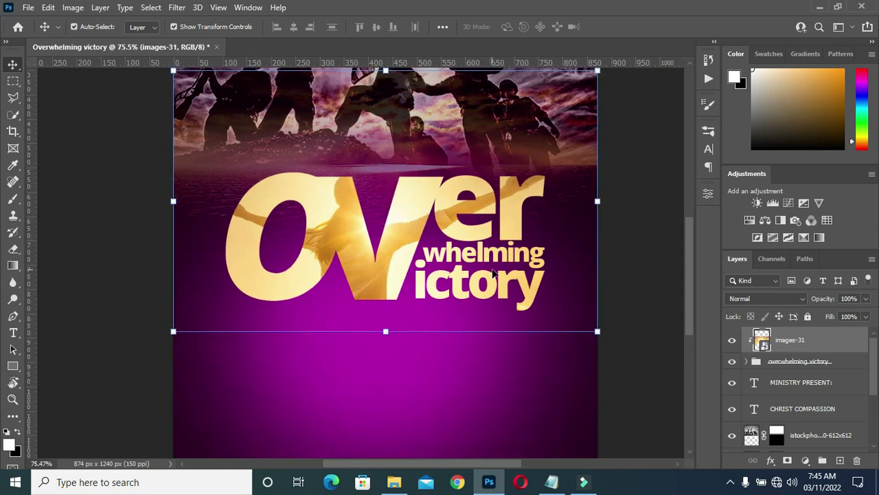
{"action": "scroll", "coordinate": [492, 273], "scroll_direction": "down", "scroll_amount": 1}
{"action": "scroll", "coordinate": [480, 284], "scroll_direction": "up", "scroll_amount": 3}
{"action": "scroll", "coordinate": [447, 285], "scroll_direction": "up", "scroll_amount": 1}
{"action": "scroll", "coordinate": [415, 287], "scroll_direction": "down", "scroll_amount": 1}
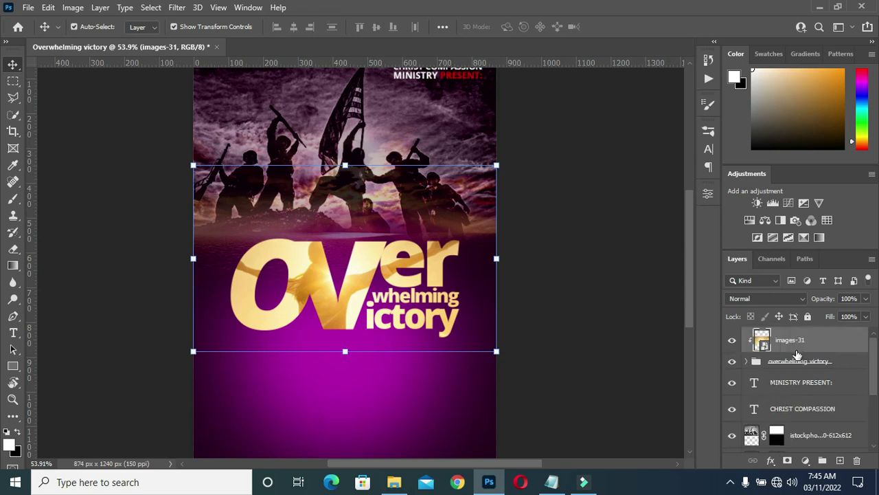
{"action": "left_click", "coordinate": [612, 313]}
{"action": "left_click_drag", "start_coordinate": [694, 296], "coordinate": [685, 317]}
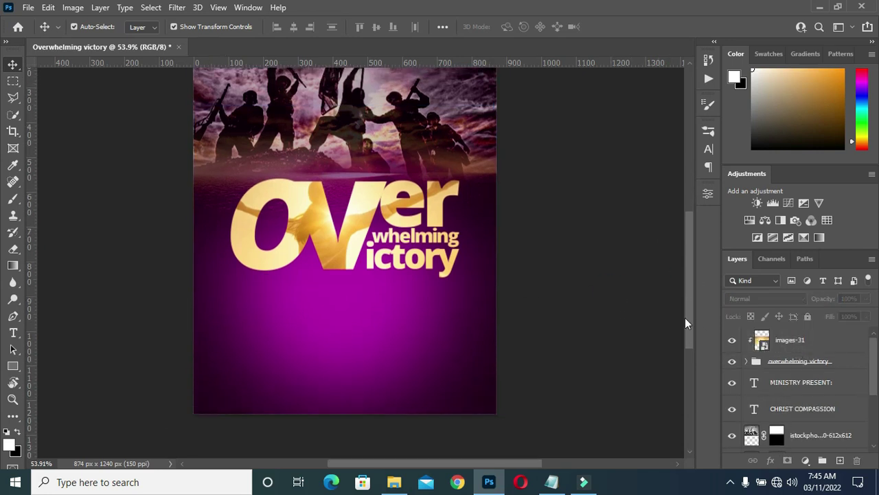
{"action": "left_click", "coordinate": [797, 361]}
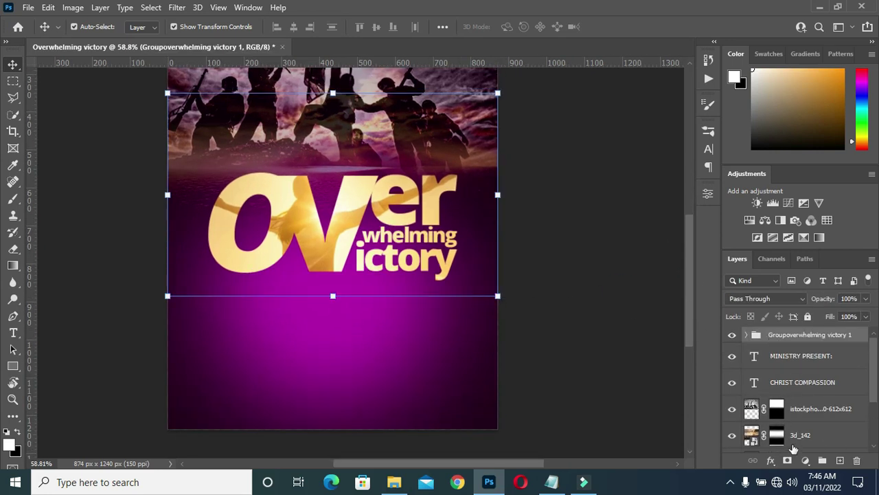
Add a drop shadow to the title group: size 38 px, spread 5%, distance 4 px
{"action": "left_click", "coordinate": [770, 460]}
{"action": "left_click", "coordinate": [790, 456]}
{"action": "left_click_drag", "start_coordinate": [565, 98], "coordinate": [674, 101]}
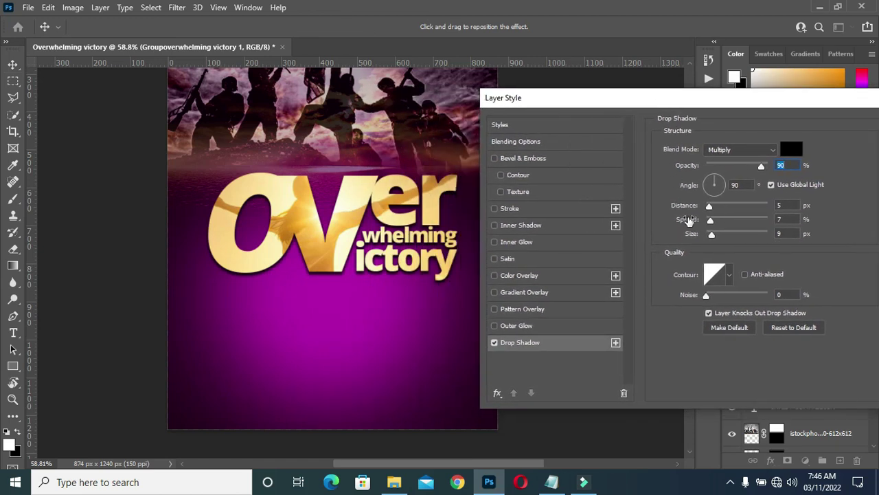
{"action": "left_click_drag", "start_coordinate": [711, 235], "coordinate": [721, 240]}
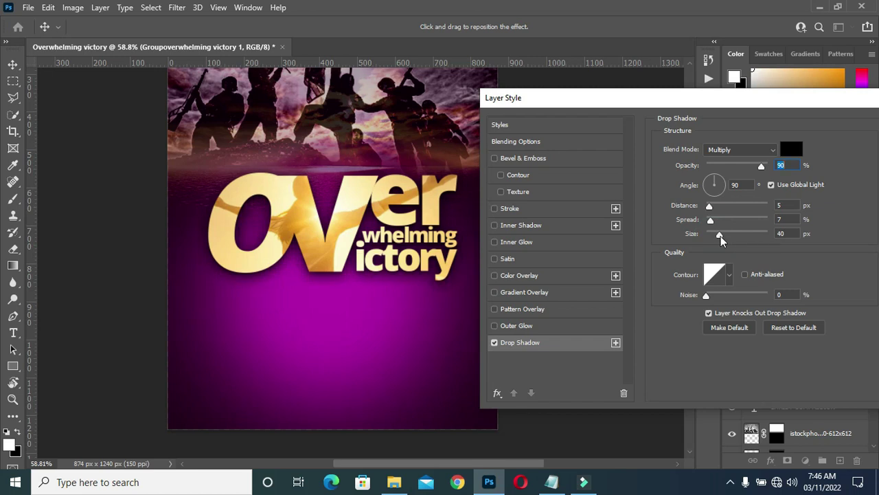
{"action": "left_click_drag", "start_coordinate": [720, 241], "coordinate": [719, 240]}
{"action": "double_click", "coordinate": [781, 235]}
{"action": "type", "text": "38"}
{"action": "key", "text": "shift+Tab"}
{"action": "type", "text": "5"}
{"action": "key", "text": "shift+Tab"}
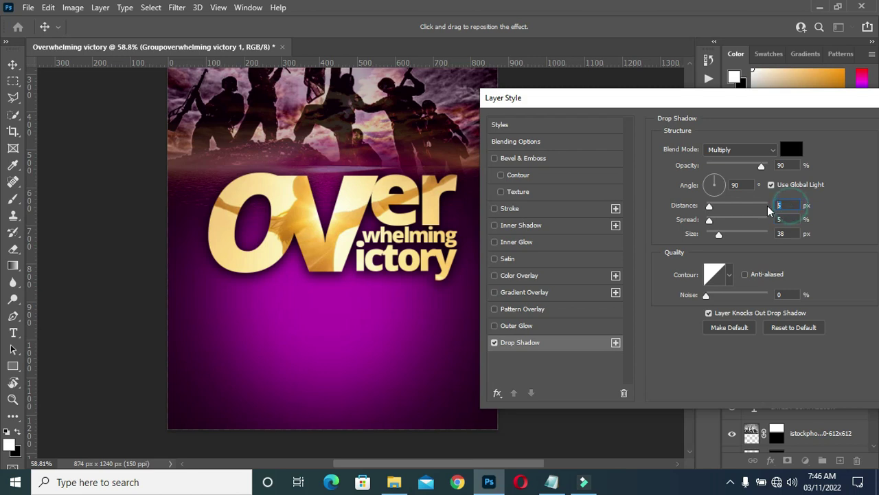
{"action": "type", "text": "4"}
{"action": "left_click_drag", "start_coordinate": [783, 103], "coordinate": [651, 104]}
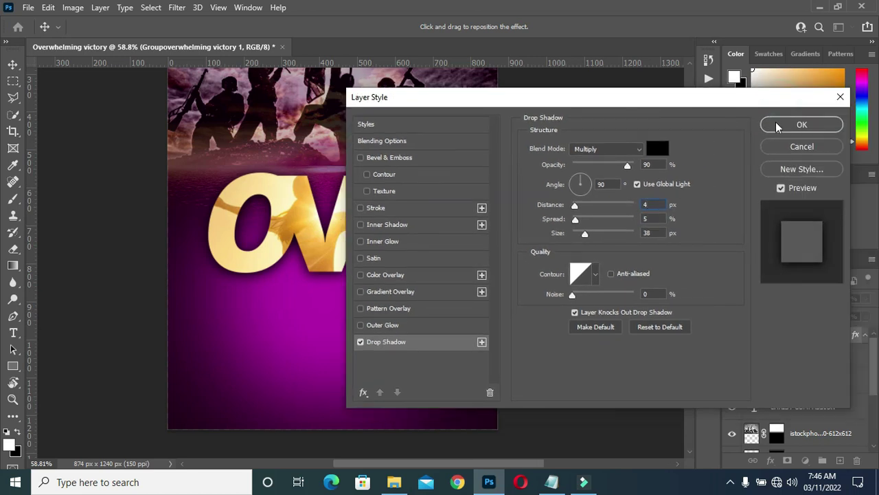
{"action": "key", "text": "Return"}
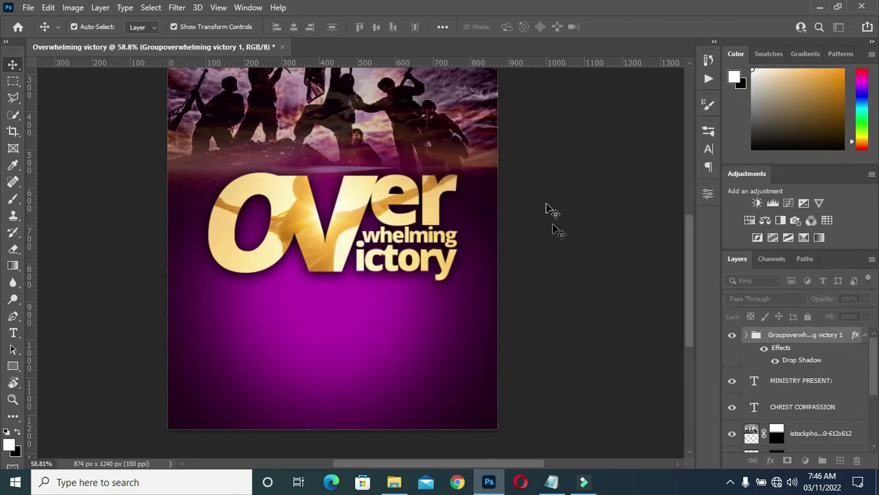
{"action": "key", "text": "ctrl+0"}
Copy the tagline 'Victory through battle' from the Notepad notes
{"action": "left_click", "coordinate": [568, 233]}
{"action": "scroll", "coordinate": [344, 380], "scroll_direction": "up", "scroll_amount": 1}
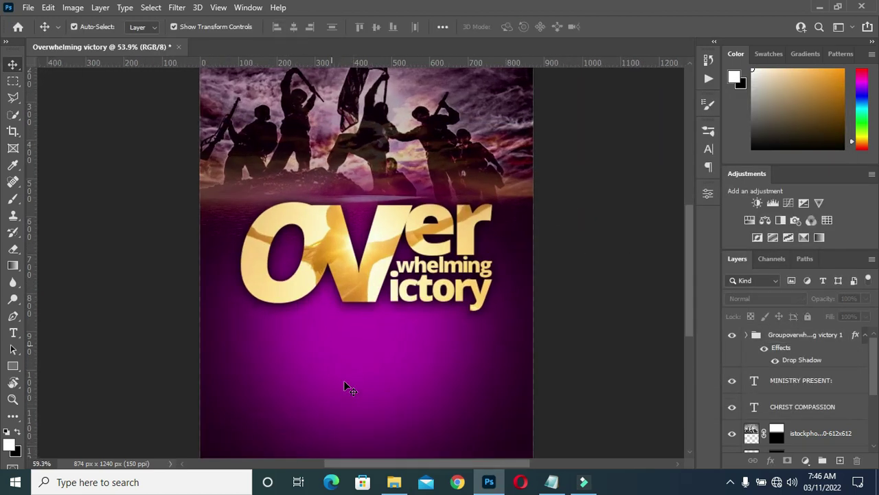
{"action": "scroll", "coordinate": [343, 380], "scroll_direction": "up", "scroll_amount": 2}
{"action": "scroll", "coordinate": [376, 348], "scroll_direction": "up", "scroll_amount": 1}
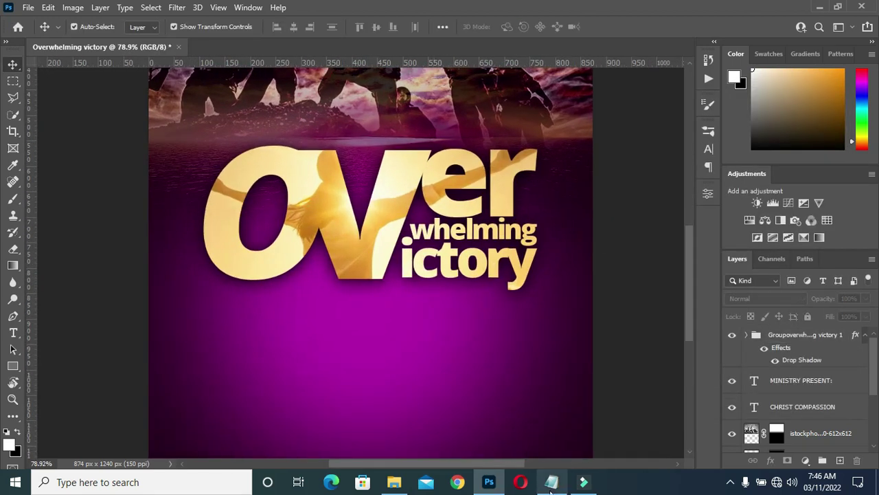
{"action": "left_click", "coordinate": [552, 481]}
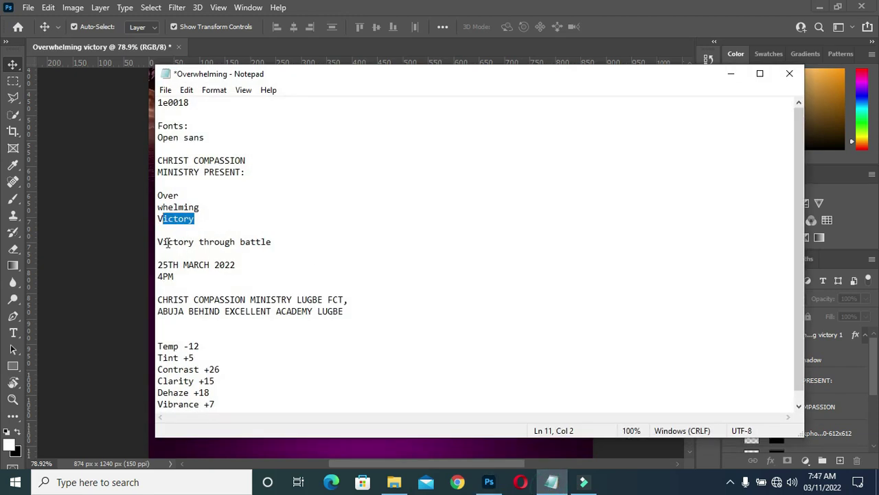
{"action": "left_click_drag", "start_coordinate": [158, 241], "coordinate": [269, 241]}
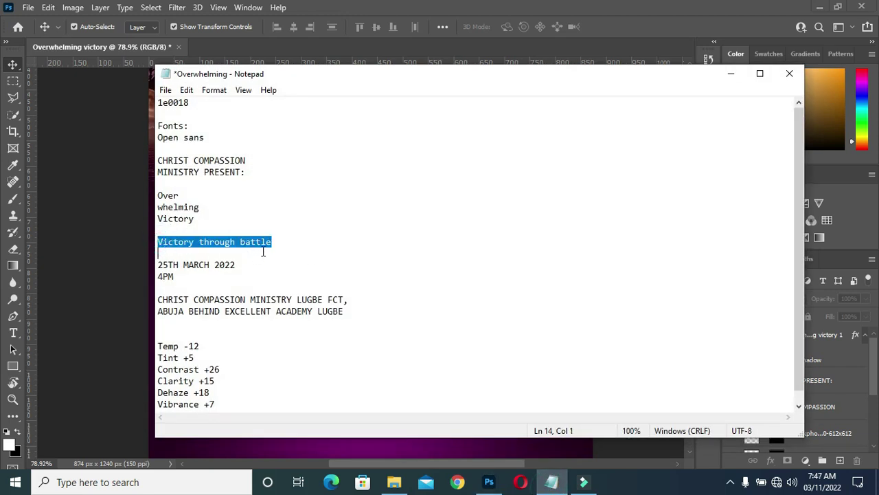
{"action": "key", "text": "ctrl+c"}
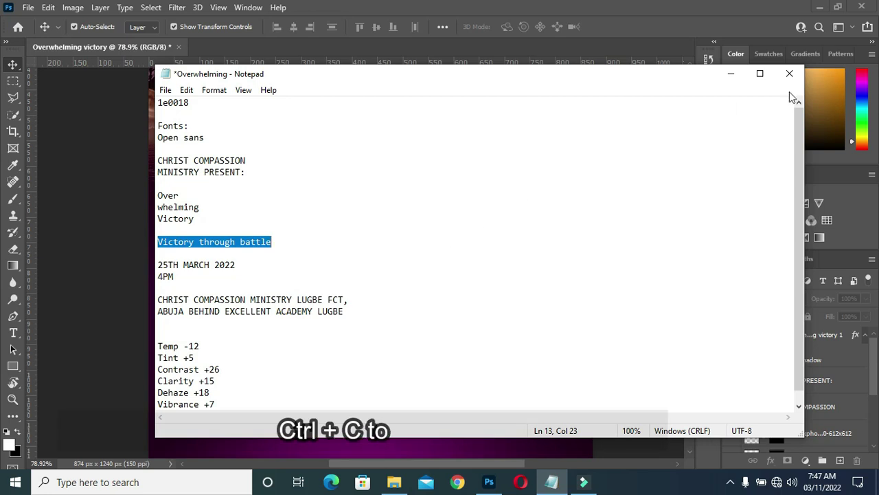
{"action": "left_click", "coordinate": [730, 74]}
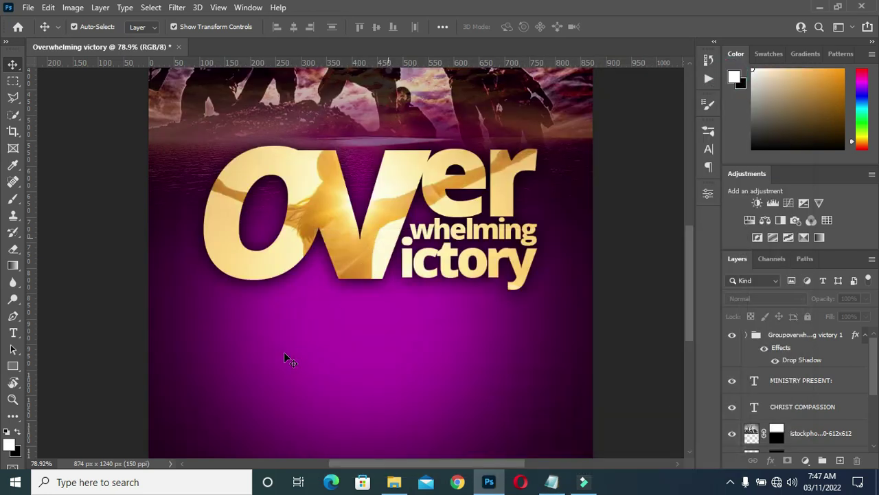
Paste 'Victory through battle' as a new text line in the lower purple area
{"action": "key", "text": "t"}
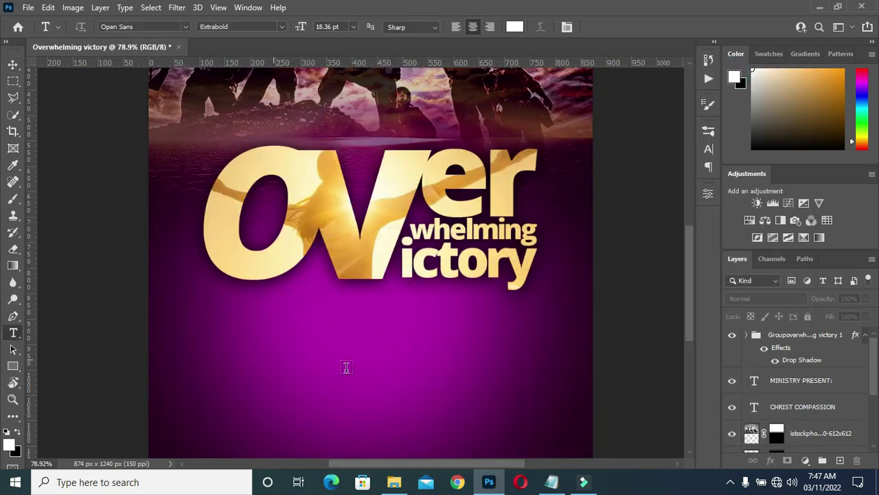
{"action": "left_click", "coordinate": [346, 368]}
{"action": "key", "text": "ctrl+v"}
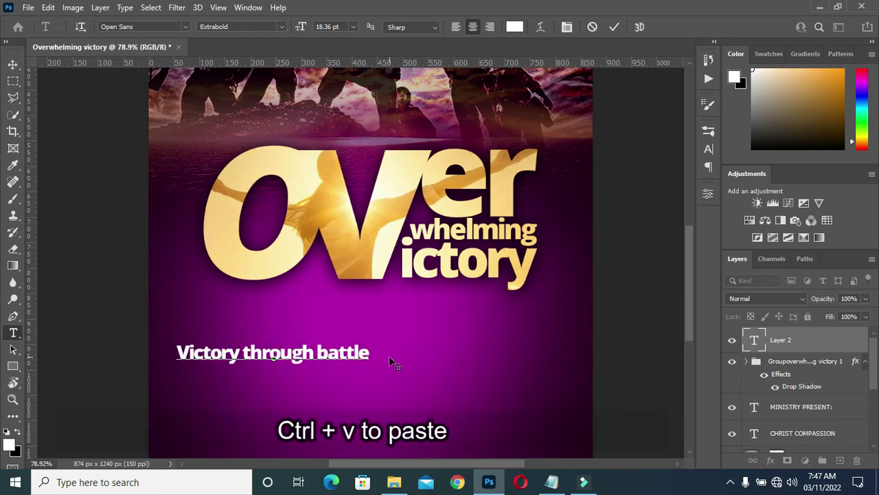
{"action": "left_click", "coordinate": [614, 27]}
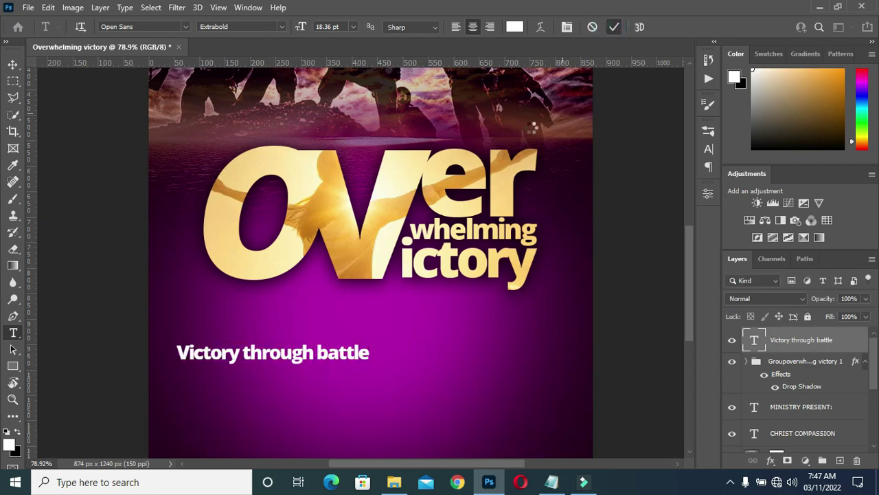
{"action": "left_click", "coordinate": [709, 149]}
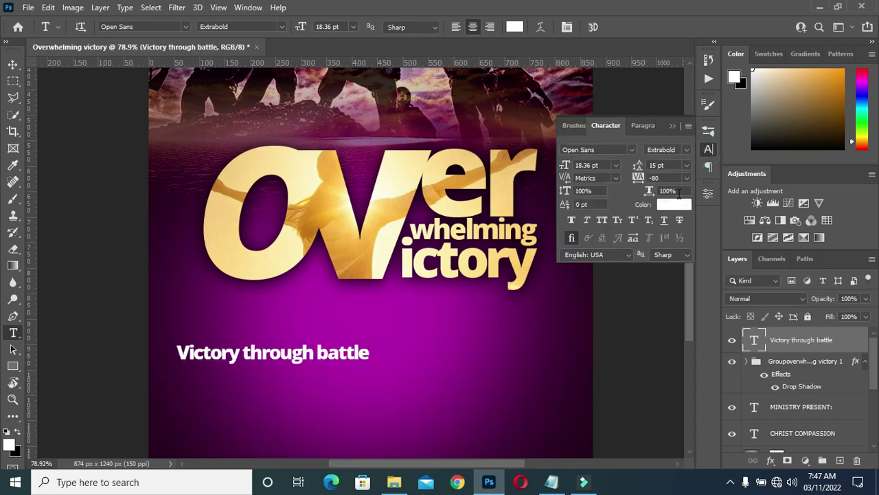
{"action": "left_click", "coordinate": [664, 179]}
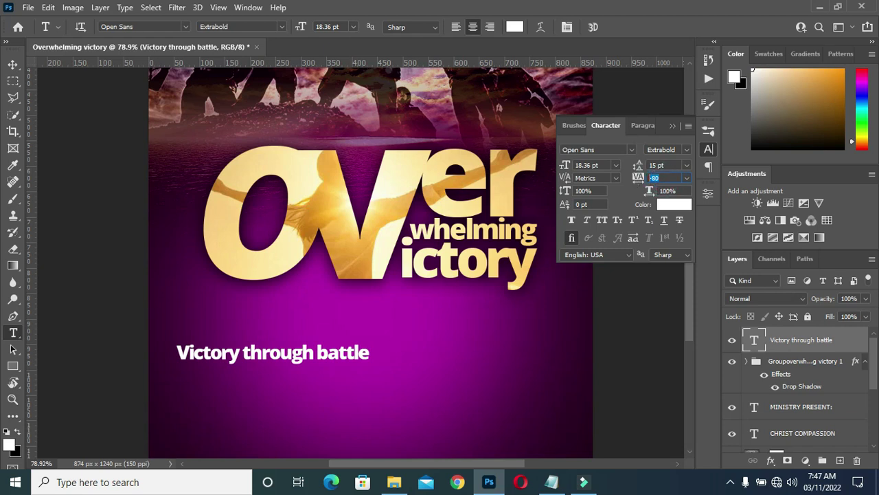
{"action": "type", "text": "40"}
Apply 40 tracking to the tagline and centre it horizontally on the canvas
{"action": "key", "text": "Return"}
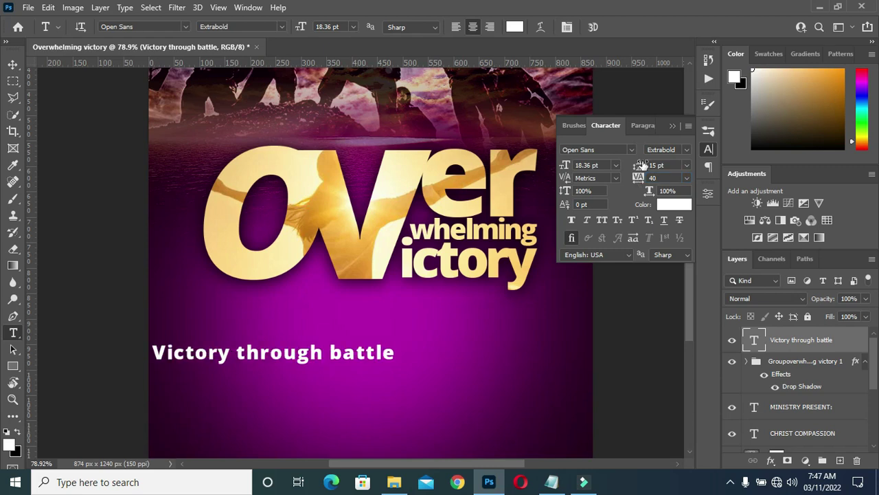
{"action": "left_click", "coordinate": [672, 125]}
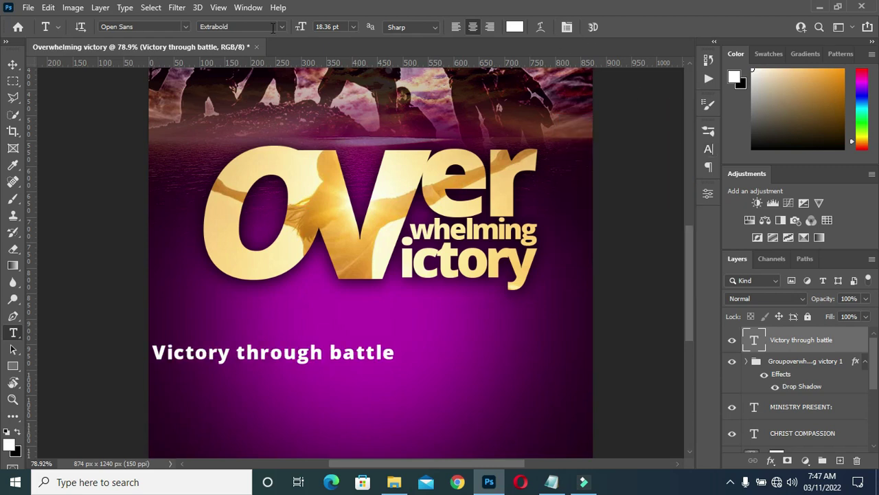
{"action": "left_click", "coordinate": [13, 63]}
{"action": "left_click_drag", "start_coordinate": [339, 354], "coordinate": [336, 352]}
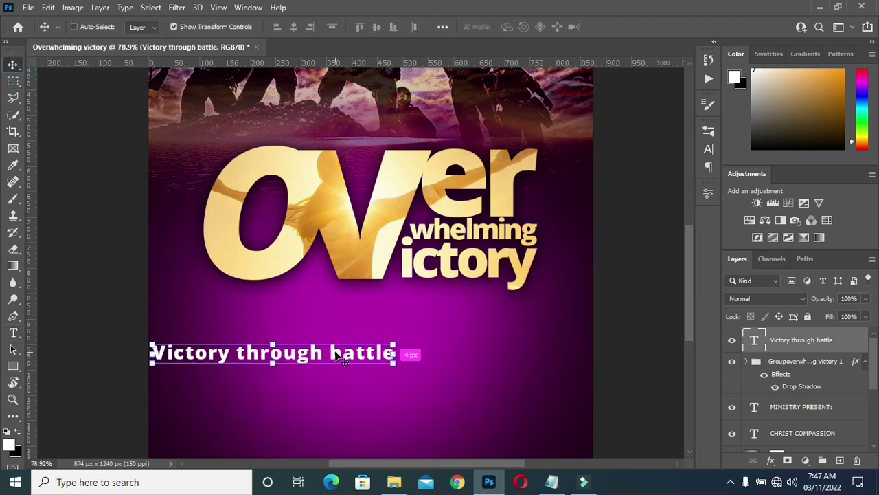
{"action": "key", "text": "ctrl+a"}
{"action": "left_click", "coordinate": [293, 26]}
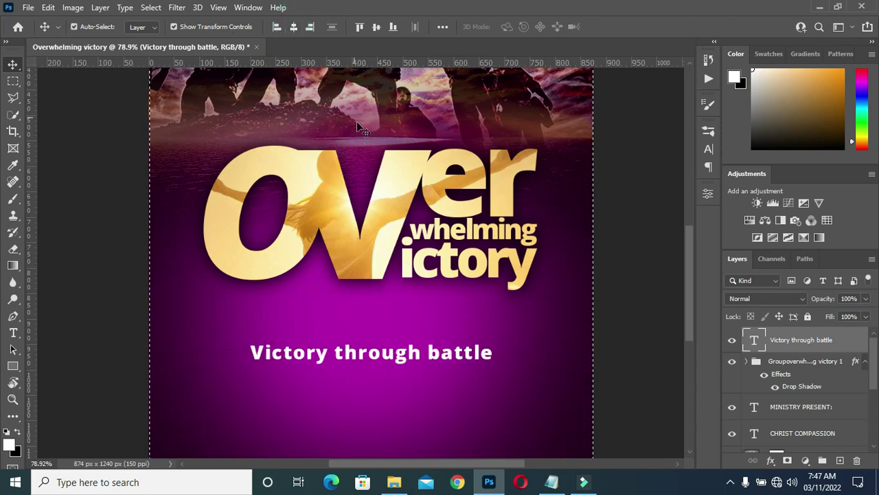
{"action": "key", "text": "ctrl+d"}
Move the 'Victory through battle' tagline up to sit just beneath the gold title
{"action": "left_click_drag", "start_coordinate": [380, 359], "coordinate": [377, 301]}
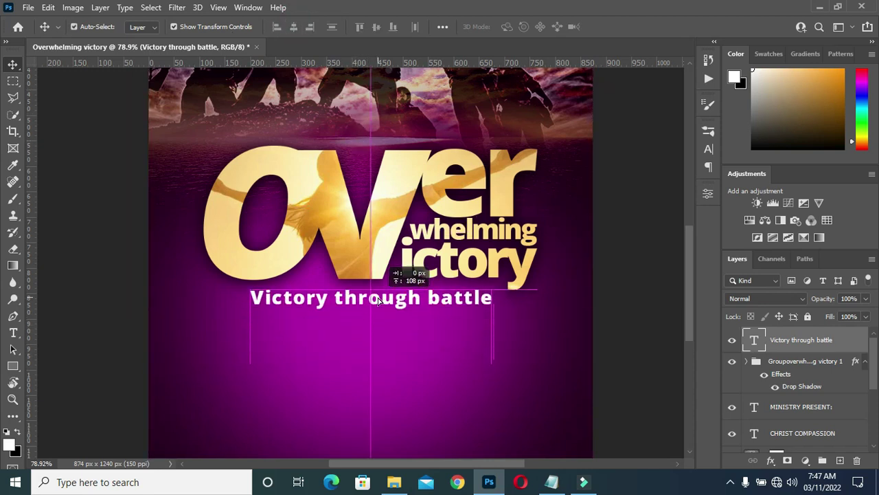
{"action": "left_click", "coordinate": [654, 298]}
{"action": "scroll", "coordinate": [380, 307], "scroll_direction": "down", "scroll_amount": 3}
{"action": "scroll", "coordinate": [392, 316], "scroll_direction": "down", "scroll_amount": 2}
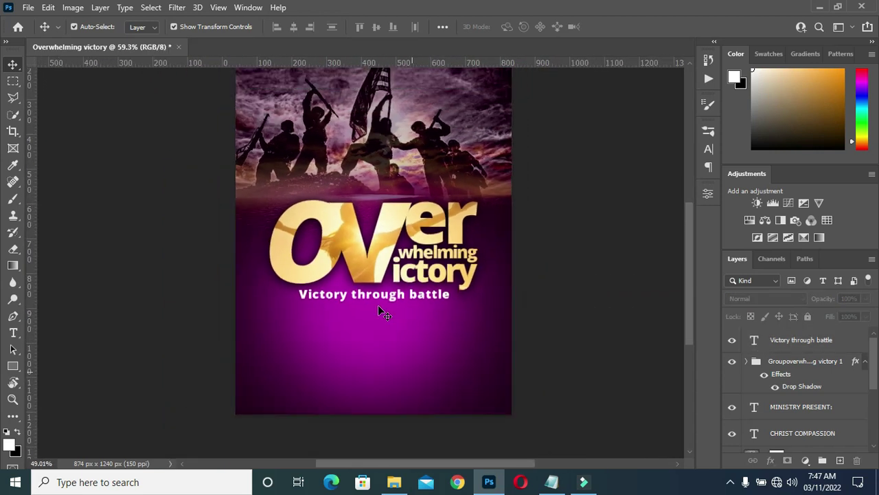
{"action": "scroll", "coordinate": [485, 318], "scroll_direction": "up", "scroll_amount": 1}
{"action": "scroll", "coordinate": [365, 349], "scroll_direction": "up", "scroll_amount": 1}
{"action": "scroll", "coordinate": [370, 350], "scroll_direction": "up", "scroll_amount": 2}
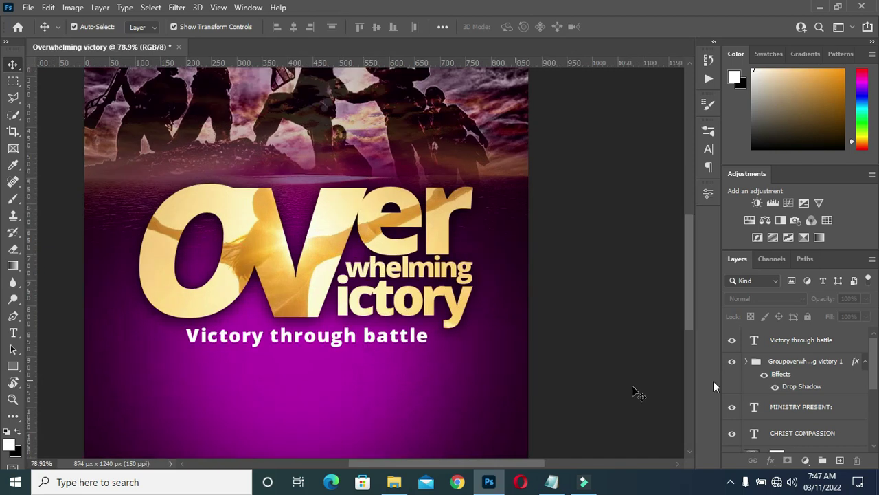
{"action": "scroll", "coordinate": [171, 346], "scroll_direction": "up", "scroll_amount": 1}
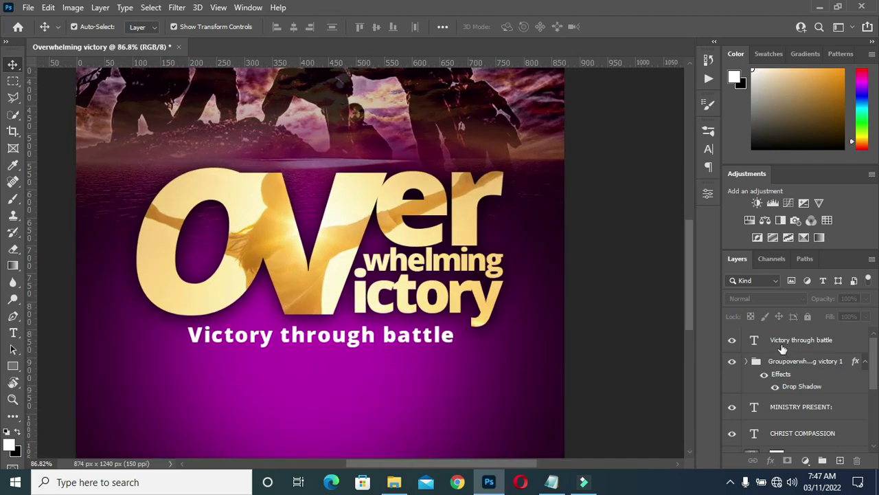
{"action": "left_click", "coordinate": [782, 345]}
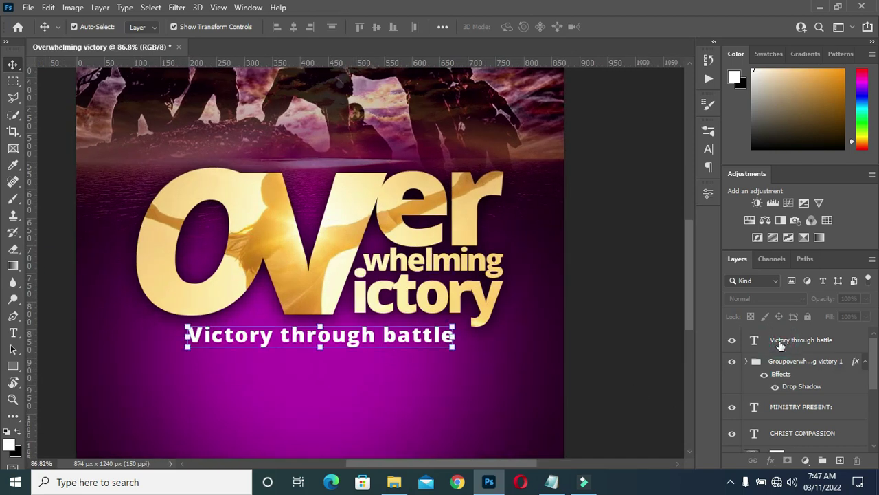
Add a drop shadow with size 8 to the tagline
{"action": "left_click", "coordinate": [771, 460]}
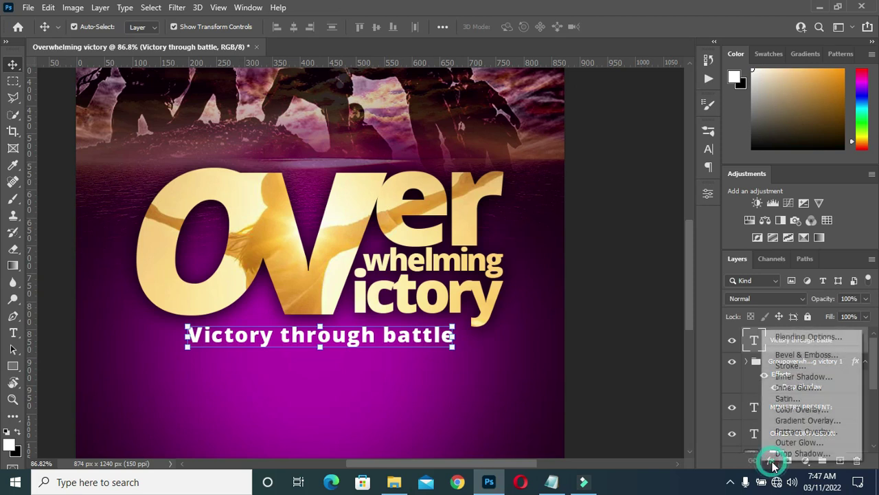
{"action": "left_click", "coordinate": [802, 453]}
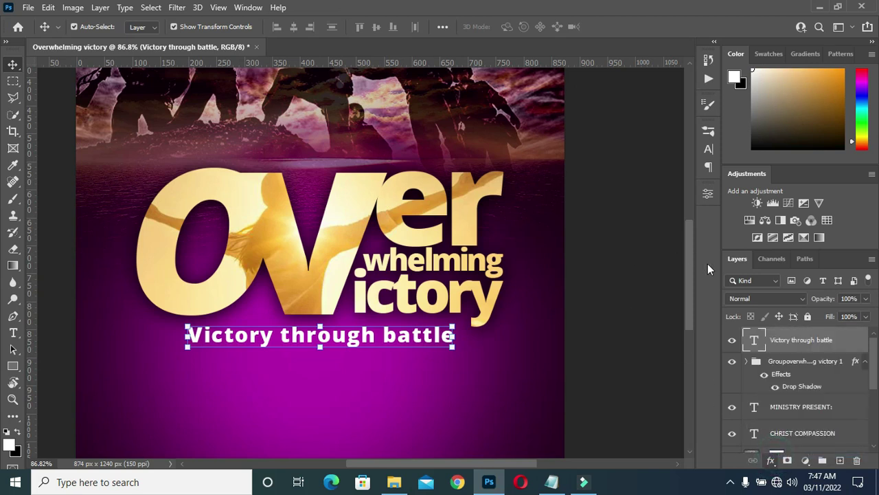
{"action": "left_click_drag", "start_coordinate": [634, 101], "coordinate": [798, 110]}
{"action": "left_click_drag", "start_coordinate": [710, 237], "coordinate": [701, 243]}
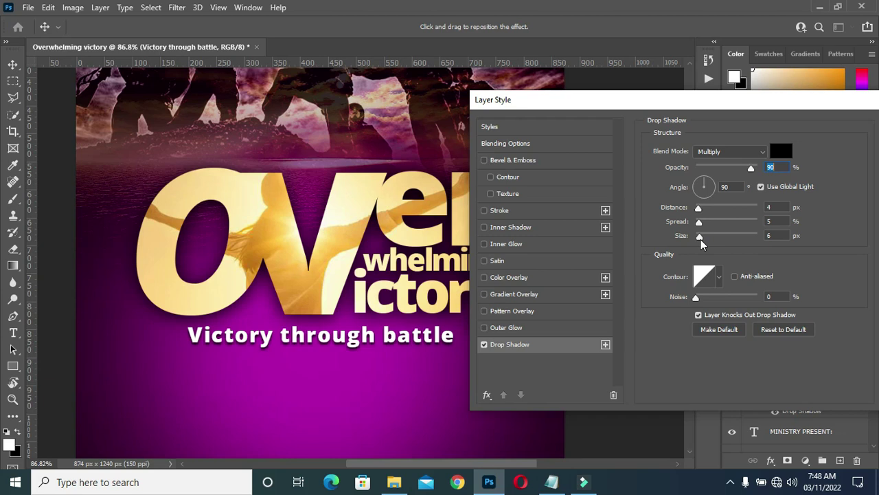
{"action": "left_click_drag", "start_coordinate": [797, 101], "coordinate": [656, 107]}
{"action": "left_click", "coordinate": [783, 120]}
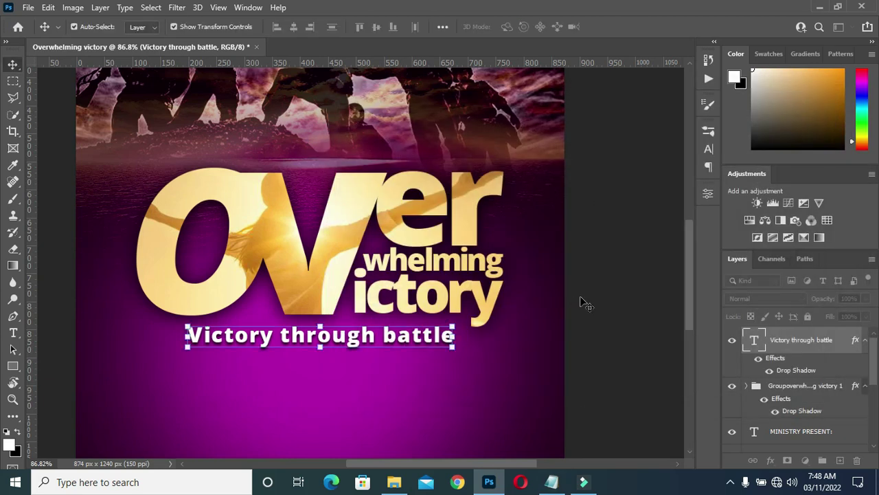
{"action": "key", "text": "ctrl+0"}
{"action": "left_click", "coordinate": [511, 351]}
Copy '25TH' from the Notepad notes and drag the date calendar image onto the flyer
{"action": "scroll", "coordinate": [323, 350], "scroll_direction": "up", "scroll_amount": 1}
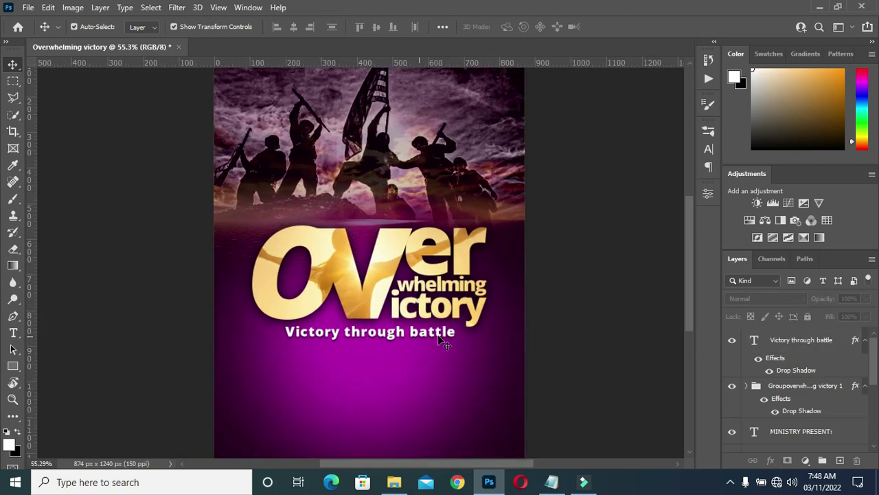
{"action": "scroll", "coordinate": [360, 371], "scroll_direction": "up", "scroll_amount": 2}
{"action": "scroll", "coordinate": [361, 371], "scroll_direction": "up", "scroll_amount": 1}
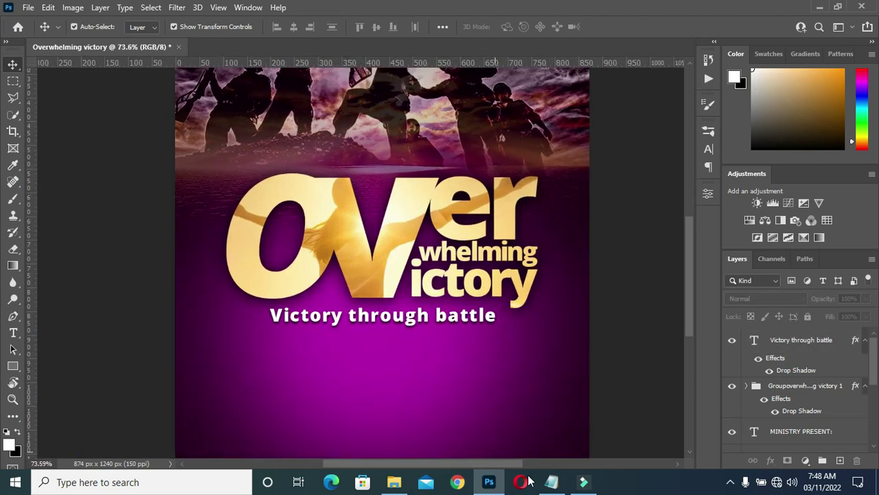
{"action": "left_click", "coordinate": [552, 482]}
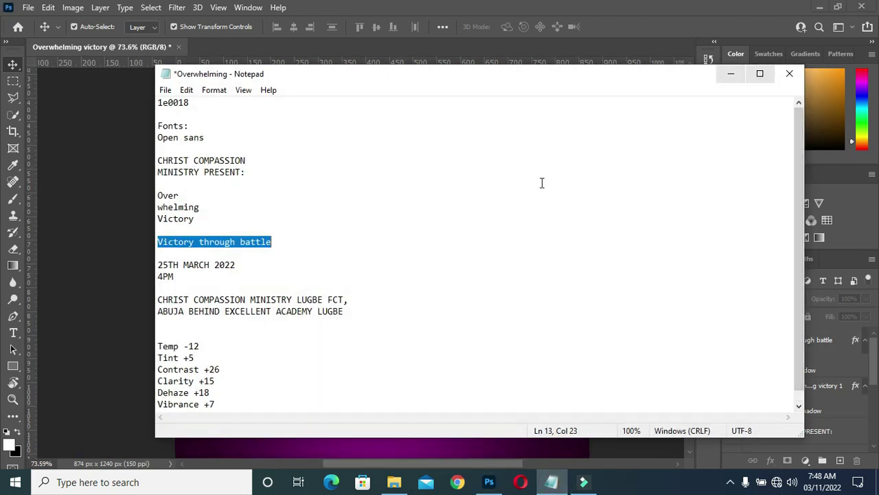
{"action": "left_click_drag", "start_coordinate": [178, 266], "coordinate": [157, 266]}
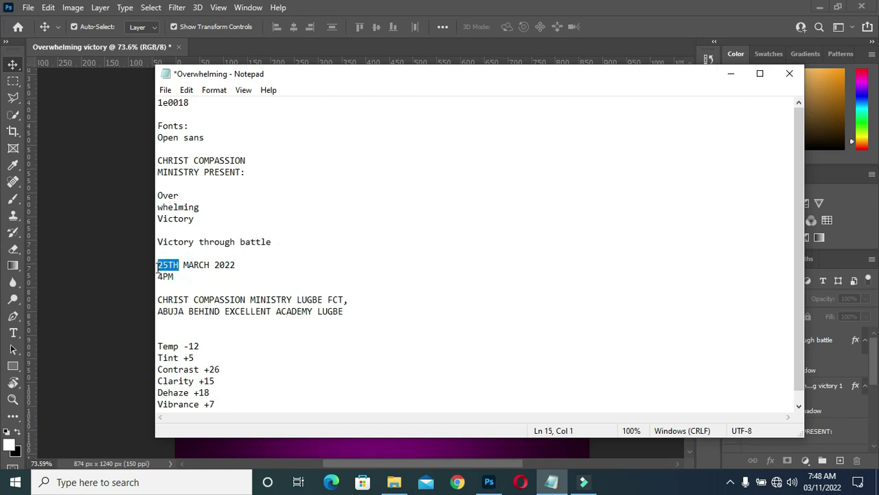
{"action": "key", "text": "ctrl+c"}
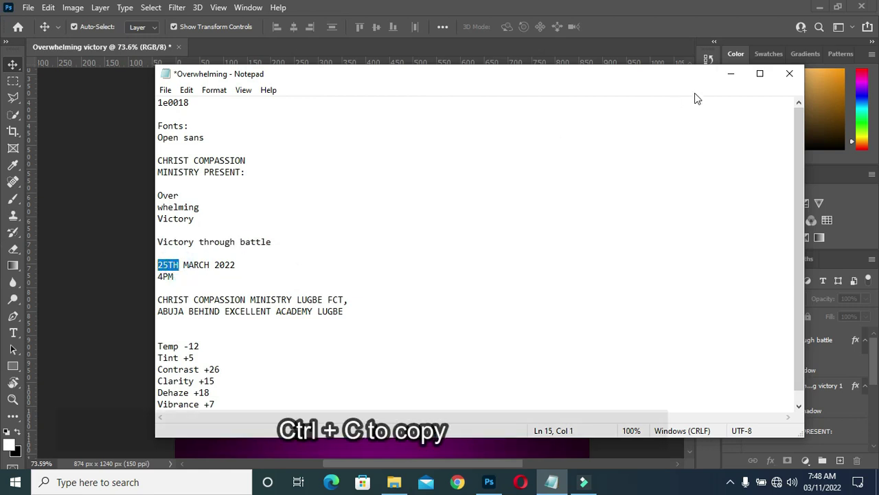
{"action": "left_click", "coordinate": [731, 73]}
{"action": "left_click", "coordinate": [394, 481]}
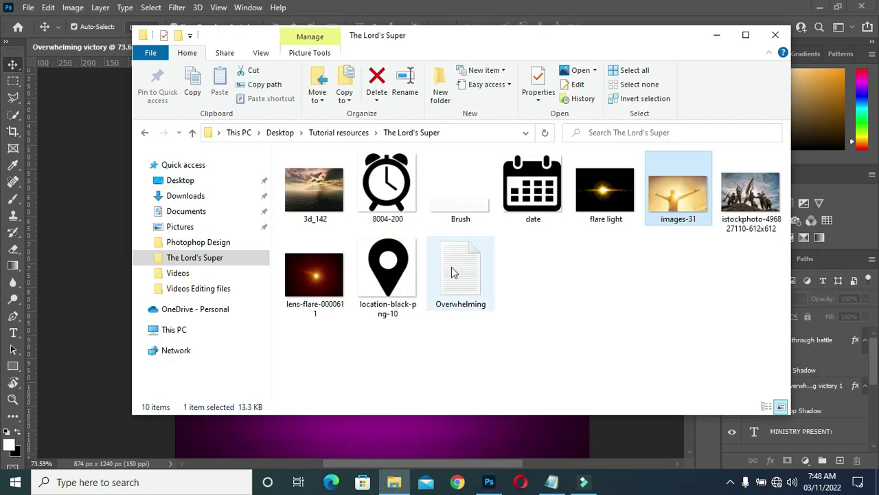
{"action": "mouse_move", "coordinate": [533, 189]}
{"action": "left_mouse_down"}
{"action": "mouse_move", "coordinate": [404, 438]}
{"action": "mouse_move", "coordinate": [408, 428]}
{"action": "left_mouse_up"}
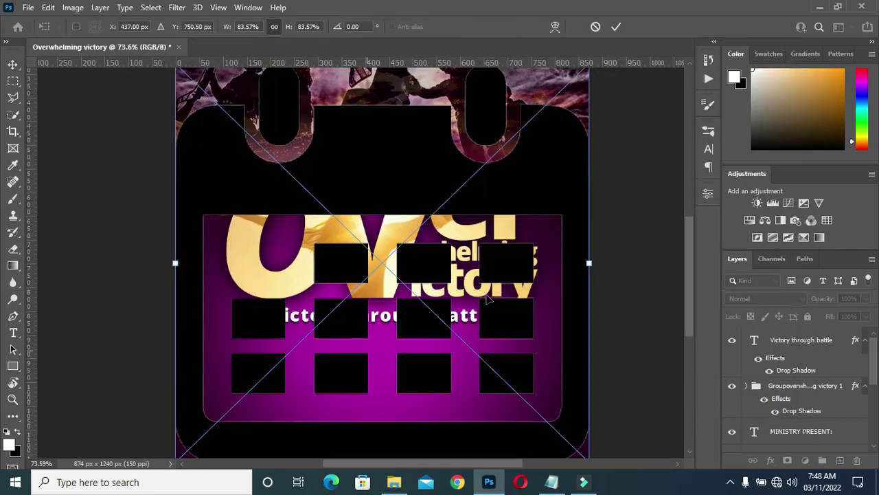
Shrink the calendar image and place it at the lower left of the flyer
{"action": "mouse_move", "coordinate": [589, 263]}
{"action": "left_mouse_down"}
{"action": "mouse_move", "coordinate": [225, 261]}
{"action": "mouse_move", "coordinate": [218, 337]}
{"action": "mouse_move", "coordinate": [251, 371]}
{"action": "left_mouse_up"}
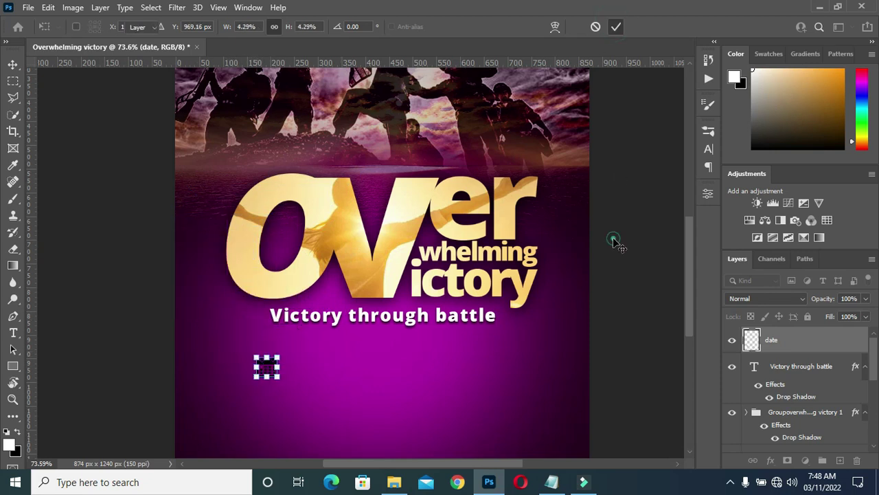
{"action": "key", "text": "Return"}
{"action": "scroll", "coordinate": [213, 432], "scroll_direction": "up", "scroll_amount": 5}
{"action": "scroll", "coordinate": [296, 398], "scroll_direction": "down", "scroll_amount": 3}
Turn the calendar icon white with Hue/Saturation Lightness at +100
{"action": "left_click", "coordinate": [299, 343]}
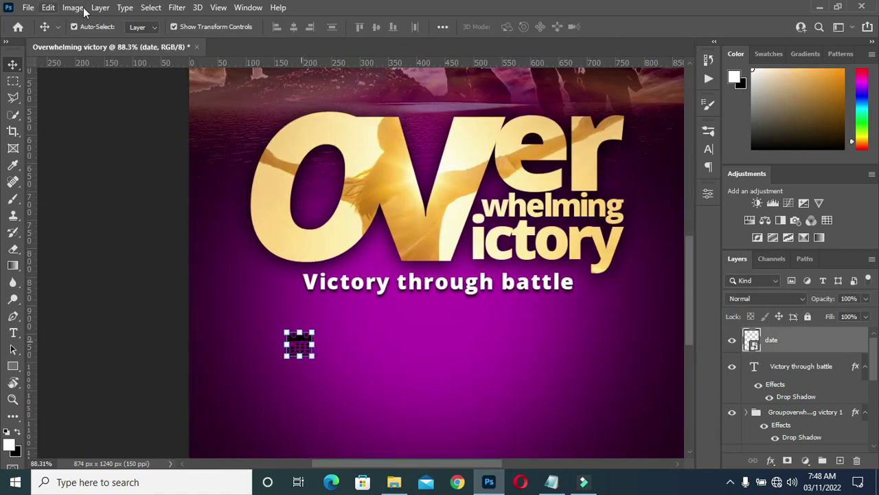
{"action": "left_click", "coordinate": [73, 7]}
{"action": "left_click", "coordinate": [227, 116]}
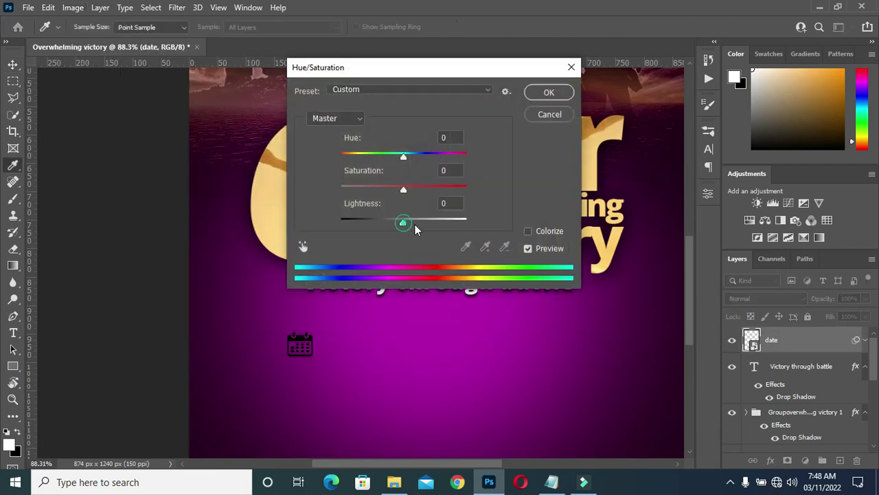
{"action": "left_click_drag", "start_coordinate": [403, 221], "coordinate": [466, 221]}
{"action": "left_click", "coordinate": [546, 91]}
{"action": "left_click", "coordinate": [289, 406]}
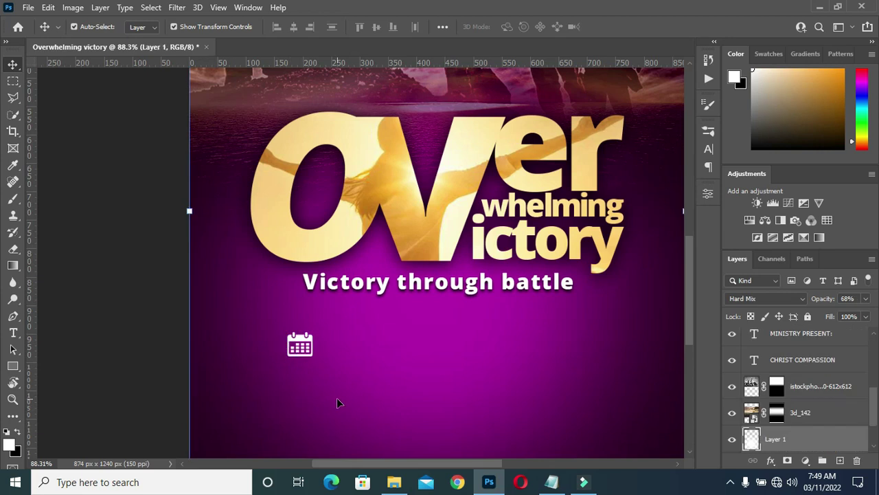
{"action": "left_click", "coordinate": [351, 357]}
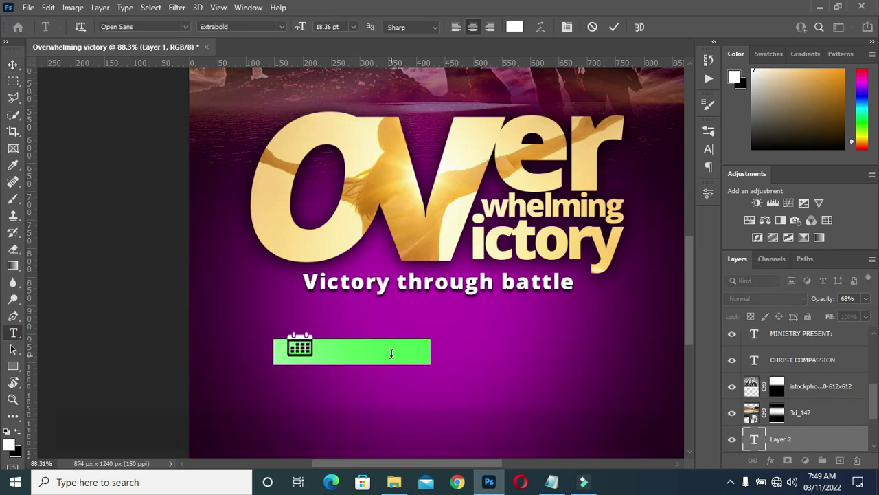
Type '25TH' beside the calendar, cut out 'TH', and enlarge the '25' to about 281%
{"action": "type", "text": "25TH"}
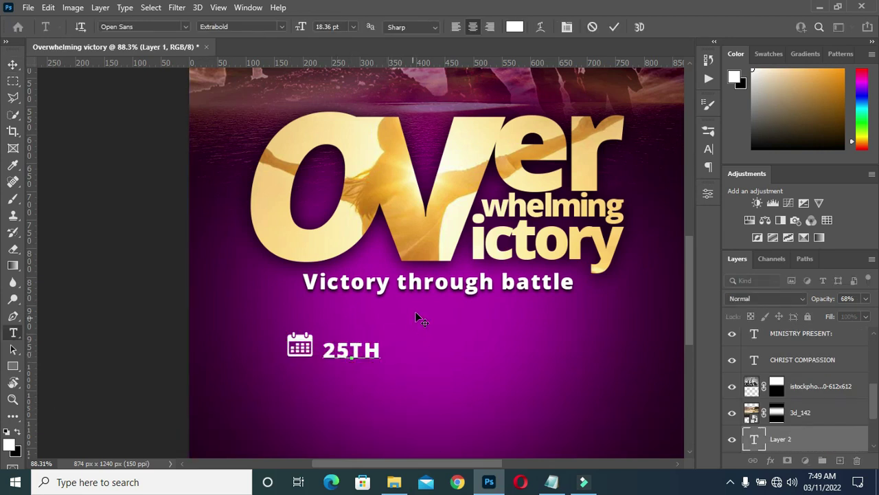
{"action": "left_click", "coordinate": [614, 28]}
{"action": "scroll", "coordinate": [347, 353], "scroll_direction": "up", "scroll_amount": 2}
{"action": "scroll", "coordinate": [347, 353], "scroll_direction": "up", "scroll_amount": 2}
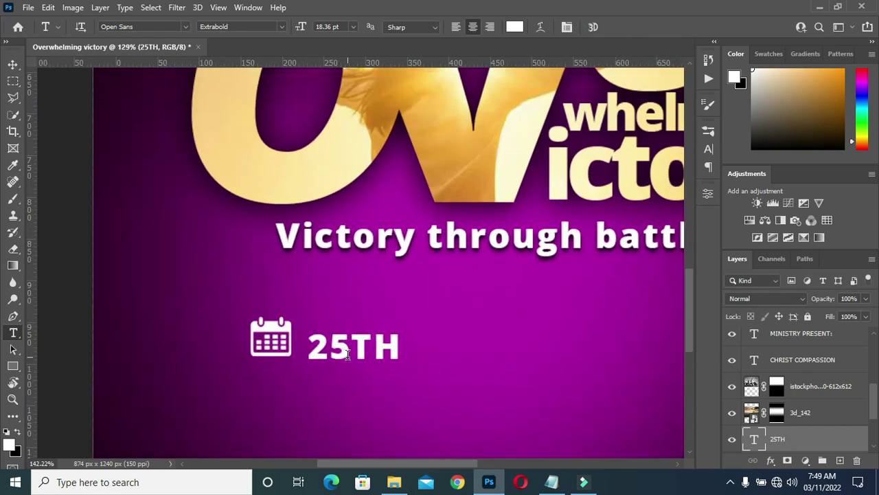
{"action": "scroll", "coordinate": [348, 348], "scroll_direction": "up", "scroll_amount": 2}
{"action": "left_click_drag", "start_coordinate": [357, 336], "coordinate": [410, 335]}
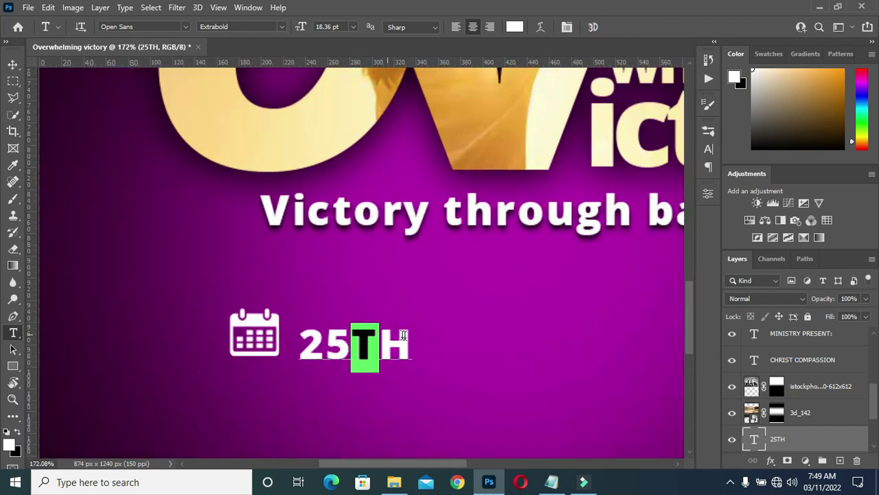
{"action": "key", "text": "ctrl"}
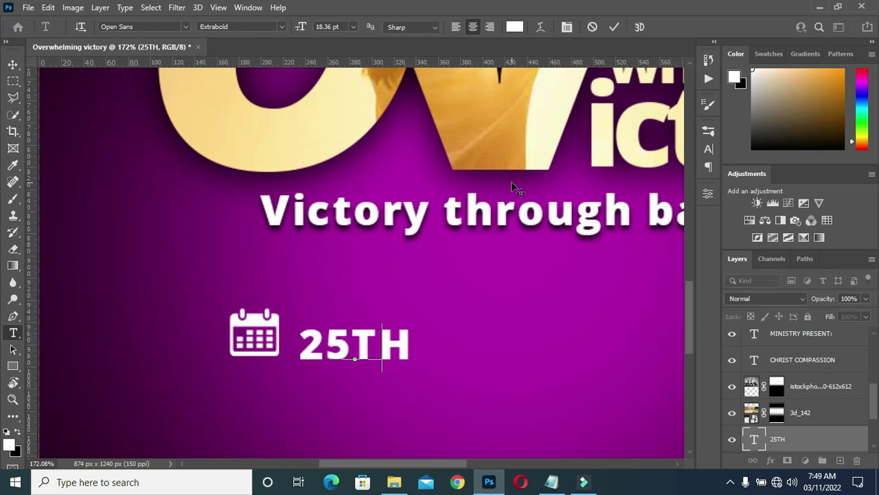
{"action": "key", "text": "ctrl+x"}
{"action": "left_click", "coordinate": [13, 63]}
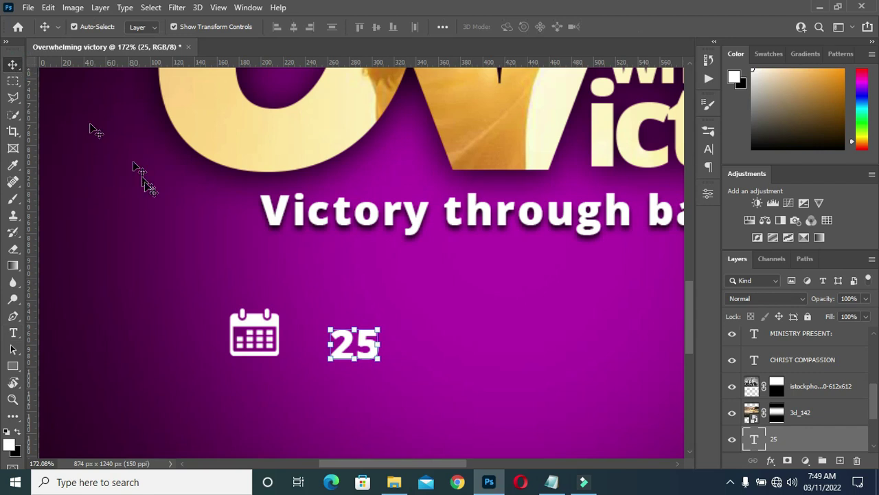
{"action": "left_click", "coordinate": [355, 324]}
{"action": "left_click_drag", "start_coordinate": [355, 323], "coordinate": [355, 247]}
{"action": "left_click_drag", "start_coordinate": [355, 373], "coordinate": [397, 357]}
Tighten the '25' tracking to -40 in the Character panel
{"action": "left_click", "coordinate": [711, 149]}
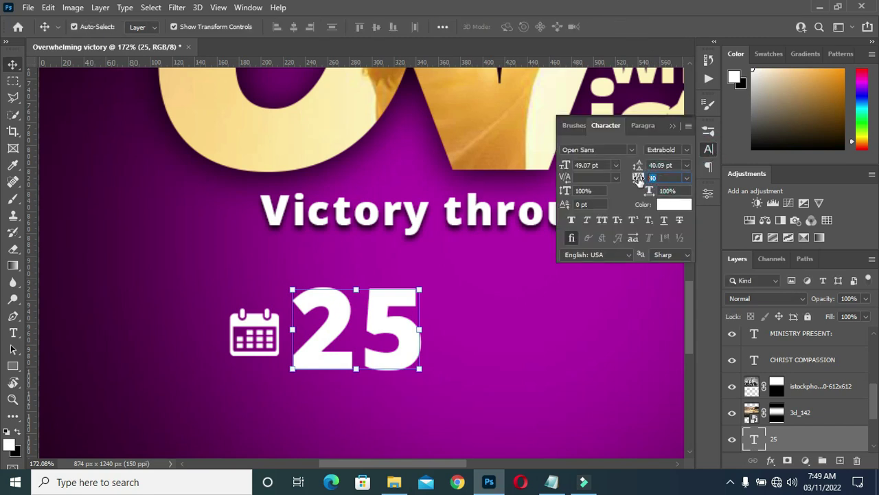
{"action": "type", "text": "20"}
{"action": "key", "text": "Return"}
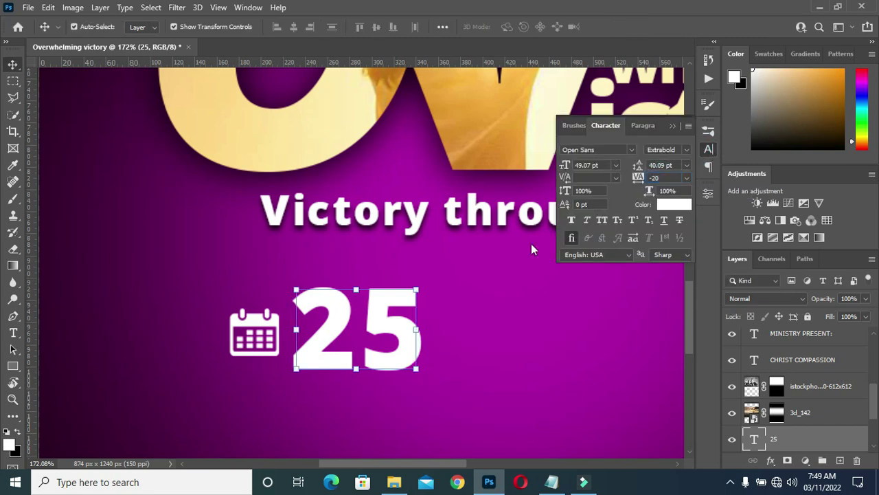
{"action": "type", "text": "-40"}
{"action": "key", "text": "Return"}
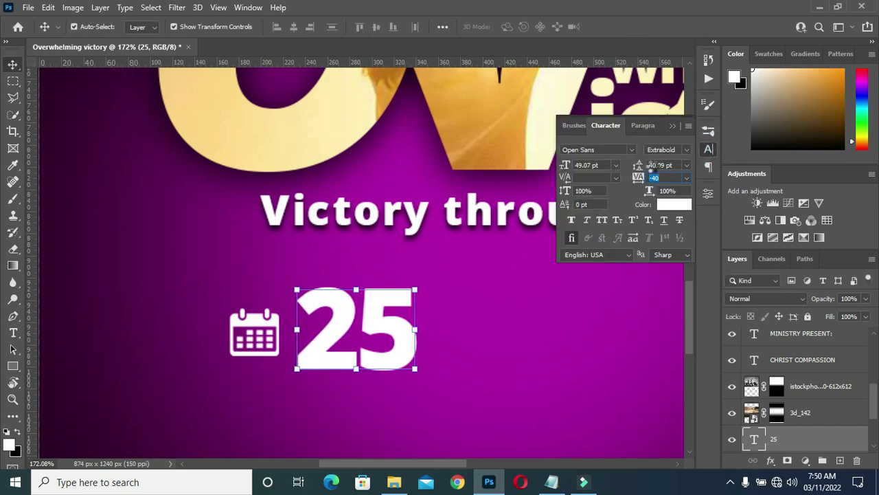
{"action": "left_click", "coordinate": [672, 126]}
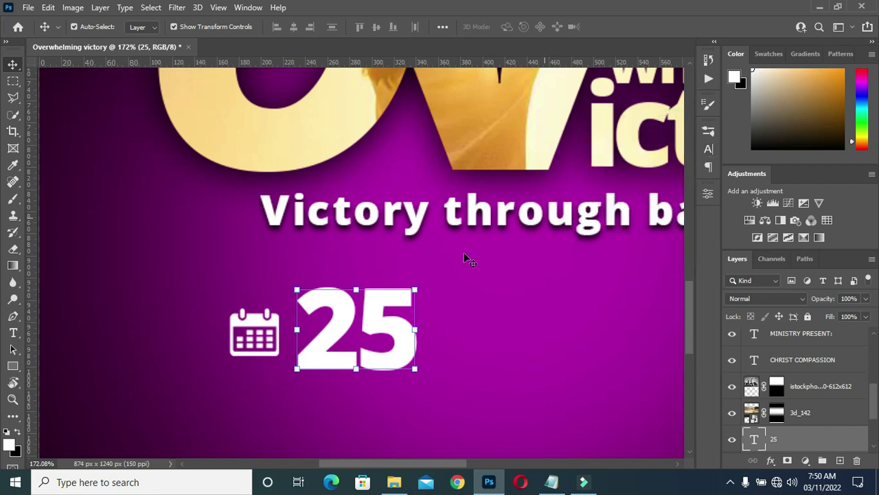
{"action": "scroll", "coordinate": [324, 271], "scroll_direction": "down", "scroll_amount": 2}
{"action": "scroll", "coordinate": [347, 310], "scroll_direction": "down", "scroll_amount": 1}
{"action": "scroll", "coordinate": [371, 340], "scroll_direction": "down", "scroll_amount": 3}
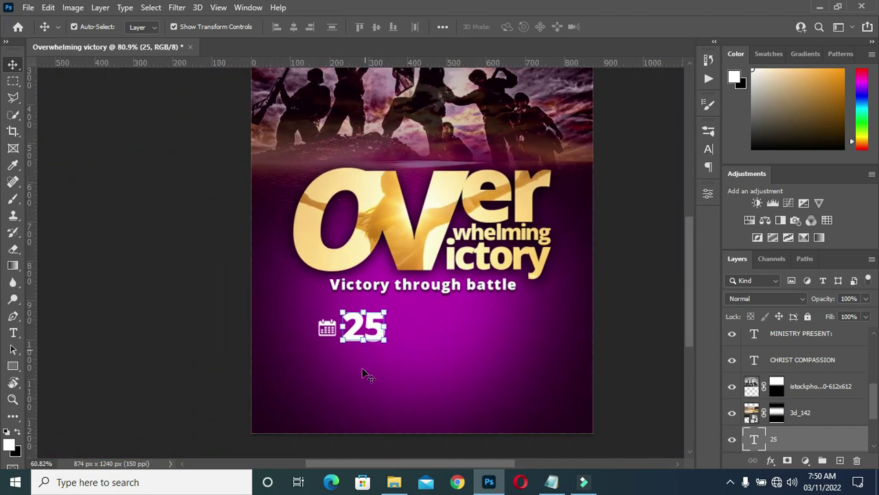
{"action": "scroll", "coordinate": [369, 373], "scroll_direction": "up", "scroll_amount": 1}
Create a new text layer below the '25' containing the pasted 'TH'
{"action": "scroll", "coordinate": [368, 373], "scroll_direction": "down", "scroll_amount": 1}
{"action": "scroll", "coordinate": [368, 374], "scroll_direction": "up", "scroll_amount": 2}
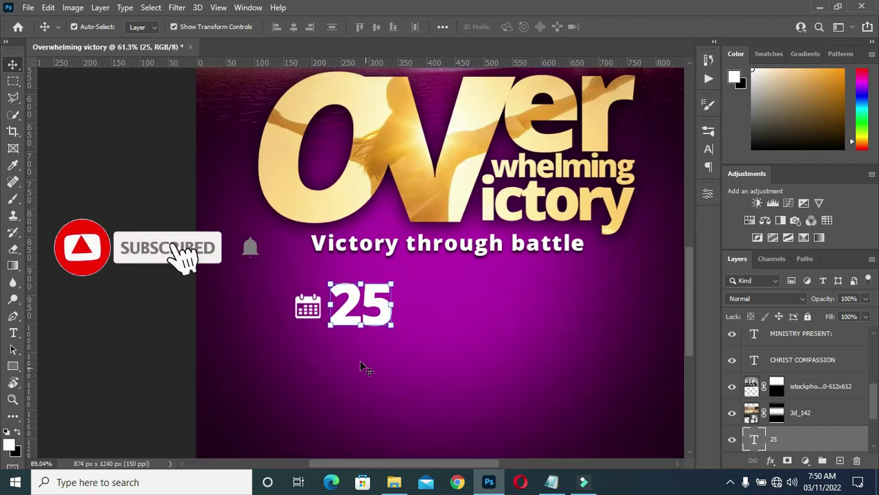
{"action": "scroll", "coordinate": [360, 361], "scroll_direction": "up", "scroll_amount": 1}
{"action": "left_click", "coordinate": [410, 299]}
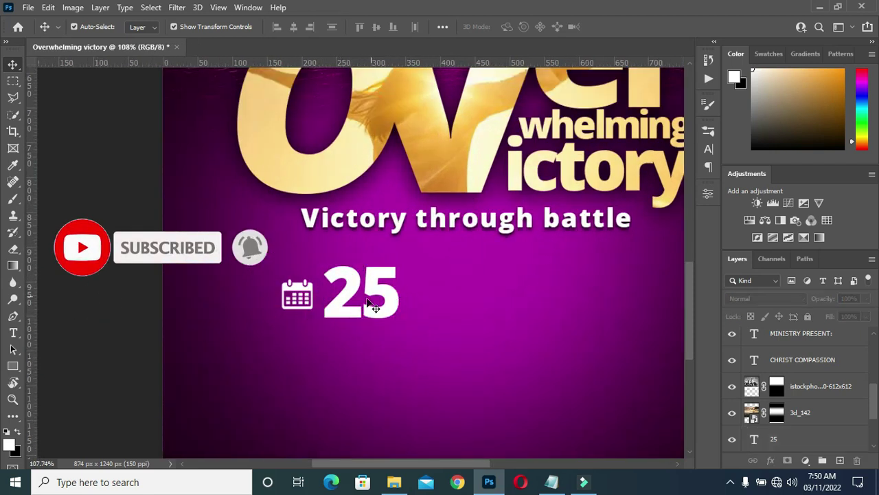
{"action": "key", "text": "t"}
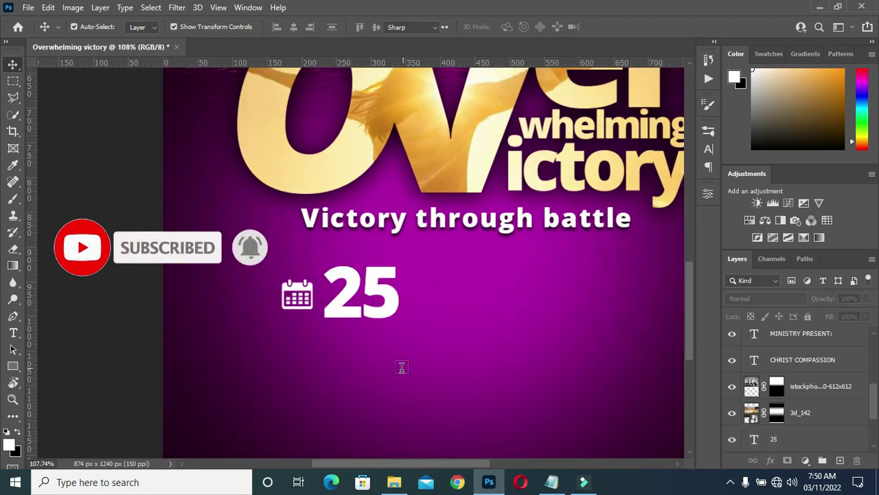
{"action": "left_click", "coordinate": [407, 368]}
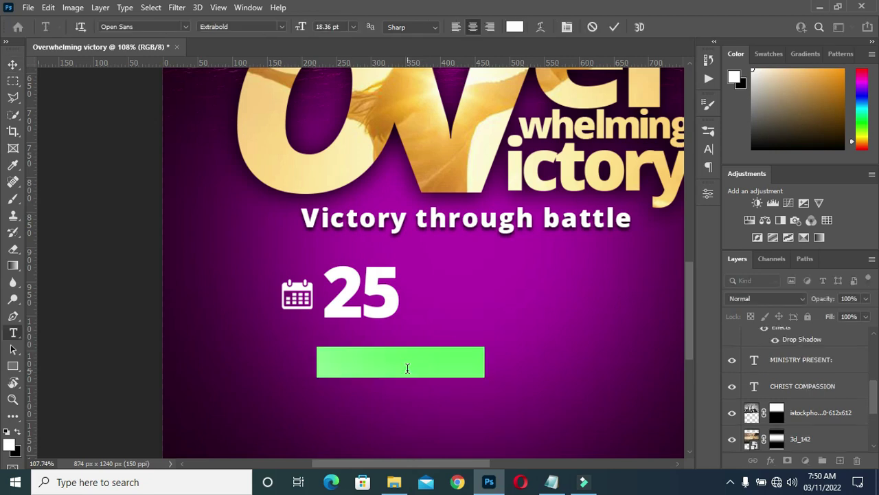
{"action": "key", "text": "ctrl+v"}
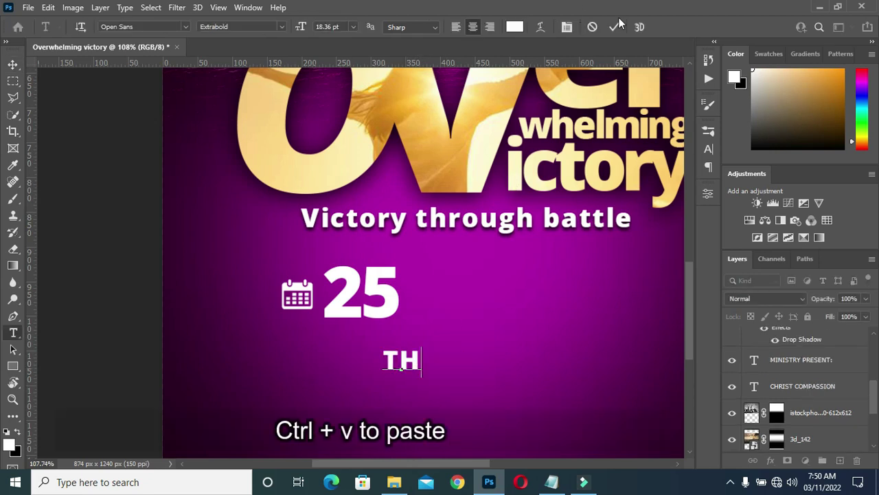
{"action": "left_click", "coordinate": [614, 27]}
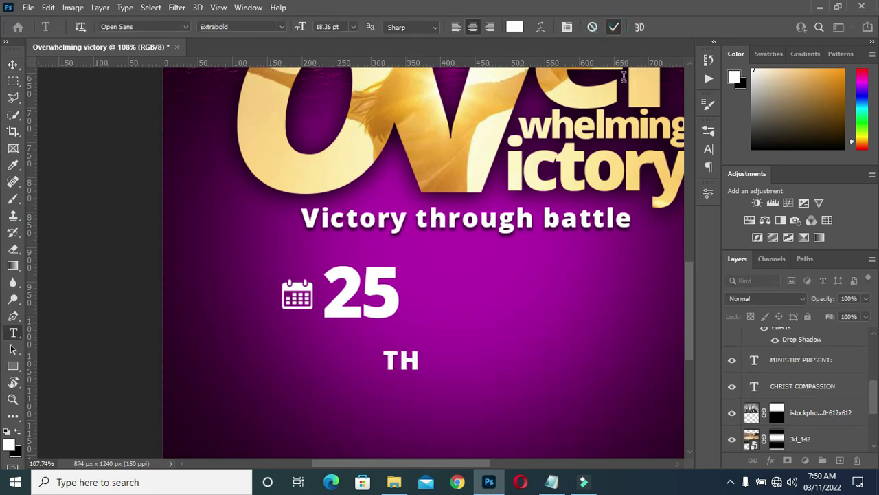
Set the 'TH' text tracking to -40
{"action": "left_click", "coordinate": [707, 149]}
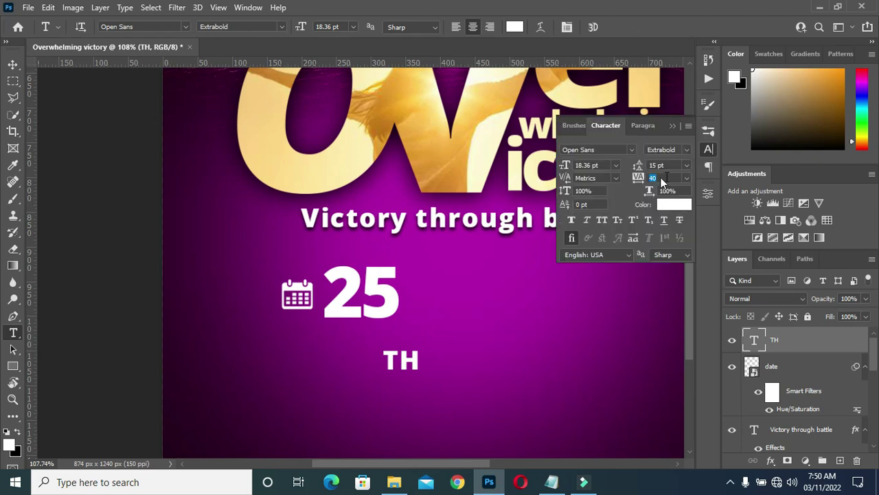
{"action": "left_click", "coordinate": [656, 177]}
{"action": "type", "text": "-40"}
{"action": "key", "text": "Return"}
{"action": "left_click", "coordinate": [366, 172]}
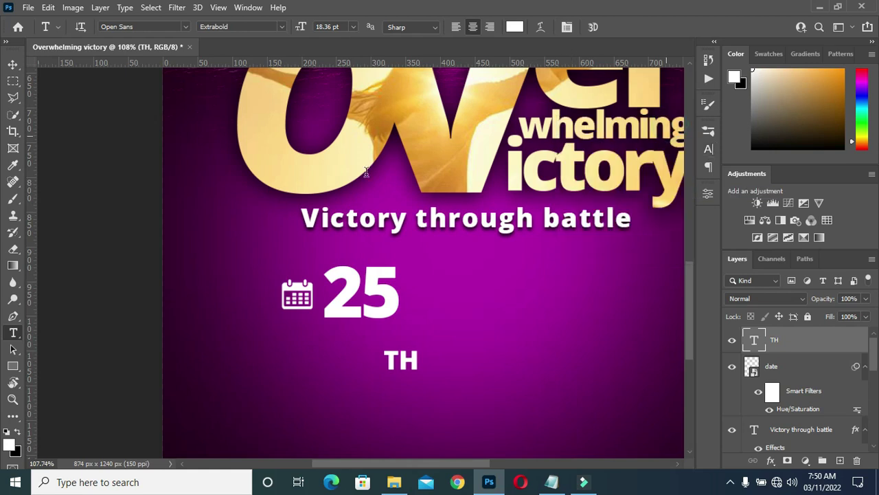
Move 'TH' up beside the top of the '25'
{"action": "left_click", "coordinate": [12, 64]}
{"action": "scroll", "coordinate": [486, 355], "scroll_direction": "up", "scroll_amount": 2}
{"action": "mouse_move", "coordinate": [387, 354]}
{"action": "left_mouse_down"}
{"action": "mouse_move", "coordinate": [413, 263]}
{"action": "mouse_move", "coordinate": [409, 229]}
{"action": "left_mouse_up"}
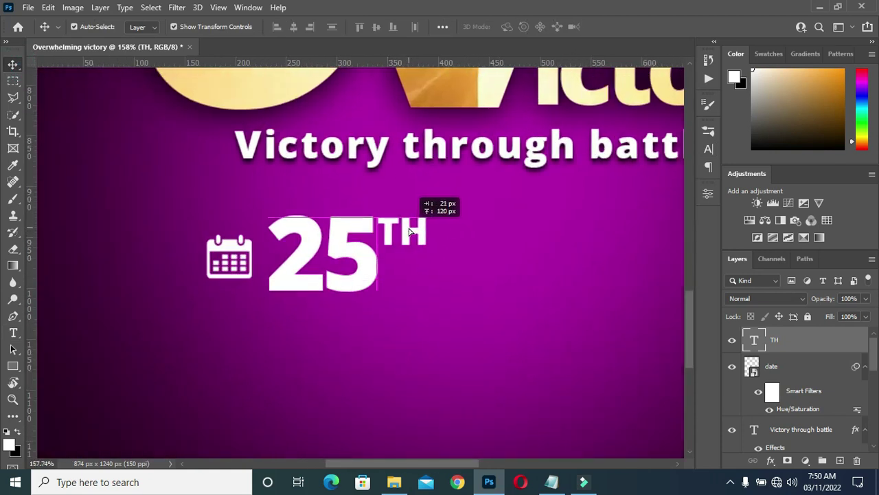
{"action": "scroll", "coordinate": [406, 230], "scroll_direction": "up", "scroll_amount": 2}
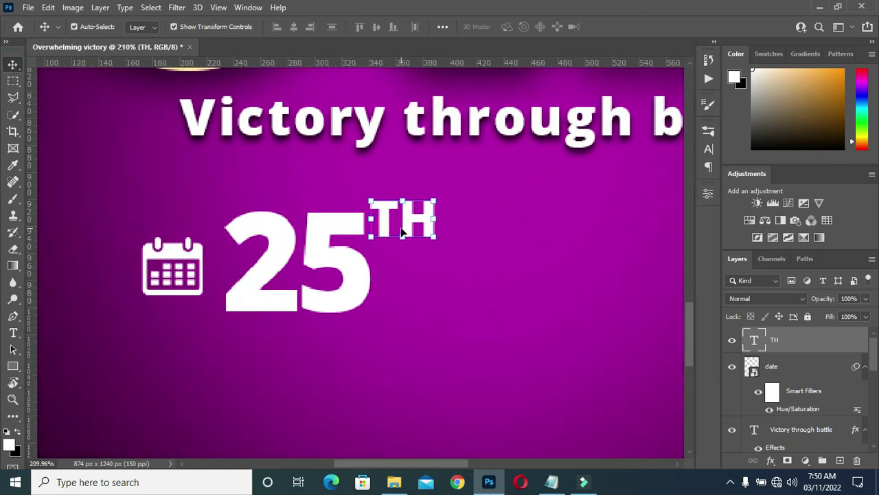
{"action": "scroll", "coordinate": [404, 232], "scroll_direction": "down", "scroll_amount": 1}
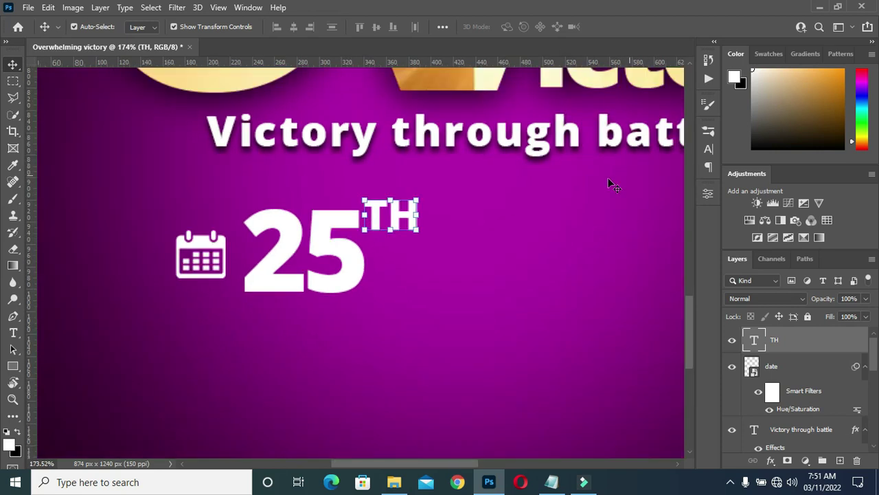
{"action": "scroll", "coordinate": [422, 186], "scroll_direction": "down", "scroll_amount": 1}
{"action": "scroll", "coordinate": [417, 199], "scroll_direction": "up", "scroll_amount": 1}
Scale 'TH' down to about 79% and nudge it slightly left as a superscript
{"action": "key", "text": "ctrl+t"}
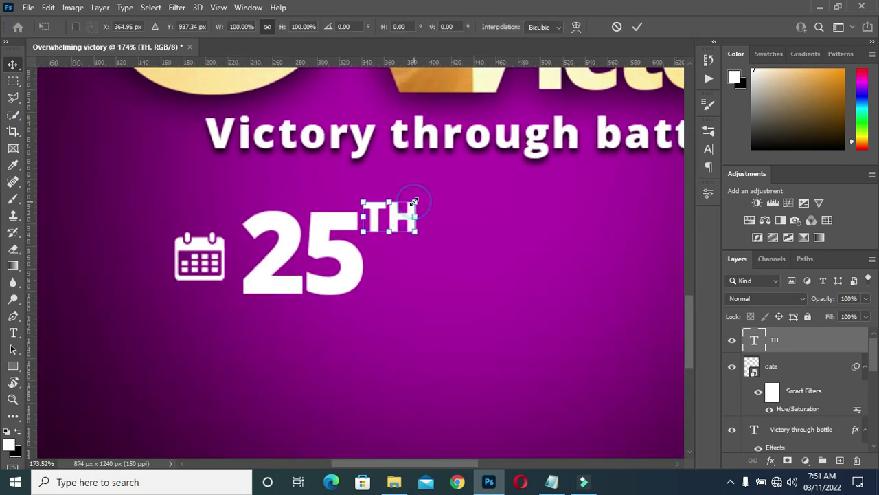
{"action": "mouse_move", "coordinate": [416, 196]}
{"action": "left_mouse_down"}
{"action": "mouse_move", "coordinate": [396, 205]}
{"action": "mouse_move", "coordinate": [405, 205]}
{"action": "left_mouse_up"}
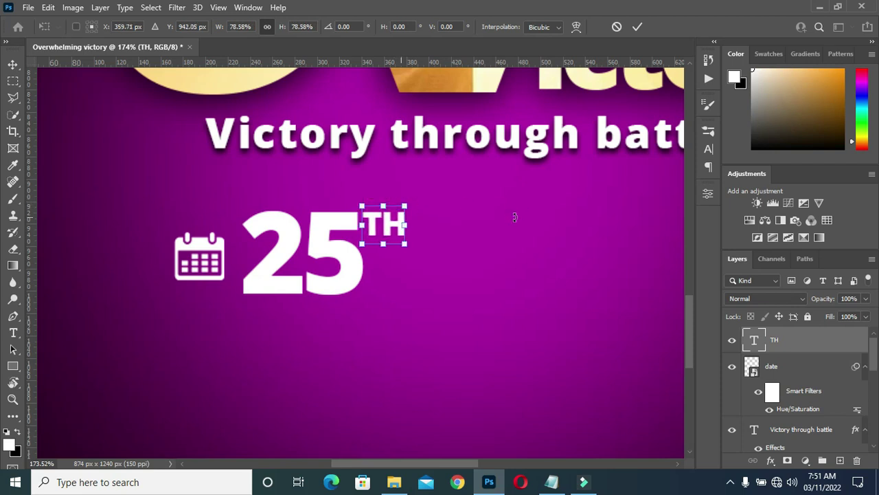
{"action": "key", "text": "Left"}
{"action": "key", "text": "Left"}
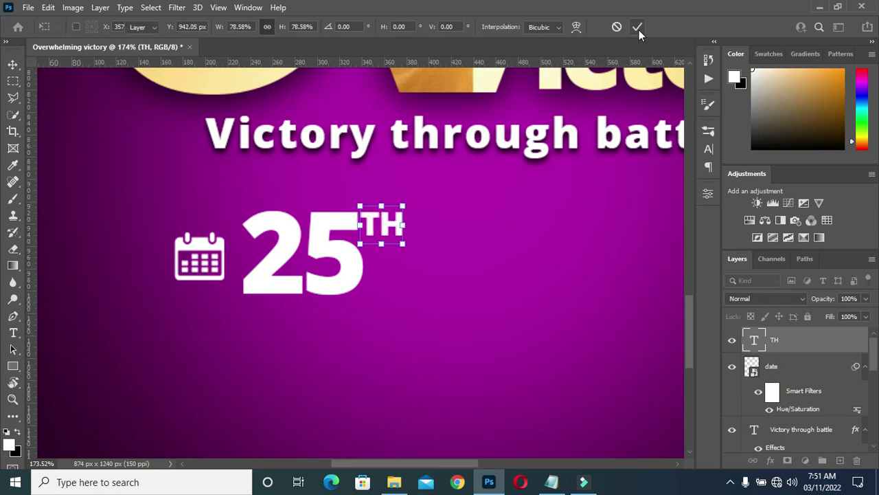
{"action": "left_click", "coordinate": [637, 28]}
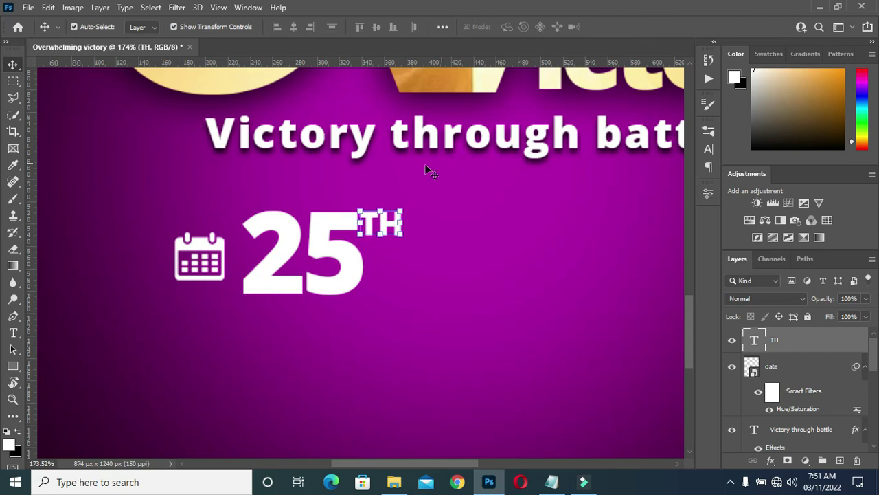
{"action": "scroll", "coordinate": [432, 148], "scroll_direction": "down", "scroll_amount": 2}
{"action": "left_click", "coordinate": [75, 243]}
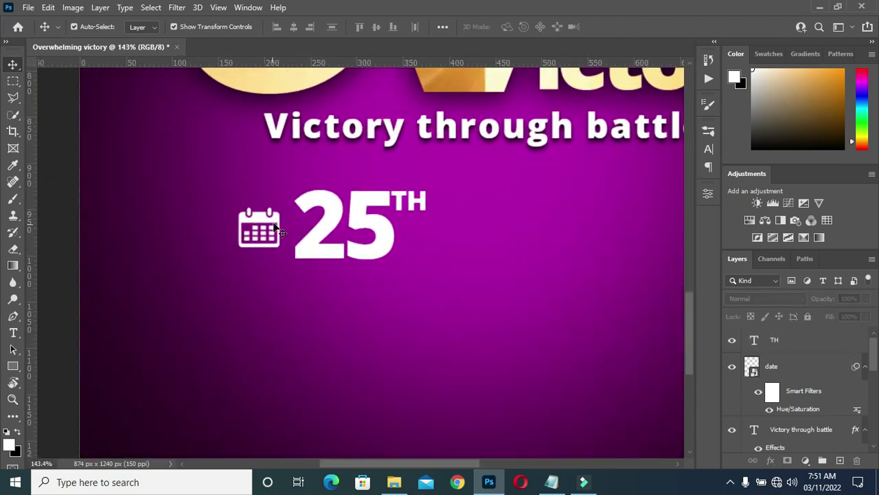
{"action": "scroll", "coordinate": [274, 226], "scroll_direction": "down", "scroll_amount": 2}
{"action": "scroll", "coordinate": [265, 237], "scroll_direction": "down", "scroll_amount": 2}
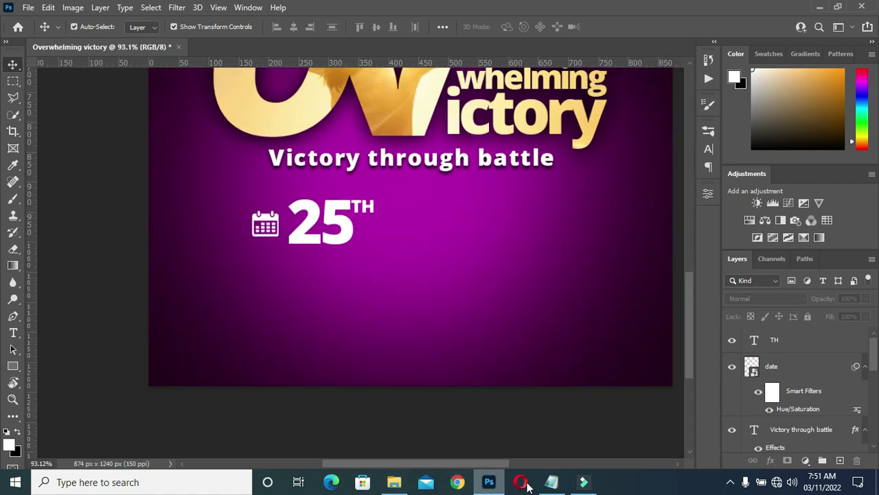
{"action": "left_click", "coordinate": [552, 481]}
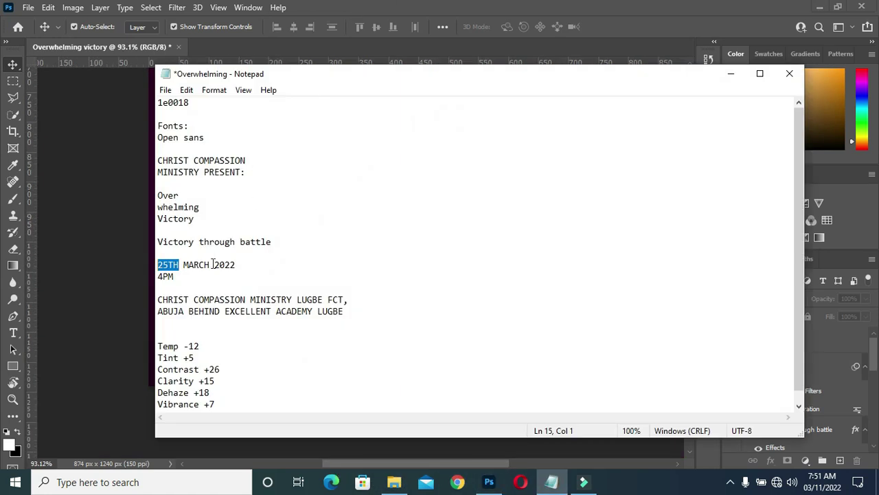
Copy the word MARCH from the event notes and minimize Notepad
{"action": "key", "text": "ctrl+c"}
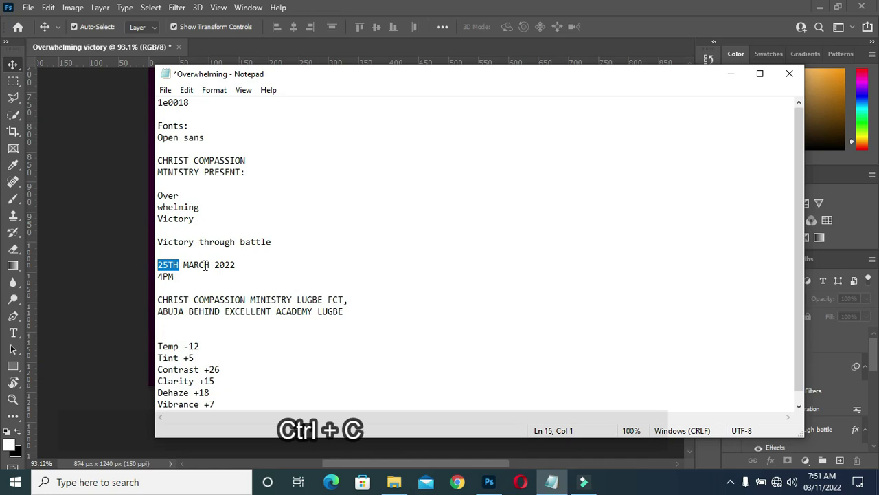
{"action": "left_click_drag", "start_coordinate": [210, 267], "coordinate": [184, 265]}
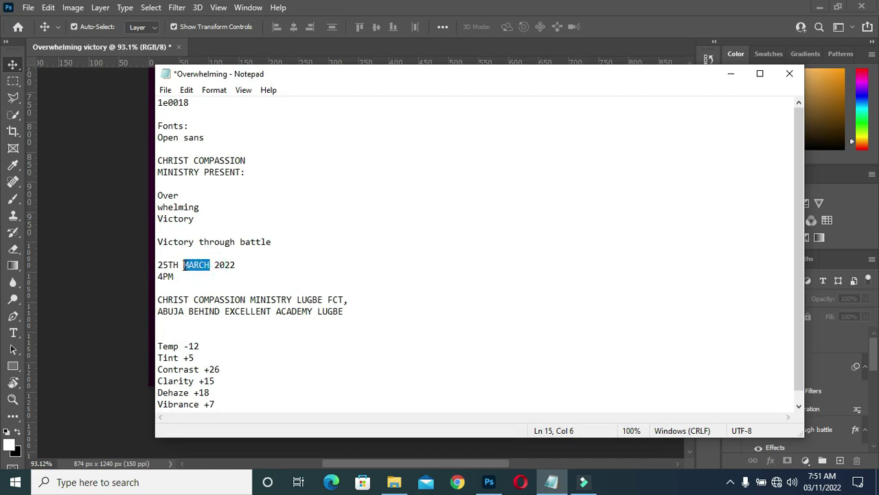
{"action": "left_click", "coordinate": [731, 74]}
{"action": "scroll", "coordinate": [378, 292], "scroll_direction": "up", "scroll_amount": 3}
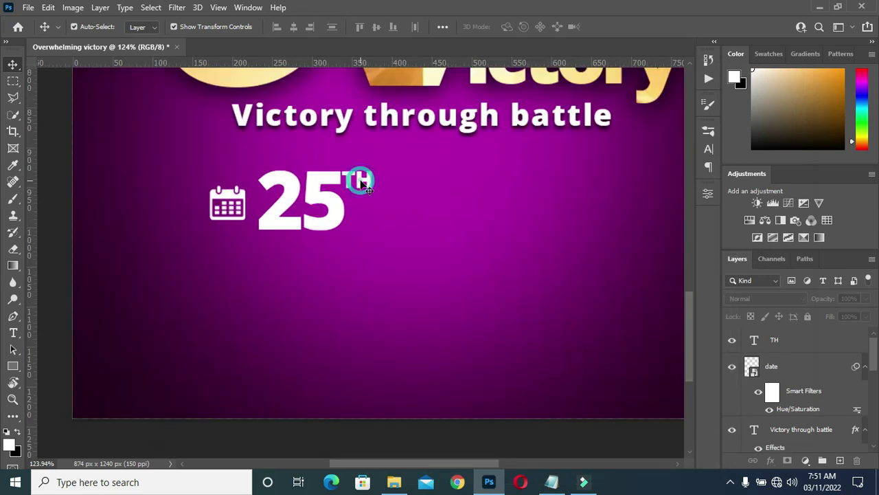
Duplicate the 'TH' text layer and place the copy just below the original
{"action": "left_click", "coordinate": [364, 182], "text": "ctrl"}
{"action": "key", "text": "ctrl+t"}
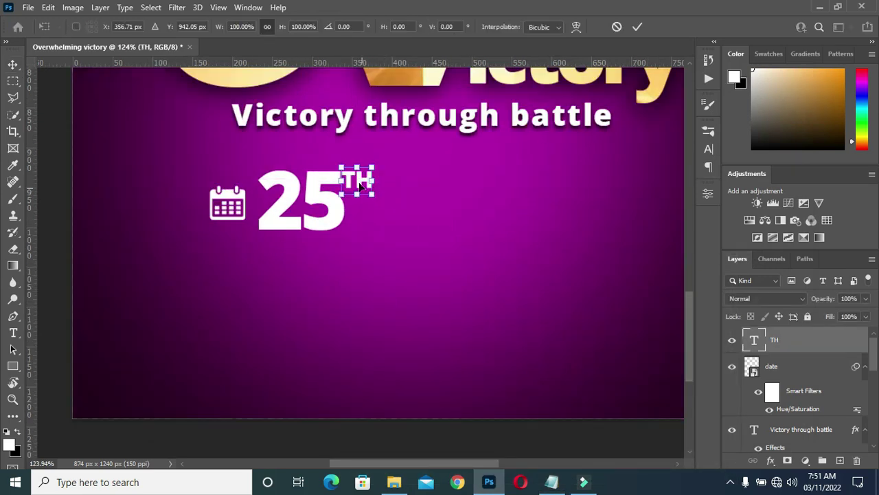
{"action": "key", "text": "ctrl+j"}
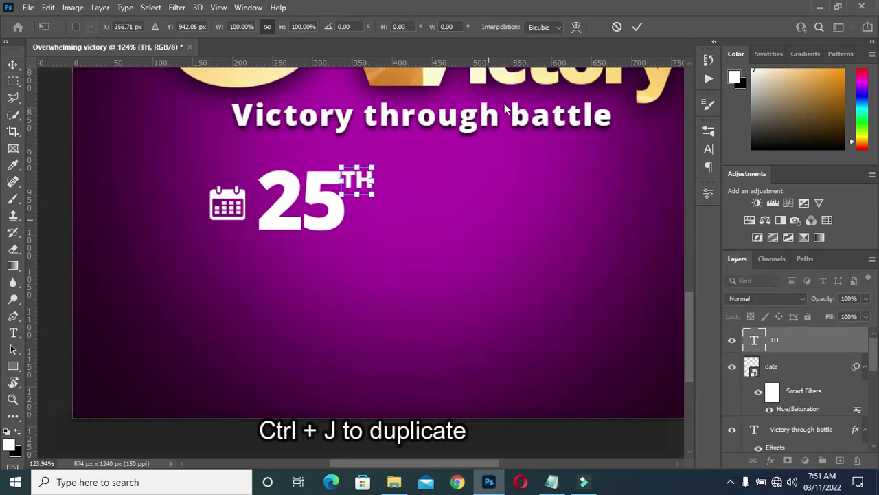
{"action": "key", "text": "Return"}
{"action": "left_click_drag", "start_coordinate": [362, 181], "coordinate": [364, 201]}
{"action": "scroll", "coordinate": [362, 180], "scroll_direction": "up", "scroll_amount": 1}
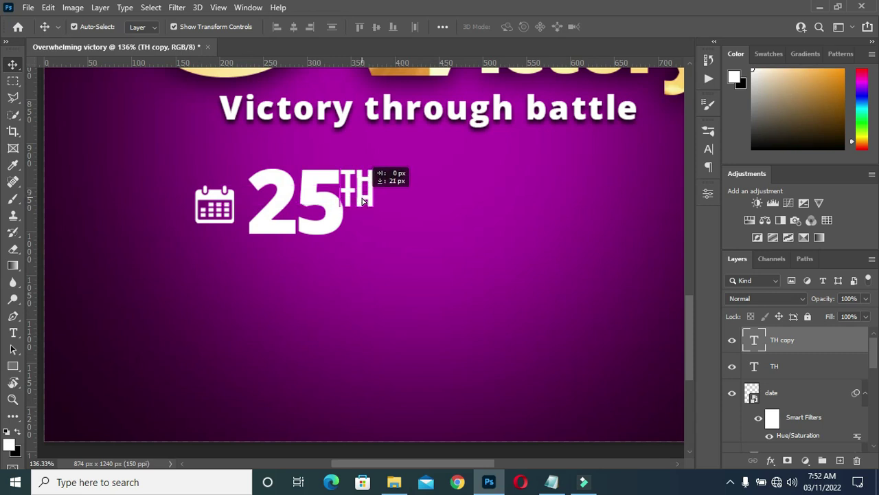
{"action": "left_click_drag", "start_coordinate": [364, 201], "coordinate": [365, 201]}
Replace the copy's text with the pasted 'MARCH', left-aligned
{"action": "double_click", "coordinate": [363, 206]}
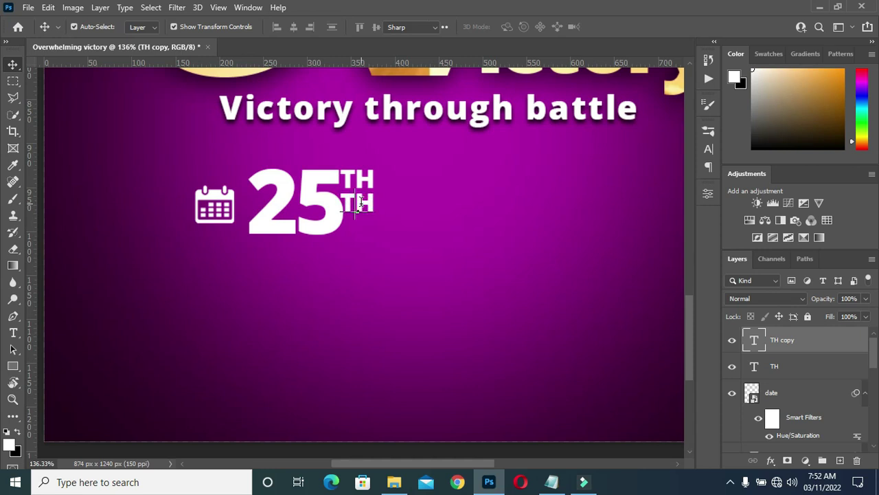
{"action": "left_click", "coordinate": [376, 206]}
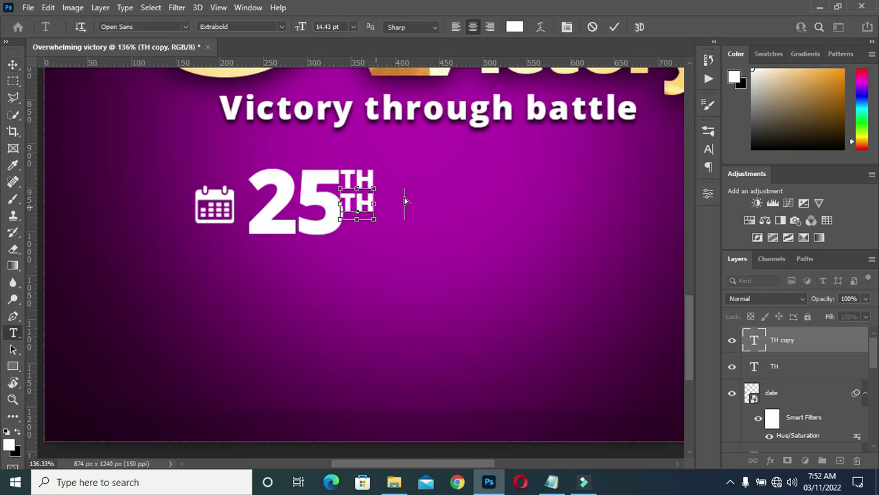
{"action": "key", "text": "ctrl+v"}
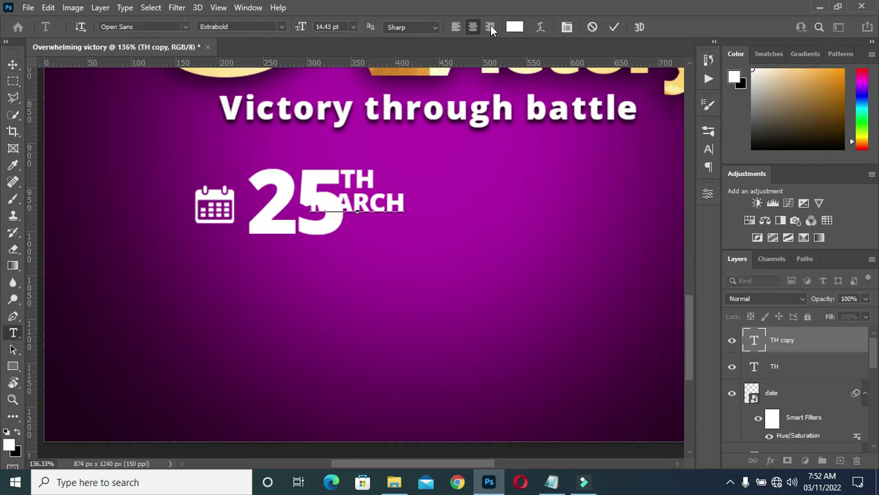
{"action": "left_click", "coordinate": [456, 26]}
{"action": "left_click", "coordinate": [614, 27]}
{"action": "scroll", "coordinate": [399, 204], "scroll_direction": "up", "scroll_amount": 1}
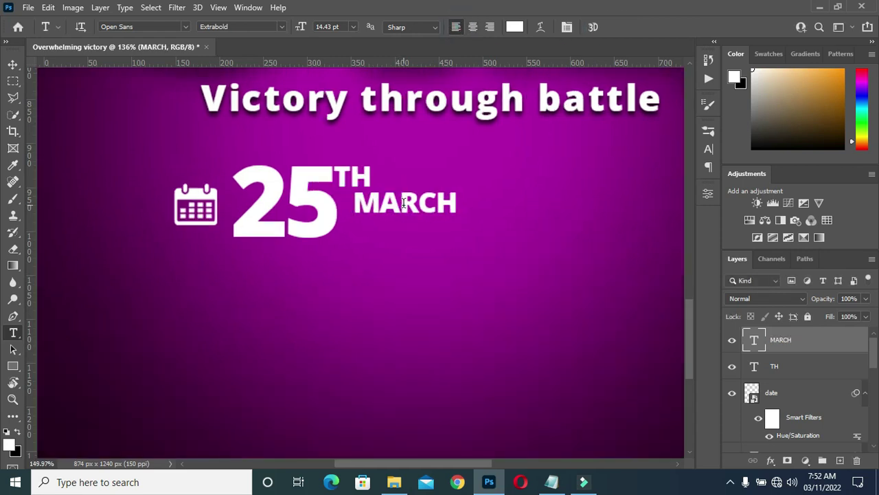
Move MARCH beside the '25', directly beneath 'TH'
{"action": "left_click", "coordinate": [12, 63]}
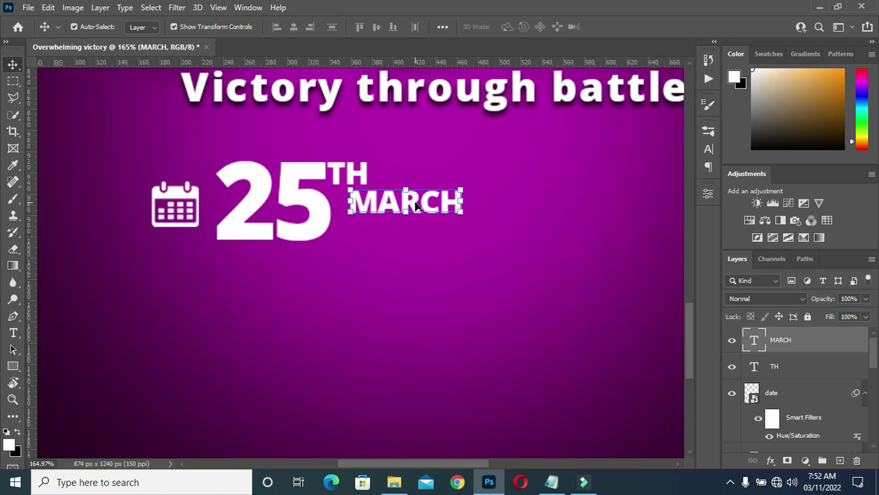
{"action": "left_click_drag", "start_coordinate": [416, 204], "coordinate": [397, 203]}
{"action": "key", "text": "Up"}
{"action": "key", "text": "Up"}
{"action": "key", "text": "Up"}
{"action": "key", "text": "Up"}
{"action": "key", "text": "Right"}
{"action": "key", "text": "Right"}
{"action": "scroll", "coordinate": [447, 194], "scroll_direction": "down", "scroll_amount": 3}
Scale MARCH down to about 83% and nudge it up slightly
{"action": "left_click", "coordinate": [445, 195]}
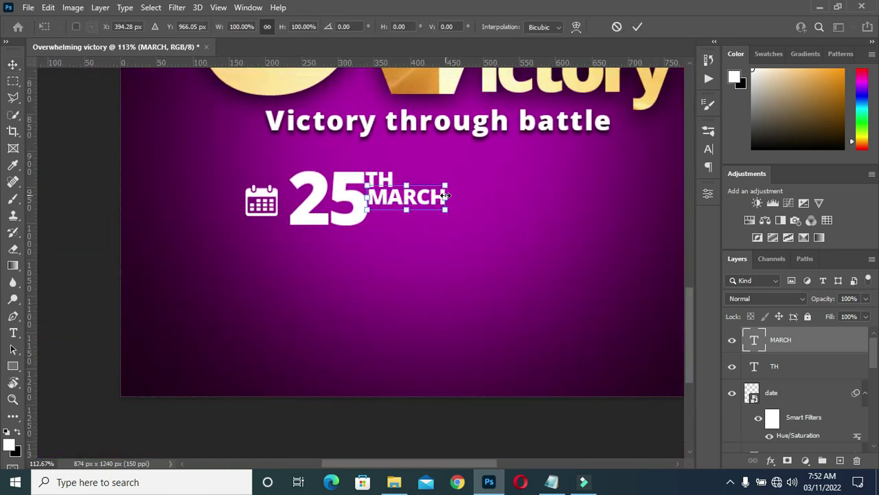
{"action": "left_click_drag", "start_coordinate": [446, 195], "coordinate": [432, 197]}
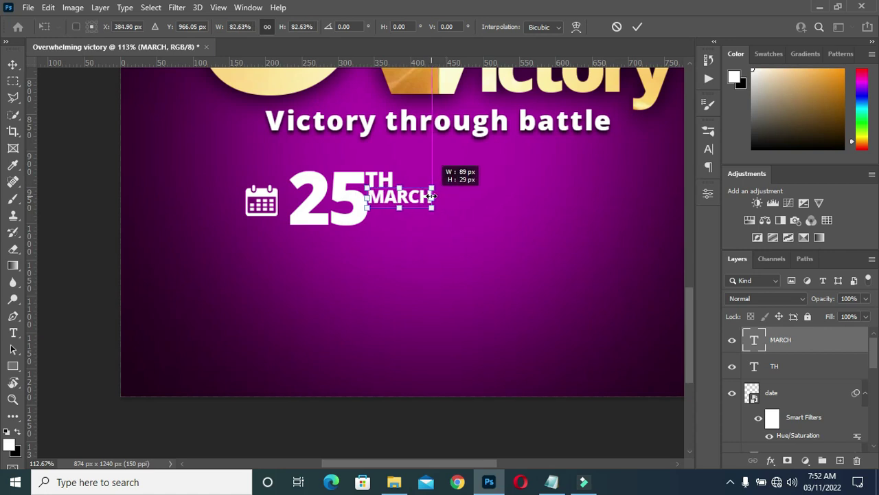
{"action": "left_click", "coordinate": [636, 27]}
{"action": "key", "text": "Up"}
{"action": "key", "text": "Up"}
{"action": "left_click", "coordinate": [113, 227]}
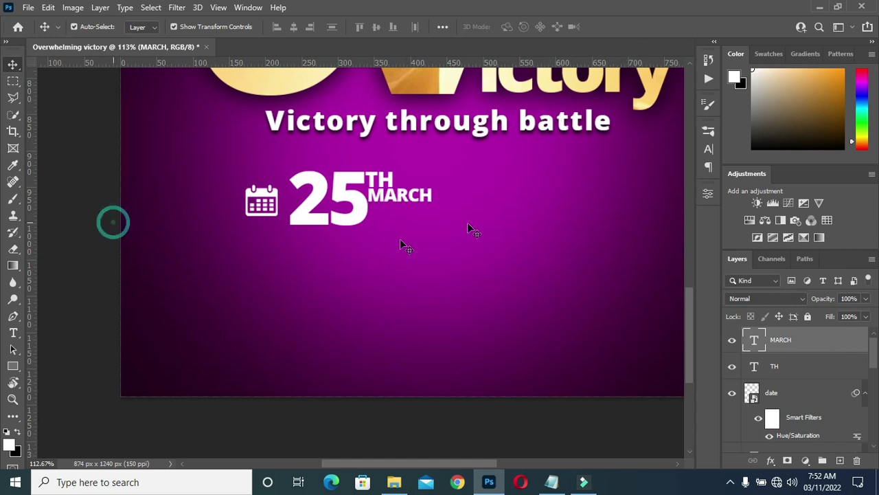
{"action": "scroll", "coordinate": [435, 215], "scroll_direction": "up", "scroll_amount": 3}
Duplicate MARCH below itself and replace its text with '2022' copied from the notes
{"action": "left_click", "coordinate": [397, 192]}
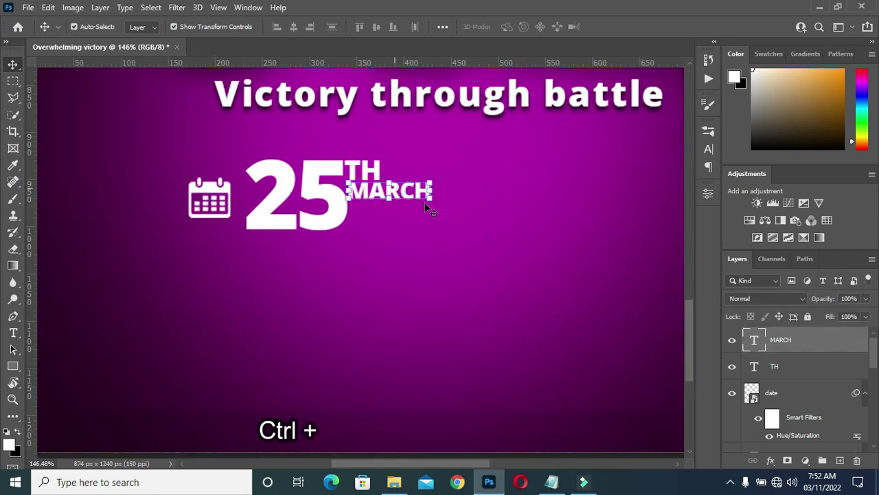
{"action": "key", "text": "ctrl+j"}
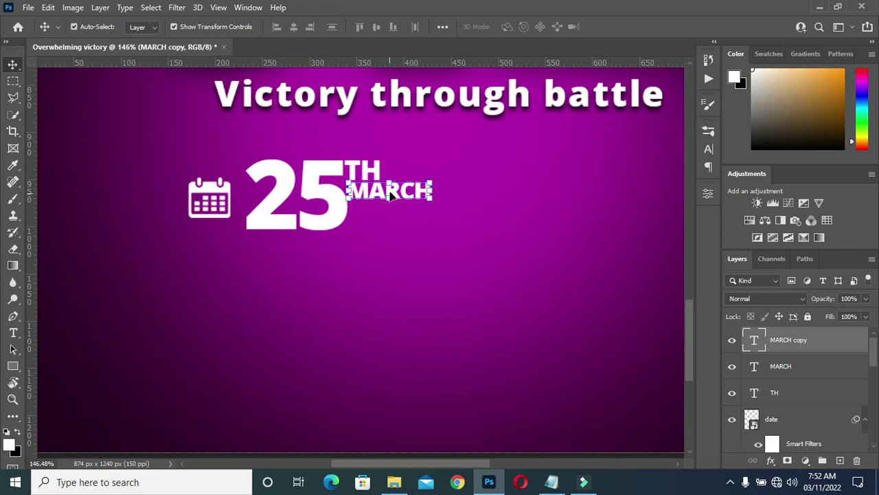
{"action": "left_click_drag", "start_coordinate": [389, 199], "coordinate": [392, 214]}
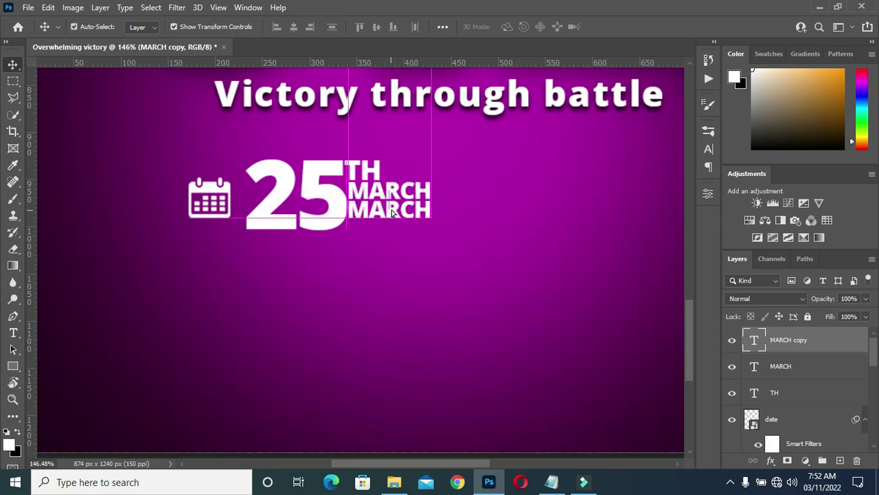
{"action": "double_click", "coordinate": [392, 211]}
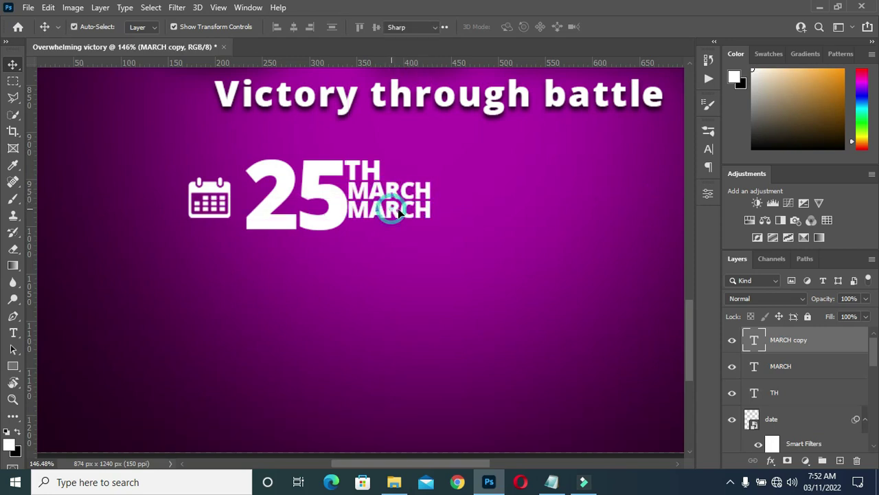
{"action": "left_click", "coordinate": [551, 482]}
{"action": "left_click_drag", "start_coordinate": [214, 266], "coordinate": [238, 266]}
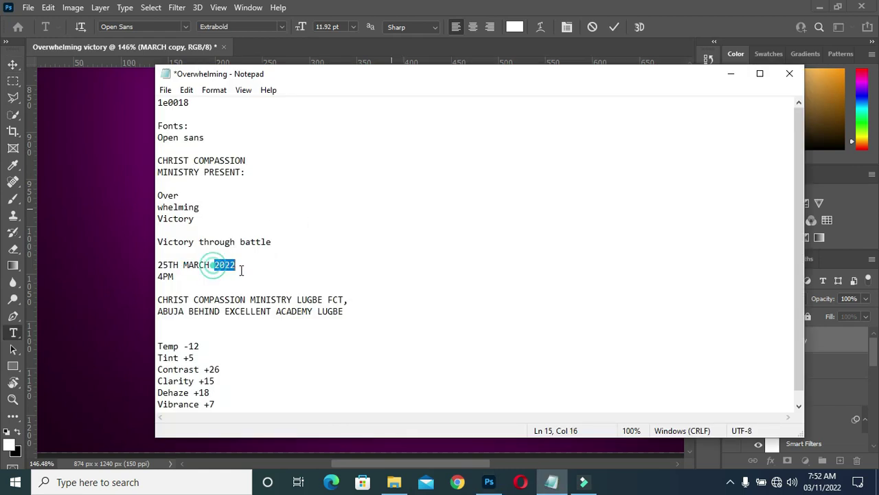
{"action": "key", "text": "ctrl+c"}
{"action": "left_click", "coordinate": [731, 74]}
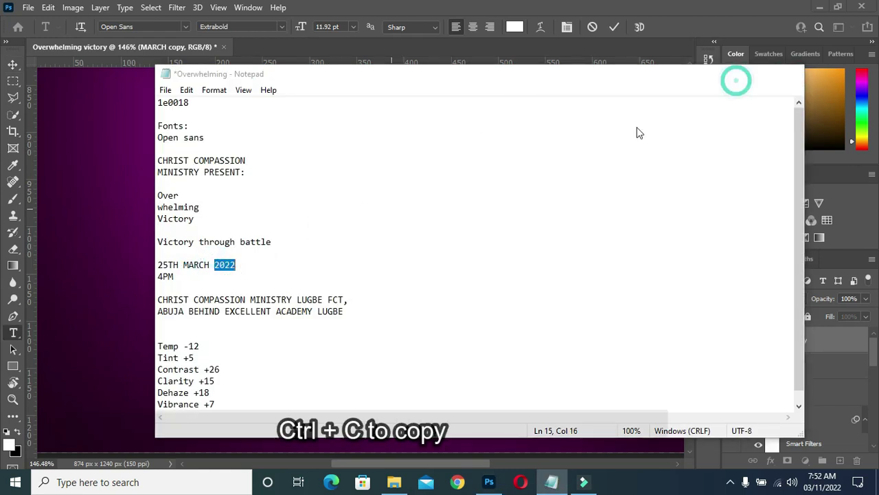
{"action": "key", "text": "ctrl+v"}
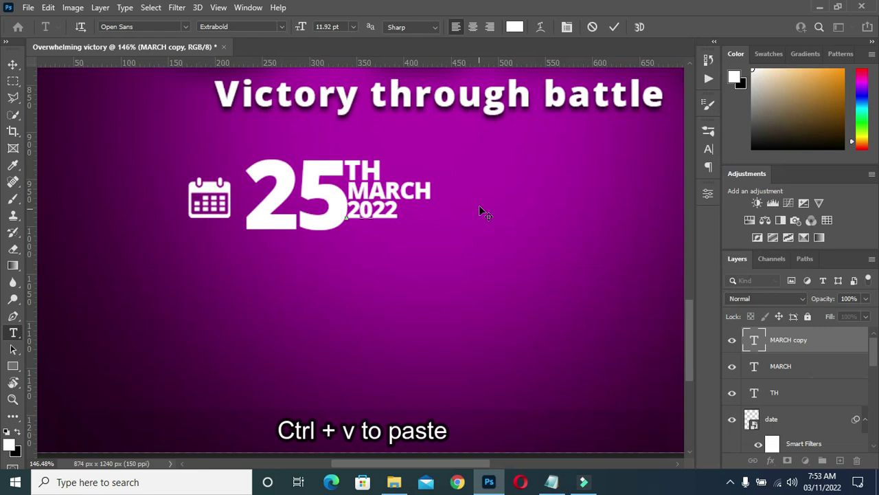
{"action": "left_click", "coordinate": [614, 27]}
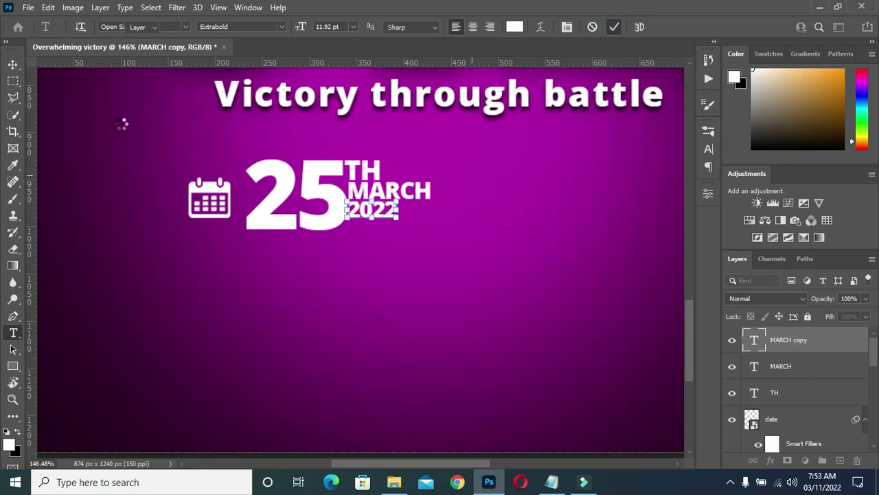
Enlarge the '2022' text to about 164% so it matches MARCH's width
{"action": "left_click", "coordinate": [13, 65]}
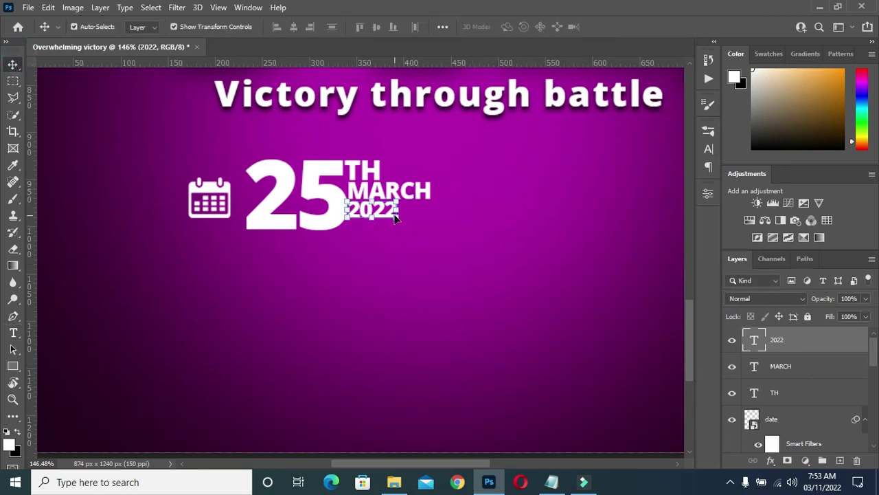
{"action": "left_click_drag", "start_coordinate": [395, 218], "coordinate": [430, 243]}
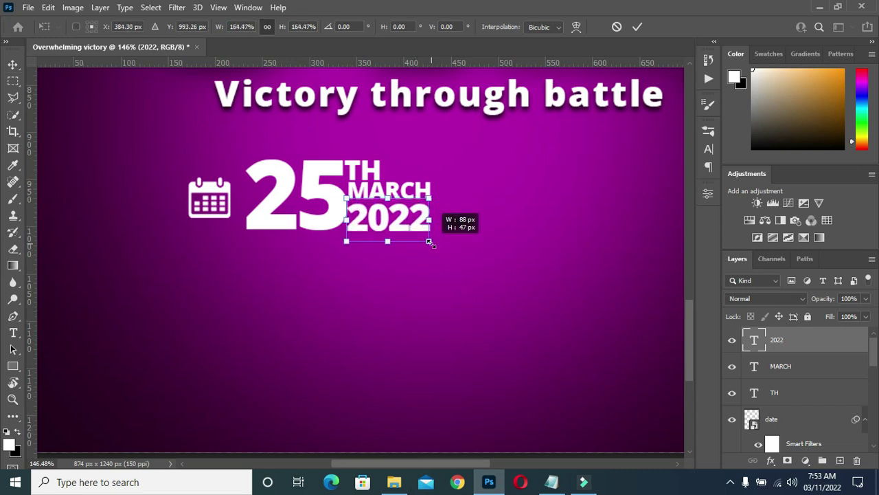
{"action": "left_click_drag", "start_coordinate": [430, 244], "coordinate": [430, 243]}
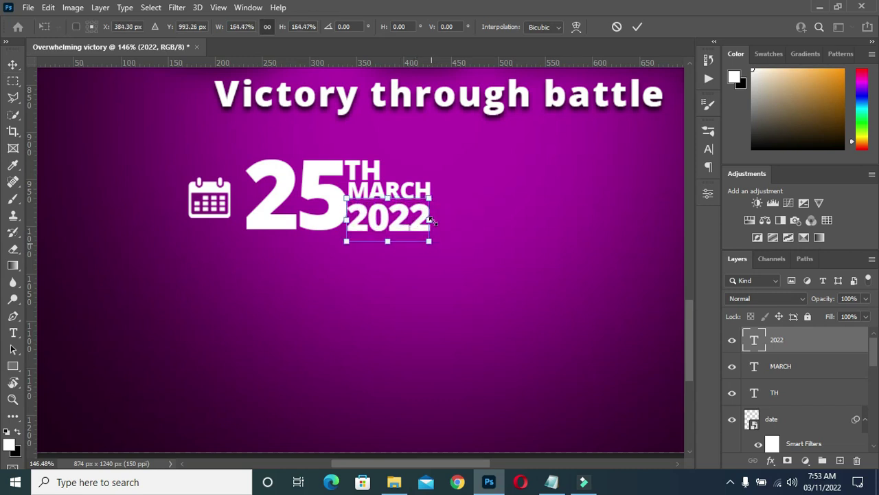
{"action": "key", "text": "Return"}
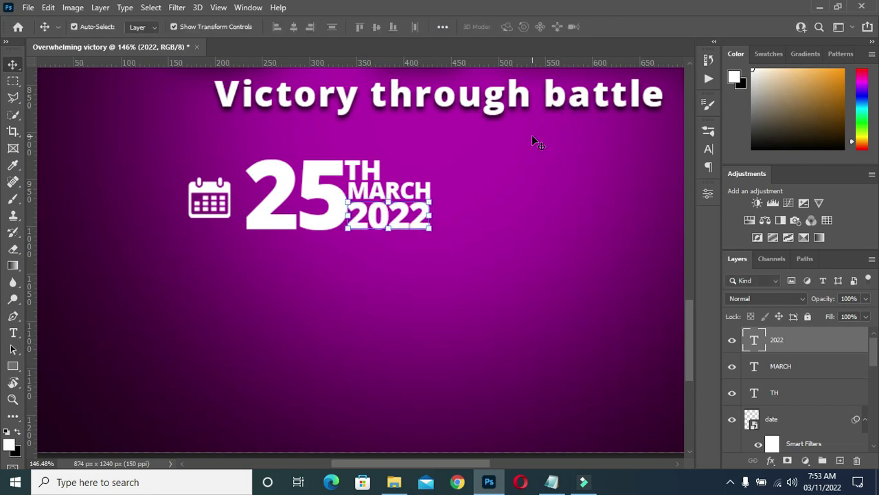
{"action": "scroll", "coordinate": [275, 228], "scroll_direction": "down", "scroll_amount": 3}
Select the 2022 layer and collapse the date, Victory through battle and title-group effect lists
{"action": "left_click", "coordinate": [92, 219]}
{"action": "scroll", "coordinate": [369, 209], "scroll_direction": "down", "scroll_amount": 2}
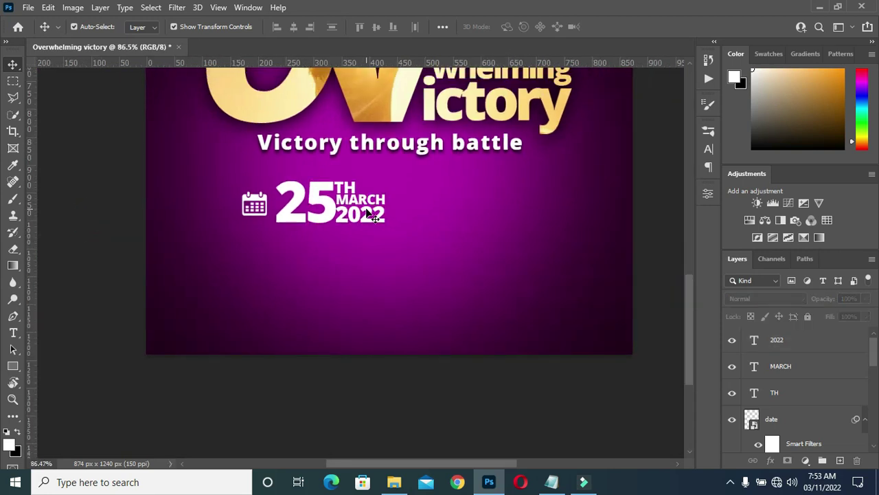
{"action": "scroll", "coordinate": [370, 214], "scroll_direction": "down", "scroll_amount": 1}
{"action": "scroll", "coordinate": [507, 261], "scroll_direction": "down", "scroll_amount": 1}
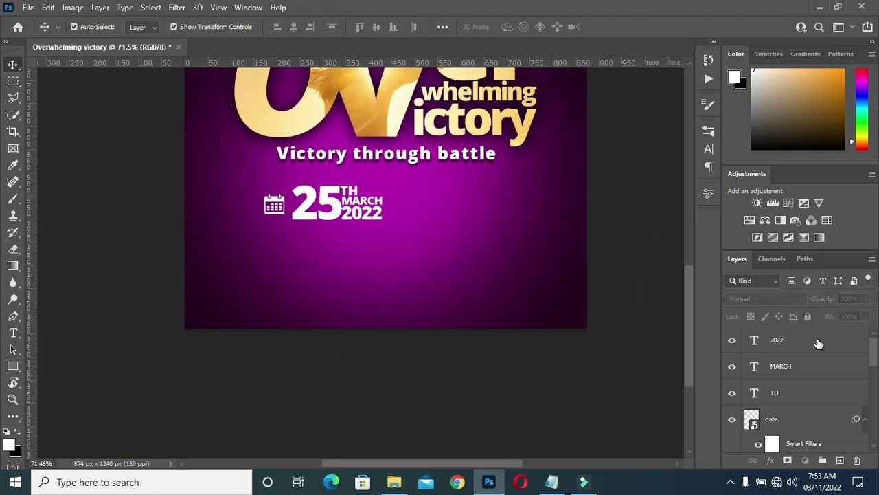
{"action": "left_click", "coordinate": [818, 345]}
{"action": "scroll", "coordinate": [803, 399], "scroll_direction": "down", "scroll_amount": 2}
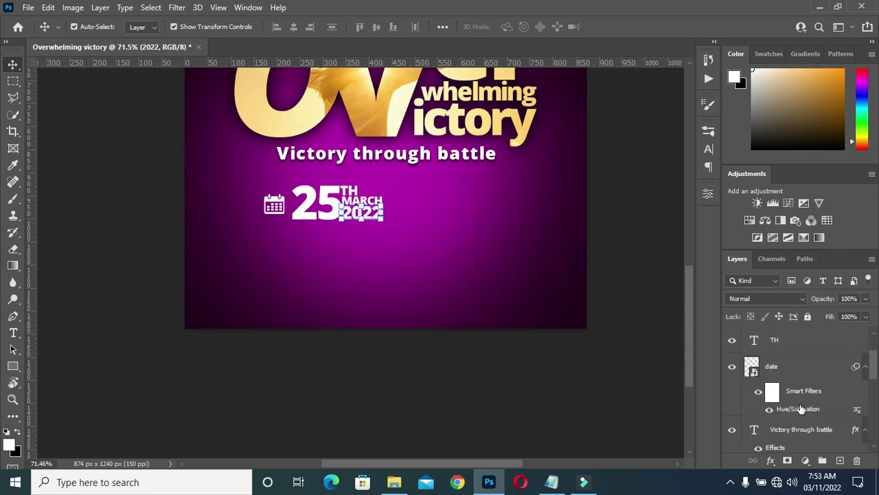
{"action": "left_click", "coordinate": [864, 369]}
{"action": "left_click", "coordinate": [866, 421]}
{"action": "scroll", "coordinate": [862, 385], "scroll_direction": "down", "scroll_amount": 2}
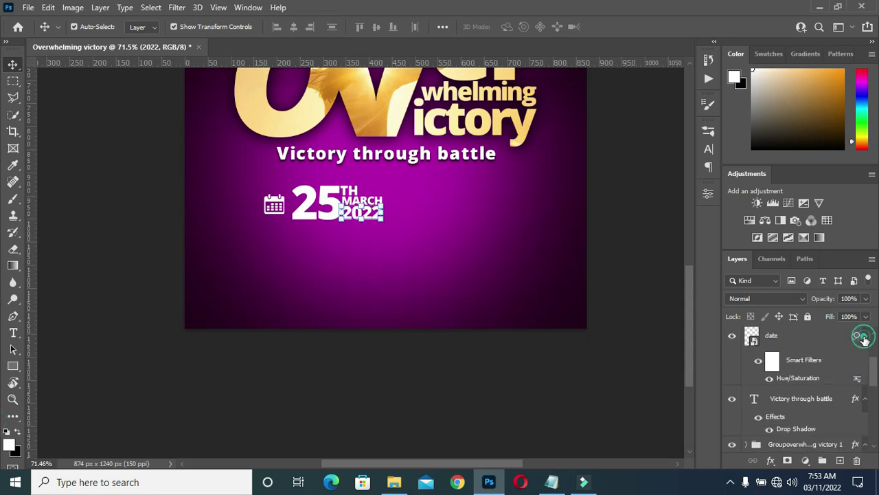
{"action": "left_click", "coordinate": [865, 338]}
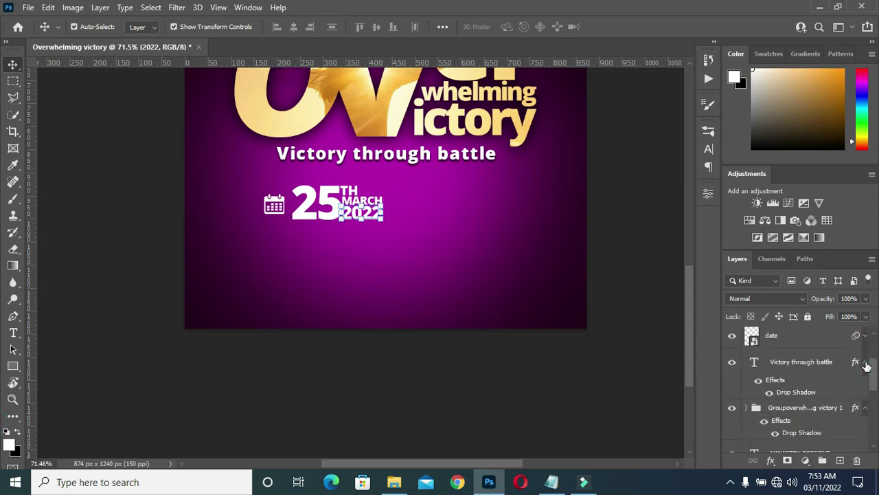
{"action": "left_click", "coordinate": [865, 364]}
{"action": "left_click", "coordinate": [863, 384]}
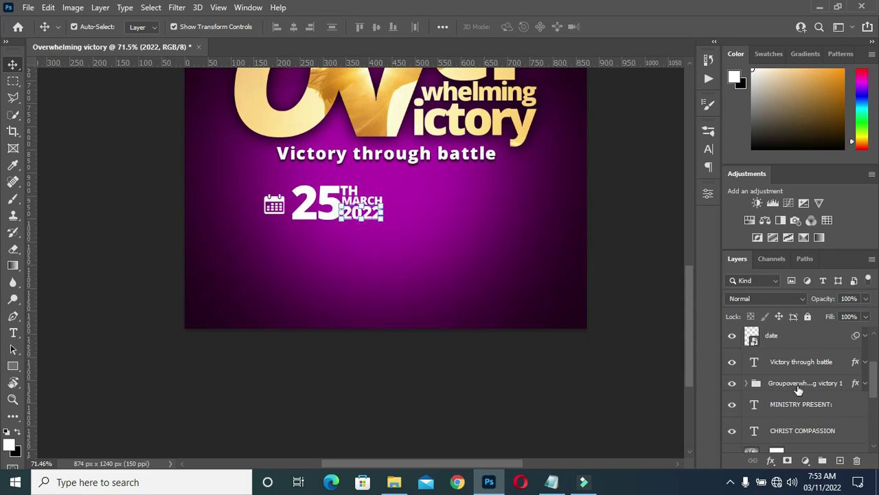
{"action": "scroll", "coordinate": [798, 389], "scroll_direction": "up", "scroll_amount": 2}
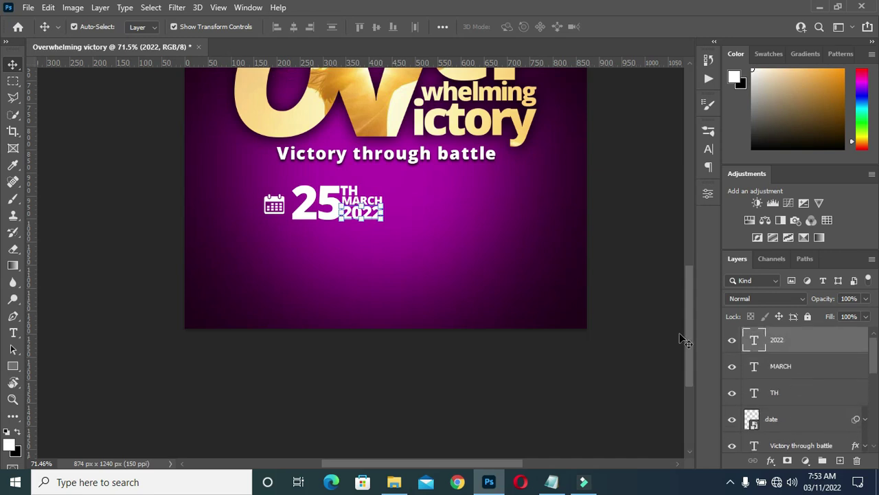
Move the 25 text layer up the stack to sit just below TH
{"action": "left_click", "coordinate": [307, 215]}
{"action": "mouse_move", "coordinate": [766, 438]}
{"action": "left_mouse_down"}
{"action": "mouse_move", "coordinate": [815, 347]}
{"action": "mouse_move", "coordinate": [812, 392]}
{"action": "left_mouse_up"}
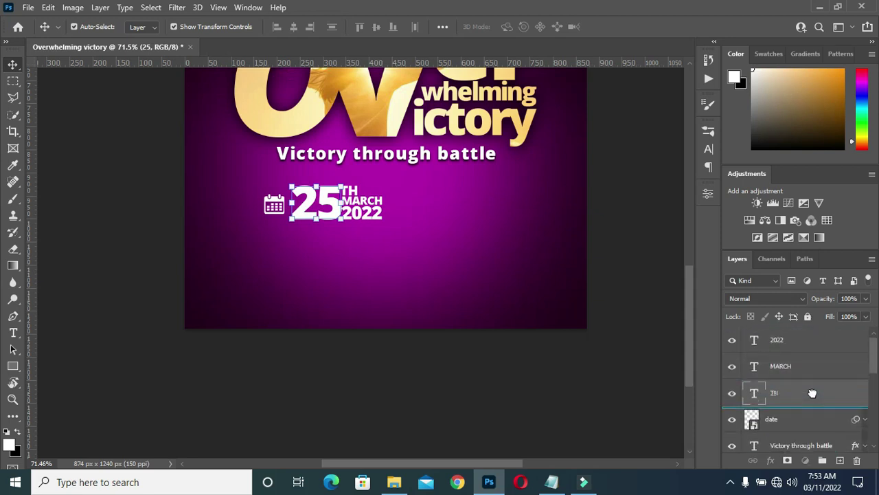
{"action": "left_click_drag", "start_coordinate": [812, 393], "coordinate": [813, 396]}
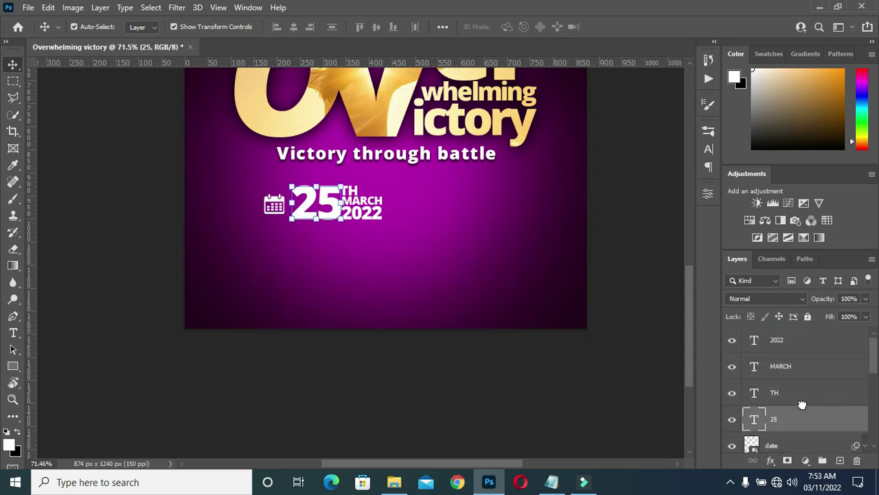
{"action": "scroll", "coordinate": [330, 199], "scroll_direction": "up", "scroll_amount": 3}
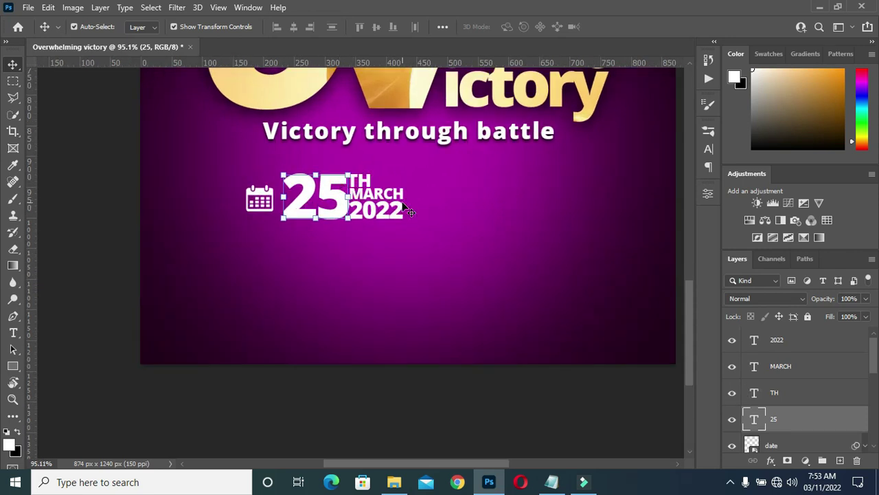
Duplicate 25, move the copy right of the date block, and put it at the stack top
{"action": "key", "text": "ctrl+j"}
{"action": "key", "text": "ctrl"}
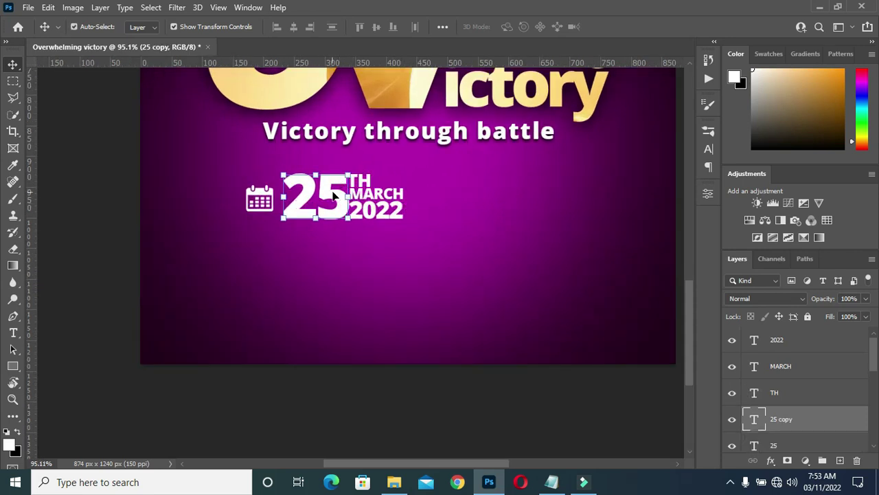
{"action": "left_click_drag", "start_coordinate": [334, 196], "coordinate": [517, 201]}
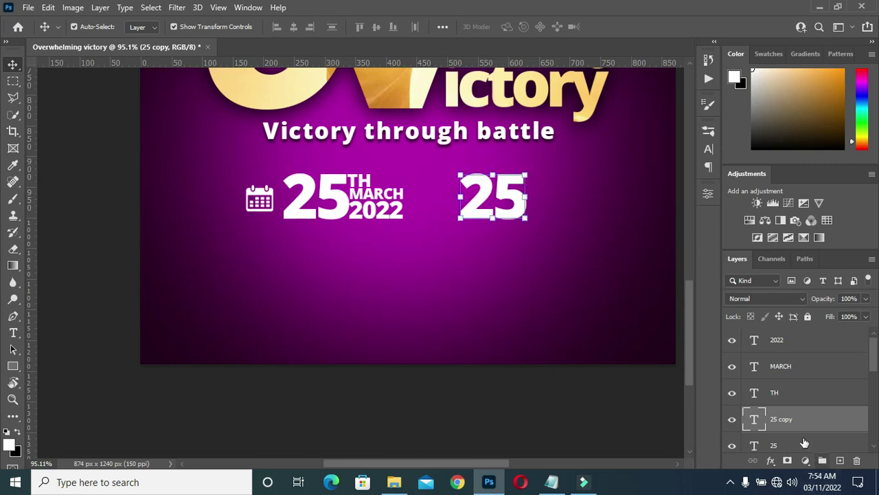
{"action": "left_click_drag", "start_coordinate": [795, 424], "coordinate": [795, 346]}
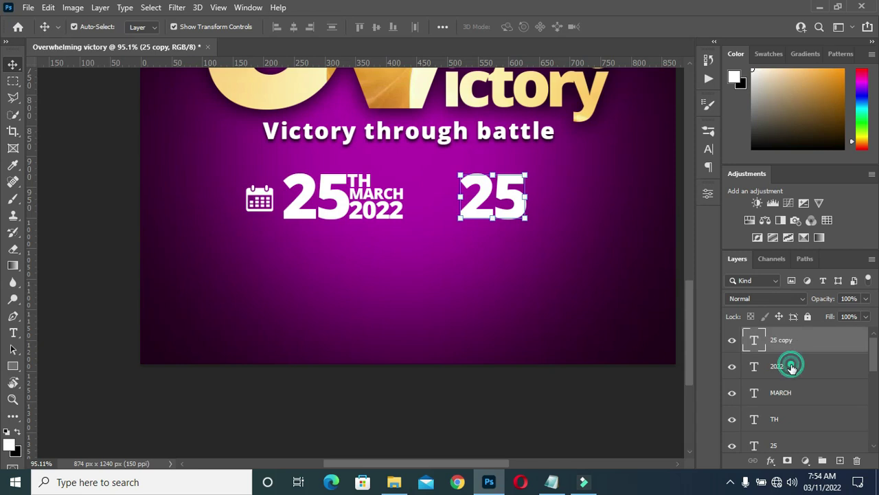
{"action": "left_click", "coordinate": [792, 369]}
{"action": "scroll", "coordinate": [792, 369], "scroll_direction": "down", "scroll_amount": 3}
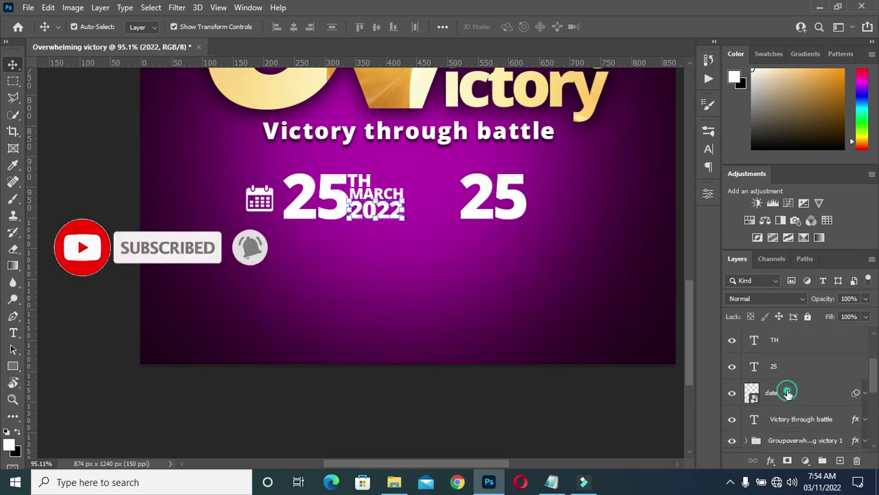
Group the calendar icon with the 25, TH, MARCH and 2022 layers as DATE
{"action": "left_click", "coordinate": [788, 392], "text": "shift"}
{"action": "key", "text": "ctrl+g"}
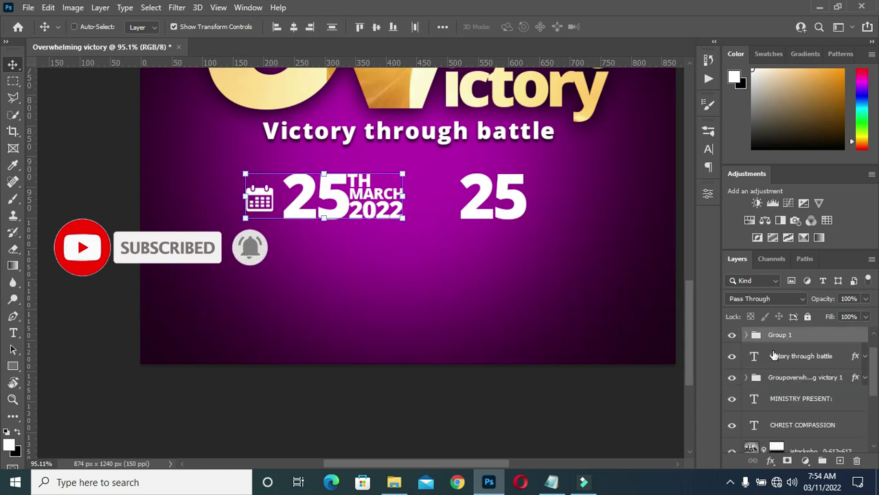
{"action": "left_click", "coordinate": [781, 336]}
{"action": "double_click", "coordinate": [779, 335]}
{"action": "type", "text": "DATE"}
{"action": "key", "text": "Return"}
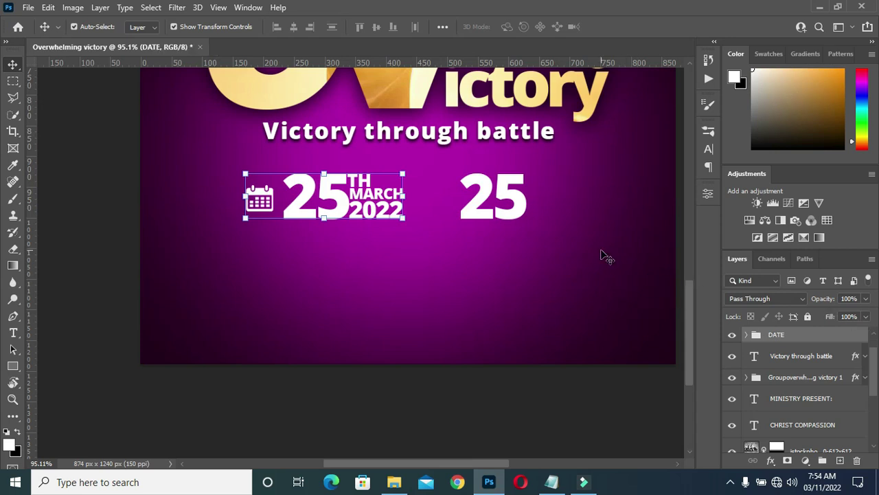
{"action": "left_click", "coordinate": [482, 426]}
{"action": "scroll", "coordinate": [529, 235], "scroll_direction": "up", "scroll_amount": 1}
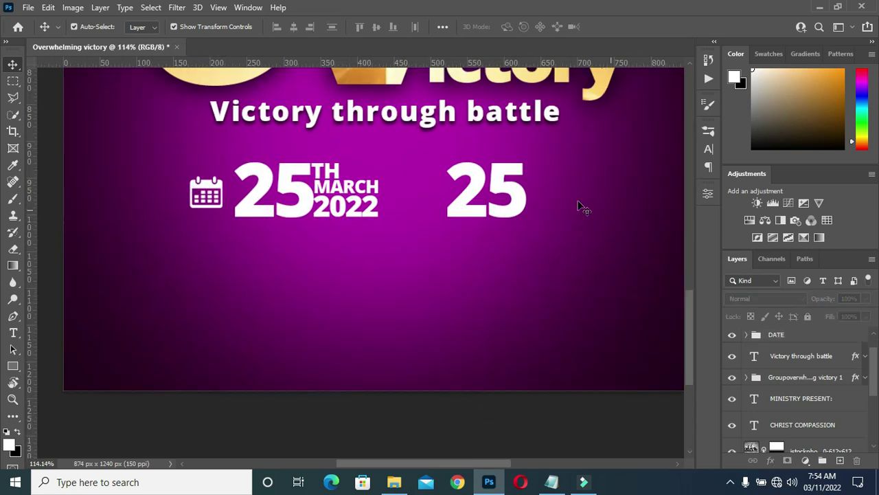
Place the 8004-200 alarm-clock image at about 11% just left of the second 25
{"action": "scroll", "coordinate": [582, 207], "scroll_direction": "up", "scroll_amount": 1}
{"action": "left_click", "coordinate": [522, 203], "text": "alt"}
{"action": "left_click", "coordinate": [791, 363]}
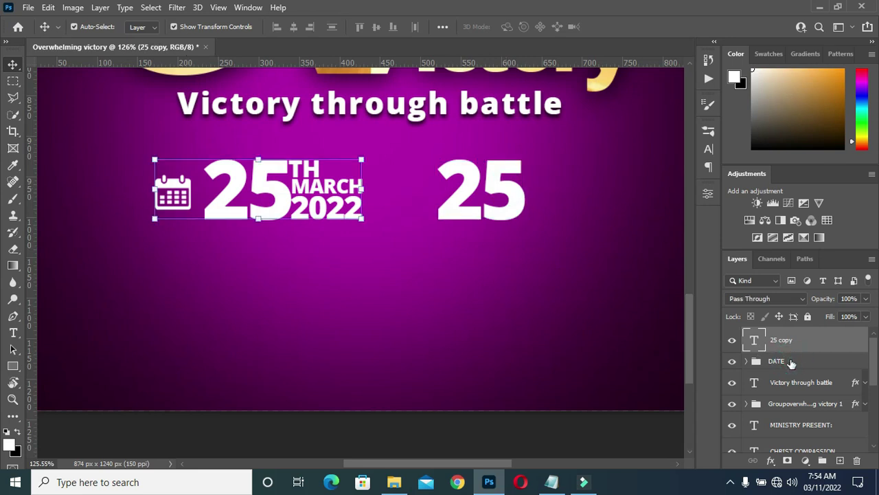
{"action": "left_click", "coordinate": [404, 486]}
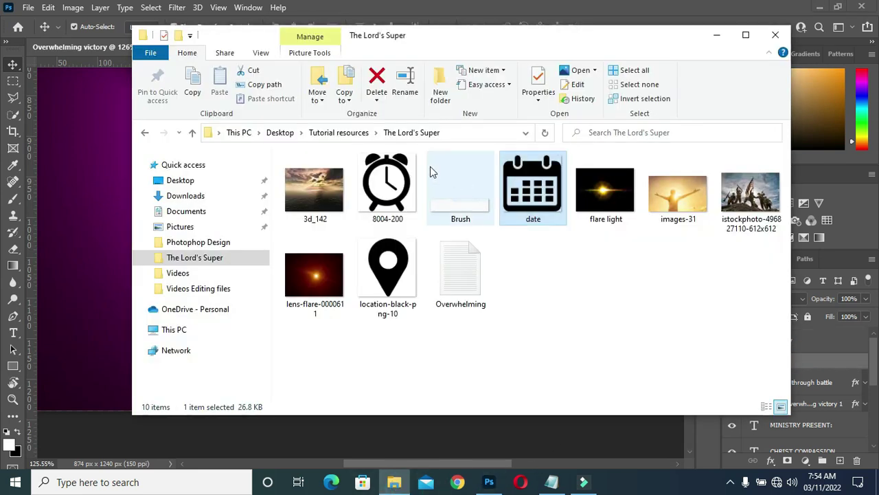
{"action": "mouse_move", "coordinate": [412, 180]}
{"action": "left_mouse_down"}
{"action": "mouse_move", "coordinate": [412, 392]}
{"action": "mouse_move", "coordinate": [404, 197]}
{"action": "left_mouse_up"}
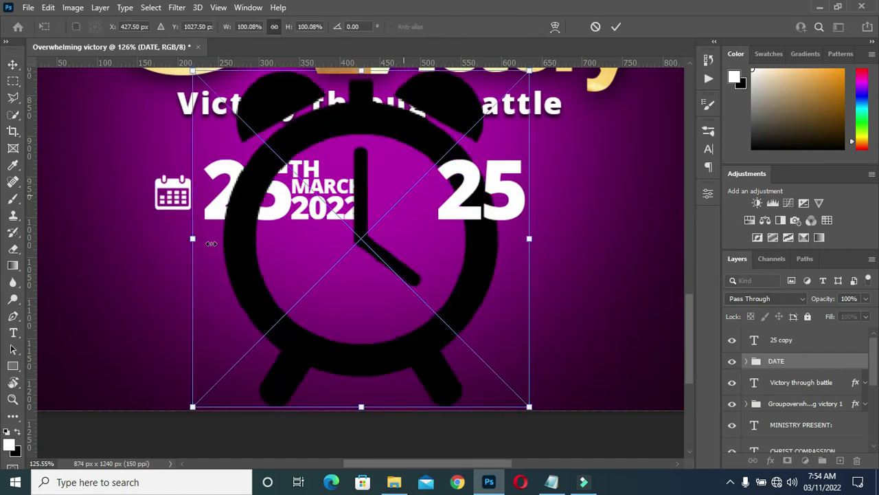
{"action": "mouse_move", "coordinate": [193, 240]}
{"action": "left_mouse_down"}
{"action": "mouse_move", "coordinate": [503, 249]}
{"action": "mouse_move", "coordinate": [496, 254]}
{"action": "mouse_move", "coordinate": [415, 194]}
{"action": "left_mouse_up"}
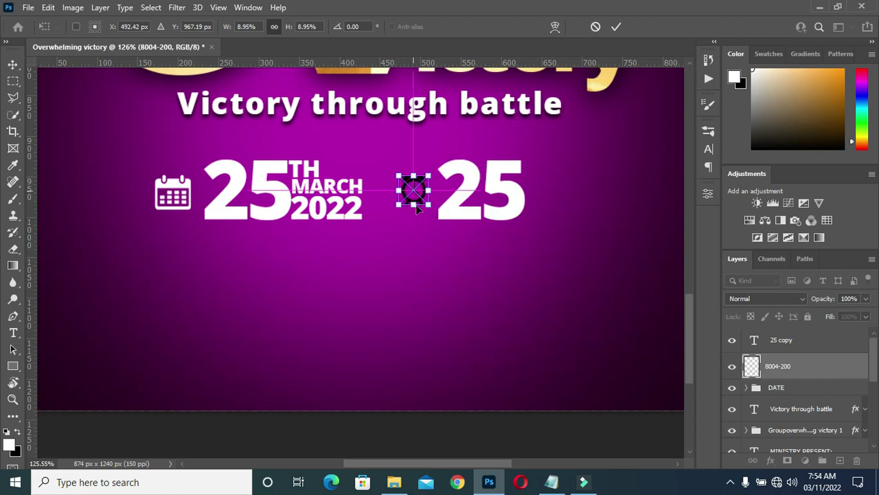
{"action": "left_click_drag", "start_coordinate": [428, 190], "coordinate": [436, 191]}
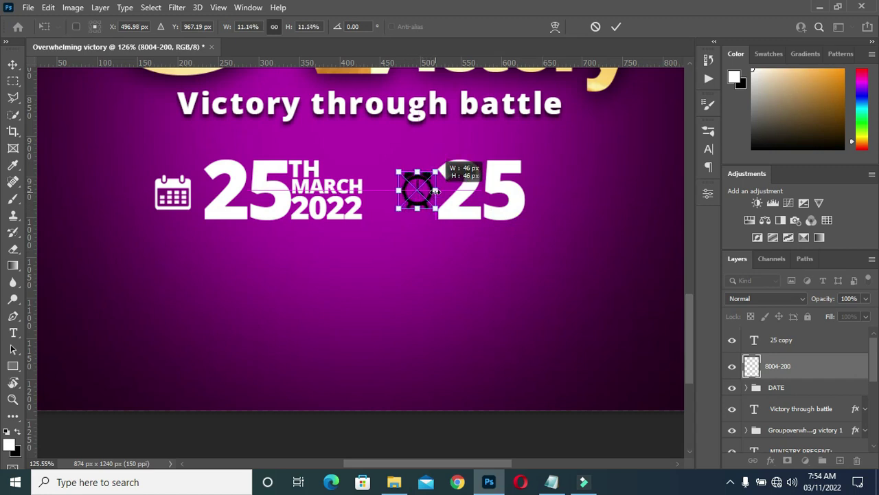
{"action": "left_click", "coordinate": [616, 26]}
{"action": "key", "text": "Return"}
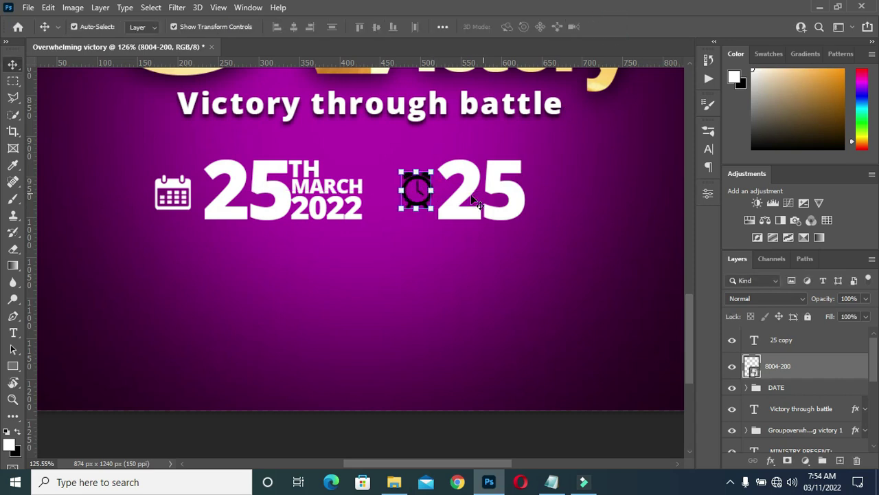
{"action": "key", "text": "Left"}
{"action": "key", "text": "Left"}
{"action": "key", "text": "Left"}
{"action": "key", "text": "Left"}
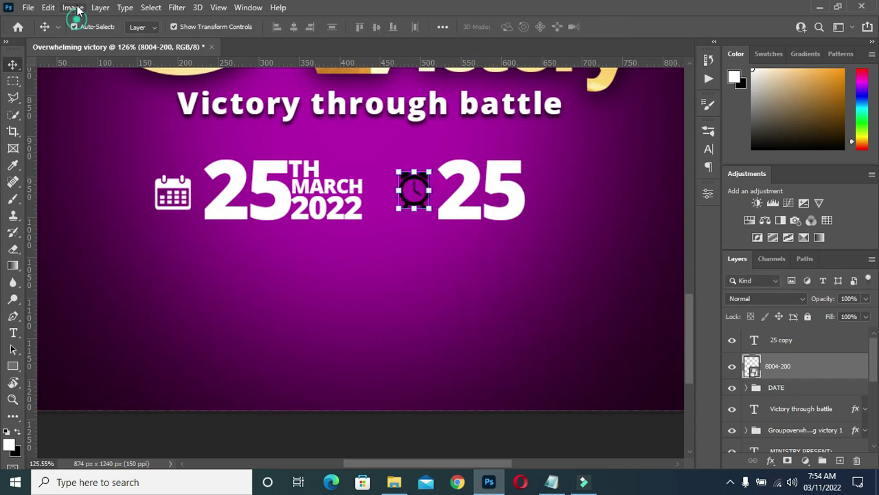
Whiten the clock icon with a Hue/Saturation adjustment at Lightness +100
{"action": "left_click", "coordinate": [76, 10]}
{"action": "left_click", "coordinate": [275, 109]}
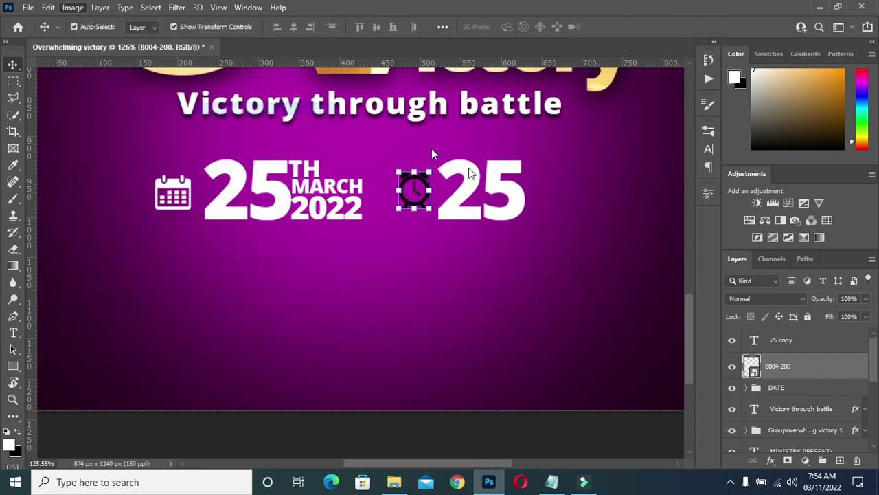
{"action": "left_click_drag", "start_coordinate": [403, 223], "coordinate": [496, 226]}
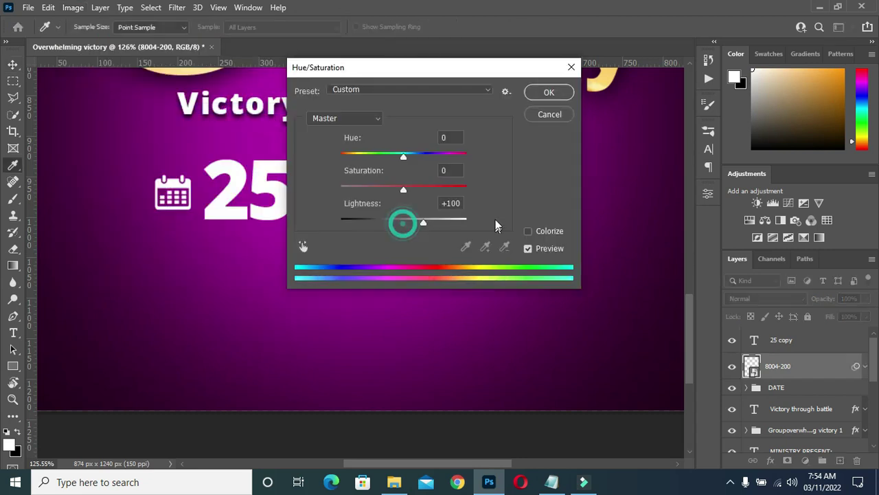
{"action": "left_click", "coordinate": [548, 92]}
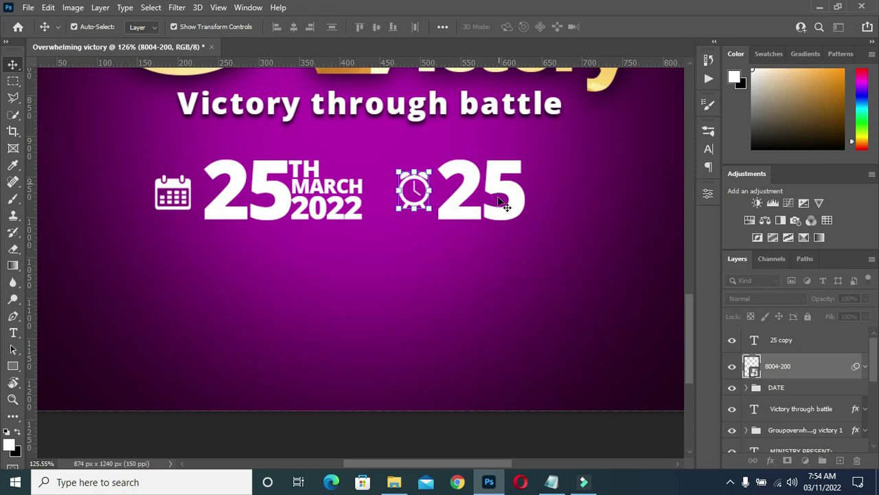
{"action": "scroll", "coordinate": [501, 202], "scroll_direction": "down", "scroll_amount": 3}
{"action": "scroll", "coordinate": [509, 205], "scroll_direction": "up", "scroll_amount": 1}
{"action": "scroll", "coordinate": [515, 206], "scroll_direction": "down", "scroll_amount": 1}
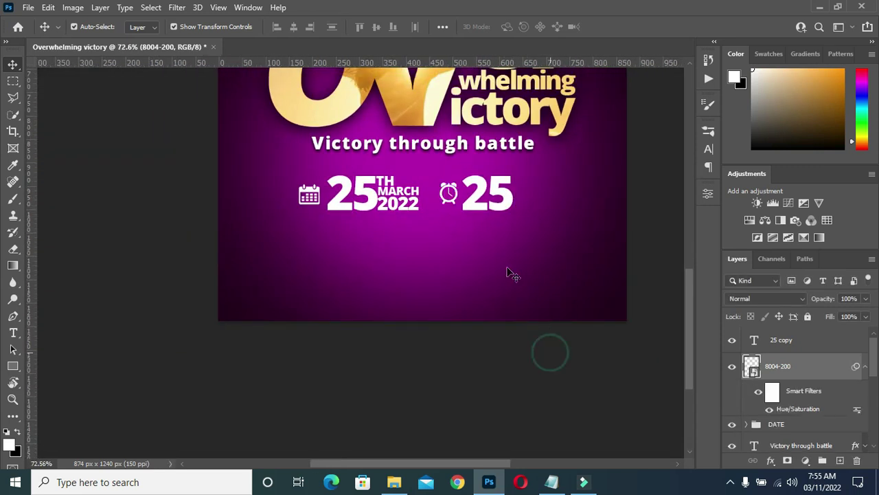
{"action": "scroll", "coordinate": [485, 207], "scroll_direction": "up", "scroll_amount": 1}
{"action": "scroll", "coordinate": [453, 192], "scroll_direction": "up", "scroll_amount": 1}
{"action": "scroll", "coordinate": [453, 192], "scroll_direction": "up", "scroll_amount": 1}
{"action": "scroll", "coordinate": [453, 192], "scroll_direction": "up", "scroll_amount": 1}
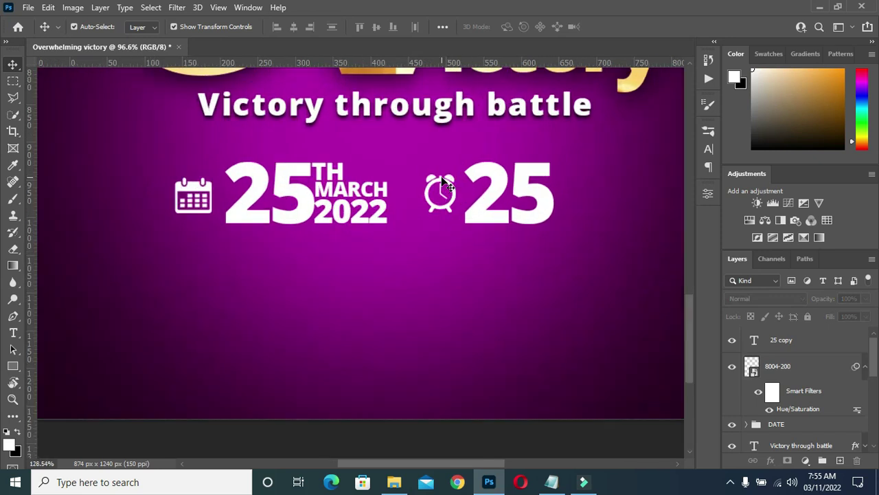
Scale the white clock icon slightly, to 10.17%
{"action": "left_click", "coordinate": [441, 182]}
{"action": "left_click_drag", "start_coordinate": [441, 173], "coordinate": [444, 178]}
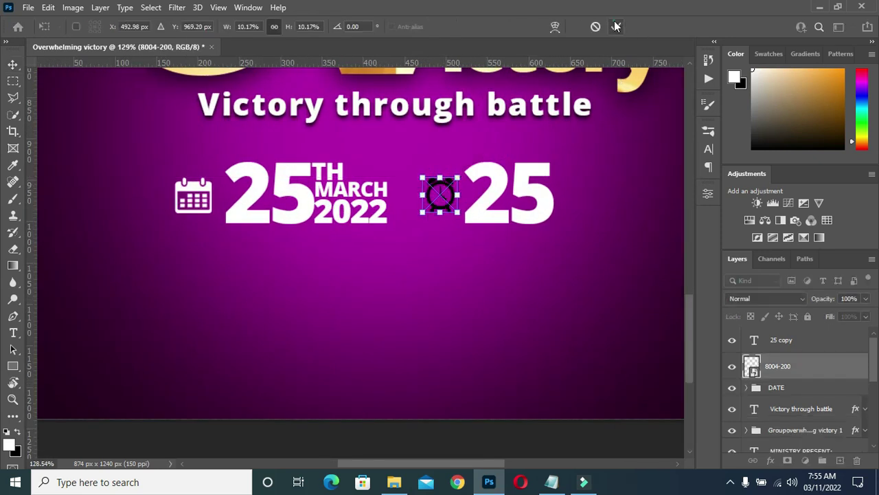
{"action": "left_click", "coordinate": [441, 435]}
{"action": "scroll", "coordinate": [434, 354], "scroll_direction": "down", "scroll_amount": 1}
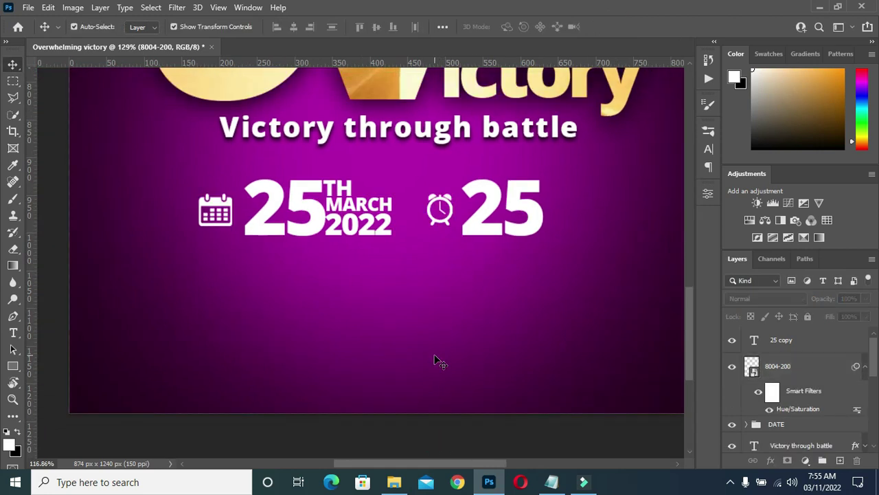
{"action": "left_click", "coordinate": [498, 197]}
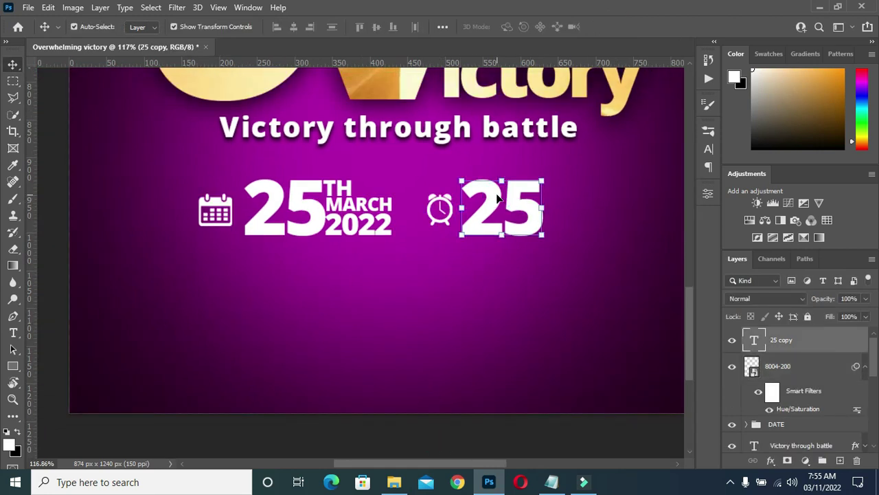
Replace the second 25 with 4PM copied from the Notepad event notes
{"action": "key", "text": "t"}
{"action": "left_click", "coordinate": [550, 487]}
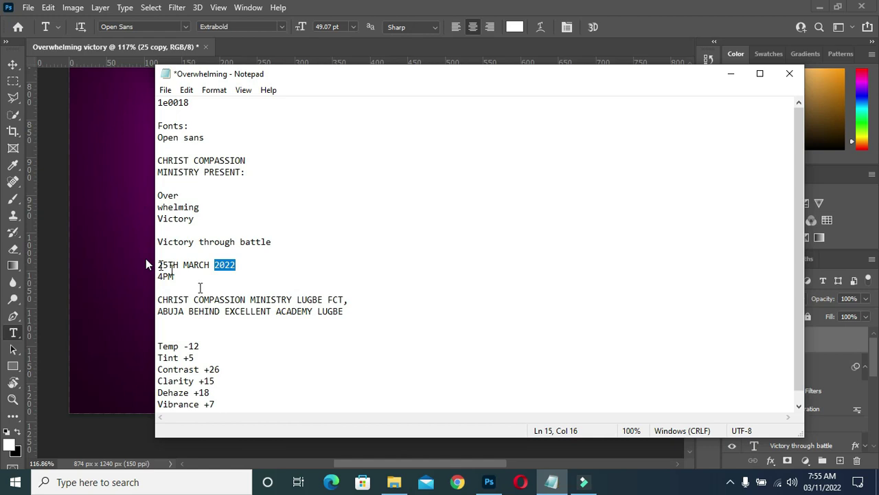
{"action": "left_click", "coordinate": [178, 277]}
{"action": "left_click_drag", "start_coordinate": [178, 277], "coordinate": [158, 277]}
{"action": "key", "text": "ctrl+c"}
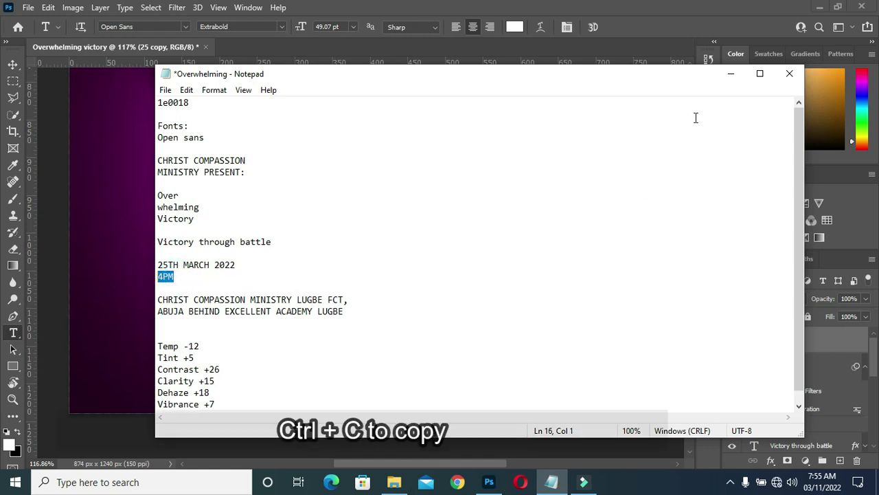
{"action": "left_click", "coordinate": [731, 73]}
{"action": "left_click", "coordinate": [493, 208]}
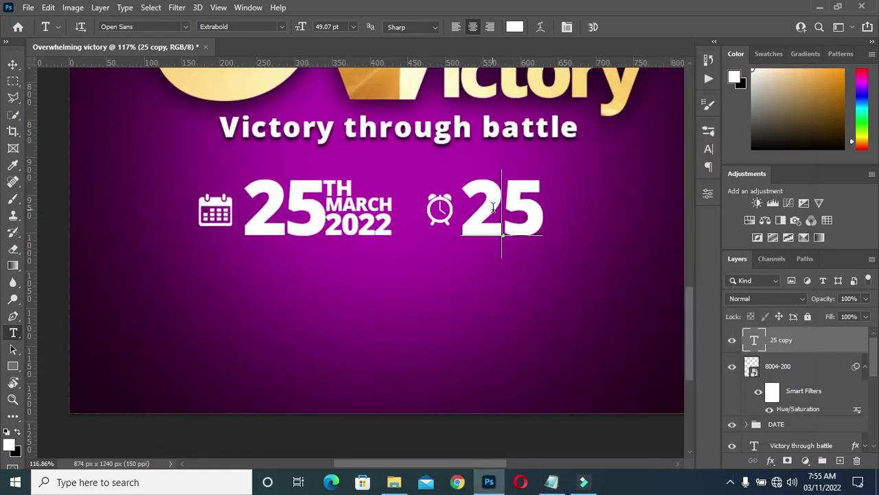
{"action": "key", "text": "ctrl+a"}
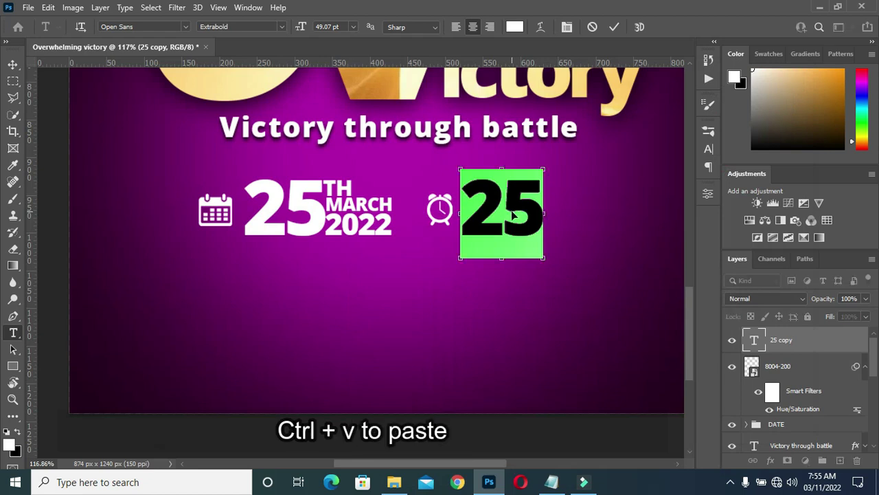
{"action": "key", "text": "ctrl+v"}
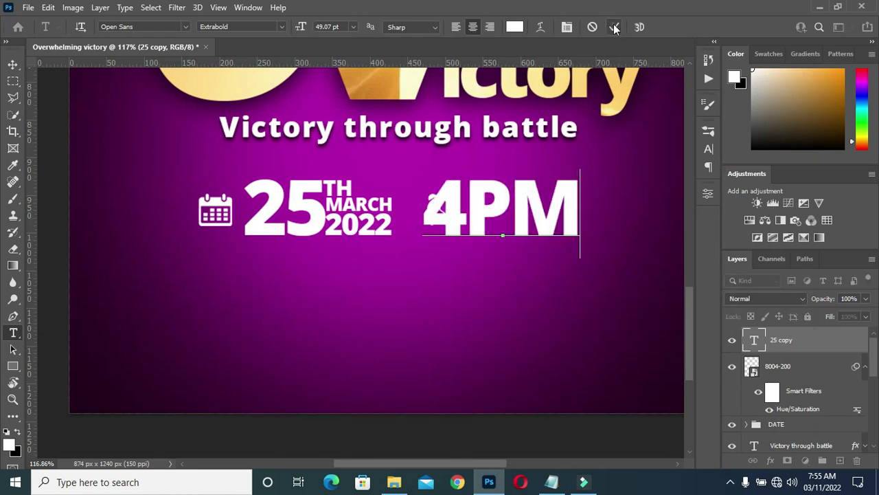
{"action": "left_click", "coordinate": [614, 27]}
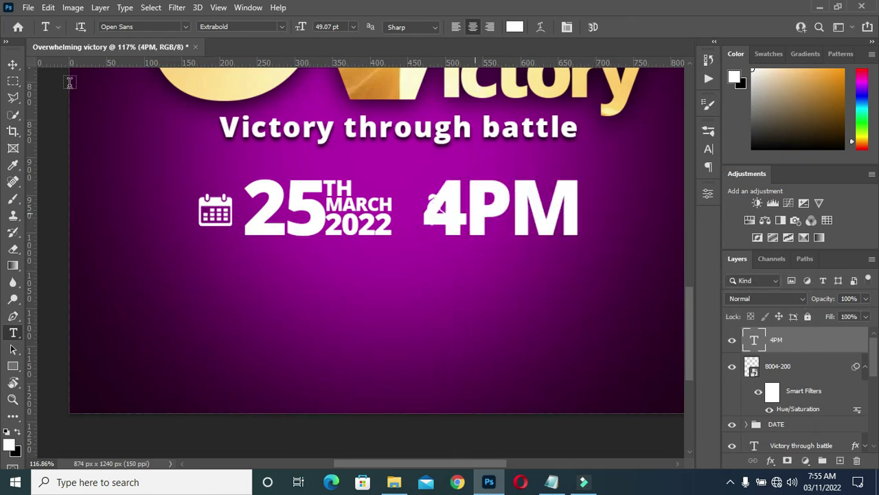
Scale the 4PM text to 64.29% so it fits beside the clock icon
{"action": "left_click", "coordinate": [13, 64]}
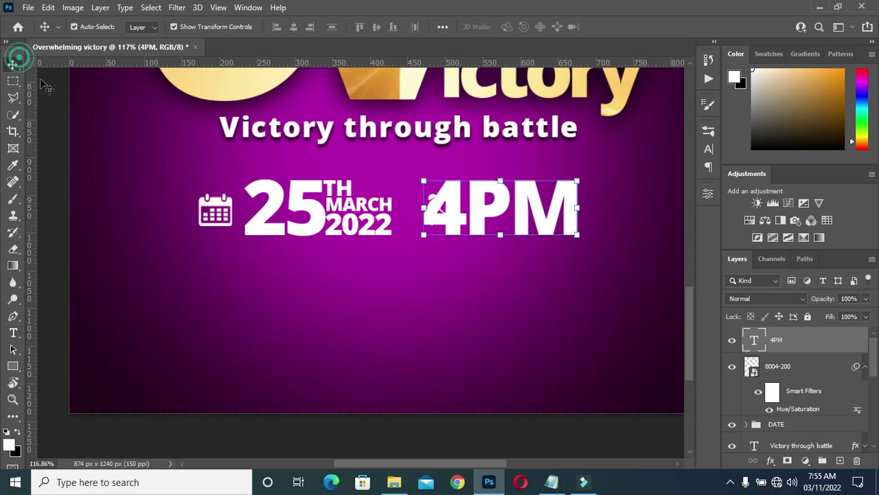
{"action": "left_click", "coordinate": [425, 209]}
{"action": "left_click_drag", "start_coordinate": [423, 214], "coordinate": [466, 218]}
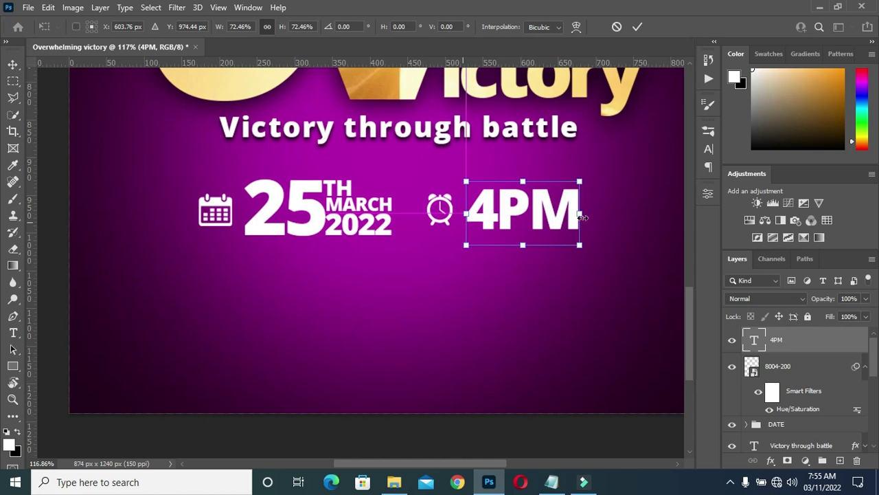
{"action": "left_click_drag", "start_coordinate": [579, 213], "coordinate": [566, 213]}
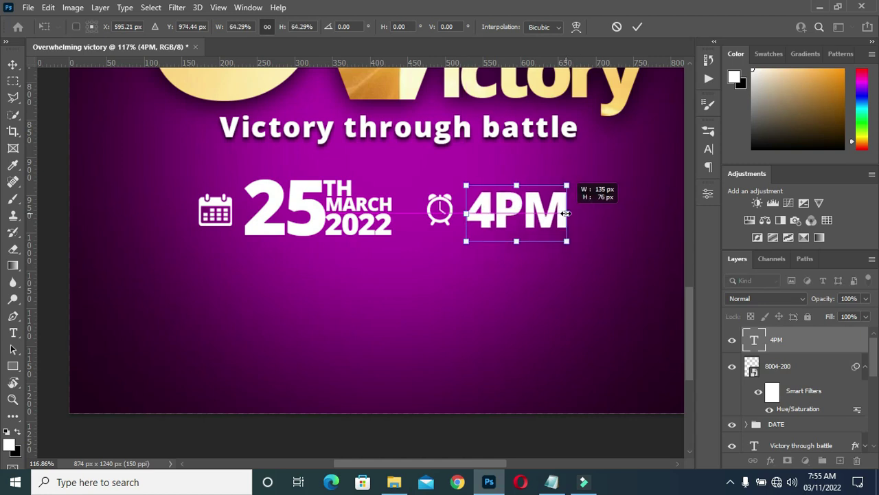
{"action": "left_click", "coordinate": [637, 28]}
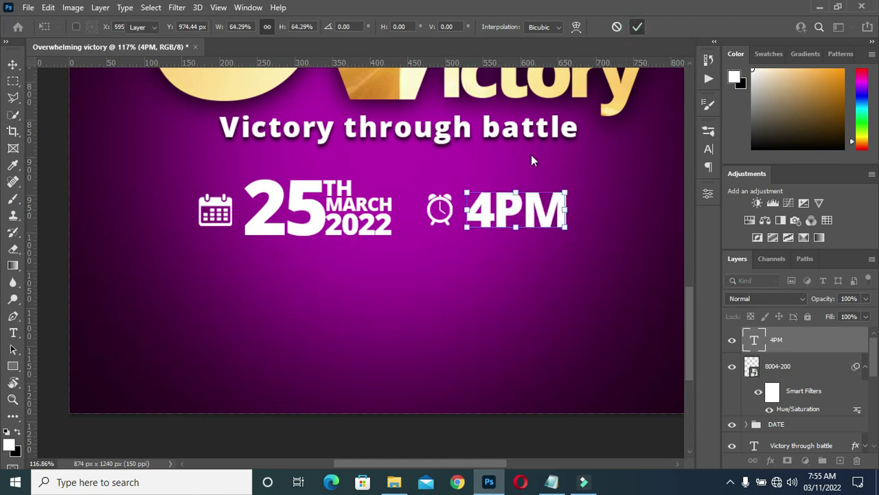
{"action": "scroll", "coordinate": [531, 155], "scroll_direction": "down", "scroll_amount": 5}
{"action": "left_click", "coordinate": [628, 243]}
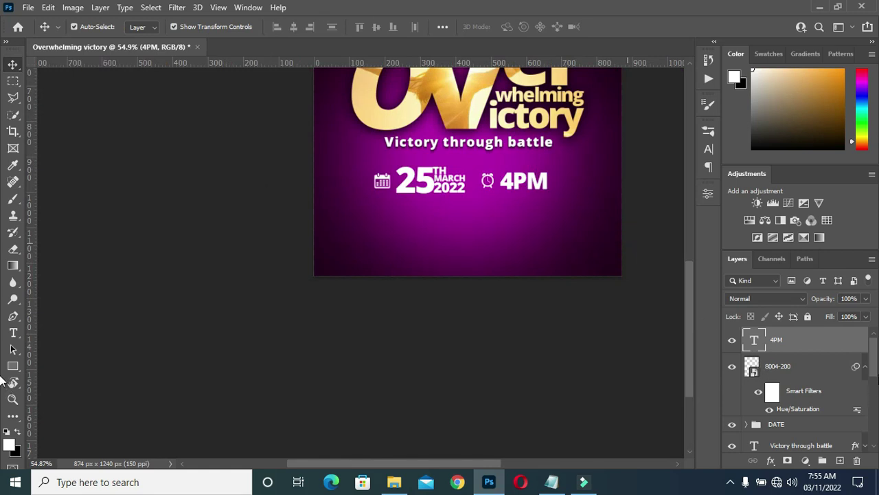
Group the 8004-200 clock icon and 4PM text layers into a group named TIME
{"action": "left_click", "coordinate": [863, 370]}
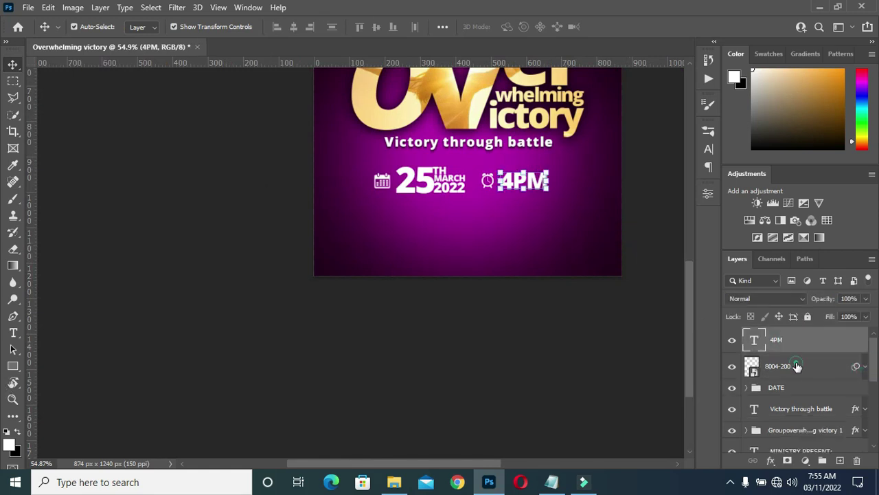
{"action": "left_click", "coordinate": [797, 366], "text": "ctrl"}
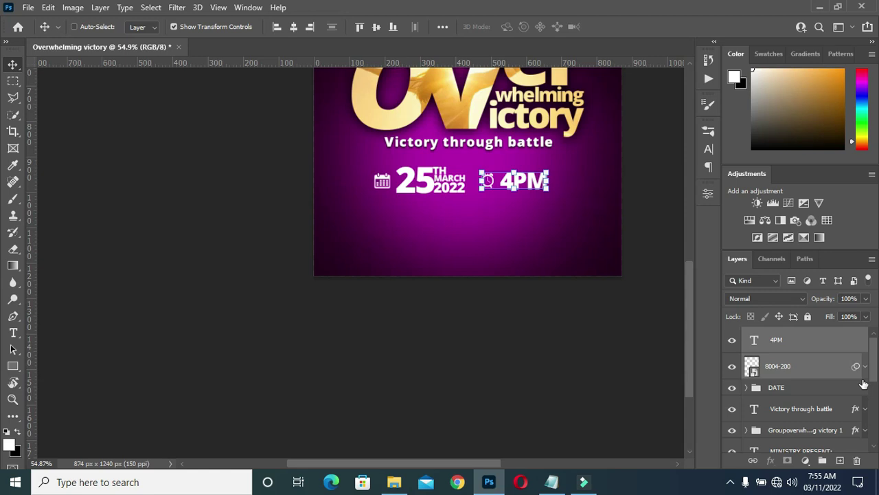
{"action": "key", "text": "ctrl+g"}
{"action": "double_click", "coordinate": [781, 334]}
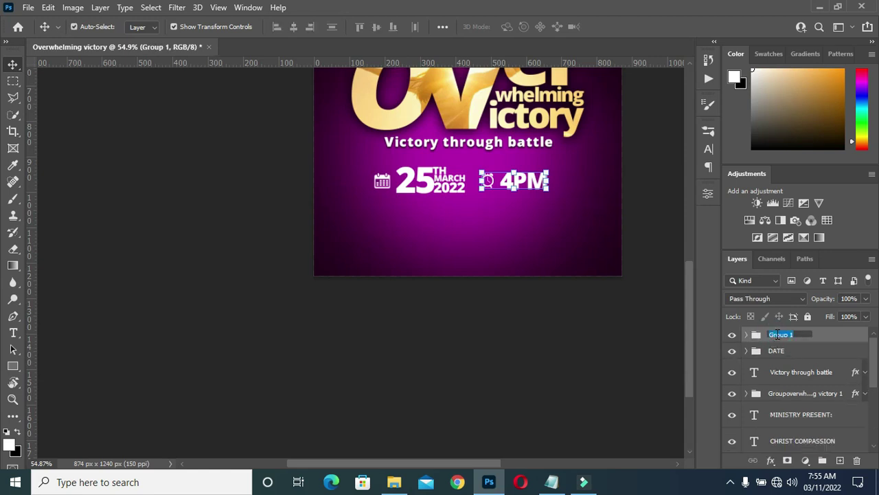
{"action": "type", "text": "TIME"}
{"action": "key", "text": "Return"}
{"action": "scroll", "coordinate": [632, 184], "scroll_direction": "up", "scroll_amount": 1}
{"action": "scroll", "coordinate": [630, 180], "scroll_direction": "up", "scroll_amount": 2}
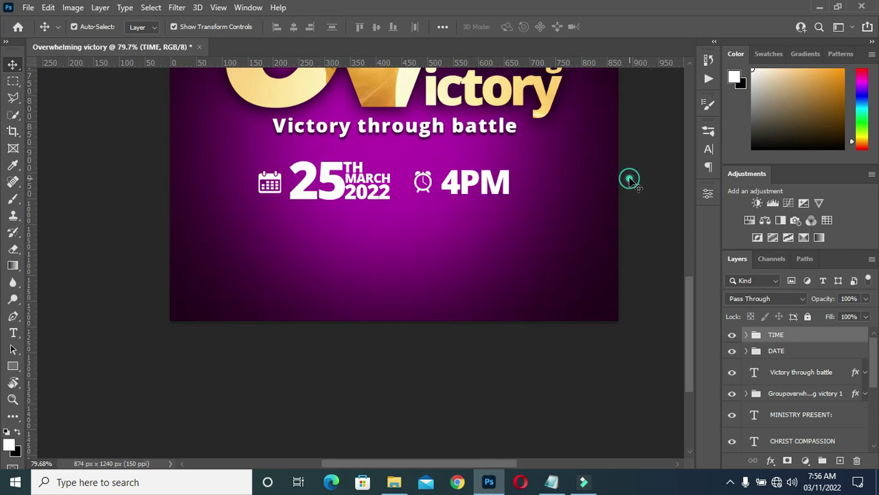
{"action": "left_click", "coordinate": [471, 216]}
{"action": "scroll", "coordinate": [493, 209], "scroll_direction": "down", "scroll_amount": 1}
{"action": "scroll", "coordinate": [495, 209], "scroll_direction": "down", "scroll_amount": 1}
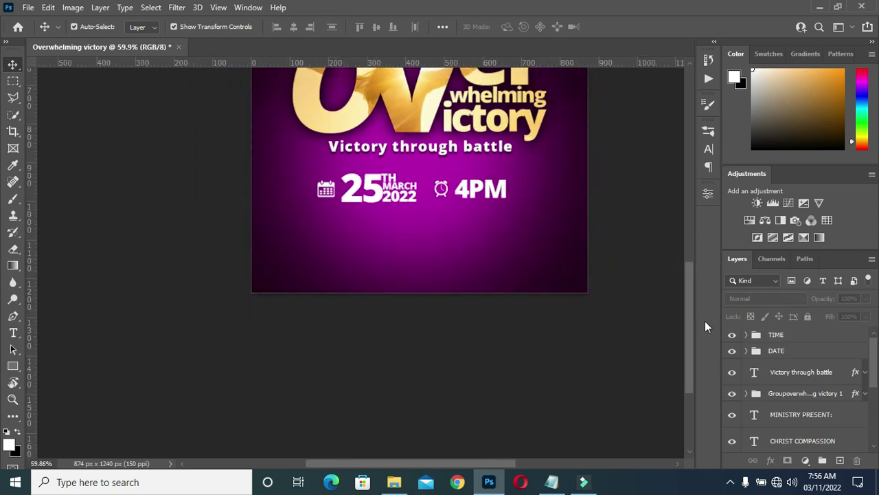
{"action": "left_click", "coordinate": [778, 335]}
Enlarge the TIME and DATE groups slightly and shift them left
{"action": "left_click", "coordinate": [777, 351], "text": "shift"}
{"action": "key", "text": "ctrl"}
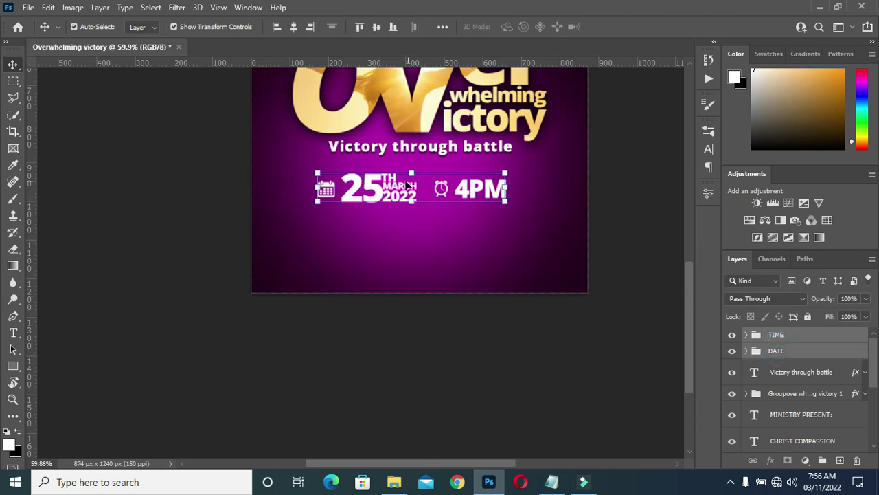
{"action": "key", "text": "ctrl+t"}
{"action": "scroll", "coordinate": [413, 199], "scroll_direction": "up", "scroll_amount": 2}
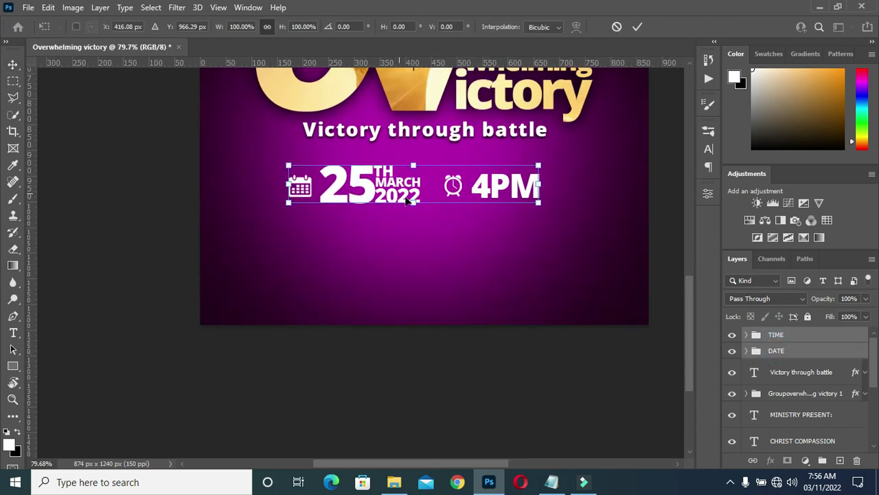
{"action": "left_click_drag", "start_coordinate": [539, 205], "coordinate": [559, 206]}
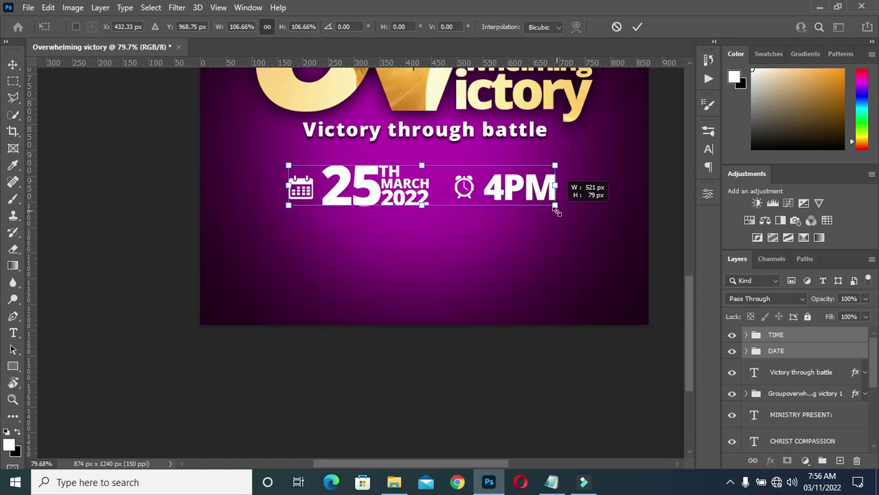
{"action": "left_click_drag", "start_coordinate": [462, 196], "coordinate": [441, 198]}
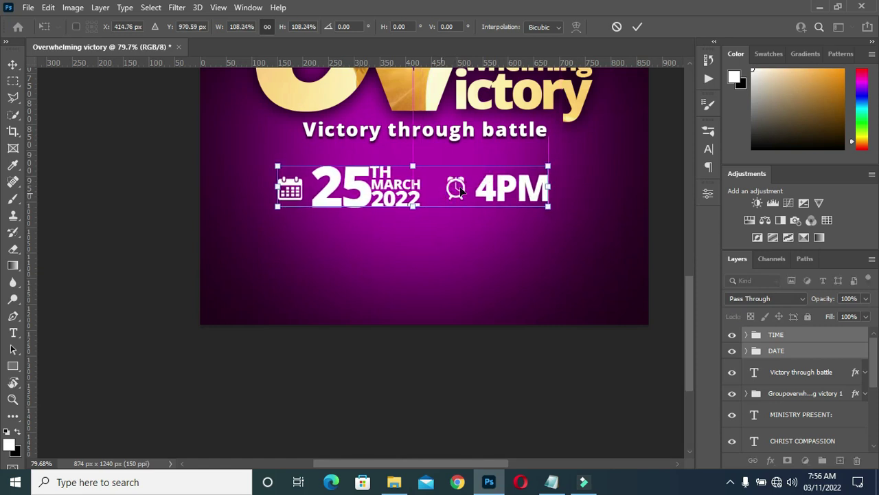
{"action": "left_click", "coordinate": [638, 26]}
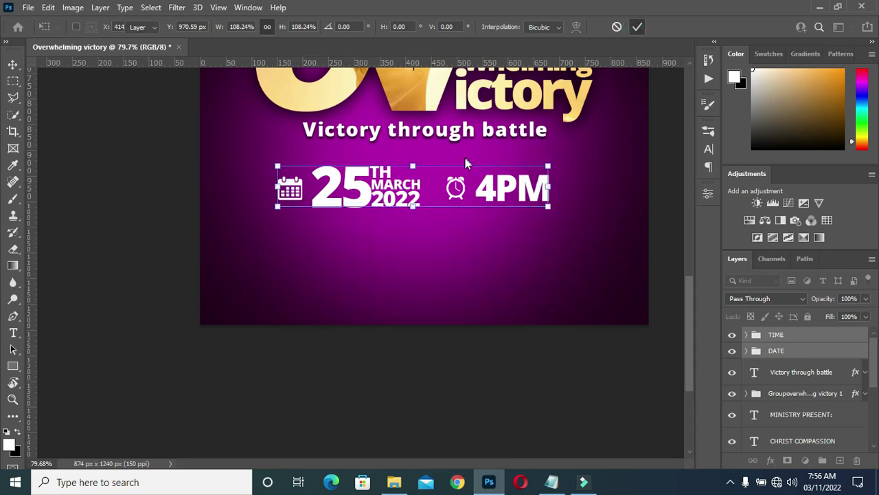
Centre the date-and-time block on the poster at 110.65% scale
{"action": "key", "text": "ctrl+0"}
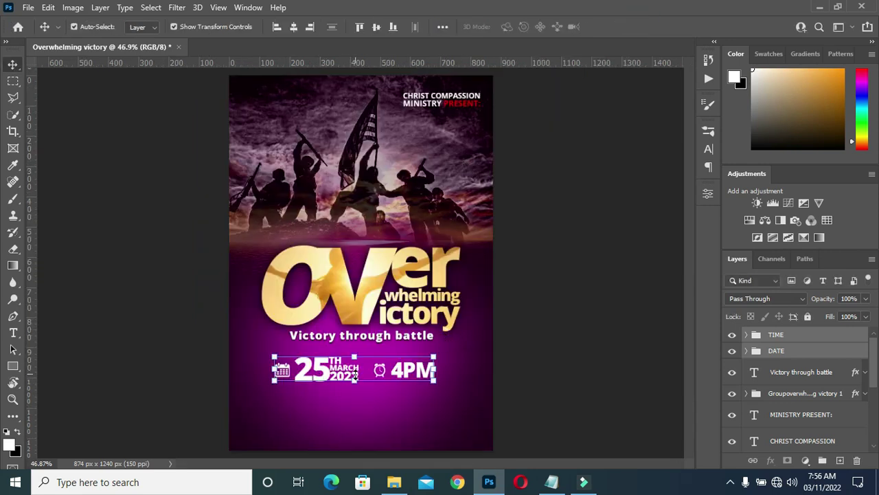
{"action": "key", "text": "ctrl+t"}
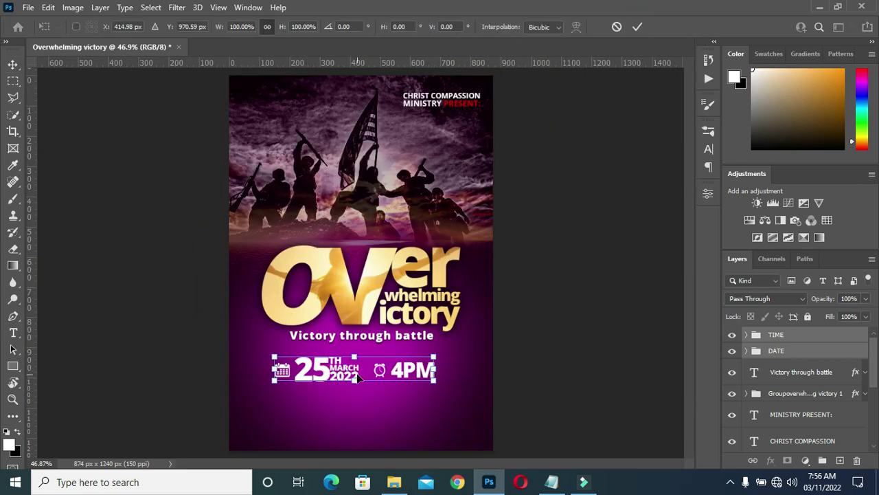
{"action": "left_click_drag", "start_coordinate": [355, 379], "coordinate": [362, 388]}
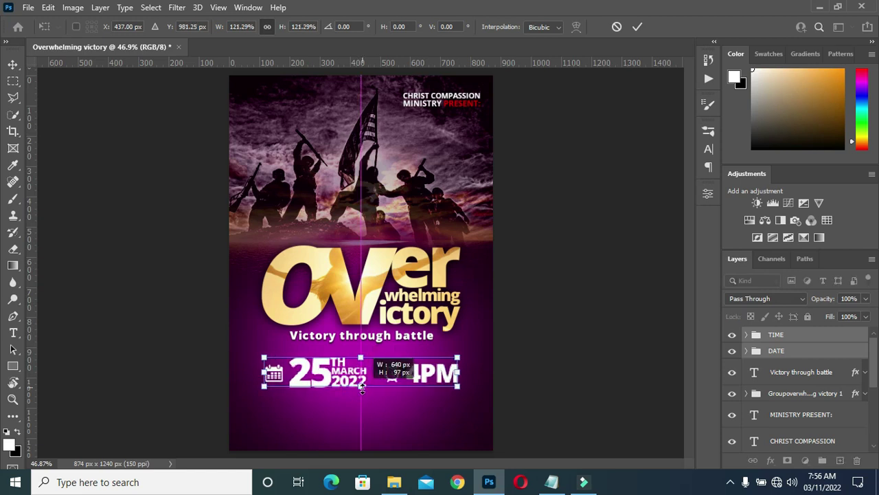
{"action": "left_click_drag", "start_coordinate": [362, 388], "coordinate": [361, 383]}
{"action": "left_click", "coordinate": [641, 27]}
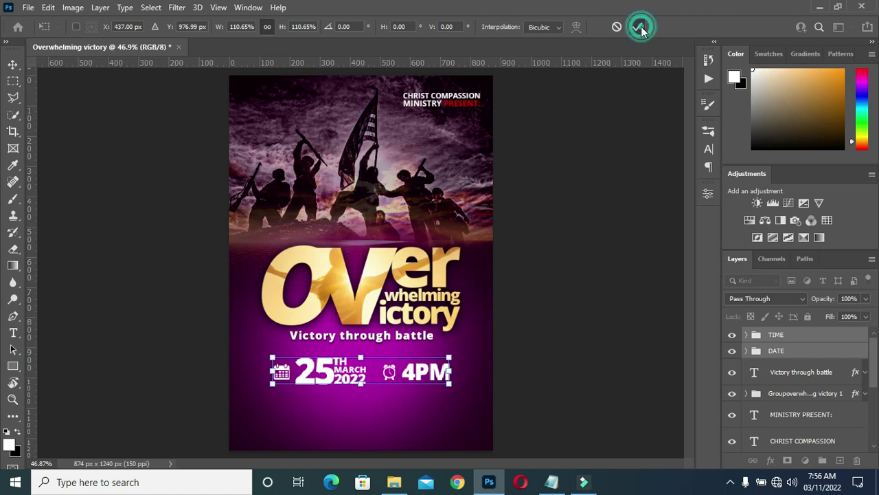
{"action": "left_click", "coordinate": [546, 323]}
{"action": "scroll", "coordinate": [530, 387], "scroll_direction": "down", "scroll_amount": 2}
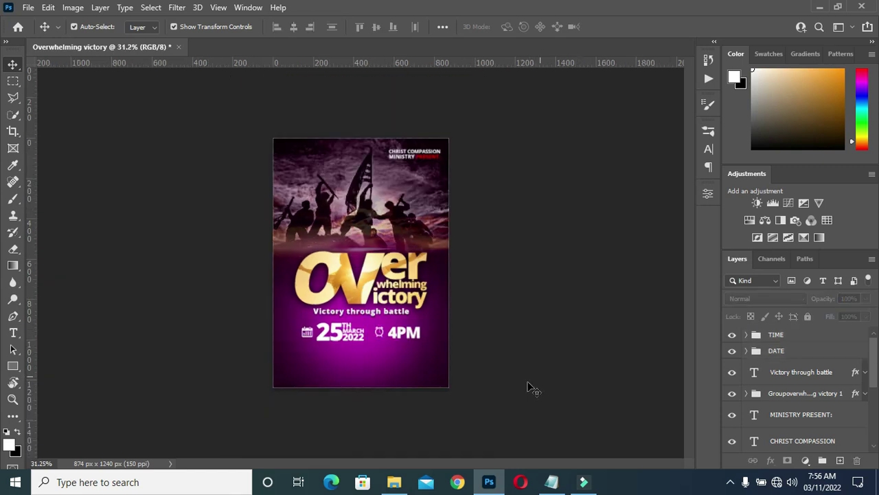
{"action": "scroll", "coordinate": [309, 392], "scroll_direction": "up", "scroll_amount": 4}
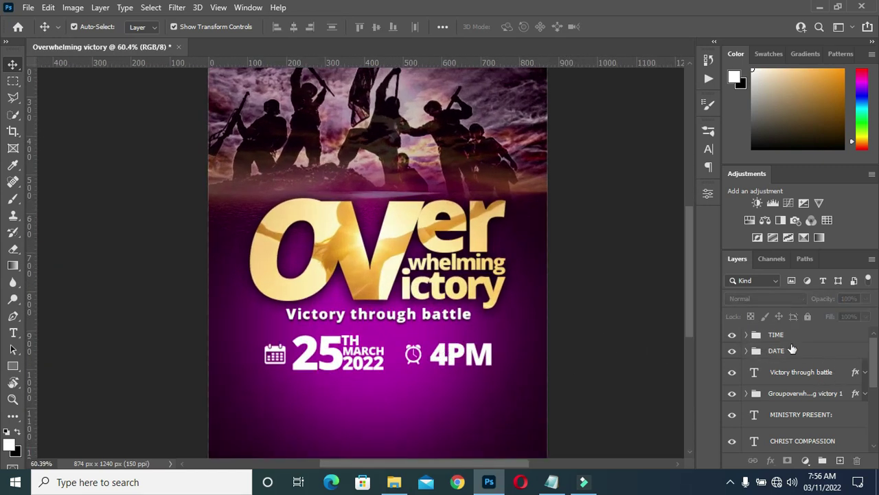
{"action": "left_click", "coordinate": [785, 350]}
Add a Drop Shadow to the DATE group and copy it onto the TIME group
{"action": "left_click", "coordinate": [787, 351]}
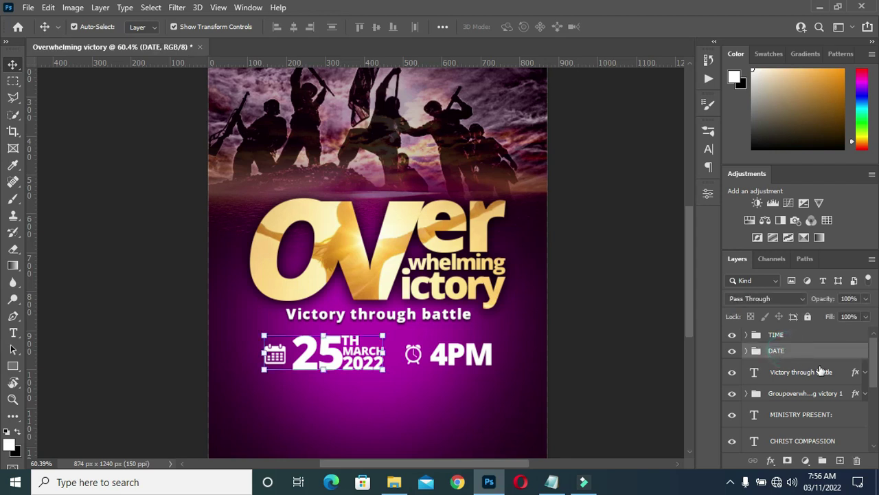
{"action": "left_click", "coordinate": [770, 460]}
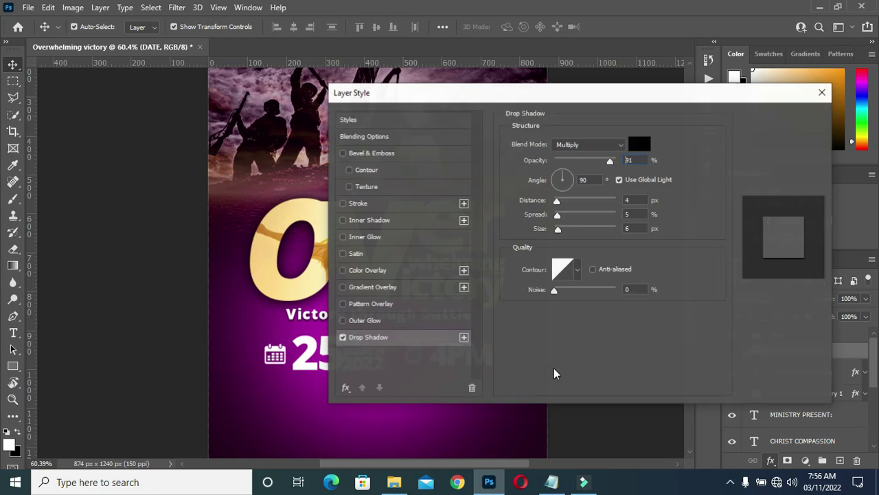
{"action": "mouse_move", "coordinate": [553, 93]}
{"action": "left_mouse_down"}
{"action": "mouse_move", "coordinate": [737, 121]}
{"action": "mouse_move", "coordinate": [665, 116]}
{"action": "left_mouse_up"}
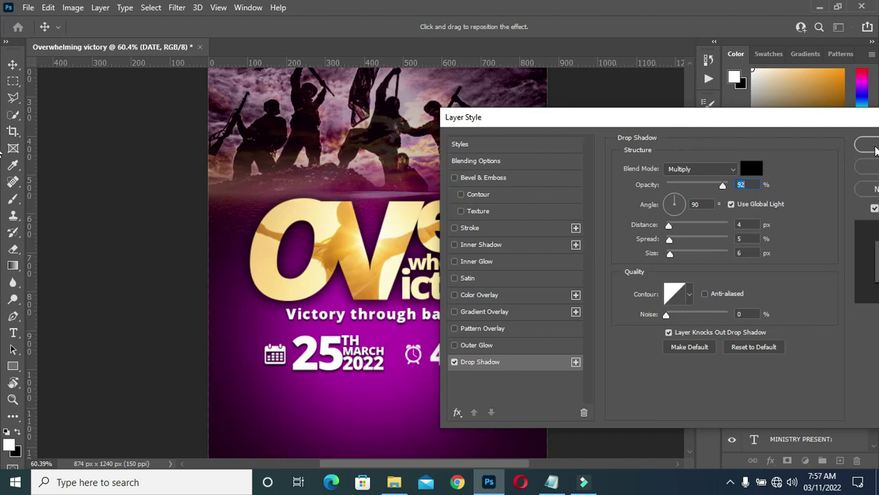
{"action": "left_click", "coordinate": [868, 145]}
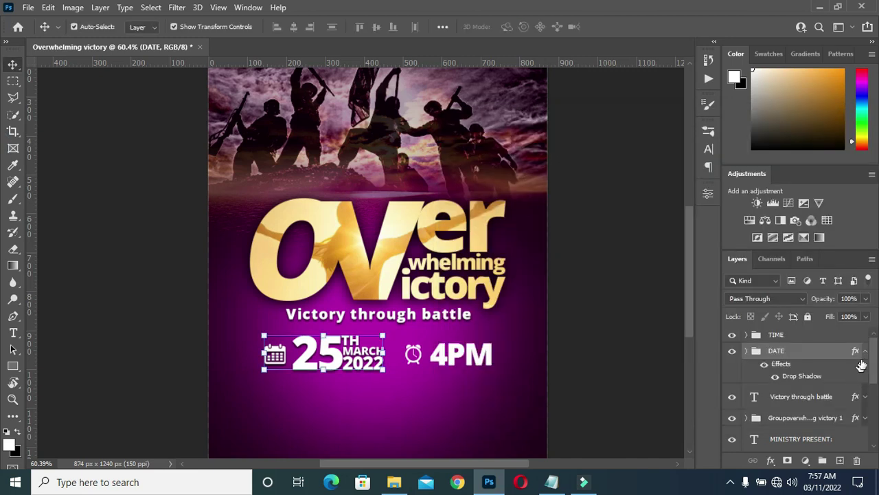
{"action": "left_click", "coordinate": [857, 352]}
{"action": "left_click_drag", "start_coordinate": [855, 352], "coordinate": [856, 335]}
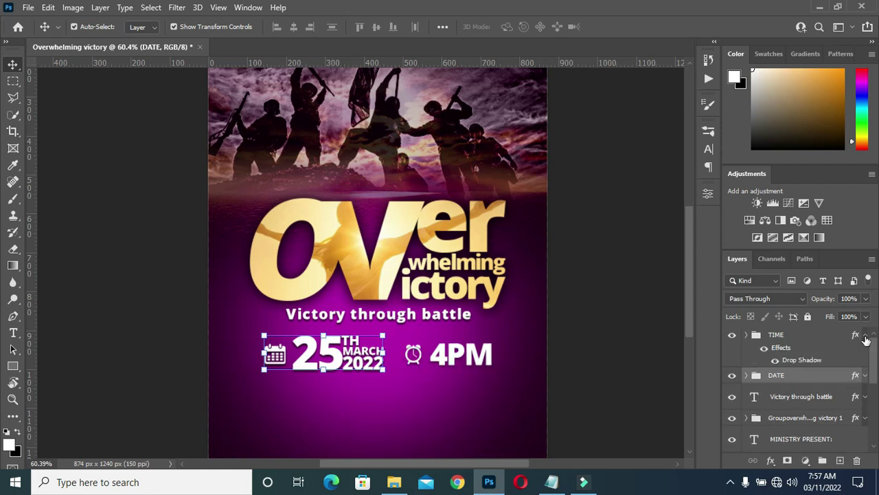
{"action": "left_click", "coordinate": [865, 334]}
{"action": "left_click", "coordinate": [634, 360]}
Place the Brush torn-paper image from the resources folder onto the poster at 34.96%
{"action": "scroll", "coordinate": [314, 343], "scroll_direction": "down", "scroll_amount": 2}
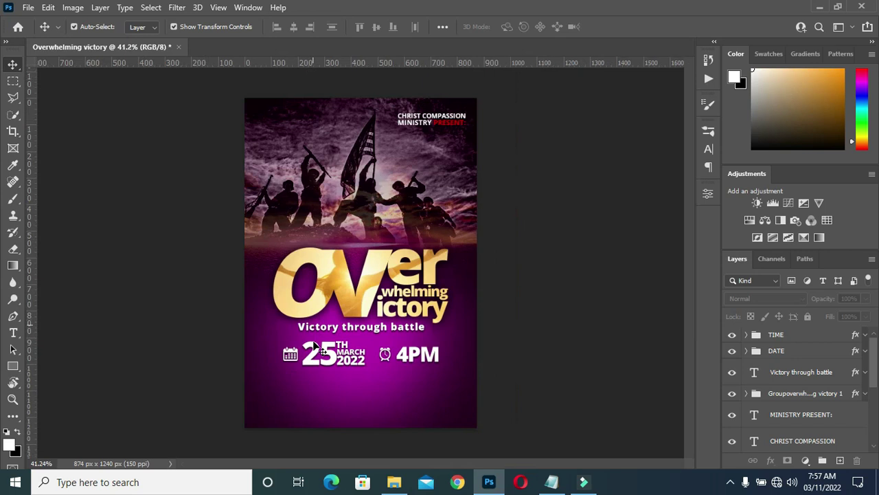
{"action": "scroll", "coordinate": [321, 395], "scroll_direction": "up", "scroll_amount": 3}
{"action": "scroll", "coordinate": [324, 394], "scroll_direction": "up", "scroll_amount": 1}
{"action": "scroll", "coordinate": [390, 370], "scroll_direction": "down", "scroll_amount": 1}
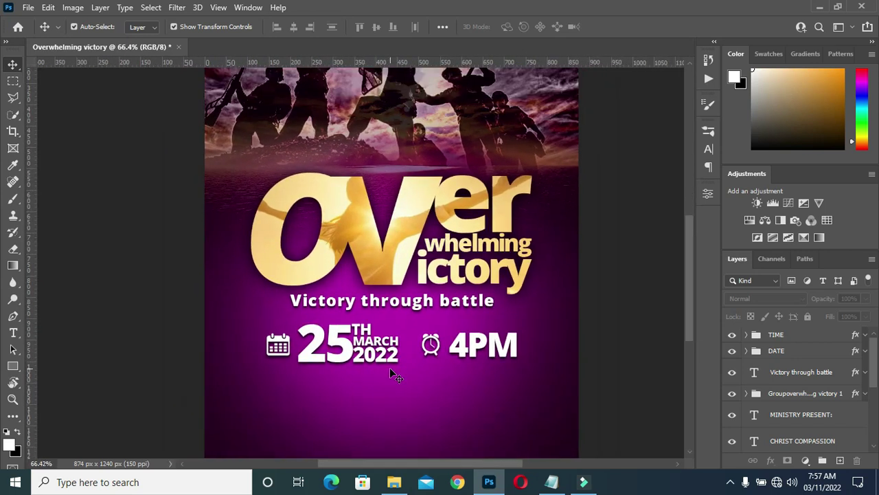
{"action": "scroll", "coordinate": [464, 332], "scroll_direction": "down", "scroll_amount": 2}
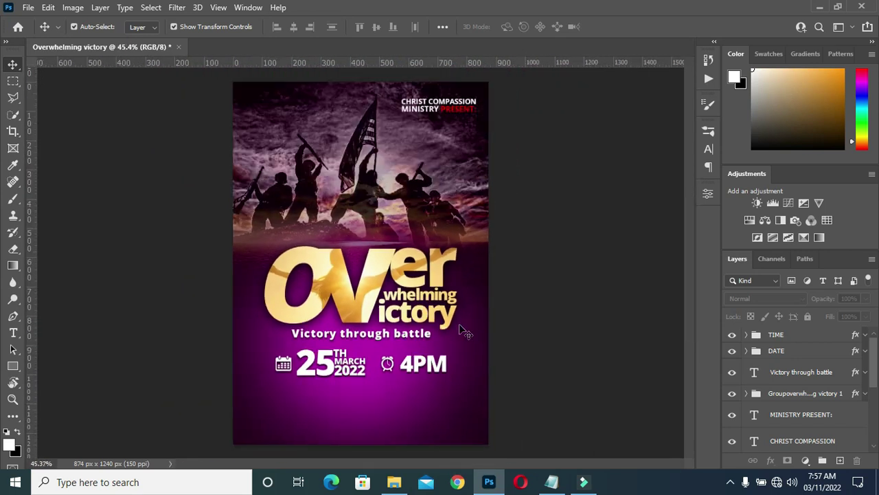
{"action": "scroll", "coordinate": [365, 388], "scroll_direction": "up", "scroll_amount": 2}
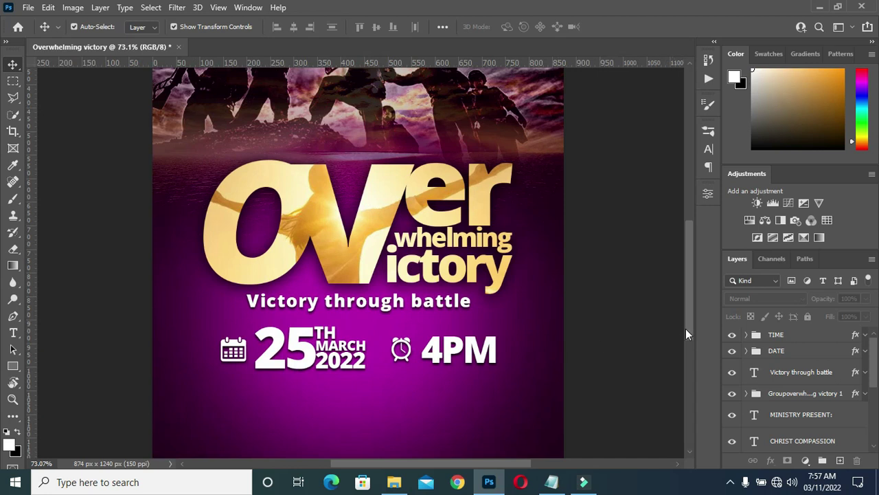
{"action": "left_click_drag", "start_coordinate": [686, 329], "coordinate": [688, 360]}
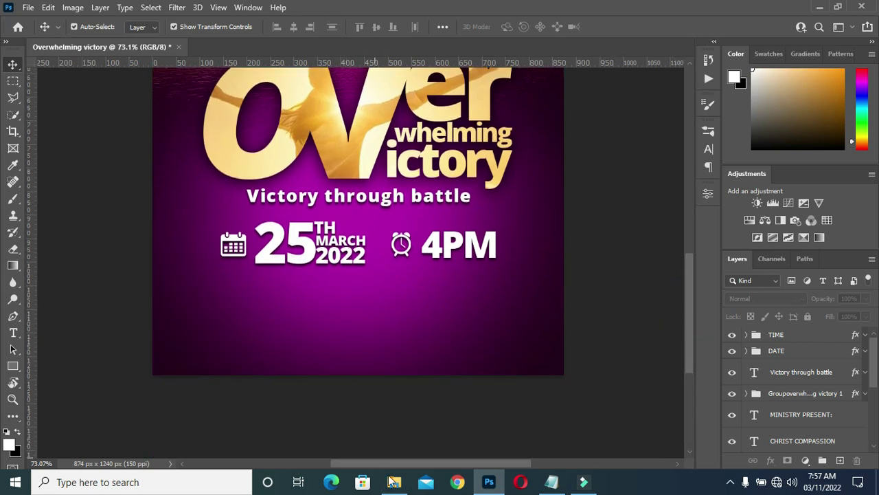
{"action": "left_click", "coordinate": [395, 484]}
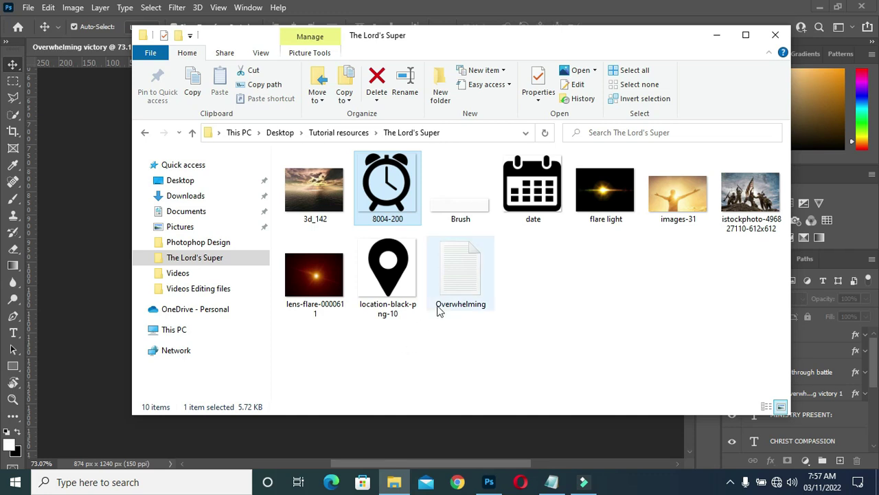
{"action": "left_click_drag", "start_coordinate": [457, 211], "coordinate": [380, 437]}
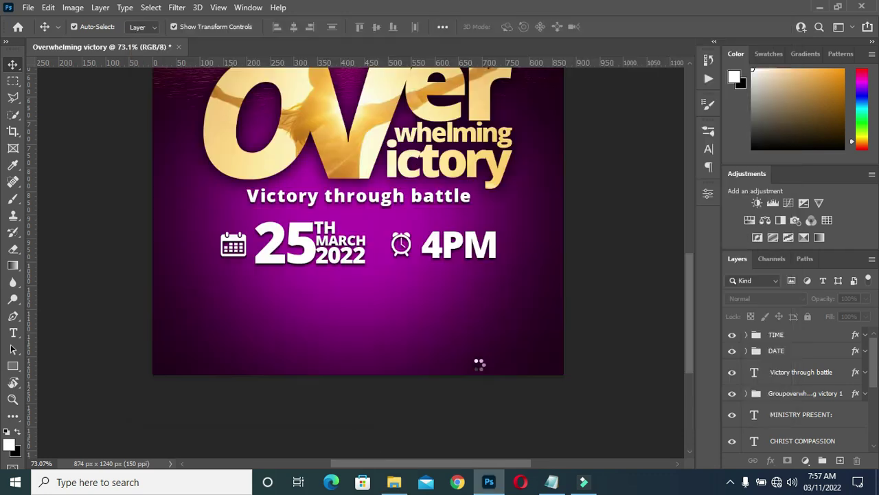
{"action": "left_click_drag", "start_coordinate": [380, 438], "coordinate": [474, 364]}
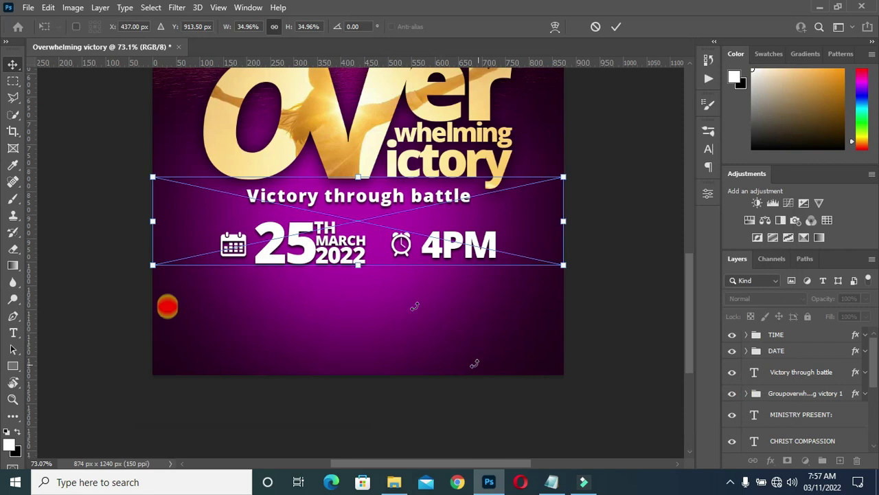
Stretch the Brush torn paper into a white band across the poster bottom
{"action": "mouse_move", "coordinate": [359, 266]}
{"action": "left_mouse_down"}
{"action": "mouse_move", "coordinate": [386, 248]}
{"action": "mouse_move", "coordinate": [374, 354]}
{"action": "left_mouse_up"}
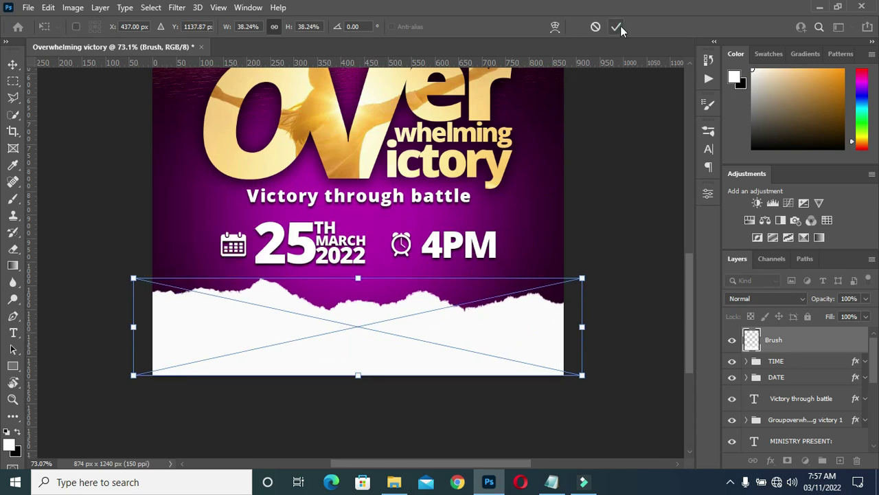
{"action": "left_click", "coordinate": [621, 25]}
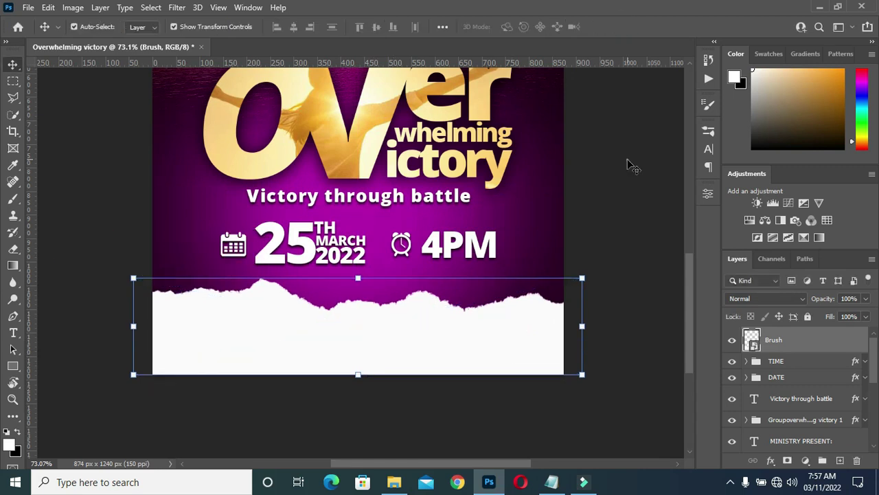
{"action": "key", "text": "ctrl+0"}
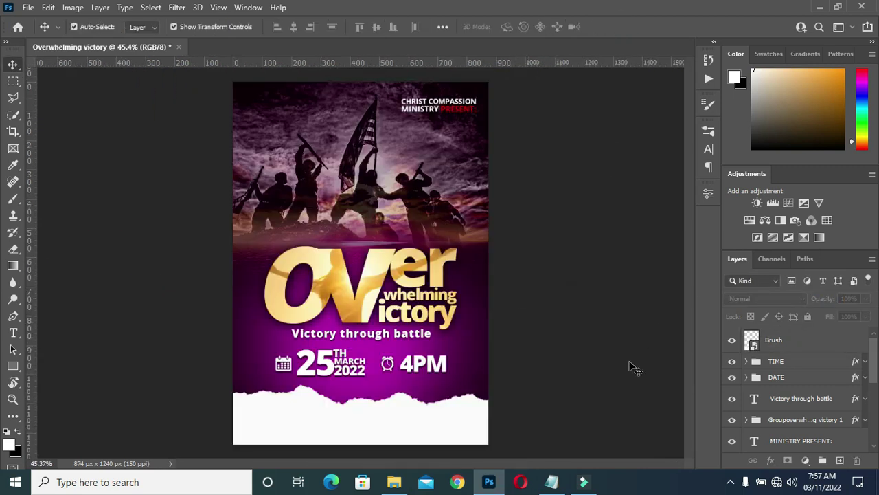
{"action": "scroll", "coordinate": [245, 428], "scroll_direction": "up", "scroll_amount": 3}
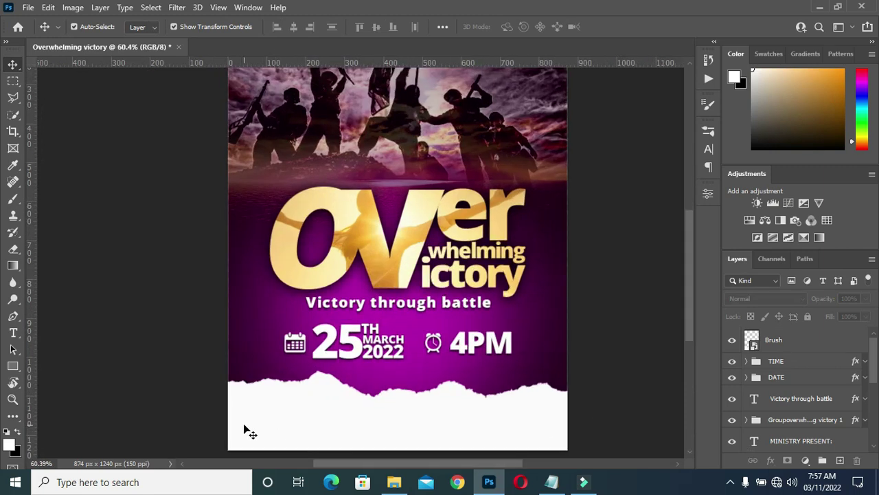
{"action": "scroll", "coordinate": [689, 338], "scroll_direction": "down", "scroll_amount": 1}
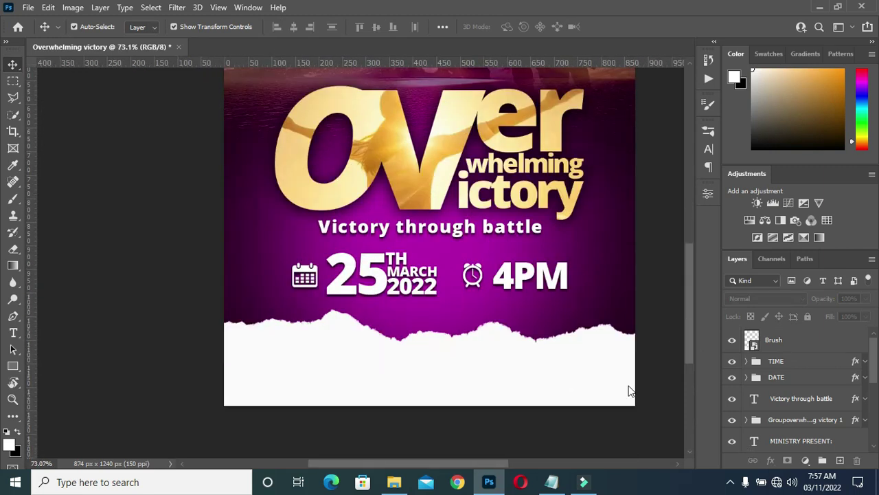
{"action": "scroll", "coordinate": [471, 425], "scroll_direction": "up", "scroll_amount": 3}
{"action": "scroll", "coordinate": [447, 416], "scroll_direction": "down", "scroll_amount": 1}
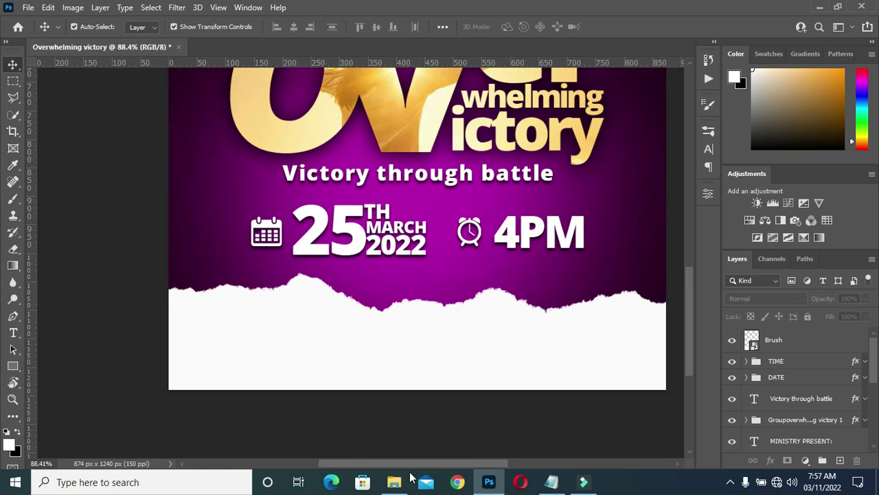
Drag the location-black-png-10 pin image from the resources folder into the poster
{"action": "left_click", "coordinate": [394, 481]}
{"action": "left_click", "coordinate": [409, 260]}
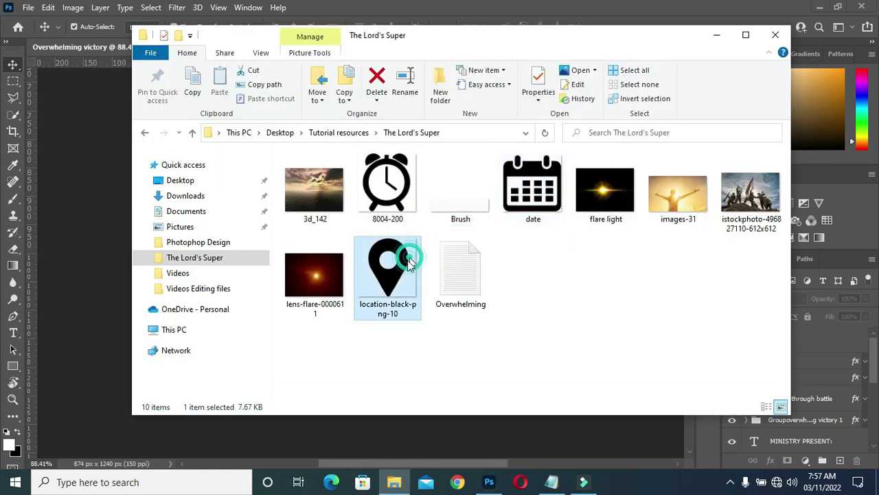
{"action": "left_click", "coordinate": [101, 350]}
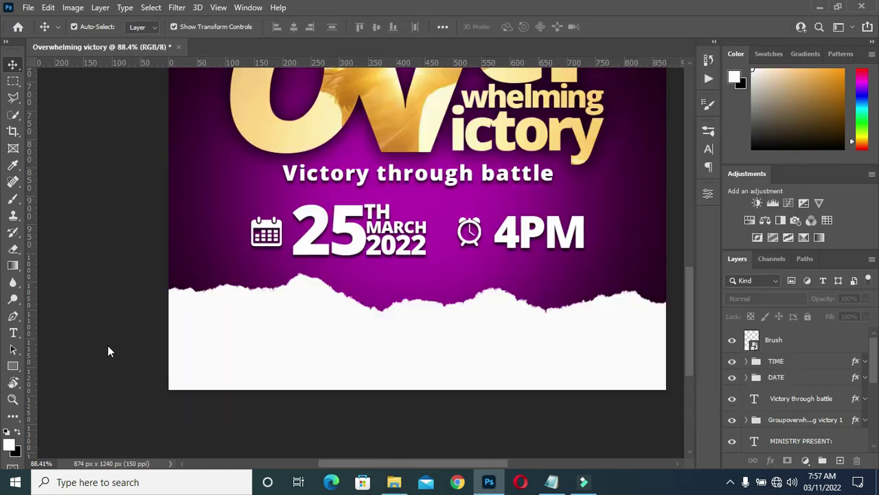
Shrink the location pin into the footer's lower-left area and nudge it slightly up
{"action": "left_click", "coordinate": [169, 227]}
{"action": "mouse_move", "coordinate": [339, 233]}
{"action": "left_mouse_down"}
{"action": "mouse_move", "coordinate": [577, 227]}
{"action": "mouse_move", "coordinate": [290, 328]}
{"action": "left_mouse_up"}
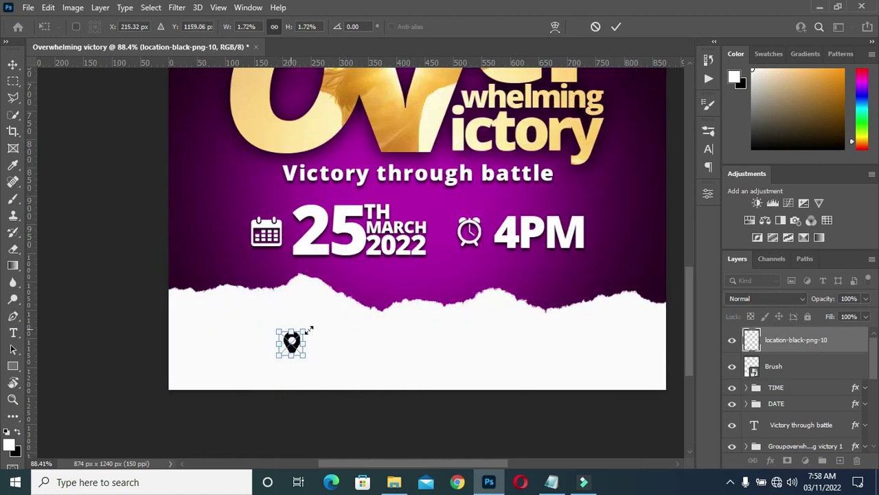
{"action": "scroll", "coordinate": [291, 337], "scroll_direction": "up", "scroll_amount": 2}
{"action": "key", "text": "Return"}
{"action": "left_click_drag", "start_coordinate": [296, 340], "coordinate": [293, 327]}
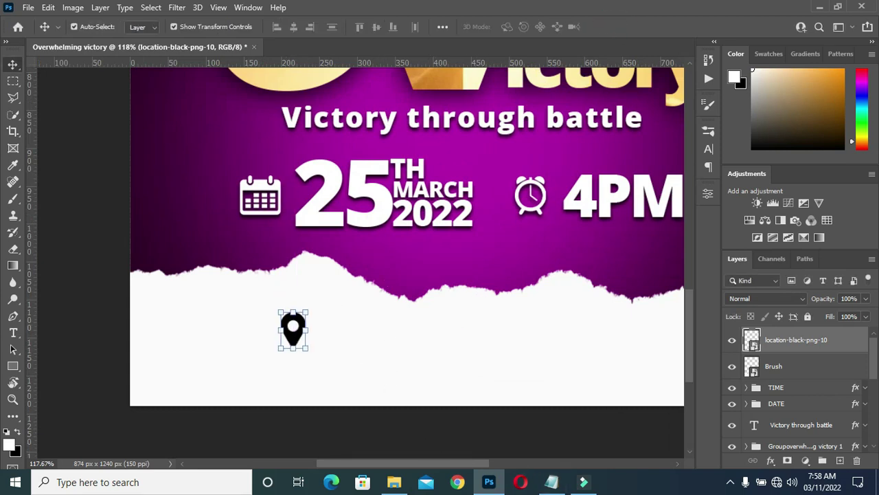
Copy the two venue address lines from Notepad and return to the flyer
{"action": "left_click", "coordinate": [552, 482]}
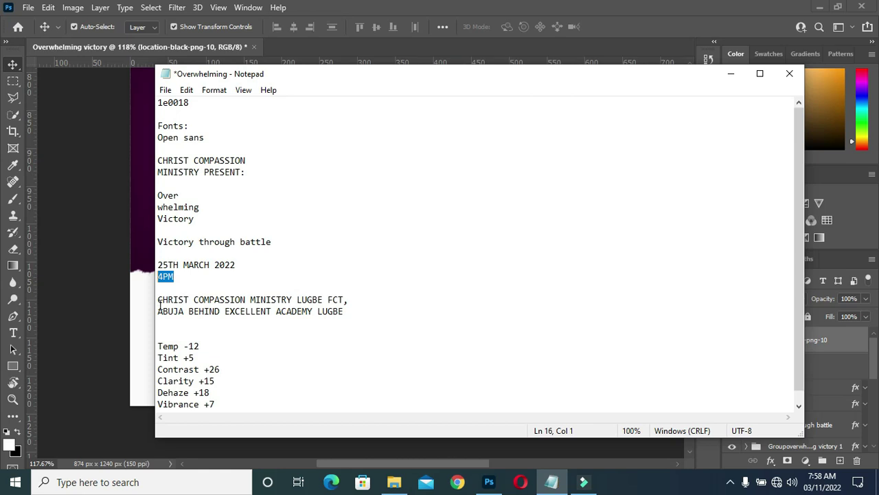
{"action": "left_click_drag", "start_coordinate": [158, 300], "coordinate": [363, 313]}
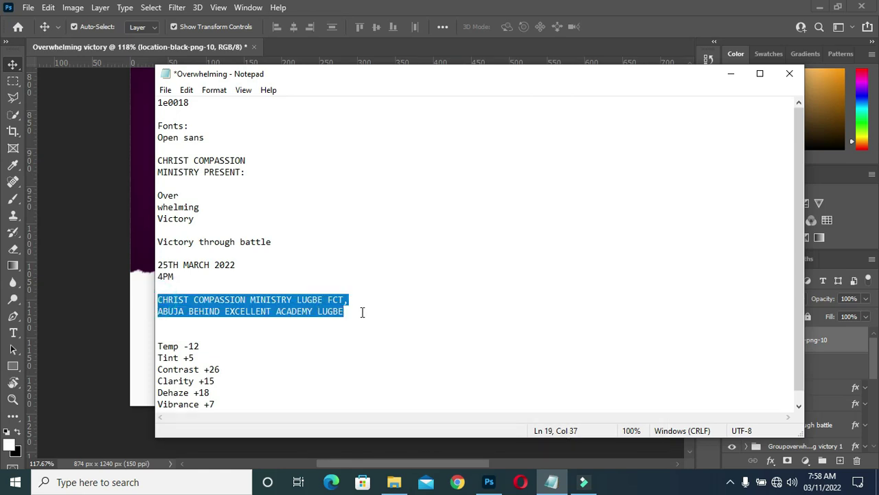
{"action": "left_click", "coordinate": [732, 76]}
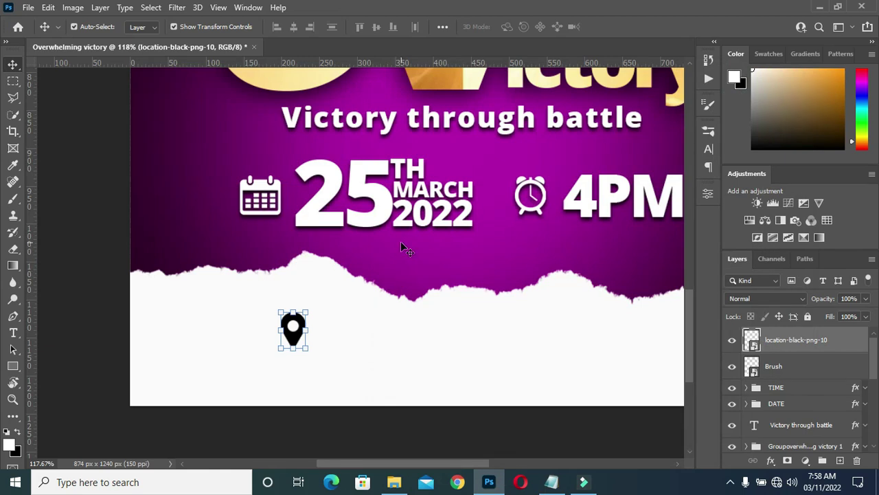
Paste the venue address as a text layer beside the pin and colour it #000000
{"action": "key", "text": "t"}
{"action": "left_click", "coordinate": [347, 333]}
{"action": "key", "text": "ctrl+v"}
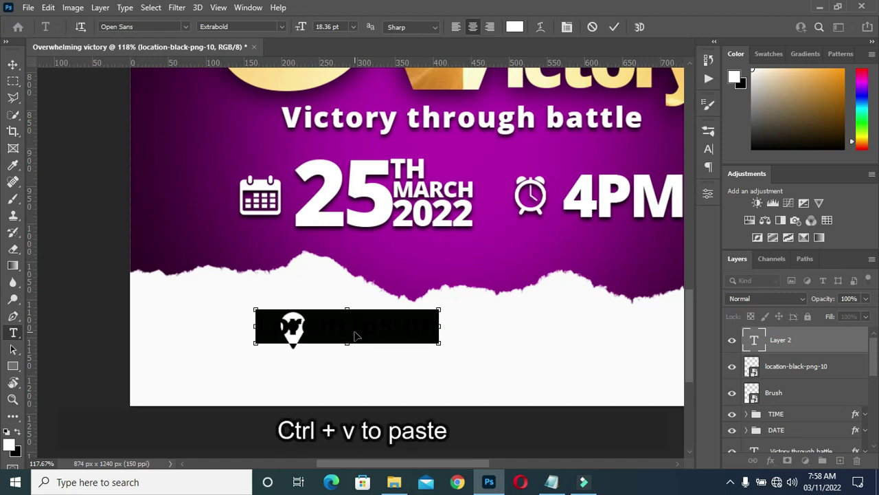
{"action": "key", "text": "ctrl+v"}
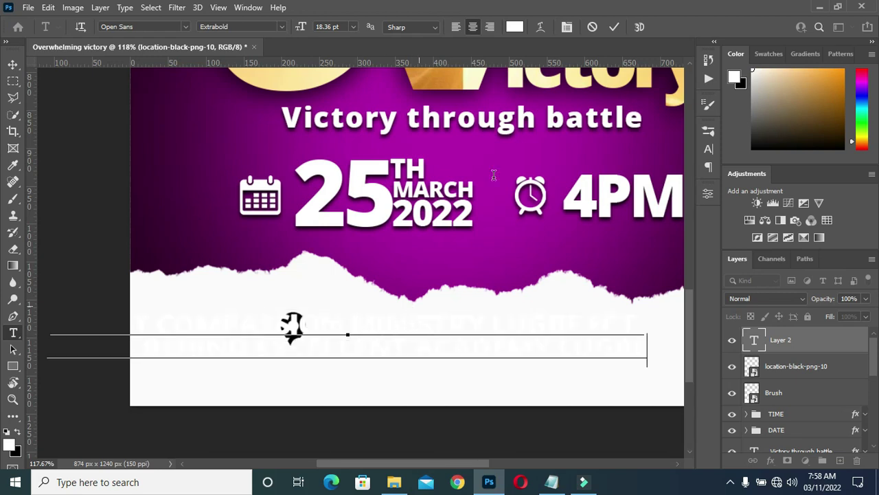
{"action": "left_click", "coordinate": [614, 27]}
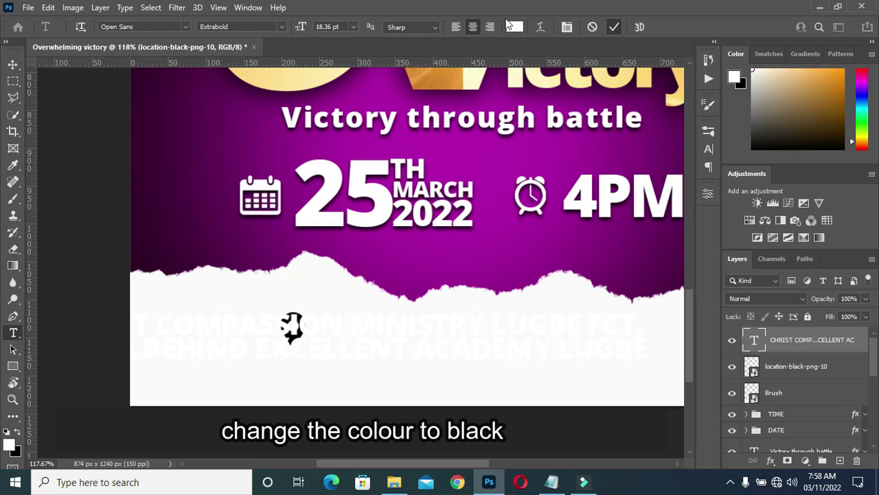
{"action": "left_click", "coordinate": [515, 27]}
{"action": "type", "text": "000000"}
{"action": "left_click", "coordinate": [818, 134]}
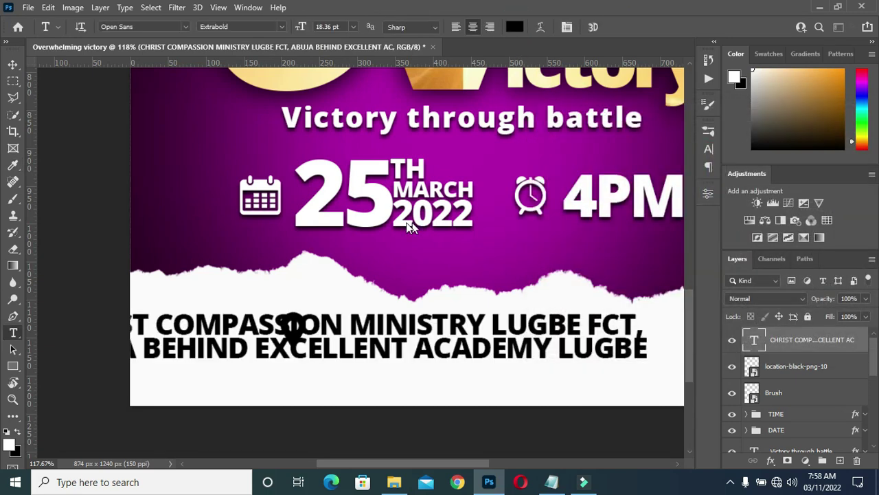
{"action": "scroll", "coordinate": [412, 223], "scroll_direction": "down", "scroll_amount": 3}
Scale the address text down to 53.6% and move it next to the pin
{"action": "left_click", "coordinate": [12, 64]}
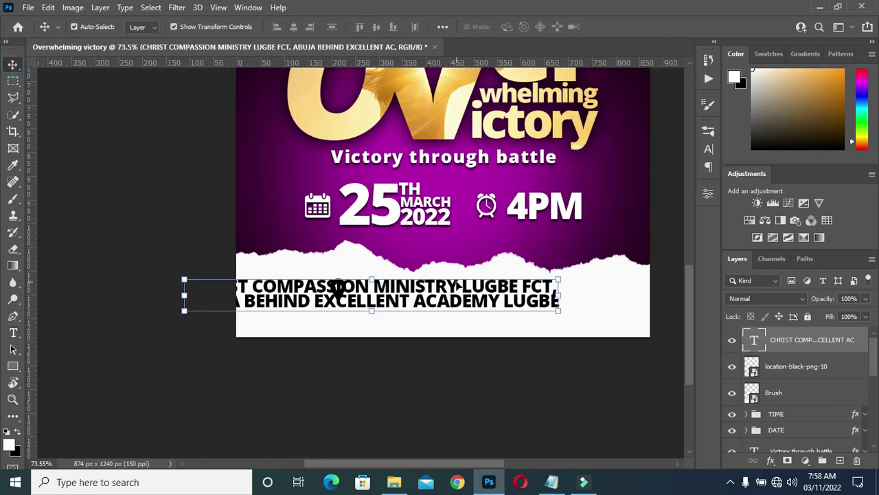
{"action": "mouse_move", "coordinate": [183, 296]}
{"action": "left_mouse_down"}
{"action": "mouse_move", "coordinate": [362, 298]}
{"action": "mouse_move", "coordinate": [353, 297]}
{"action": "left_mouse_up"}
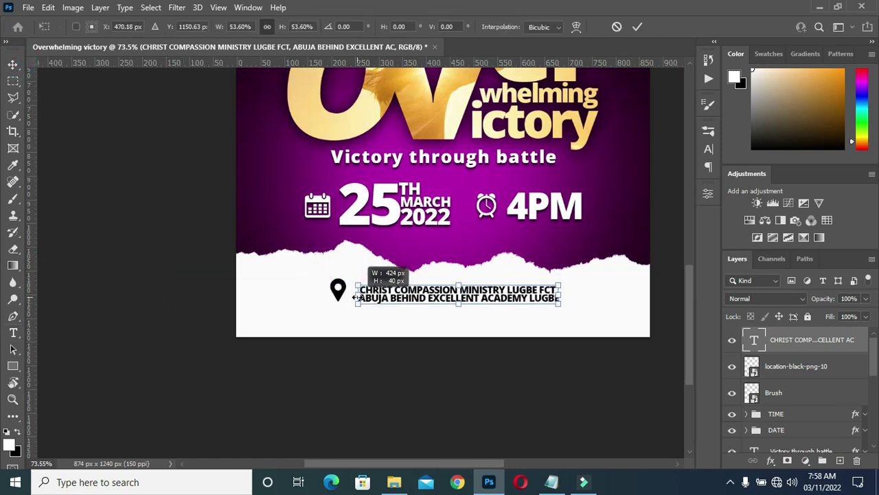
{"action": "scroll", "coordinate": [443, 302], "scroll_direction": "up", "scroll_amount": 2}
{"action": "left_click_drag", "start_coordinate": [431, 288], "coordinate": [426, 281]}
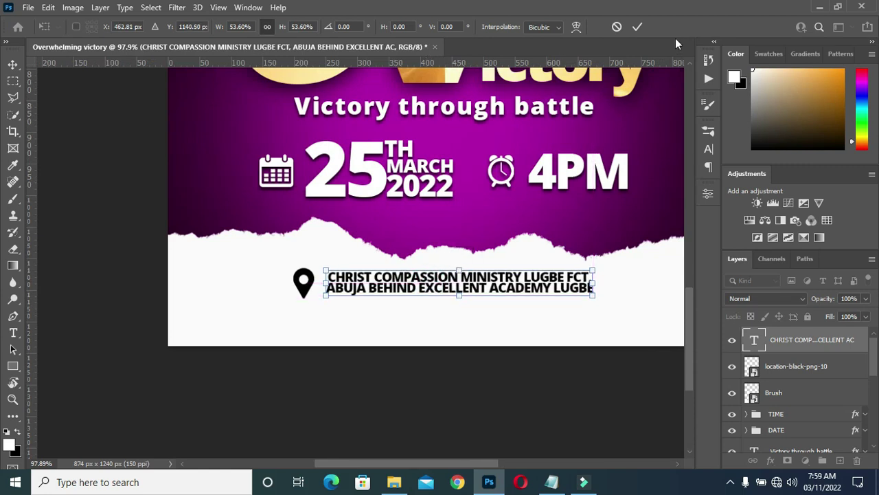
{"action": "left_click", "coordinate": [638, 26]}
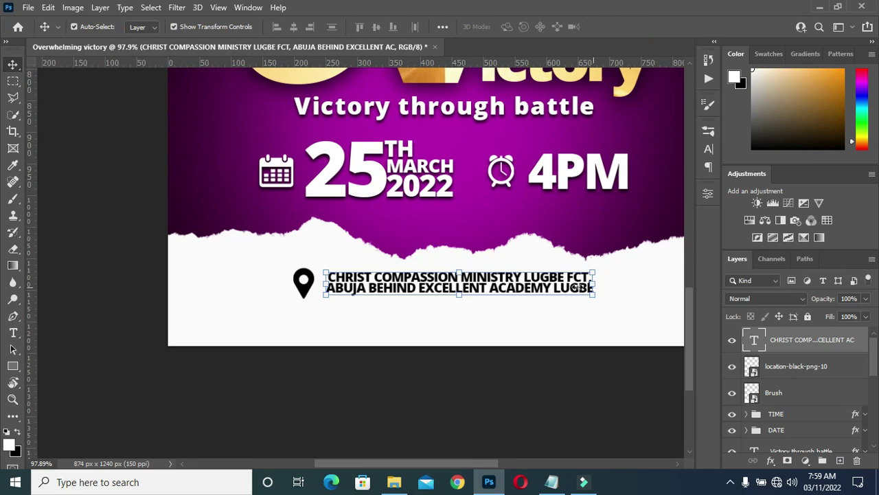
{"action": "scroll", "coordinate": [542, 284], "scroll_direction": "down", "scroll_amount": 1}
{"action": "scroll", "coordinate": [542, 287], "scroll_direction": "down", "scroll_amount": 1}
{"action": "scroll", "coordinate": [542, 296], "scroll_direction": "down", "scroll_amount": 1}
{"action": "scroll", "coordinate": [540, 314], "scroll_direction": "up", "scroll_amount": 1}
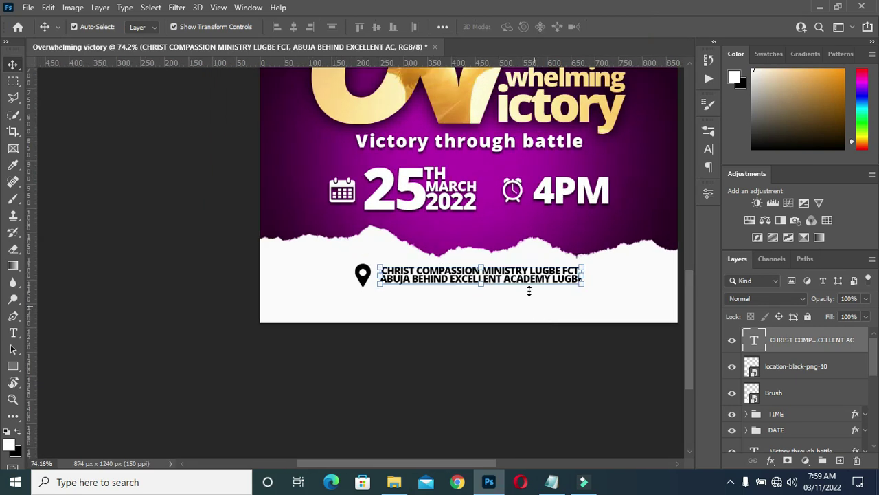
{"action": "scroll", "coordinate": [528, 290], "scroll_direction": "up", "scroll_amount": 1}
Check the address placement, then reselect the address layer and open the Character panel
{"action": "left_click", "coordinate": [495, 355]}
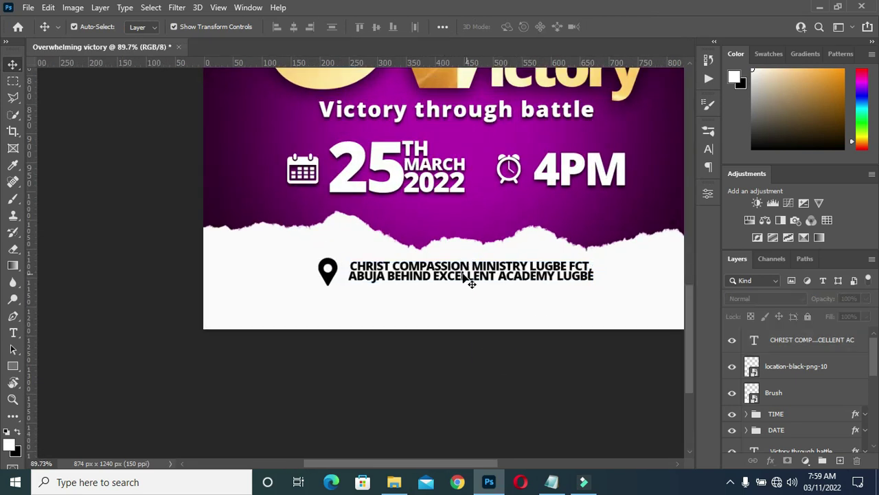
{"action": "scroll", "coordinate": [474, 283], "scroll_direction": "down", "scroll_amount": 1}
{"action": "scroll", "coordinate": [479, 279], "scroll_direction": "up", "scroll_amount": 1}
{"action": "left_click", "coordinate": [477, 271]}
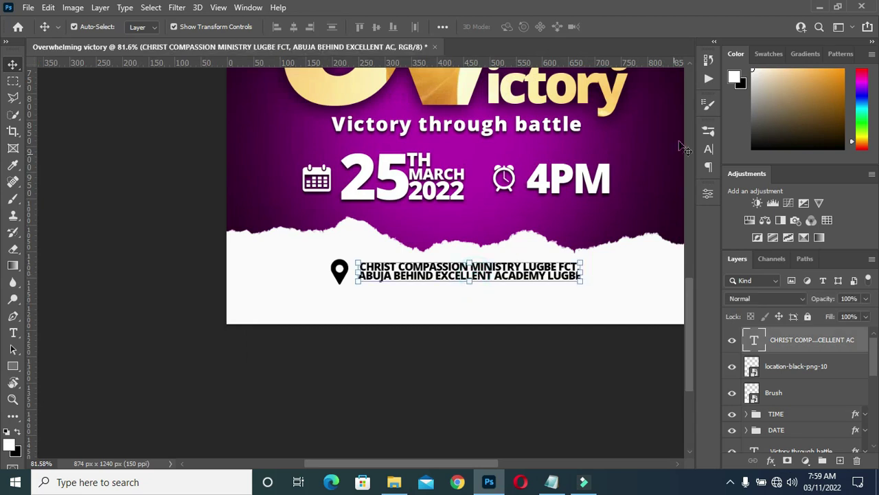
{"action": "left_click", "coordinate": [708, 150]}
Set the address leading to 9 pt and change tracking from -40 to 0
{"action": "left_click", "coordinate": [667, 165]}
{"action": "key", "text": "Return"}
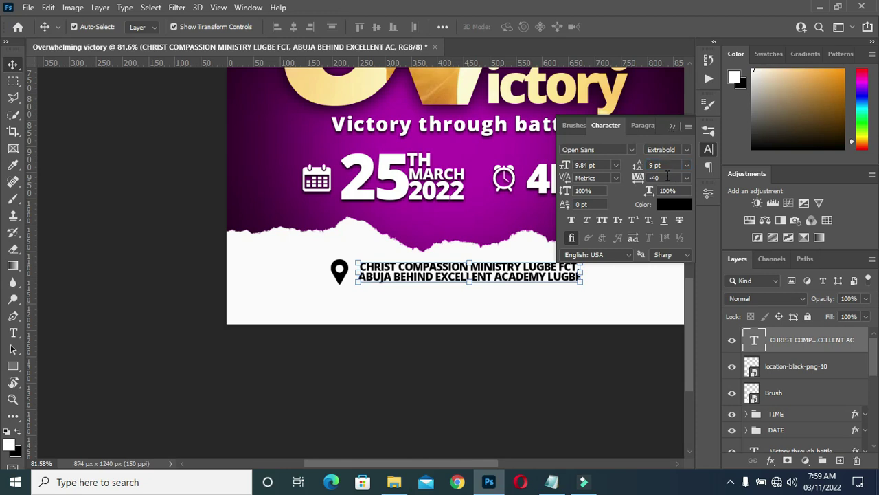
{"action": "left_click", "coordinate": [663, 175]}
{"action": "type", "text": "0"}
{"action": "key", "text": "Return"}
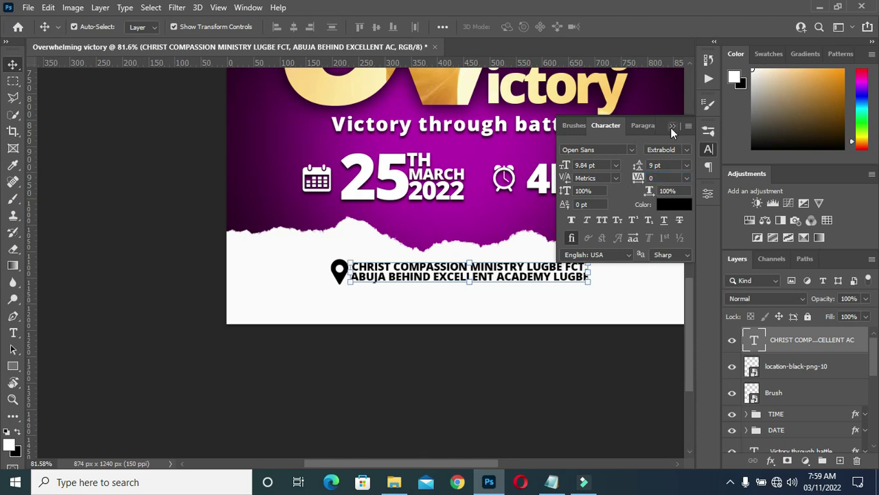
{"action": "left_click", "coordinate": [672, 125]}
{"action": "scroll", "coordinate": [534, 282], "scroll_direction": "up", "scroll_amount": 2}
{"action": "left_click", "coordinate": [500, 376]}
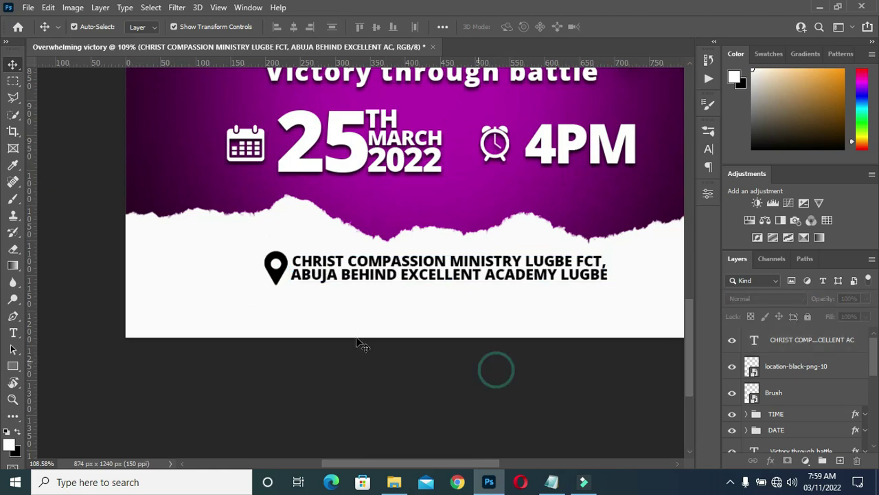
Group the location pin and address layers into a group named LOCATION
{"action": "scroll", "coordinate": [294, 309], "scroll_direction": "down", "scroll_amount": 2}
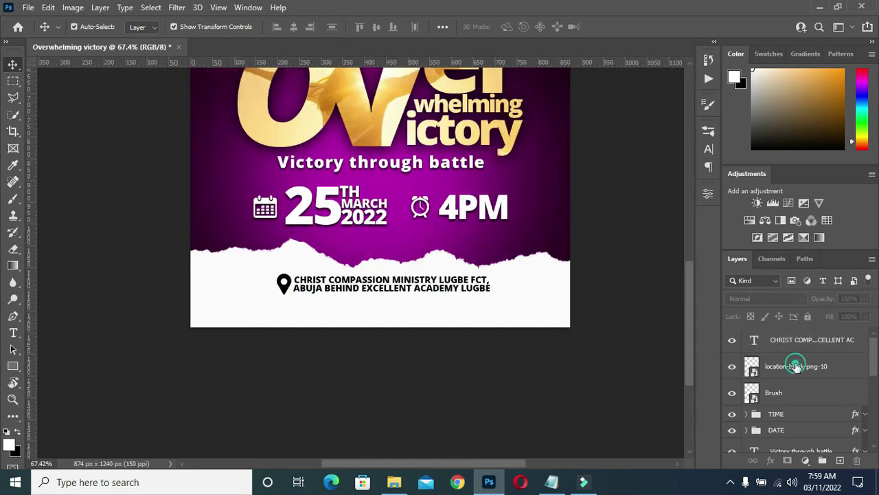
{"action": "left_click", "coordinate": [796, 366]}
{"action": "left_click", "coordinate": [794, 340], "text": "shift"}
{"action": "key", "text": "ctrl+g"}
{"action": "double_click", "coordinate": [782, 334]}
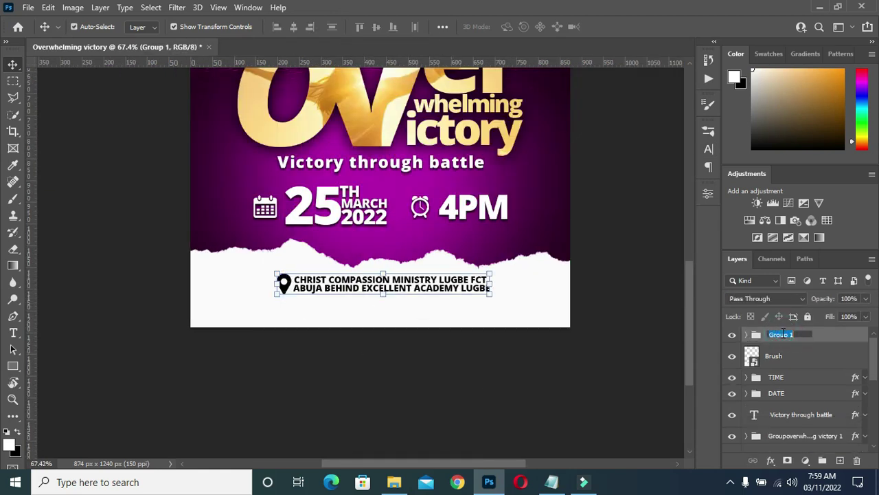
{"action": "type", "text": "LOCATION"}
{"action": "key", "text": "Return"}
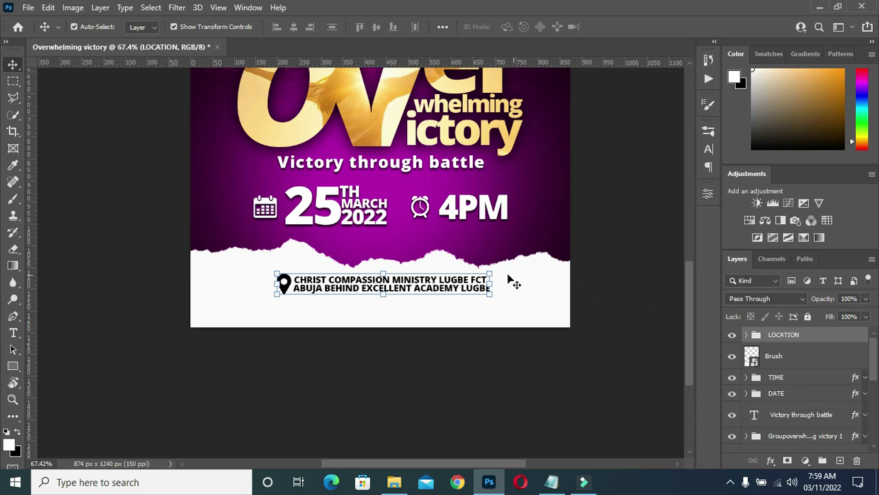
Move the pin slightly left, centre the LOCATION group horizontally, and nudge it down
{"action": "left_click", "coordinate": [418, 364]}
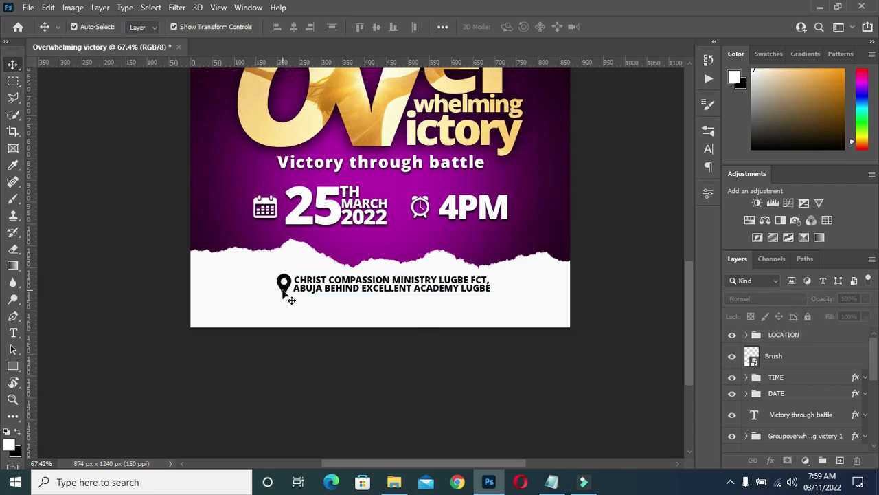
{"action": "left_click", "coordinate": [283, 286]}
{"action": "left_click_drag", "start_coordinate": [284, 286], "coordinate": [279, 286]}
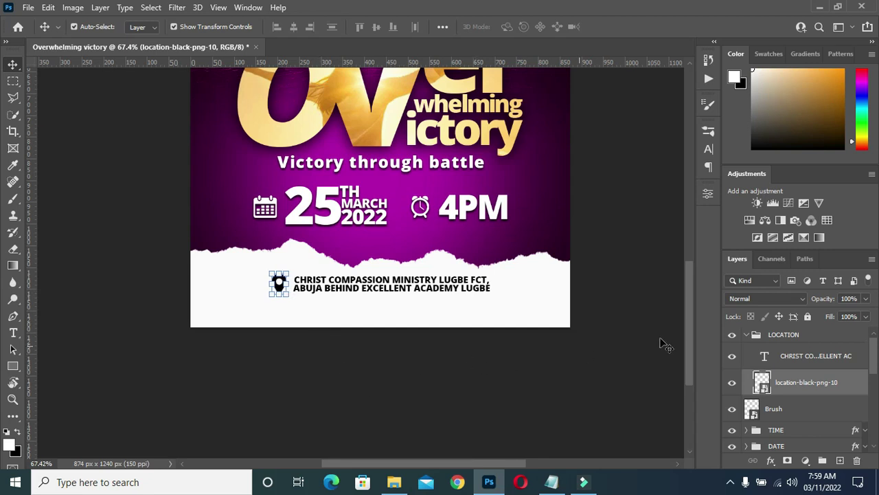
{"action": "left_click", "coordinate": [756, 334]}
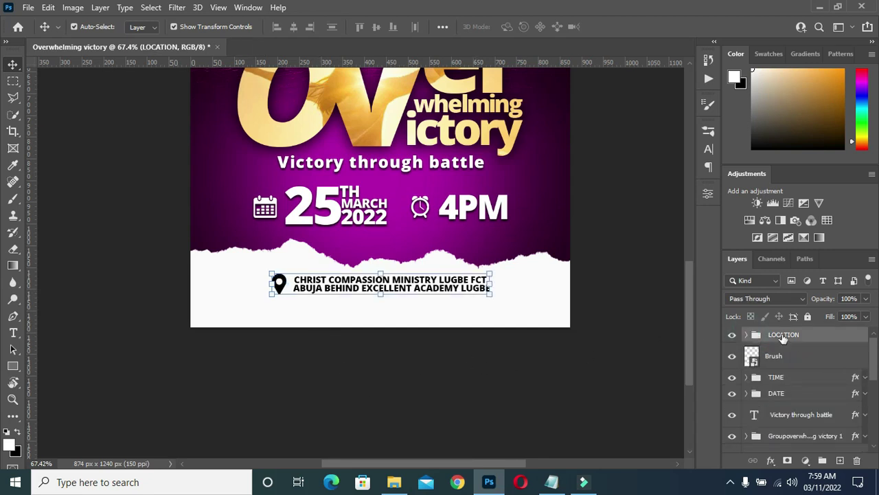
{"action": "left_click", "coordinate": [295, 26]}
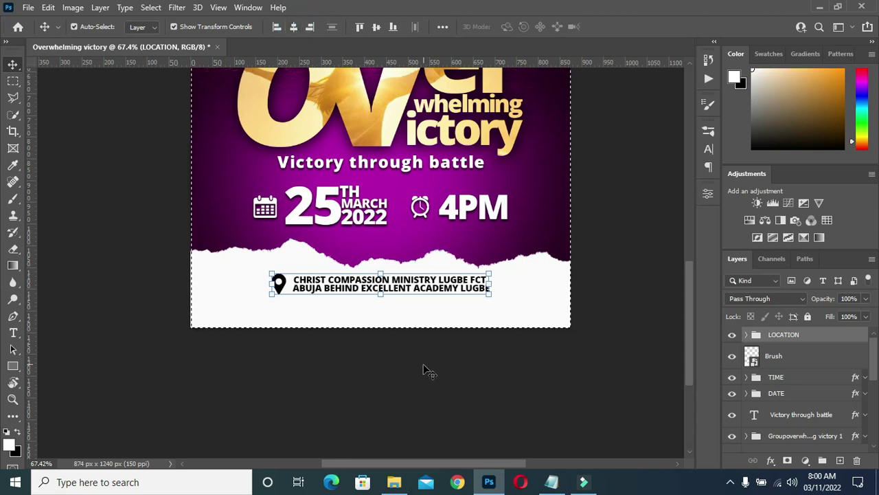
{"action": "left_click", "coordinate": [782, 334]}
{"action": "key", "text": "Down"}
{"action": "key", "text": "Down"}
{"action": "key", "text": "Down"}
{"action": "key", "text": "Down"}
{"action": "key", "text": "Down"}
{"action": "key", "text": "Down"}
{"action": "left_click", "coordinate": [487, 389]}
{"action": "key", "text": "ctrl+0"}
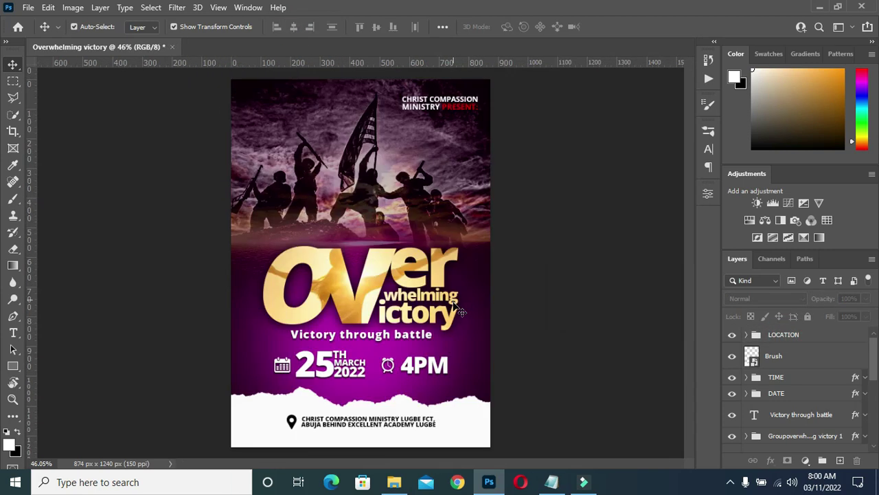
{"action": "scroll", "coordinate": [481, 371], "scroll_direction": "down", "scroll_amount": 1}
{"action": "scroll", "coordinate": [447, 400], "scroll_direction": "up", "scroll_amount": 2}
{"action": "scroll", "coordinate": [255, 421], "scroll_direction": "down", "scroll_amount": 1}
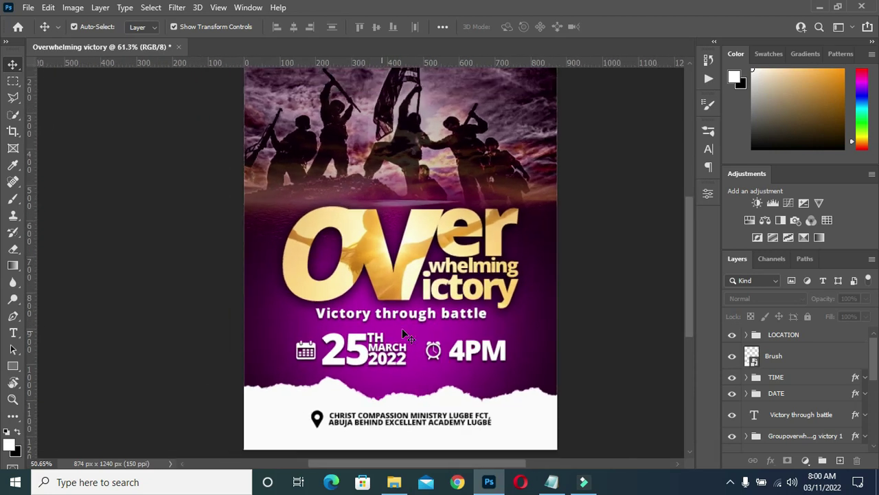
{"action": "scroll", "coordinate": [440, 302], "scroll_direction": "down", "scroll_amount": 2}
{"action": "scroll", "coordinate": [443, 307], "scroll_direction": "up", "scroll_amount": 2}
{"action": "scroll", "coordinate": [162, 371], "scroll_direction": "down", "scroll_amount": 1}
{"action": "scroll", "coordinate": [137, 390], "scroll_direction": "up", "scroll_amount": 1}
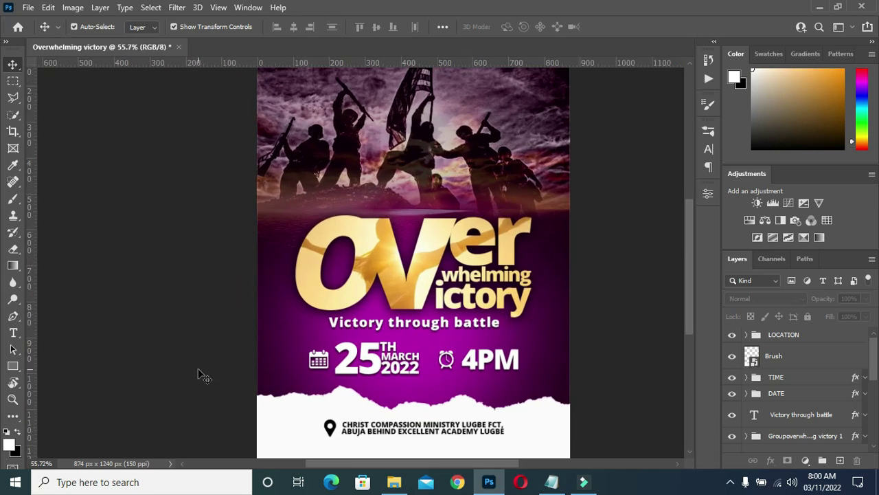
{"action": "scroll", "coordinate": [240, 350], "scroll_direction": "down", "scroll_amount": 1}
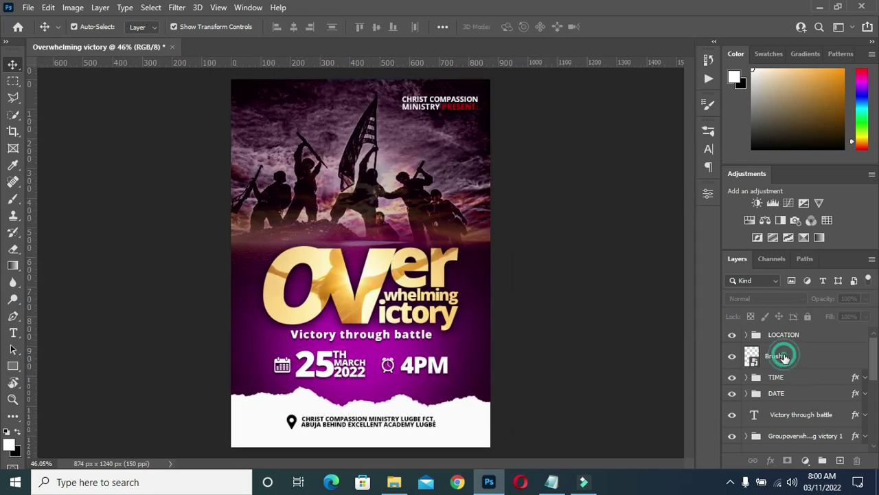
{"action": "left_click_drag", "start_coordinate": [792, 362], "coordinate": [786, 457]}
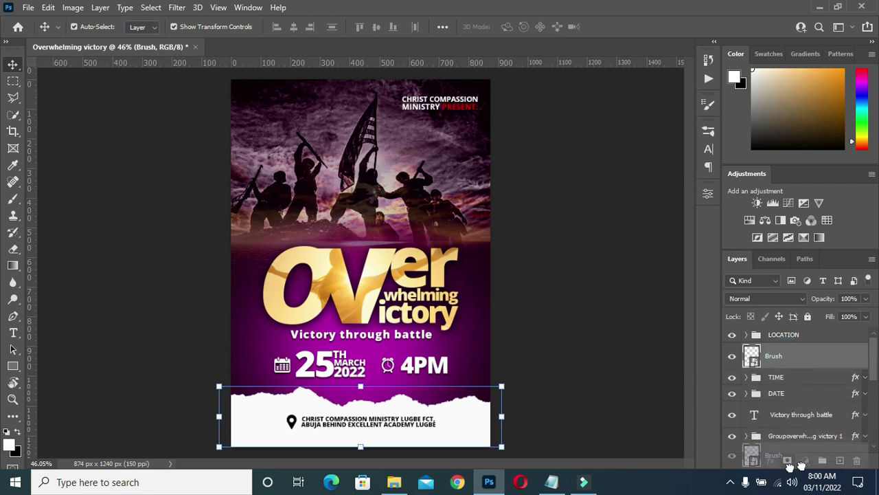
{"action": "mouse_move", "coordinate": [786, 457]}
{"action": "left_mouse_down"}
{"action": "mouse_move", "coordinate": [794, 399]}
{"action": "mouse_move", "coordinate": [786, 388]}
{"action": "left_mouse_up"}
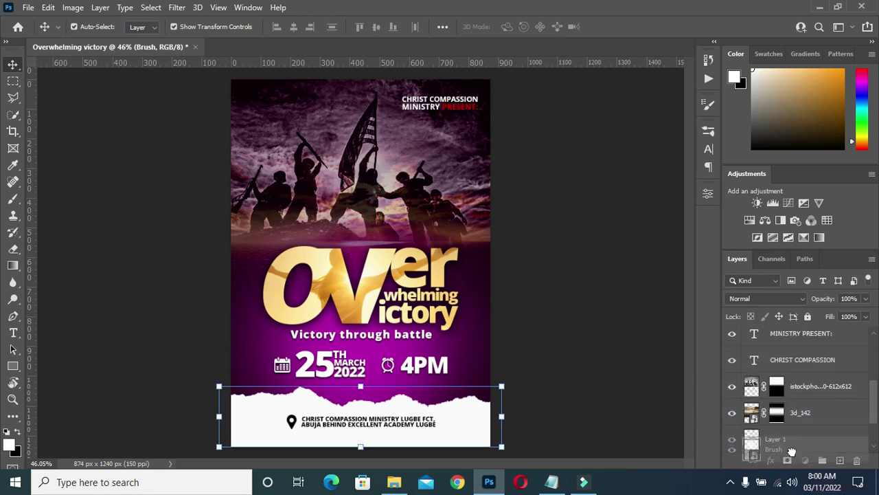
Move the Brush layer between 3d_142 and Color Fill 1 in the layer stack
{"action": "left_click_drag", "start_coordinate": [785, 389], "coordinate": [785, 390]}
{"action": "left_click", "coordinate": [630, 356]}
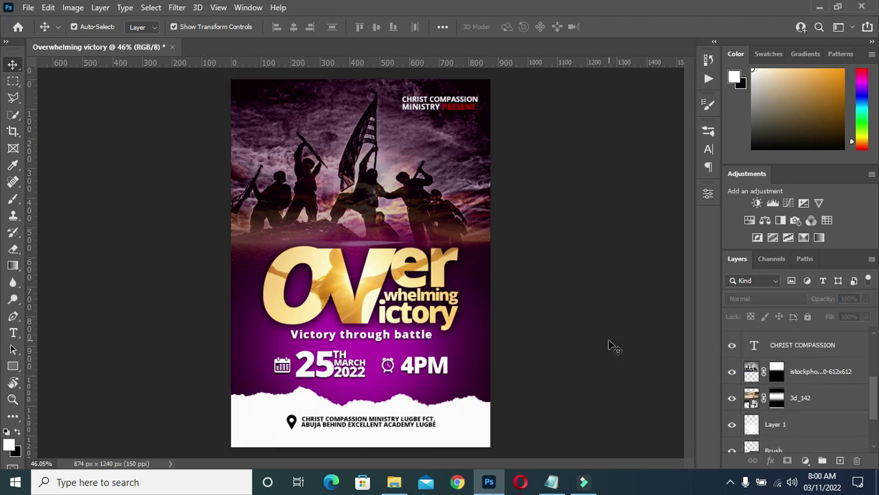
{"action": "scroll", "coordinate": [630, 356], "scroll_direction": "down", "scroll_amount": 2}
{"action": "scroll", "coordinate": [630, 356], "scroll_direction": "up", "scroll_amount": 1}
{"action": "scroll", "coordinate": [803, 364], "scroll_direction": "up", "scroll_amount": 3}
Group the tagline and title layers as Overwhelming and nudge the group up slightly
{"action": "left_click", "coordinate": [800, 357]}
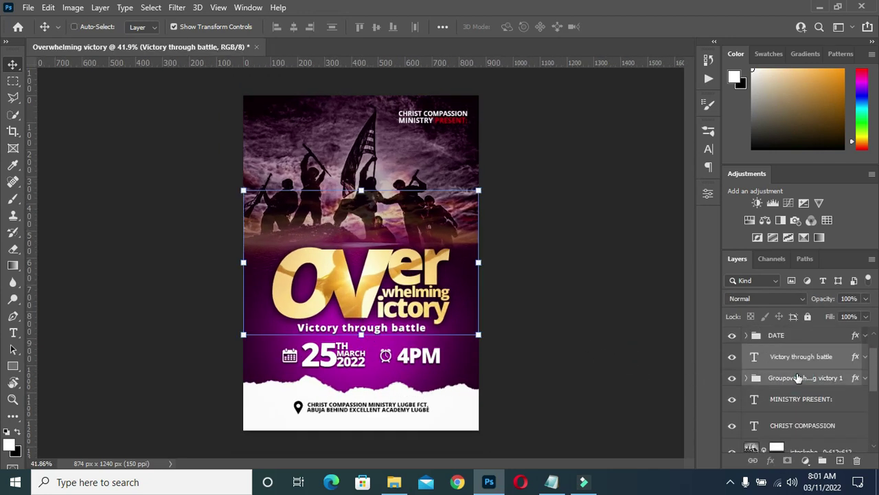
{"action": "left_click", "coordinate": [797, 377], "text": "ctrl"}
{"action": "key", "text": "ctrl+g"}
{"action": "double_click", "coordinate": [781, 351]}
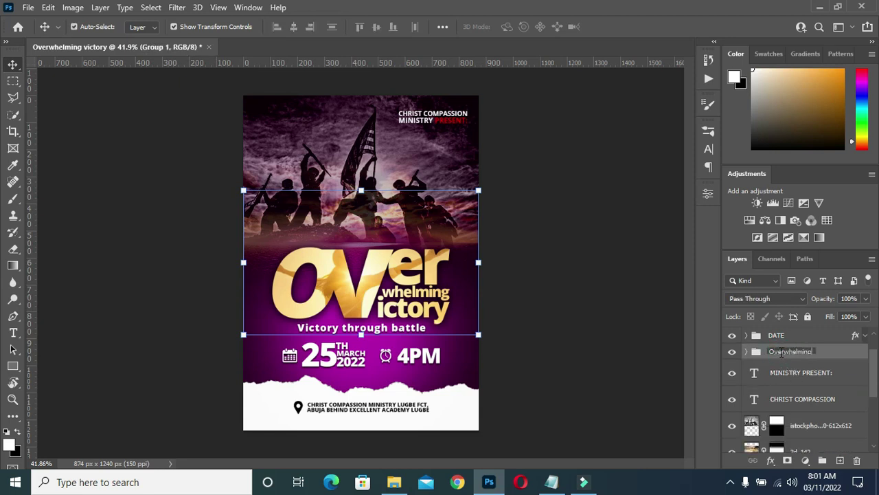
{"action": "key", "text": "Return"}
{"action": "key", "text": "Up"}
{"action": "key", "text": "Up"}
{"action": "key", "text": "Up"}
{"action": "key", "text": "Up"}
{"action": "key", "text": "Up"}
{"action": "key", "text": "Up"}
{"action": "key", "text": "Up"}
{"action": "key", "text": "Up"}
{"action": "key", "text": "Up"}
{"action": "key", "text": "Up"}
{"action": "key", "text": "Up"}
{"action": "key", "text": "Up"}
{"action": "key", "text": "Up"}
{"action": "key", "text": "Up"}
{"action": "key", "text": "Up"}
{"action": "key", "text": "Up"}
{"action": "key", "text": "Up"}
{"action": "key", "text": "Up"}
{"action": "key", "text": "Up"}
{"action": "key", "text": "Up"}
{"action": "key", "text": "Up"}
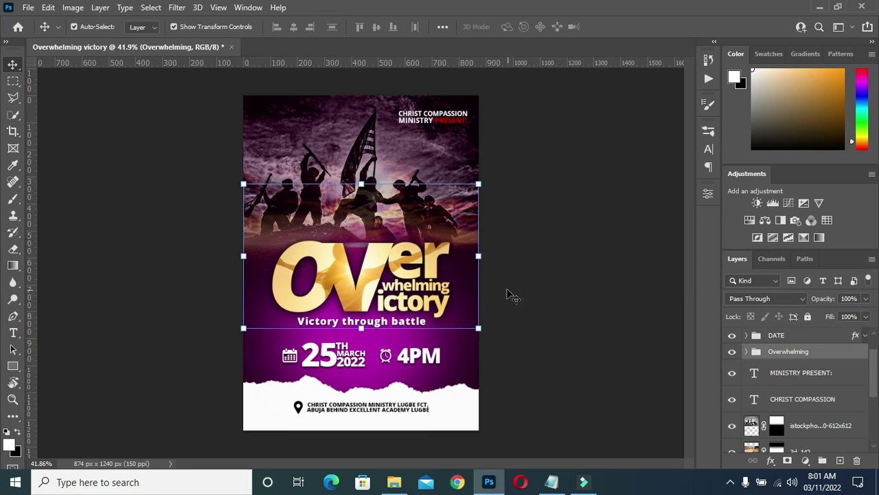
{"action": "left_click", "coordinate": [539, 192]}
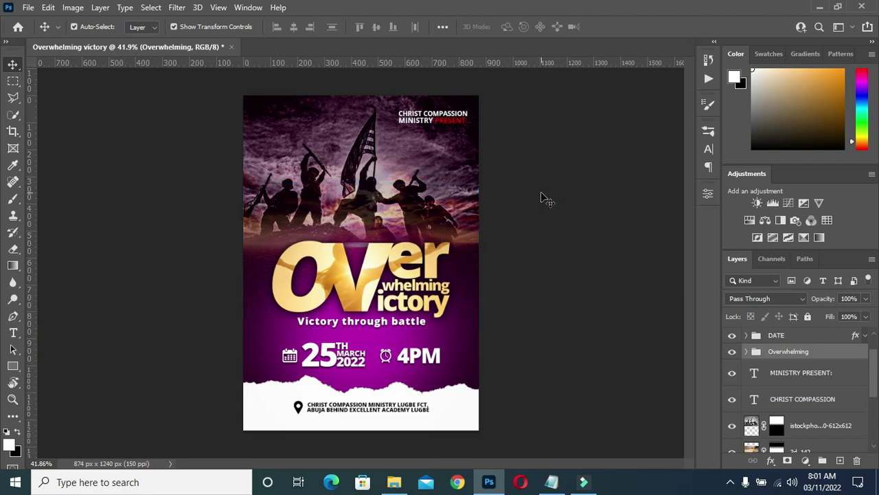
{"action": "scroll", "coordinate": [412, 425], "scroll_direction": "up", "scroll_amount": 3}
{"action": "scroll", "coordinate": [395, 428], "scroll_direction": "up", "scroll_amount": 2}
Change the venue address font style from Open Sans Extrabold to Bold
{"action": "left_click", "coordinate": [395, 428]}
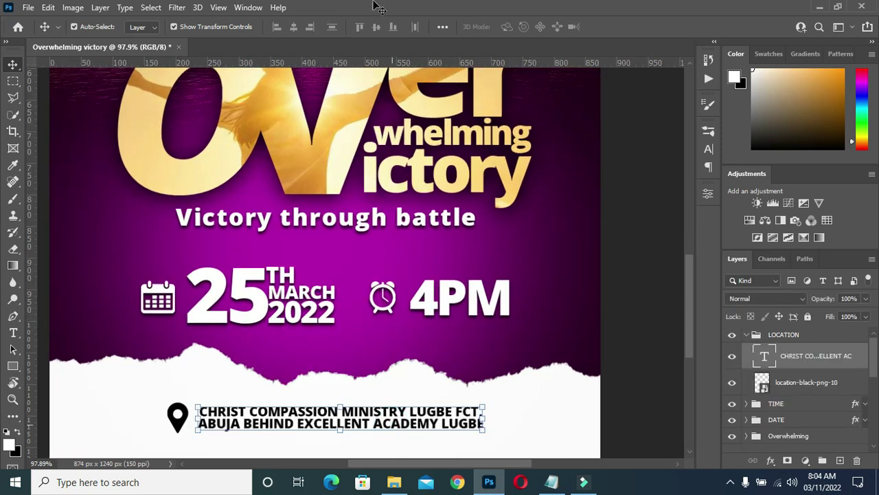
{"action": "key", "text": "t"}
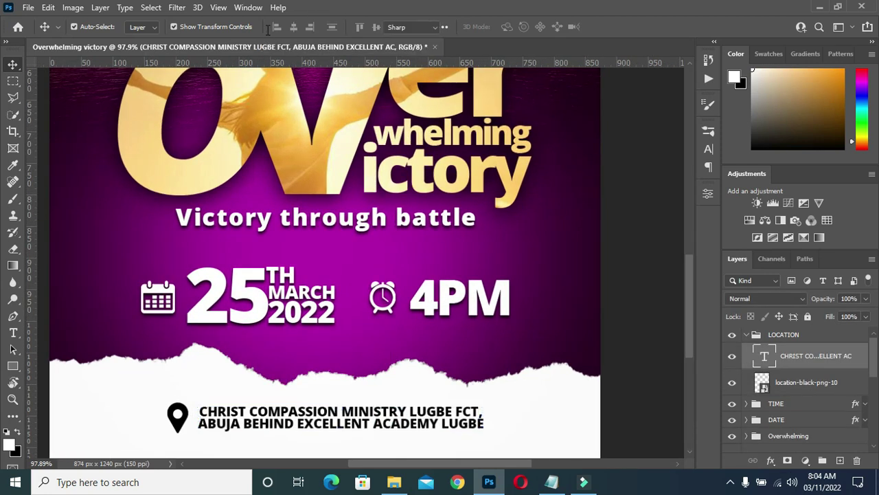
{"action": "left_click", "coordinate": [283, 27]}
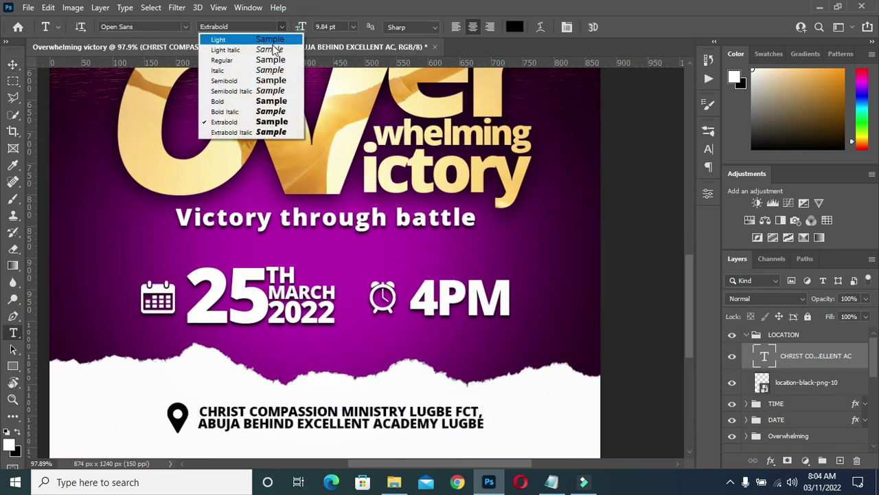
{"action": "left_click", "coordinate": [254, 101]}
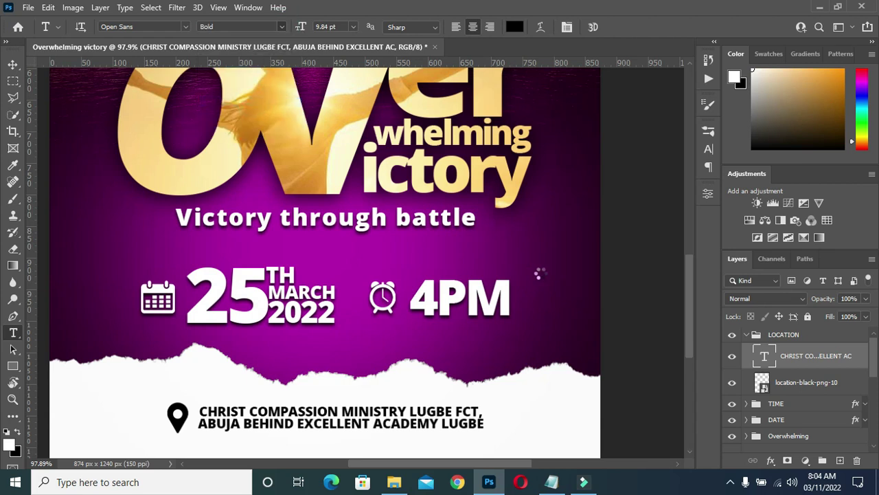
{"action": "left_click", "coordinate": [12, 62]}
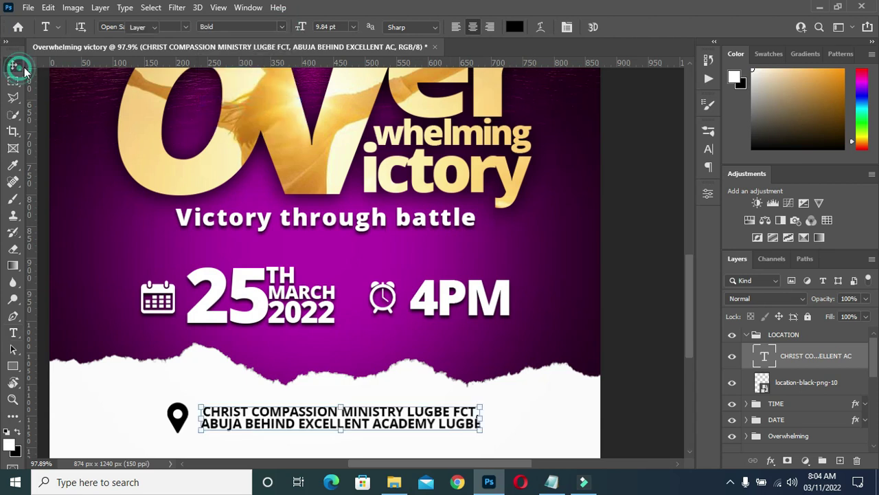
{"action": "left_click", "coordinate": [747, 337]}
Group the MINISTRY PRESENT: and CHRIST COMPASSION header text layers
{"action": "left_click", "coordinate": [639, 329]}
{"action": "scroll", "coordinate": [638, 329], "scroll_direction": "down", "scroll_amount": 1}
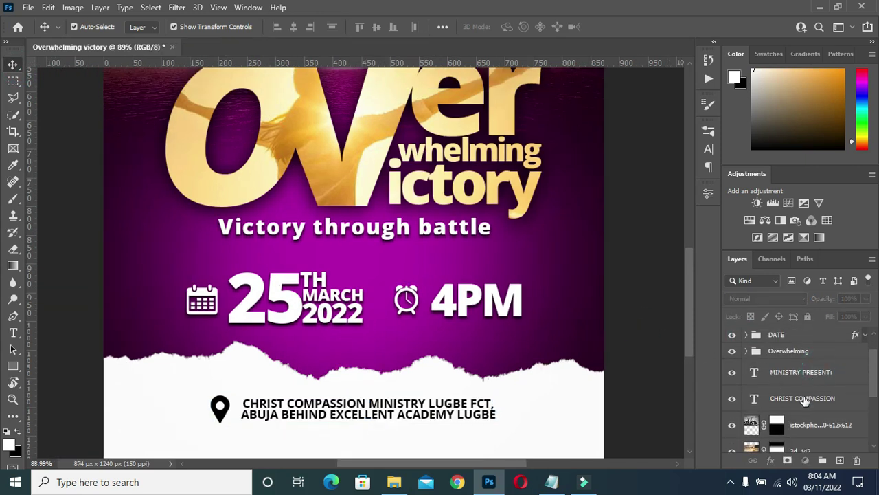
{"action": "left_click", "coordinate": [797, 374]}
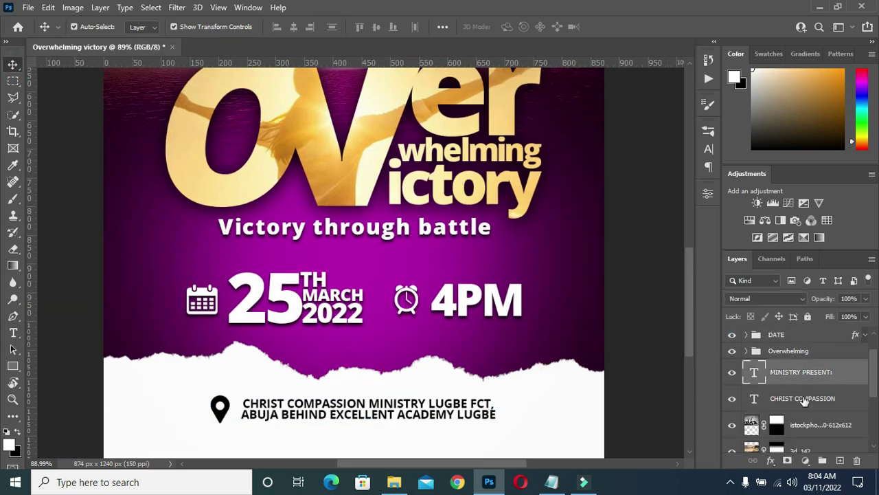
{"action": "left_click", "coordinate": [788, 396], "text": "ctrl"}
{"action": "key", "text": "ctrl+g"}
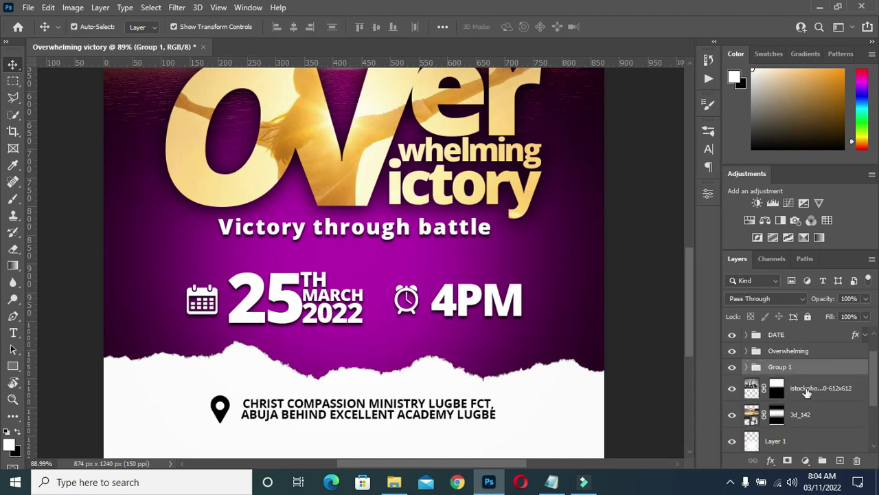
Group the soldiers photo and background layers down to Color Fill 1 as BG
{"action": "left_click", "coordinate": [802, 392]}
{"action": "scroll", "coordinate": [794, 427], "scroll_direction": "down", "scroll_amount": 1}
{"action": "scroll", "coordinate": [795, 428], "scroll_direction": "down", "scroll_amount": 1}
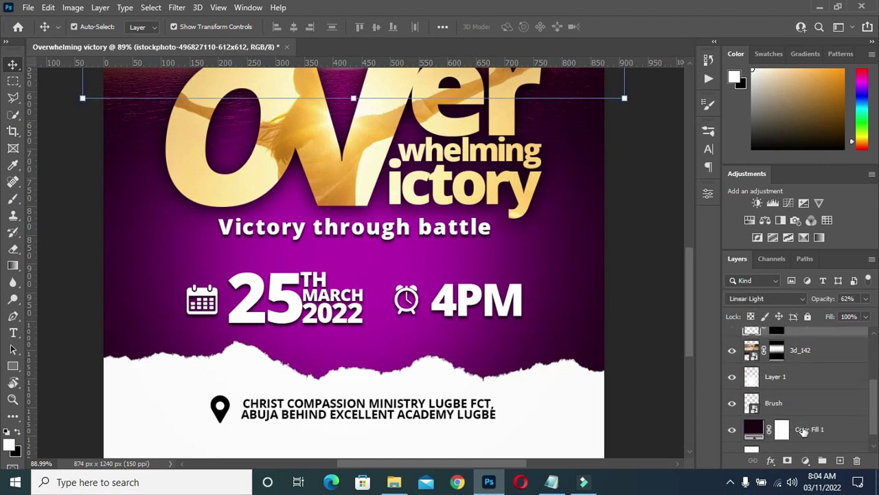
{"action": "left_click", "coordinate": [804, 429], "text": "shift"}
{"action": "key", "text": "ctrl+g"}
{"action": "double_click", "coordinate": [781, 416]}
Rename the ministry header group CHURCH and select the lens-flare image file
{"action": "double_click", "coordinate": [789, 399]}
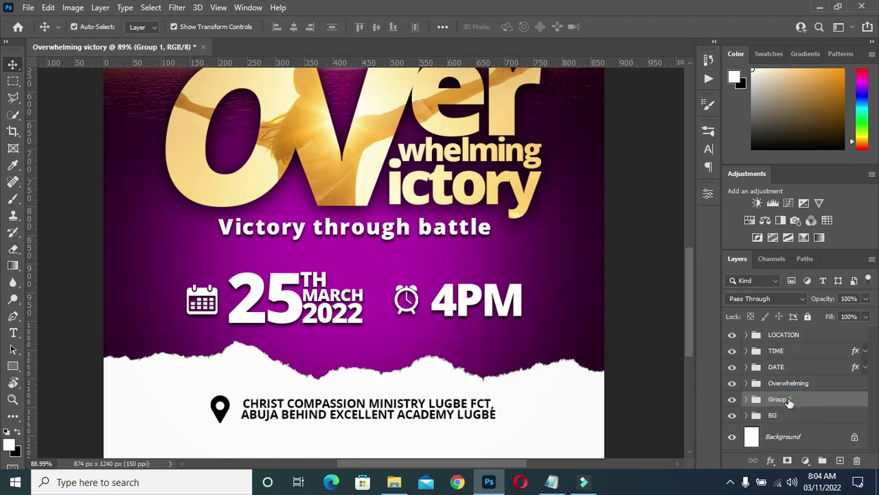
{"action": "type", "text": "CHURCH"}
{"action": "key", "text": "Return"}
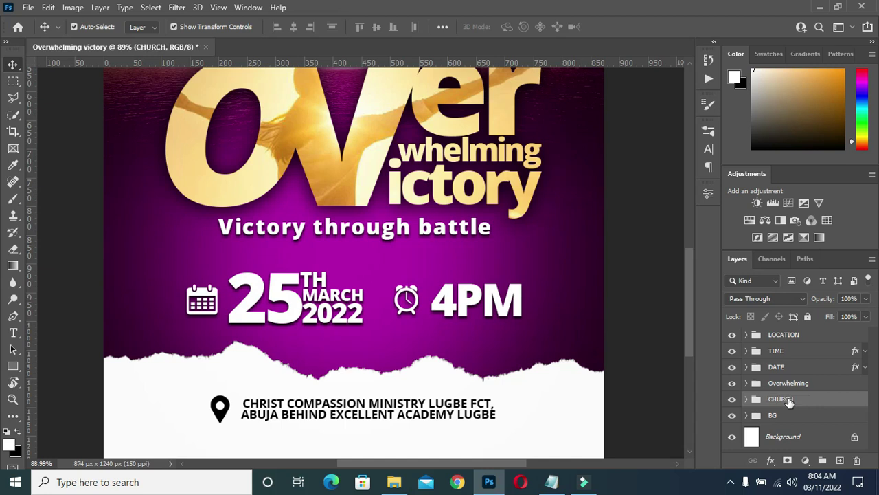
{"action": "scroll", "coordinate": [663, 308], "scroll_direction": "down", "scroll_amount": 2}
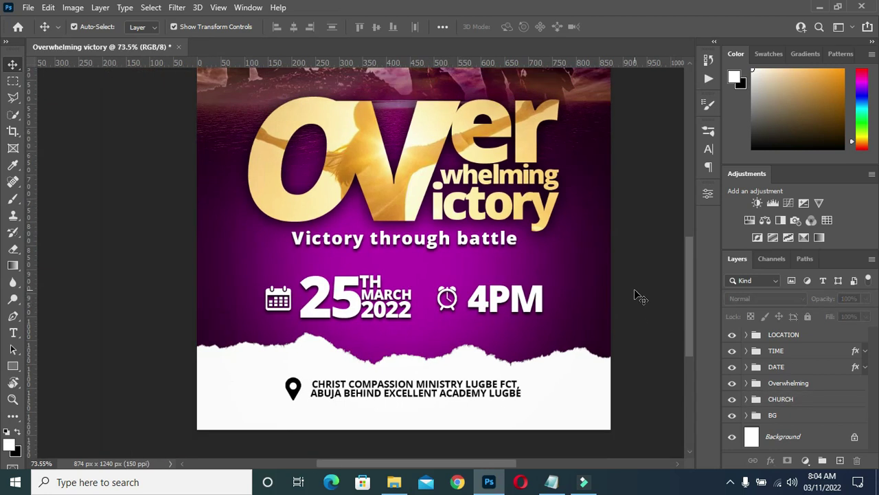
{"action": "scroll", "coordinate": [634, 294], "scroll_direction": "down", "scroll_amount": 2}
{"action": "scroll", "coordinate": [567, 245], "scroll_direction": "down", "scroll_amount": 2}
{"action": "scroll", "coordinate": [572, 249], "scroll_direction": "down", "scroll_amount": 1}
{"action": "scroll", "coordinate": [562, 251], "scroll_direction": "up", "scroll_amount": 1}
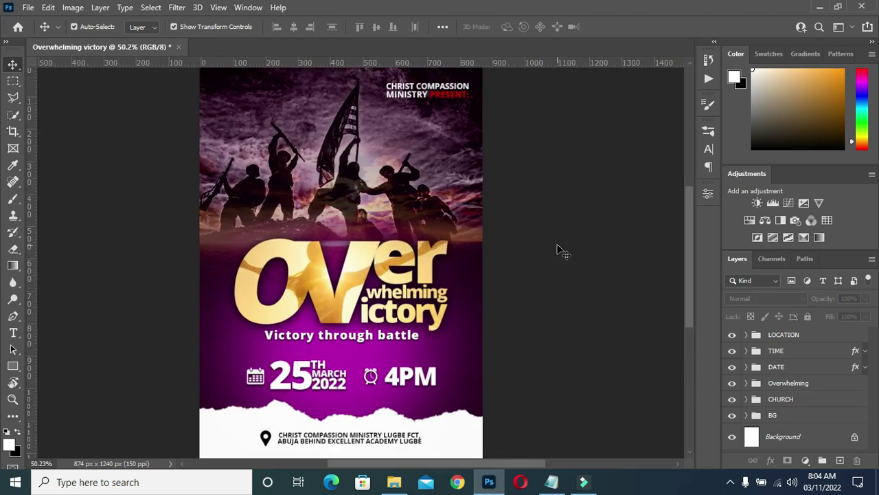
{"action": "scroll", "coordinate": [450, 276], "scroll_direction": "down", "scroll_amount": 1}
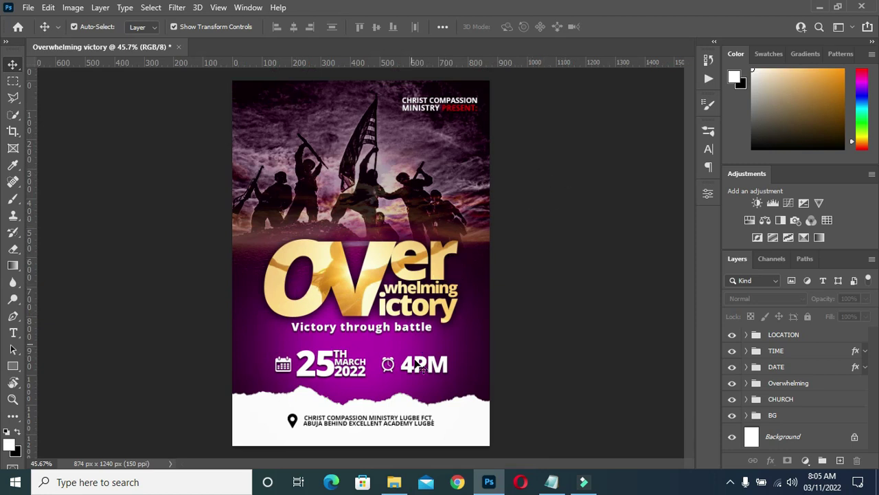
{"action": "left_click", "coordinate": [395, 482]}
Place lens-flare-0000611 over the title's left side, Screen-blended, with a layer mask
{"action": "left_click", "coordinate": [317, 282]}
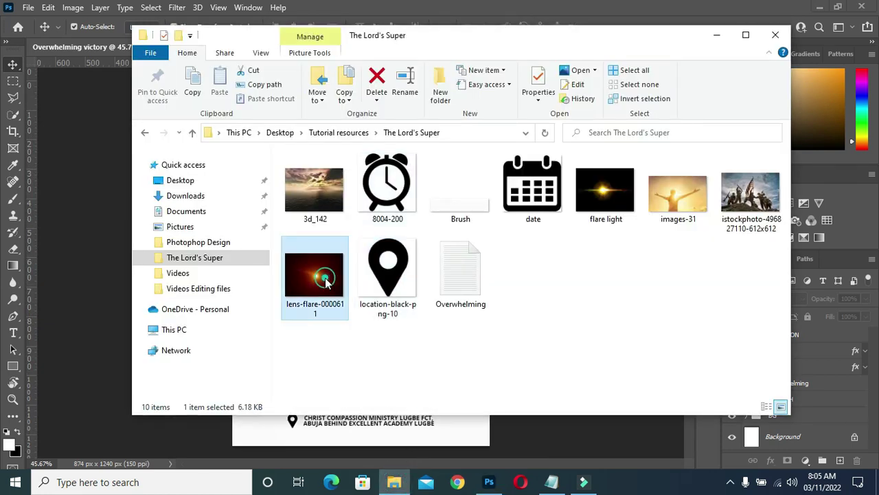
{"action": "left_click_drag", "start_coordinate": [317, 285], "coordinate": [110, 371]}
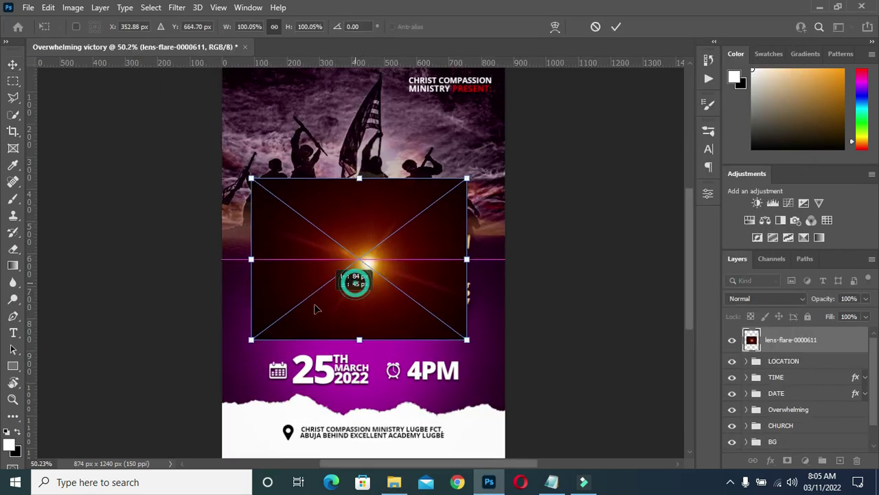
{"action": "left_click_drag", "start_coordinate": [355, 280], "coordinate": [293, 314]}
{"action": "left_click", "coordinate": [616, 26]}
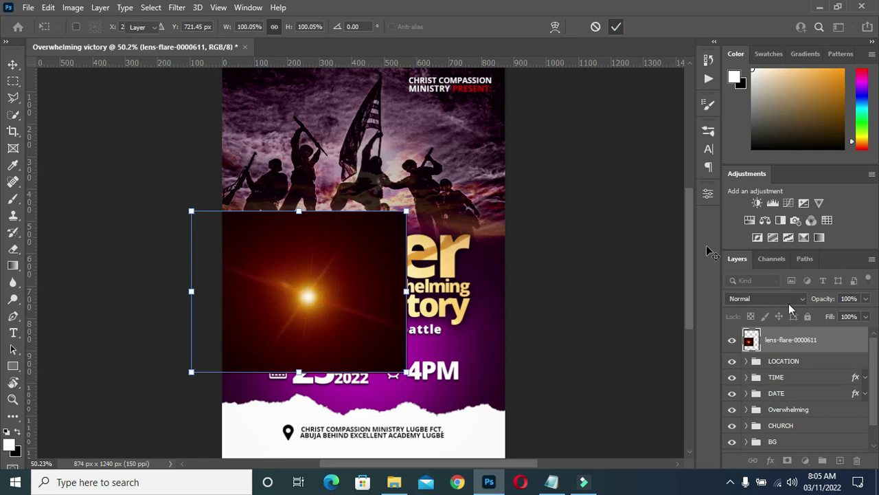
{"action": "left_click", "coordinate": [755, 300]}
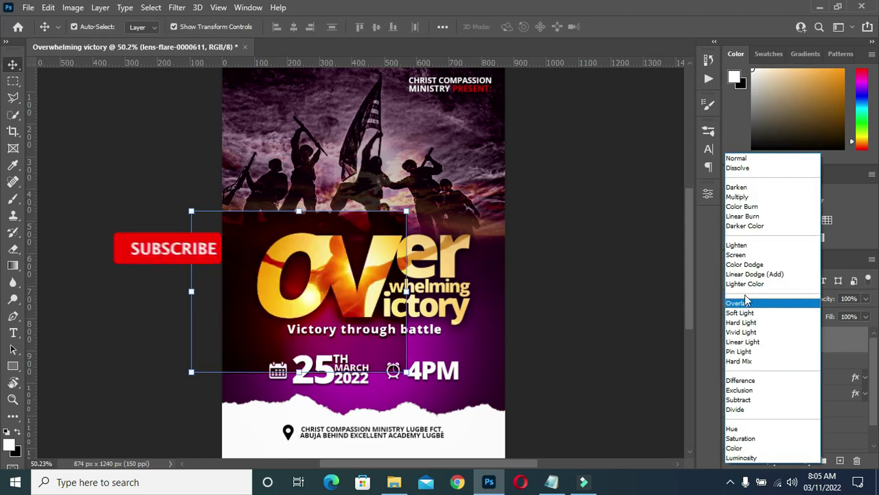
{"action": "left_click", "coordinate": [742, 255]}
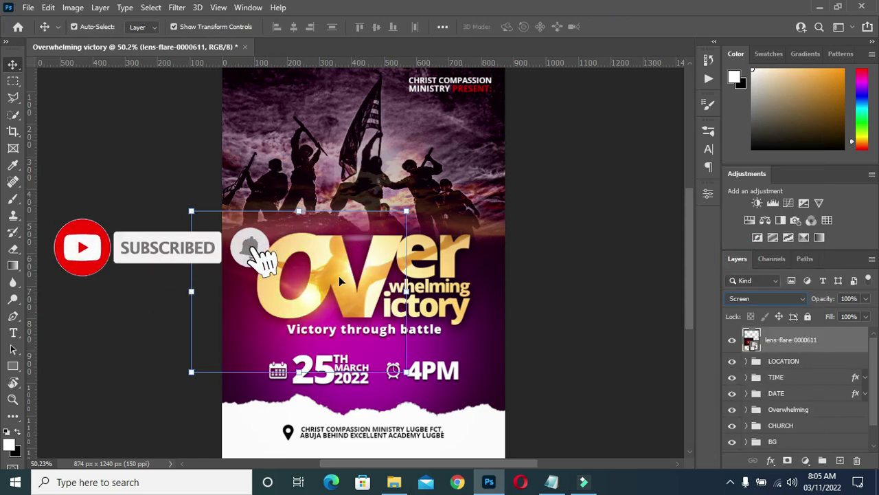
{"action": "left_click_drag", "start_coordinate": [312, 301], "coordinate": [291, 310]}
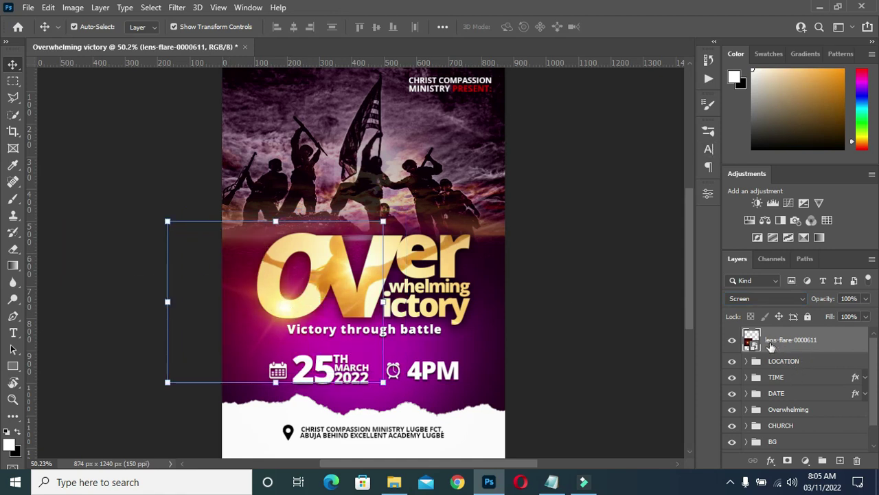
{"action": "left_click", "coordinate": [787, 460]}
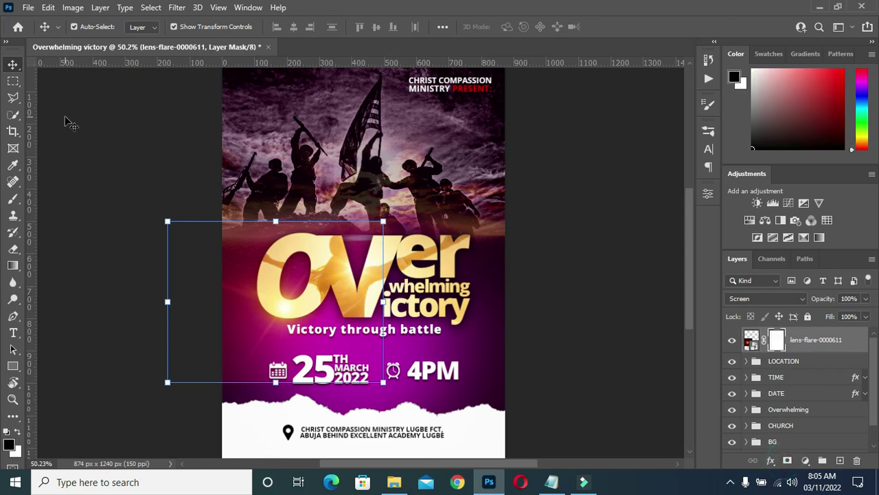
Paint out parts of the lens flare on its mask with a smaller brush
{"action": "left_click", "coordinate": [13, 199]}
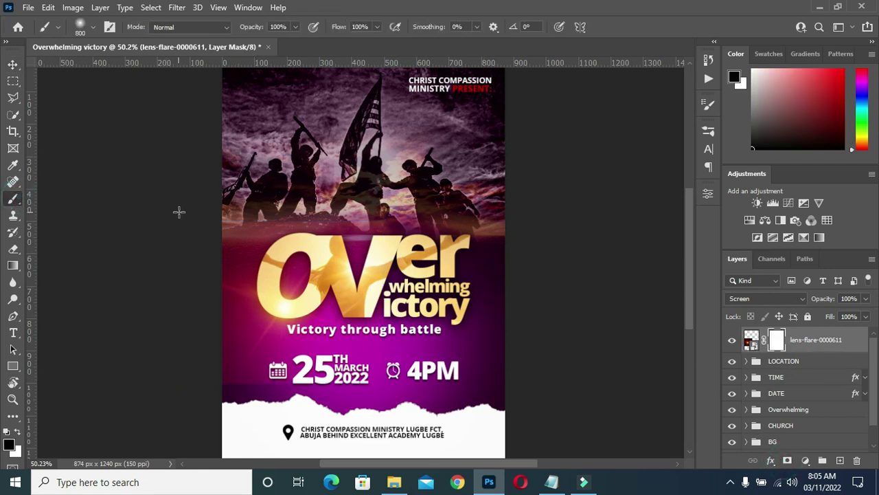
{"action": "key", "text": "bracketleft"}
{"action": "key", "text": "bracketleft"}
{"action": "key", "text": "bracketleft"}
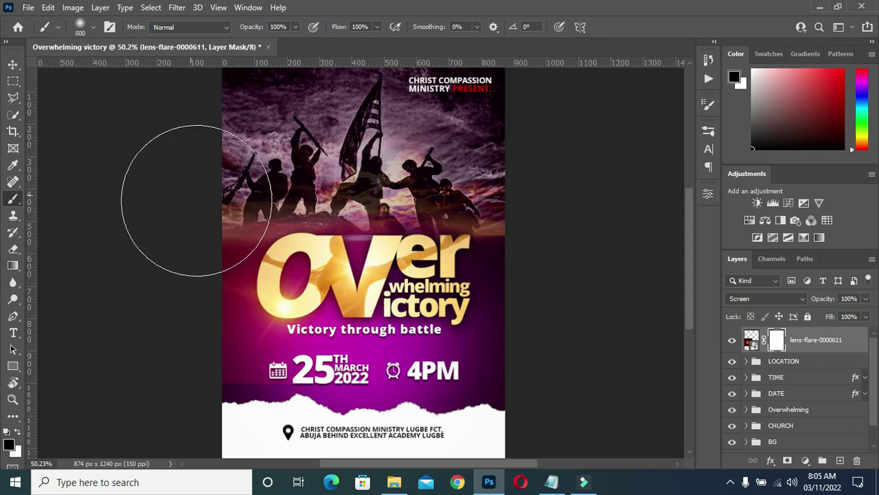
{"action": "key", "text": "bracketleft"}
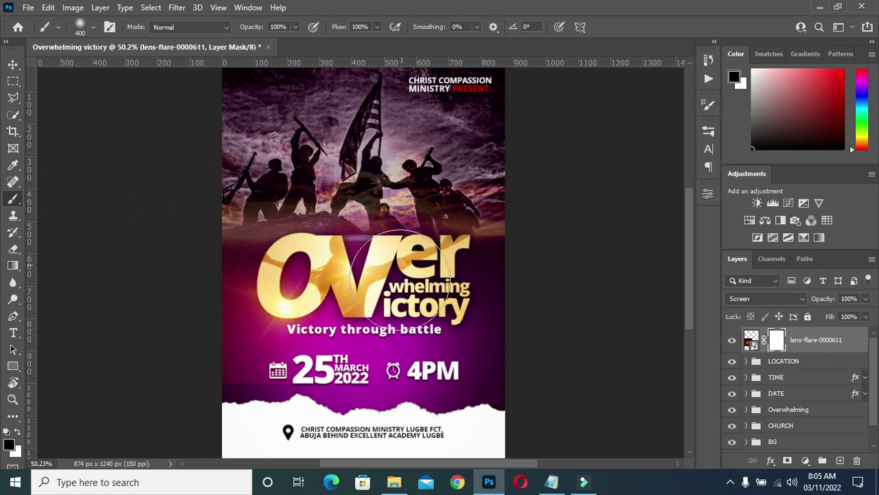
{"action": "mouse_move", "coordinate": [391, 336]}
{"action": "left_mouse_down"}
{"action": "mouse_move", "coordinate": [254, 382]}
{"action": "mouse_move", "coordinate": [197, 353]}
{"action": "mouse_move", "coordinate": [235, 382]}
{"action": "mouse_move", "coordinate": [191, 341]}
{"action": "left_mouse_up"}
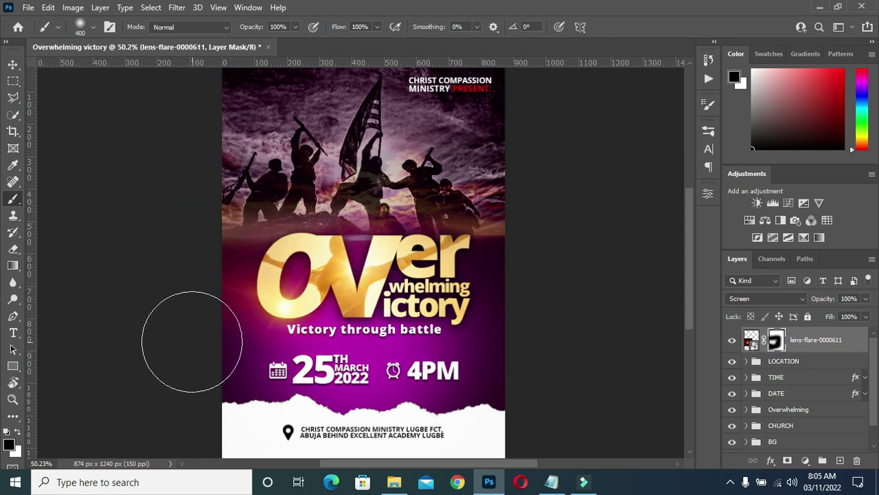
Scale the lens flare to 74.81% and shift it left and up over the title's O
{"action": "left_click", "coordinate": [12, 64]}
{"action": "mouse_move", "coordinate": [287, 308]}
{"action": "left_mouse_down"}
{"action": "mouse_move", "coordinate": [289, 318]}
{"action": "mouse_move", "coordinate": [283, 309]}
{"action": "left_mouse_up"}
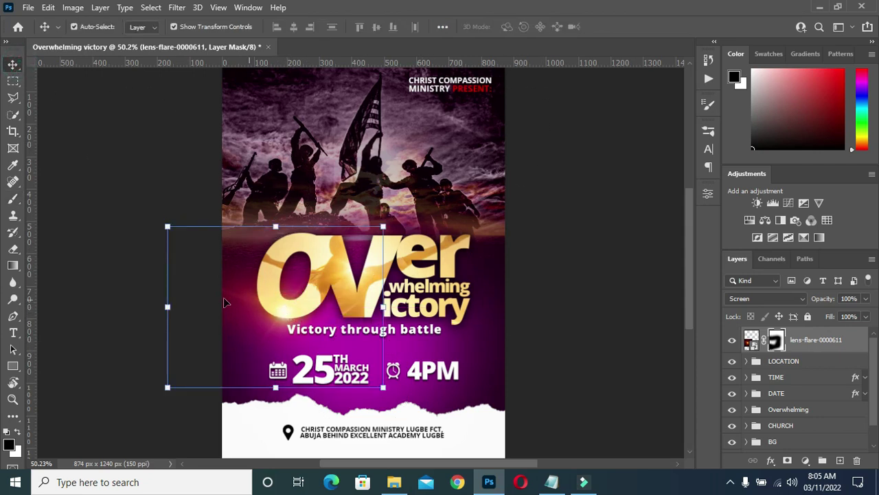
{"action": "left_click_drag", "start_coordinate": [167, 308], "coordinate": [222, 307]}
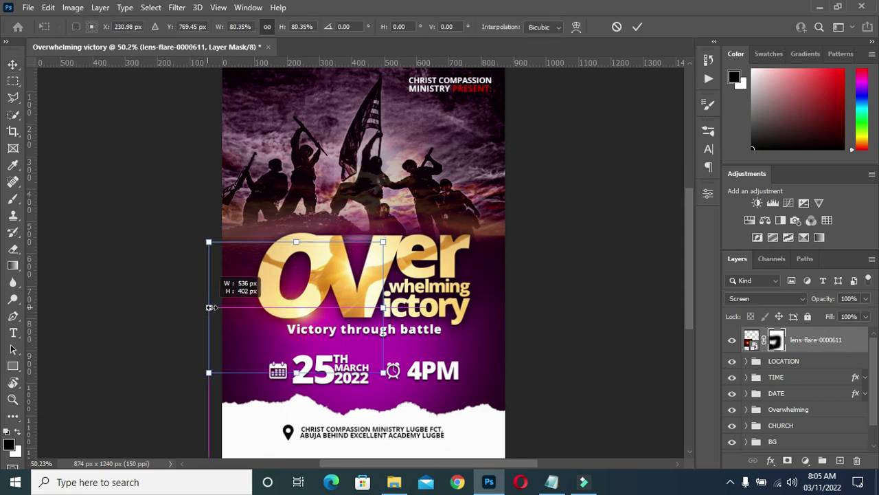
{"action": "left_click_drag", "start_coordinate": [310, 320], "coordinate": [300, 313]}
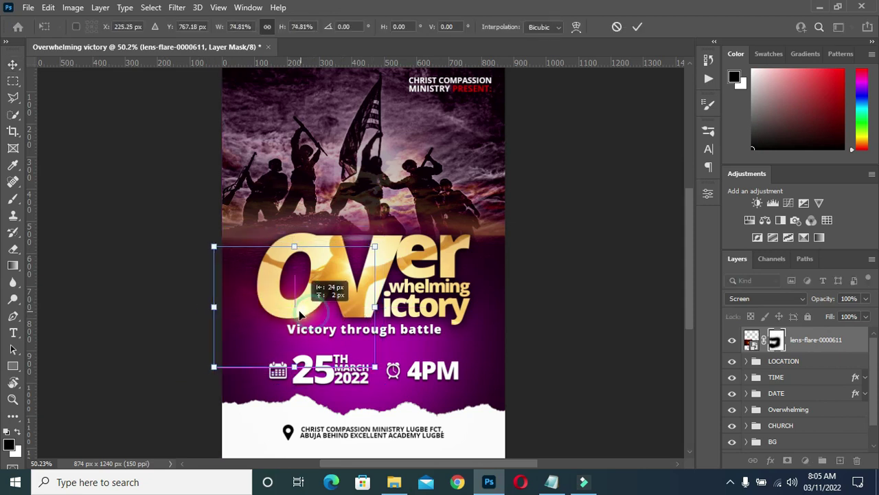
{"action": "left_click_drag", "start_coordinate": [301, 312], "coordinate": [291, 311]}
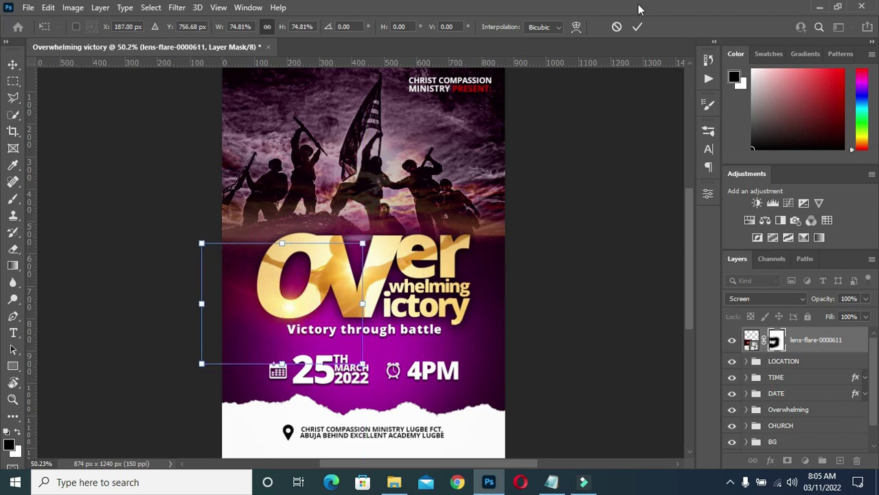
{"action": "left_click", "coordinate": [636, 27]}
{"action": "left_click", "coordinate": [628, 133]}
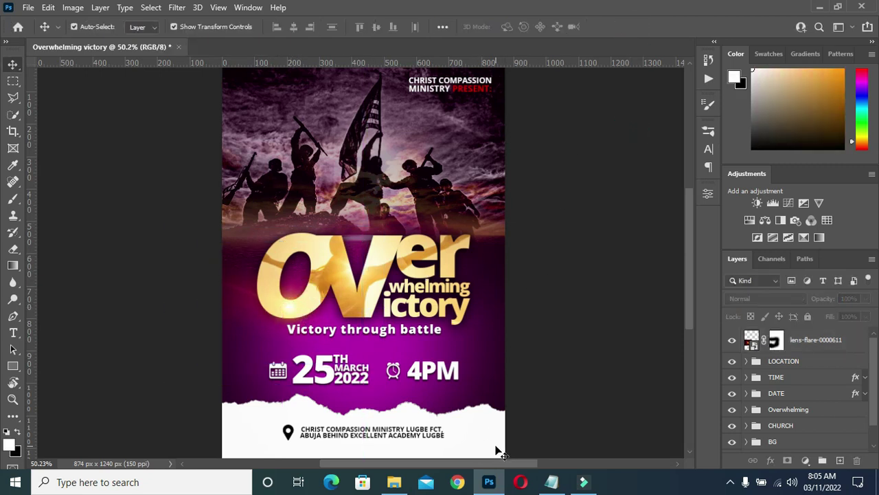
Place the 'flare light' image on the poster and scale it down to 51.33%
{"action": "left_click", "coordinate": [288, 309]}
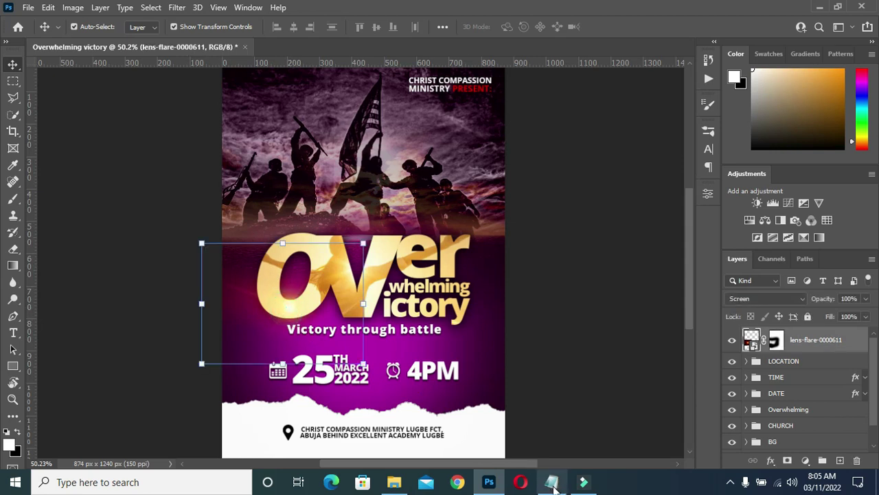
{"action": "left_click", "coordinate": [395, 482]}
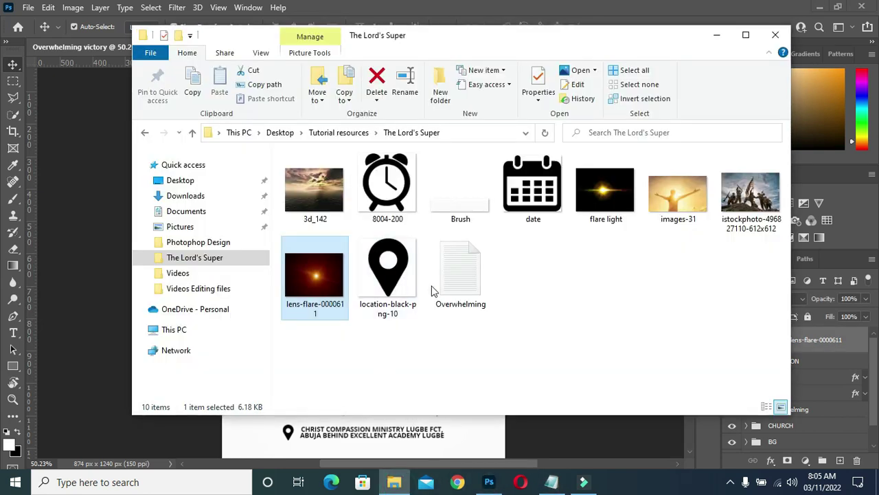
{"action": "mouse_move", "coordinate": [584, 198]}
{"action": "left_mouse_down"}
{"action": "mouse_move", "coordinate": [550, 431]}
{"action": "mouse_move", "coordinate": [550, 337]}
{"action": "left_mouse_up"}
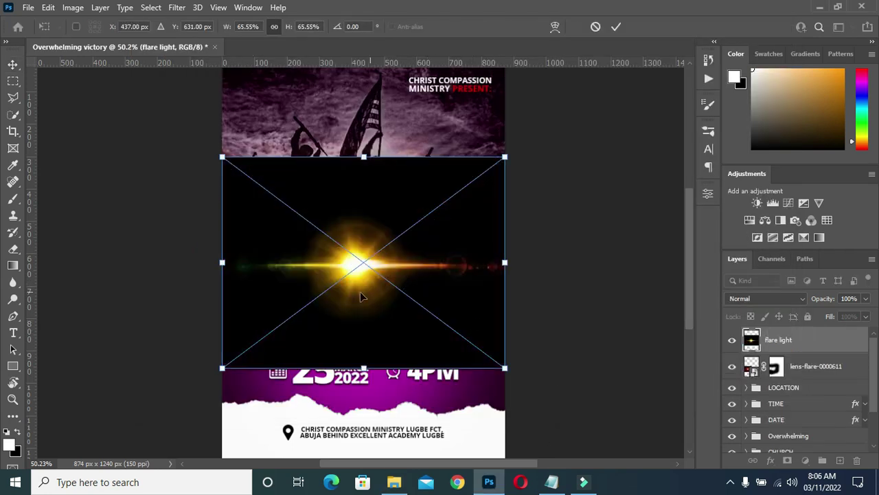
{"action": "left_click_drag", "start_coordinate": [363, 296], "coordinate": [387, 338]}
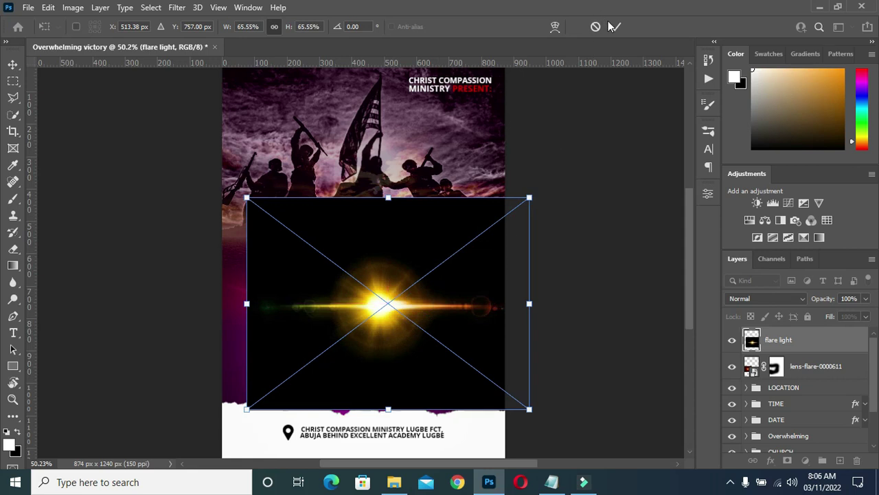
{"action": "left_click", "coordinate": [614, 26]}
{"action": "left_click_drag", "start_coordinate": [529, 197], "coordinate": [465, 240]}
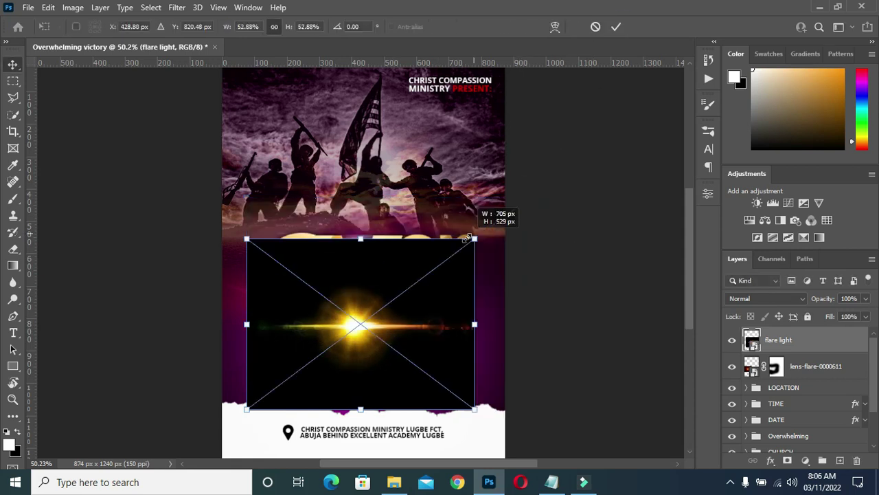
{"action": "left_click_drag", "start_coordinate": [422, 308], "coordinate": [426, 294]}
{"action": "left_click", "coordinate": [616, 26]}
Blend the flare light in Screen mode and position its glow beneath the title's V
{"action": "left_click", "coordinate": [772, 299]}
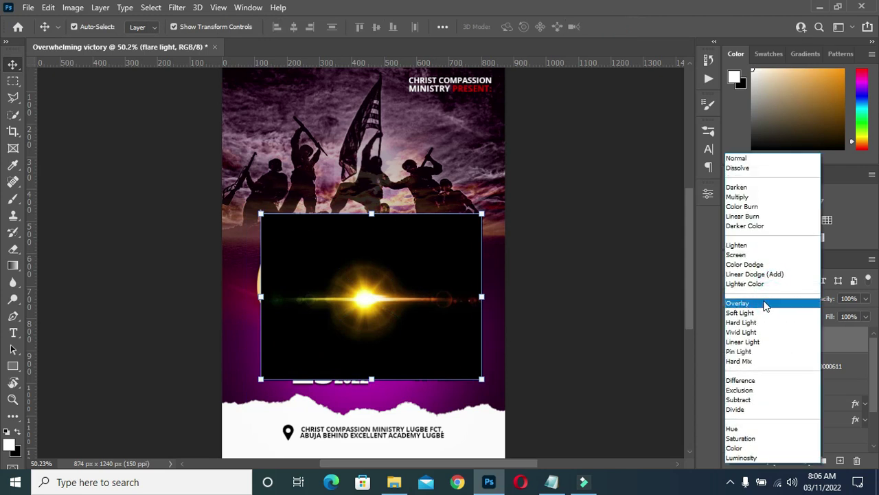
{"action": "left_click", "coordinate": [737, 254]}
{"action": "left_click_drag", "start_coordinate": [375, 302], "coordinate": [374, 317]}
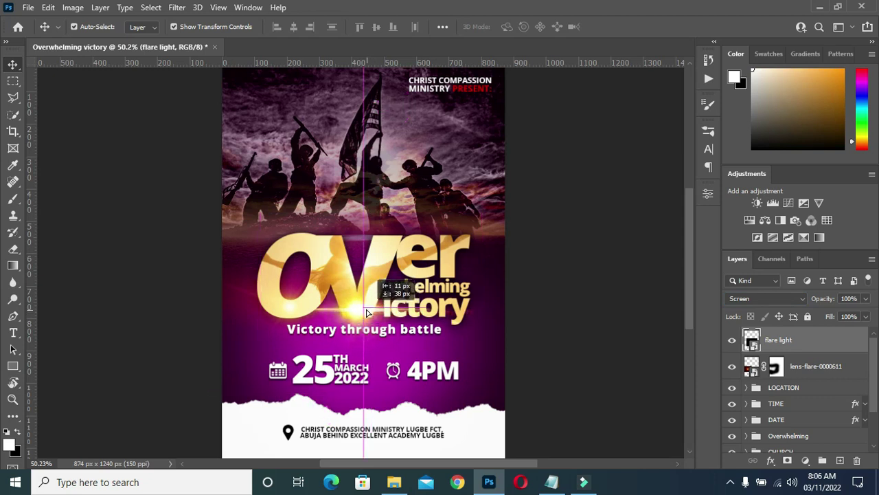
{"action": "left_click_drag", "start_coordinate": [374, 317], "coordinate": [371, 310]}
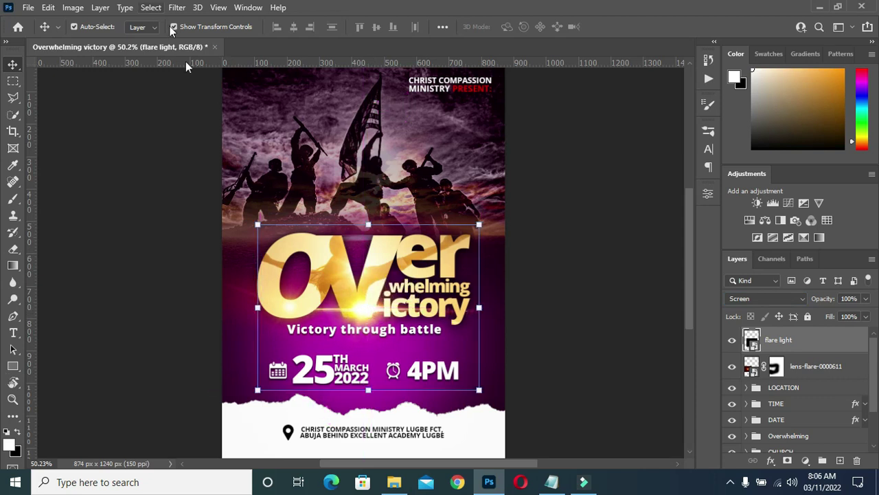
{"action": "key", "text": "ctrl+plus"}
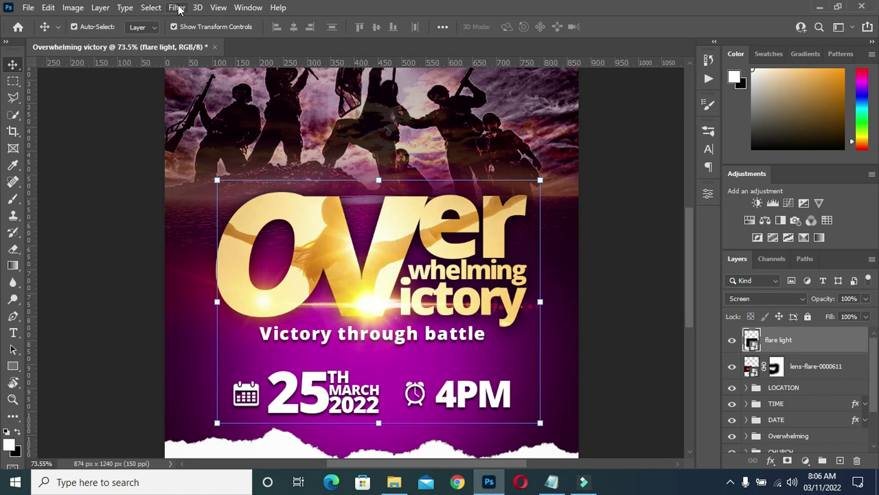
Apply a 7.4-pixel Gaussian Blur smart filter to the flare light layer
{"action": "left_click", "coordinate": [176, 7]}
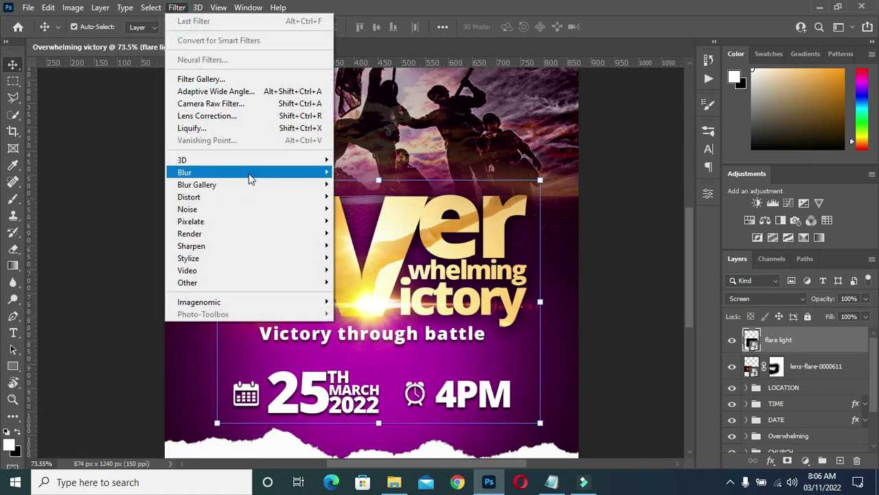
{"action": "mouse_move", "coordinate": [184, 172]}
{"action": "left_click", "coordinate": [371, 221]}
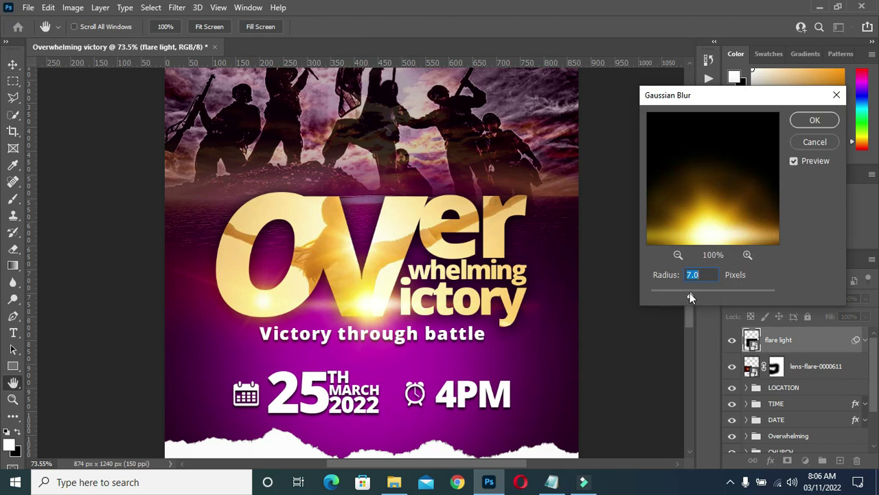
{"action": "left_click_drag", "start_coordinate": [690, 293], "coordinate": [692, 296]}
{"action": "left_click", "coordinate": [813, 121]}
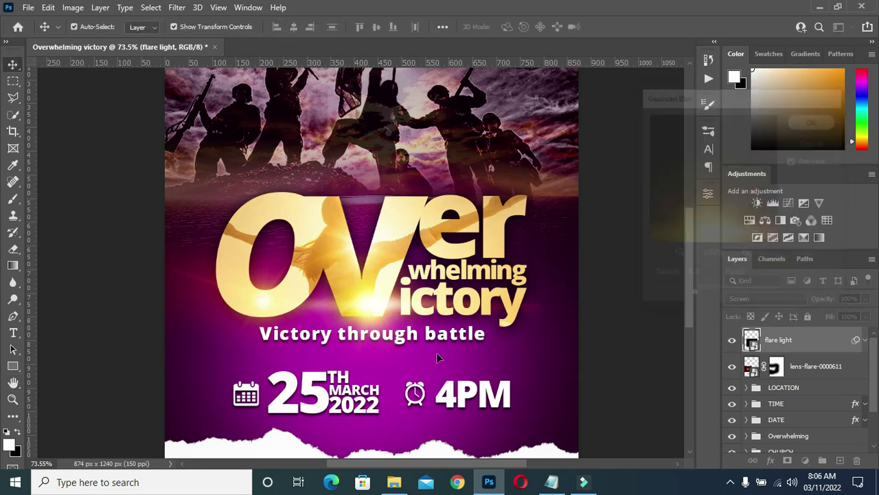
Move the blurred flare glow under the title's V and nudge it into place with arrow keys
{"action": "left_click_drag", "start_coordinate": [366, 323], "coordinate": [369, 320]}
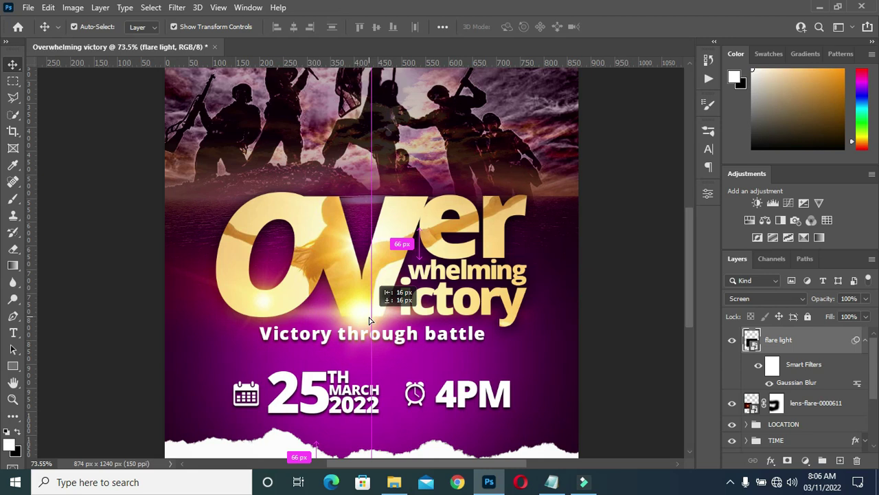
{"action": "left_click_drag", "start_coordinate": [369, 320], "coordinate": [352, 314]}
{"action": "scroll", "coordinate": [374, 321], "scroll_direction": "down", "scroll_amount": 3}
{"action": "key", "text": "Down"}
{"action": "key", "text": "Down"}
{"action": "key", "text": "Down"}
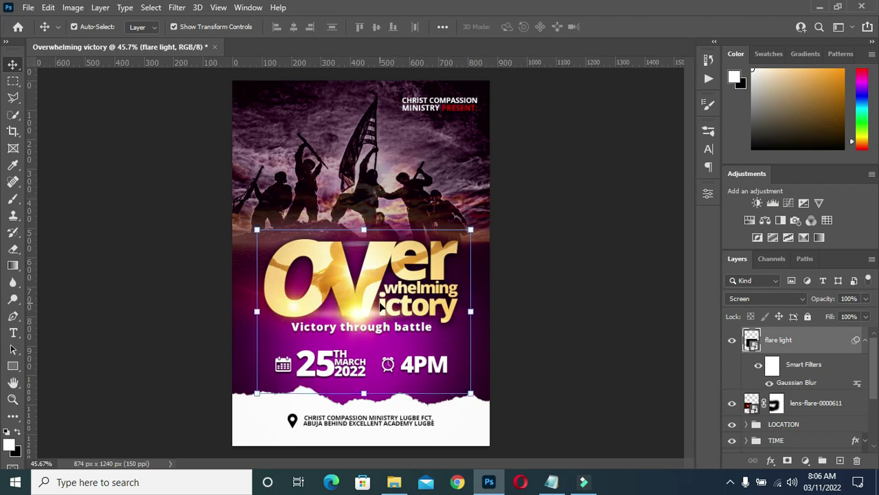
{"action": "key", "text": "Down"}
{"action": "key", "text": "Down"}
{"action": "key", "text": "Right"}
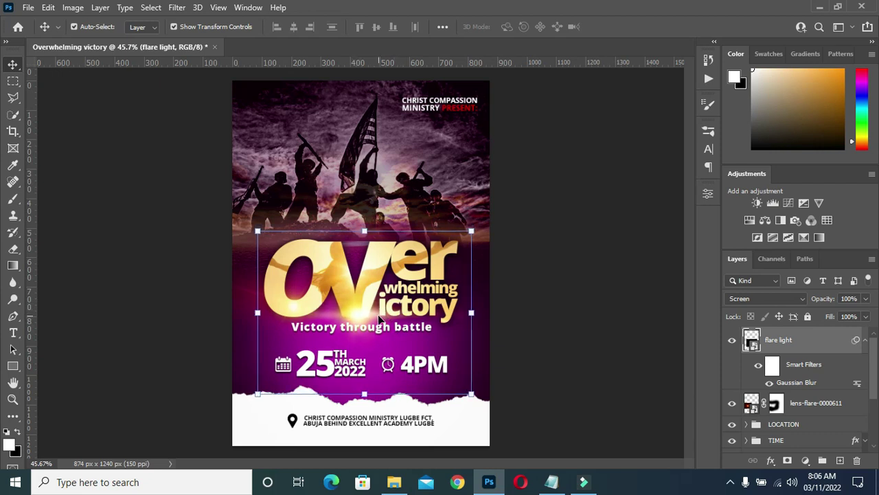
{"action": "key", "text": "shift+Left"}
{"action": "key", "text": "Left"}
Collapse the flare light layer's filter list and expand the Overwhelming group
{"action": "left_click", "coordinate": [560, 313]}
{"action": "scroll", "coordinate": [368, 318], "scroll_direction": "up", "scroll_amount": 3}
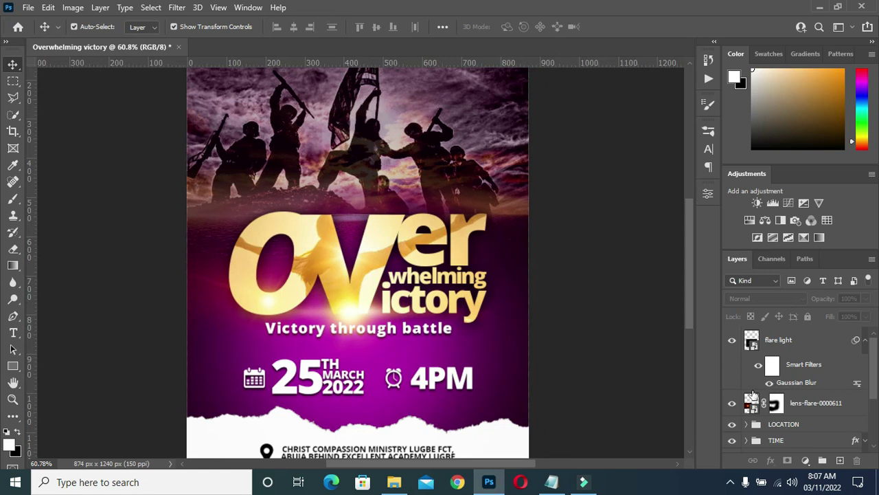
{"action": "left_click", "coordinate": [864, 340]}
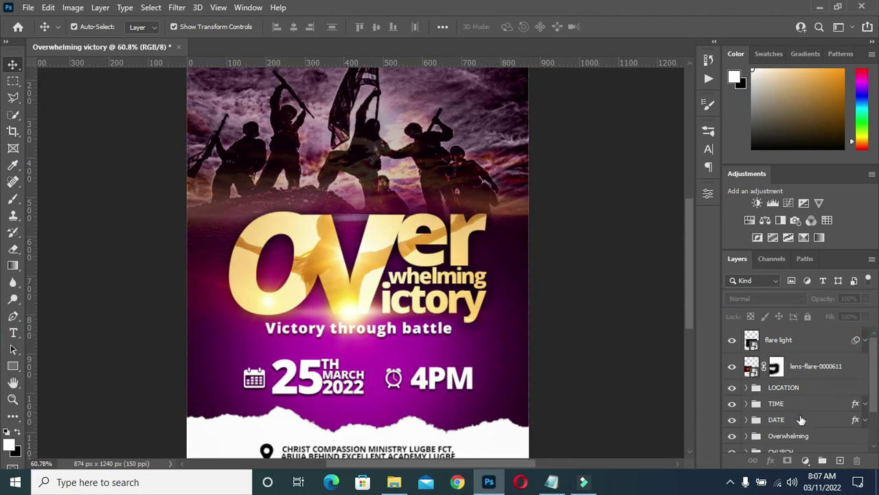
{"action": "scroll", "coordinate": [801, 419], "scroll_direction": "down", "scroll_amount": 1}
{"action": "left_click", "coordinate": [747, 410]}
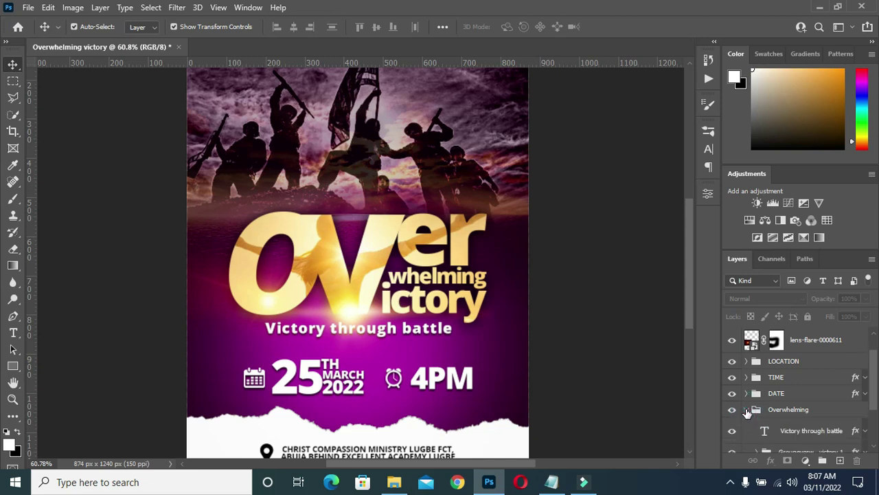
Move the lens-flare-0000611 layer into the Overwhelming group and collapse the group
{"action": "left_click_drag", "start_coordinate": [809, 341], "coordinate": [809, 419]}
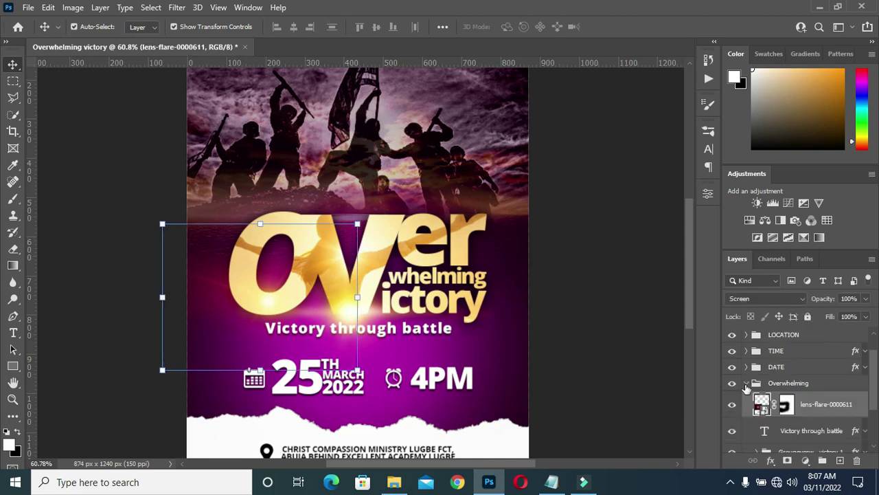
{"action": "left_click", "coordinate": [747, 384]}
{"action": "scroll", "coordinate": [785, 357], "scroll_direction": "up", "scroll_amount": 1}
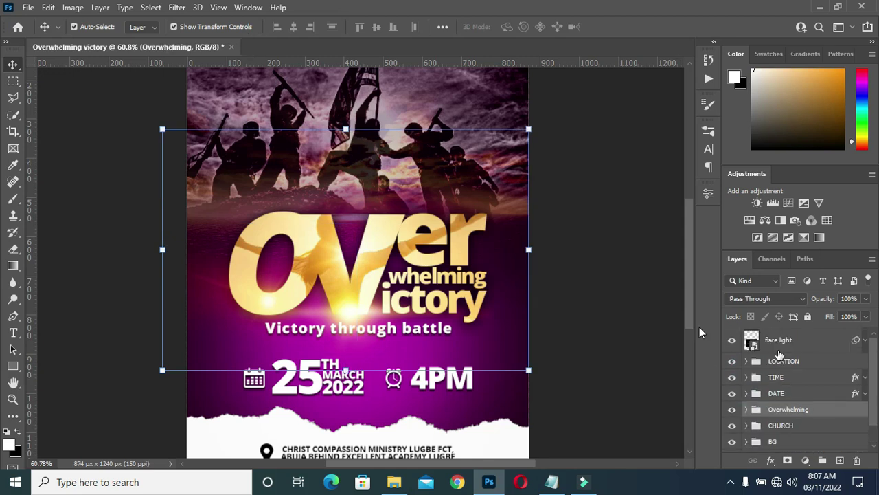
{"action": "left_click", "coordinate": [607, 319]}
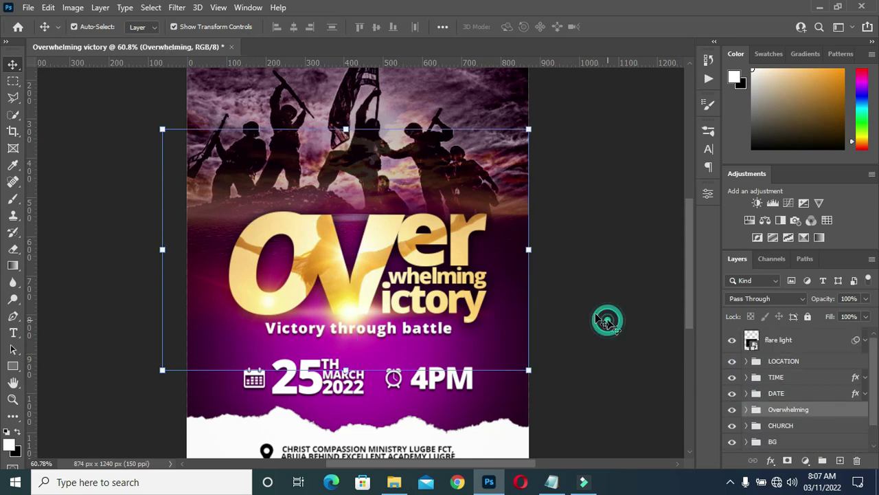
Enlarge the lens-flare glow slightly and shift it up a little
{"action": "left_click", "coordinate": [268, 309]}
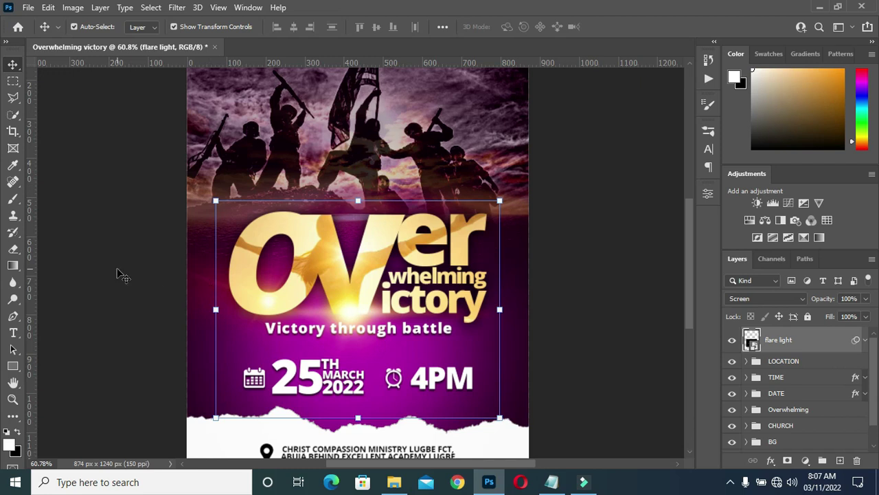
{"action": "left_click", "coordinate": [197, 287]}
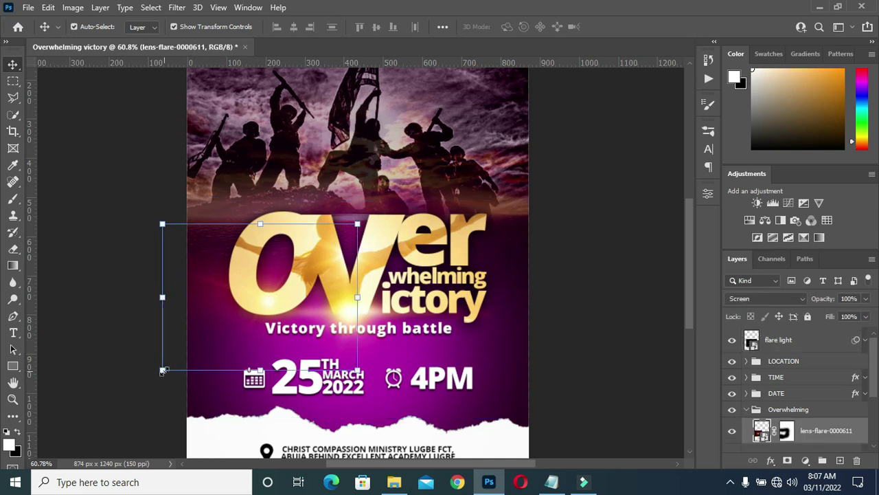
{"action": "left_click_drag", "start_coordinate": [163, 371], "coordinate": [138, 386]}
{"action": "left_click_drag", "start_coordinate": [251, 313], "coordinate": [252, 305]}
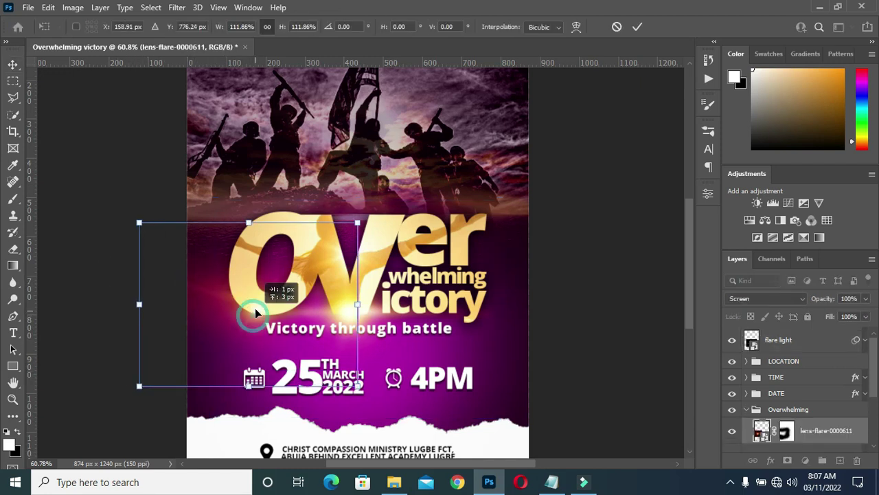
{"action": "left_click", "coordinate": [636, 28]}
Duplicate the lens-flare layer and move the copy up and right over the title
{"action": "key", "text": "ctrl+j"}
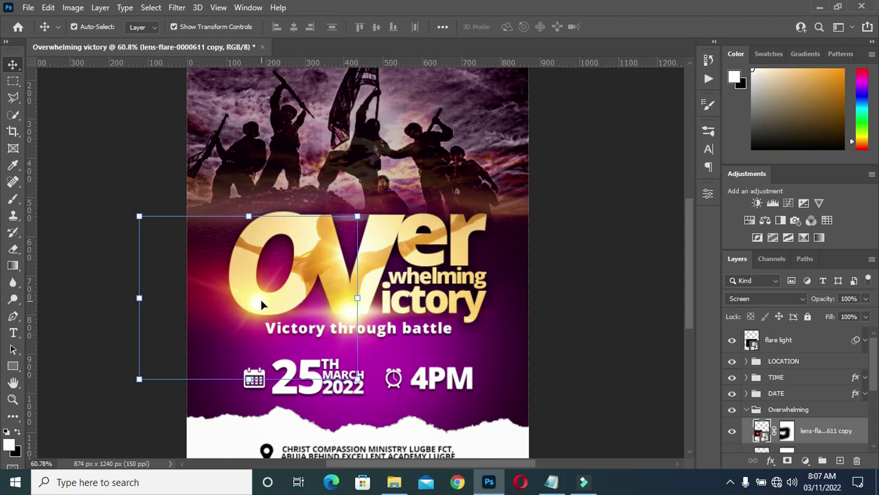
{"action": "left_click_drag", "start_coordinate": [259, 302], "coordinate": [294, 276]}
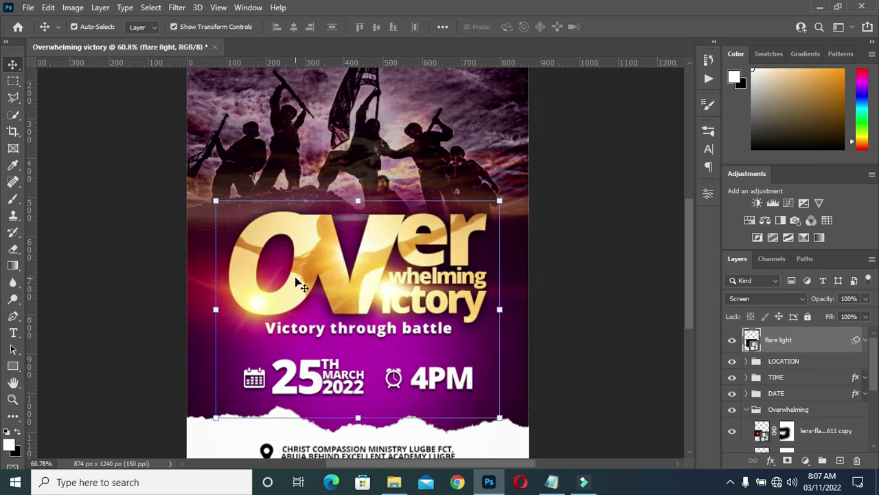
{"action": "left_click", "coordinate": [189, 287]}
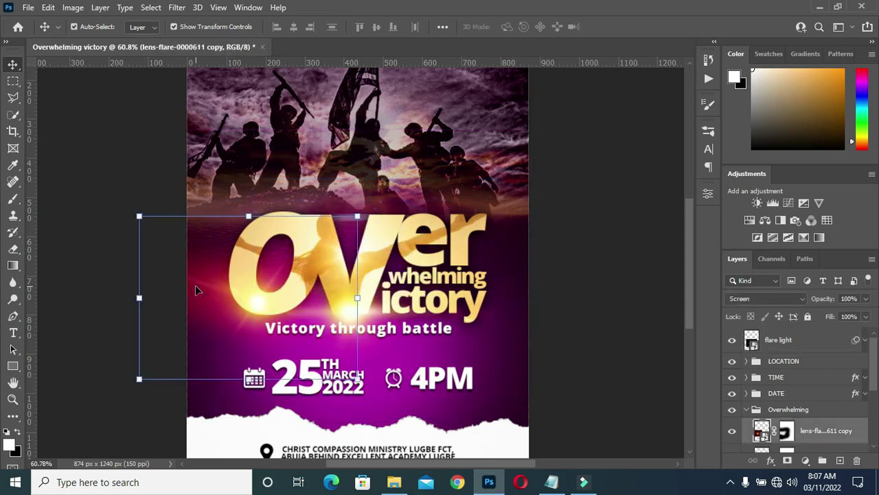
{"action": "scroll", "coordinate": [790, 424], "scroll_direction": "down", "scroll_amount": 2}
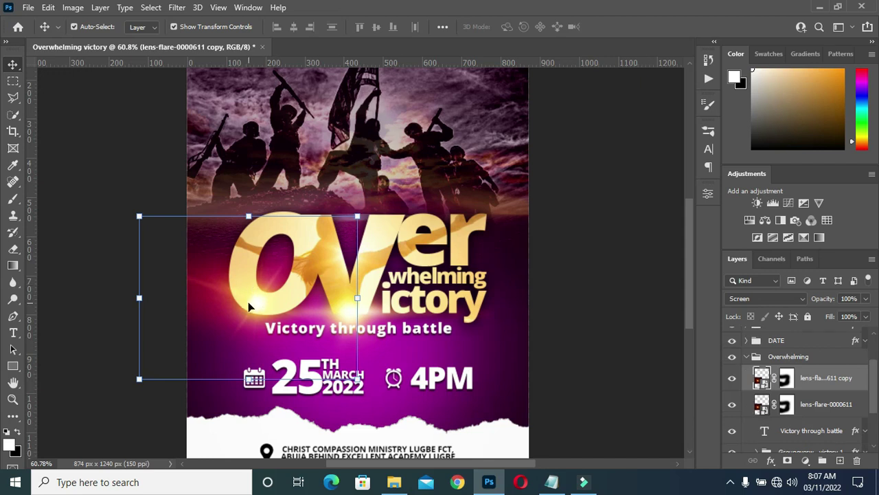
{"action": "left_click_drag", "start_coordinate": [252, 304], "coordinate": [298, 222]}
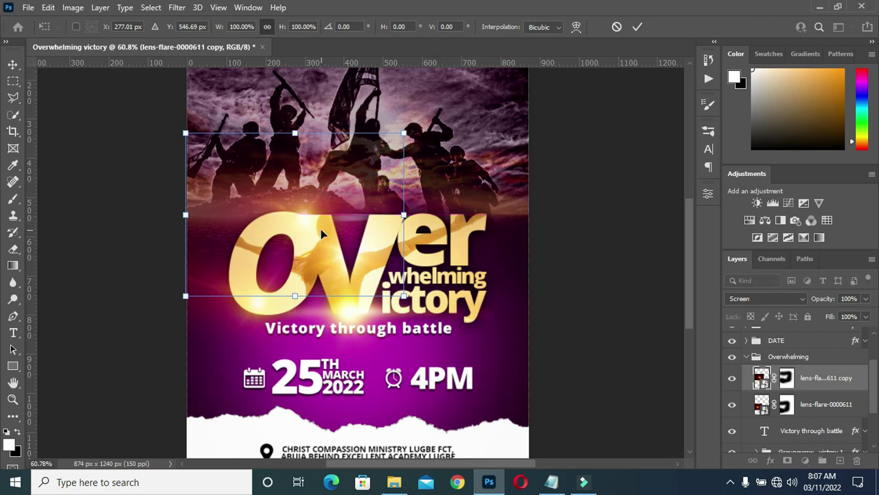
{"action": "left_click", "coordinate": [638, 27]}
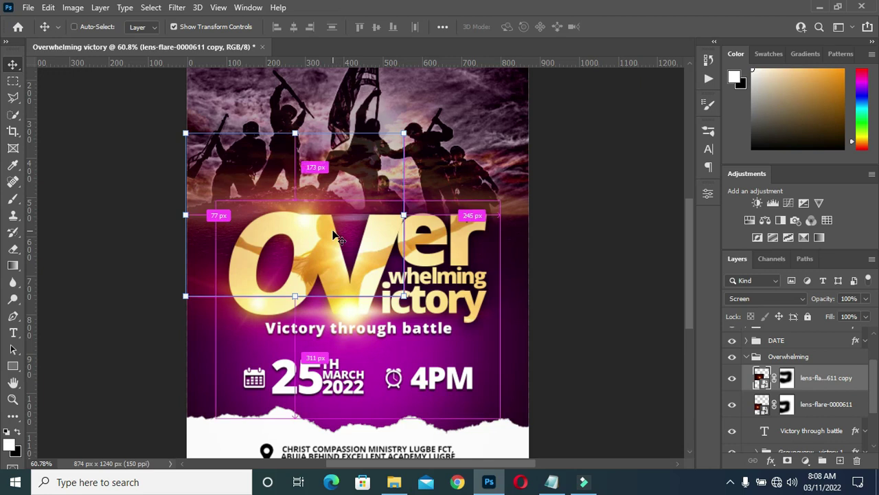
Duplicate the lens-flare layer again and move the copy right over the title
{"action": "key", "text": "ctrl+j"}
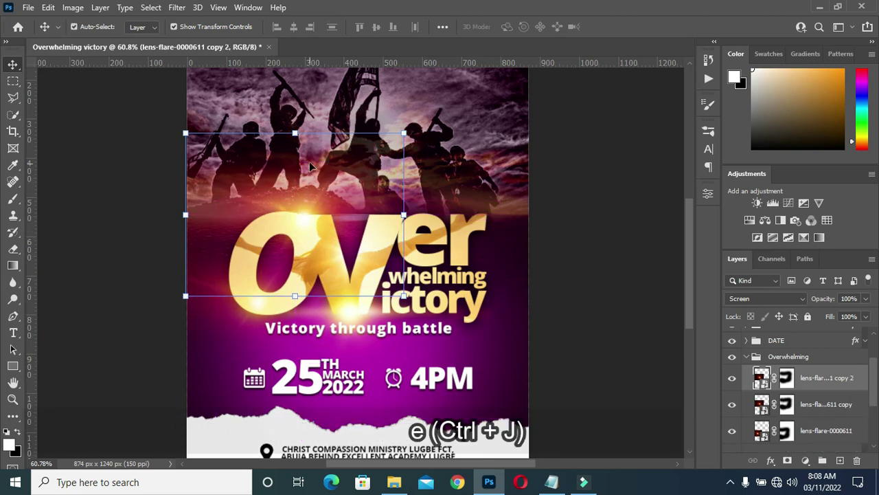
{"action": "key", "text": "ctrl+t"}
{"action": "left_click_drag", "start_coordinate": [307, 221], "coordinate": [477, 216]}
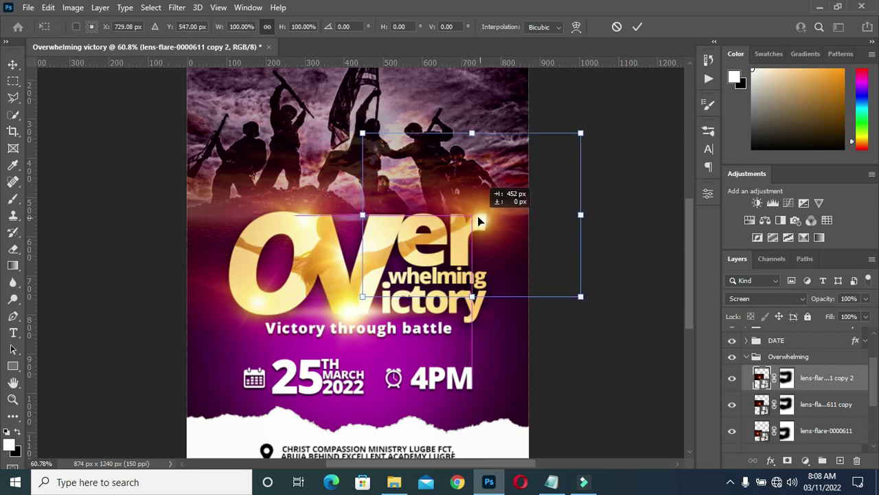
{"action": "left_click", "coordinate": [638, 27]}
Paint black with a 250px brush on the copy's mask to hide the flare over the soldiers
{"action": "key", "text": "d"}
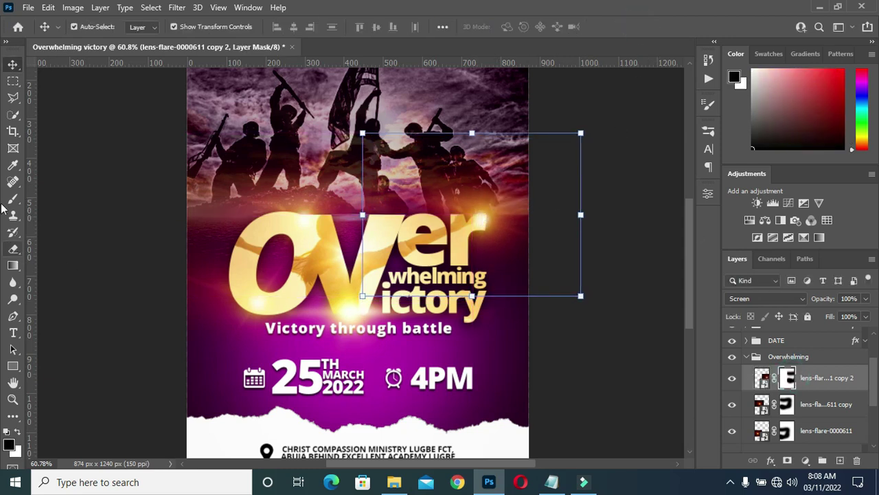
{"action": "left_click", "coordinate": [12, 199]}
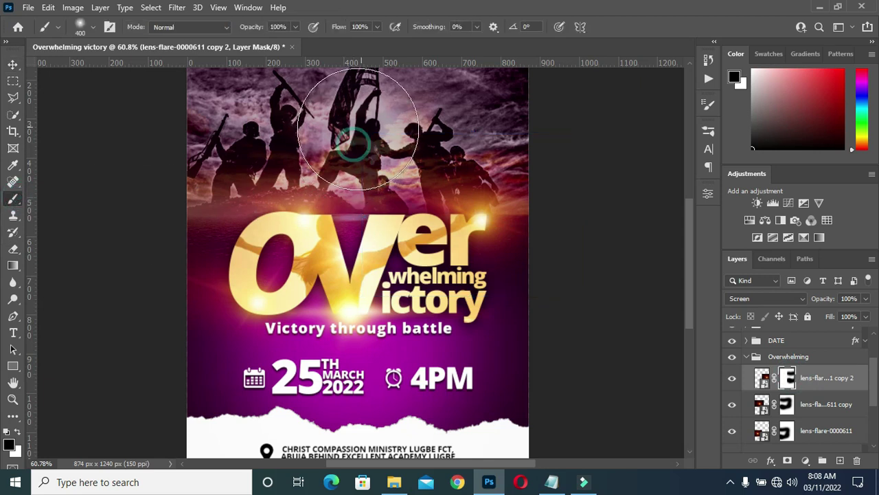
{"action": "key", "text": "bracketleft"}
{"action": "key", "text": "bracketleft"}
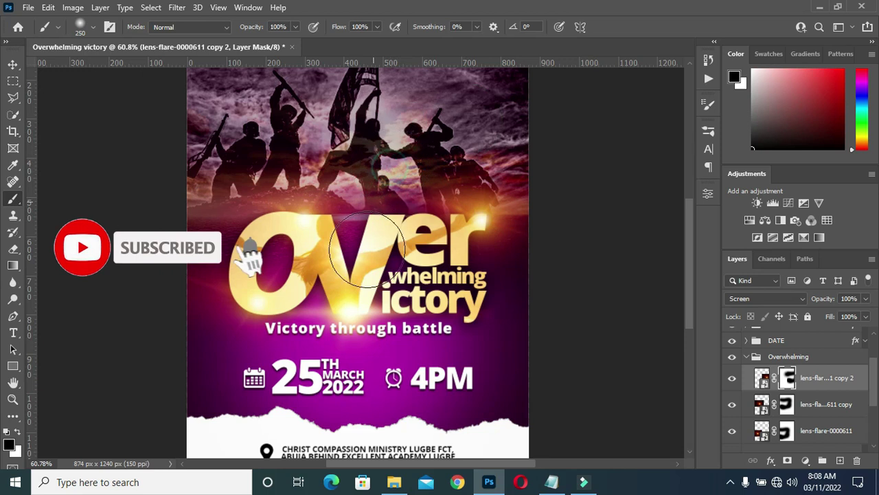
{"action": "left_click", "coordinate": [174, 160]}
{"action": "left_click_drag", "start_coordinate": [240, 138], "coordinate": [252, 145]}
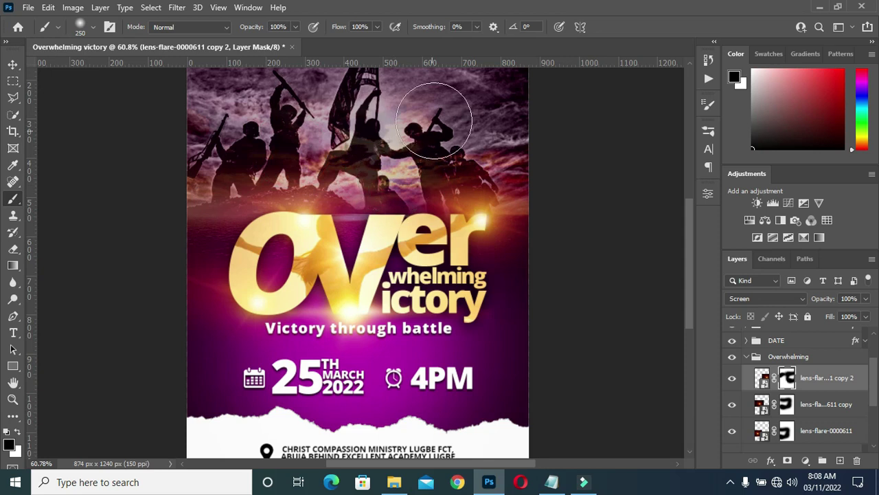
Scale lens-flare-0000611 copy 2 down to 74.87% over the title's 'er'
{"action": "left_click", "coordinate": [13, 63]}
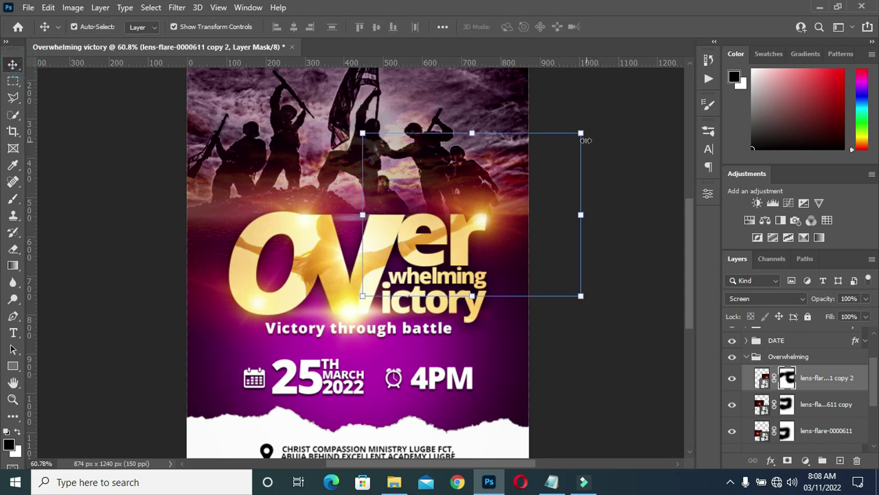
{"action": "mouse_move", "coordinate": [585, 140]}
{"action": "left_mouse_down"}
{"action": "mouse_move", "coordinate": [555, 166]}
{"action": "mouse_move", "coordinate": [526, 173]}
{"action": "left_mouse_up"}
{"action": "left_click_drag", "start_coordinate": [461, 233], "coordinate": [479, 220]}
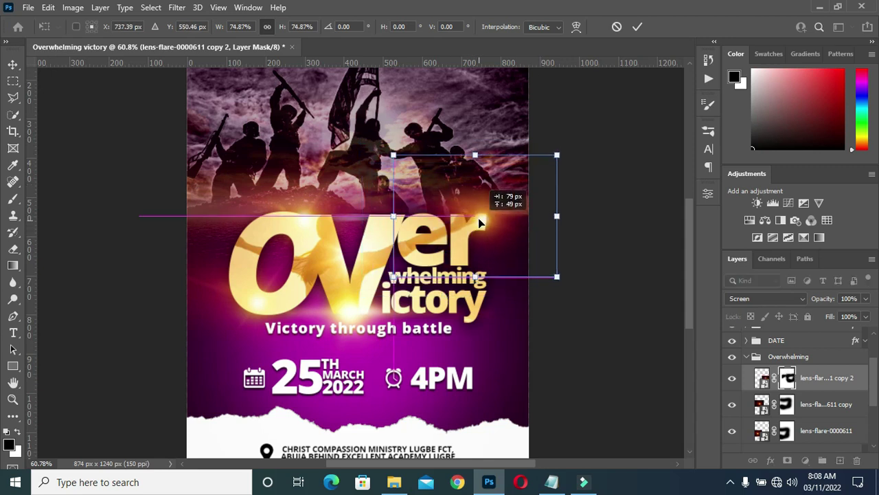
{"action": "left_click", "coordinate": [629, 90]}
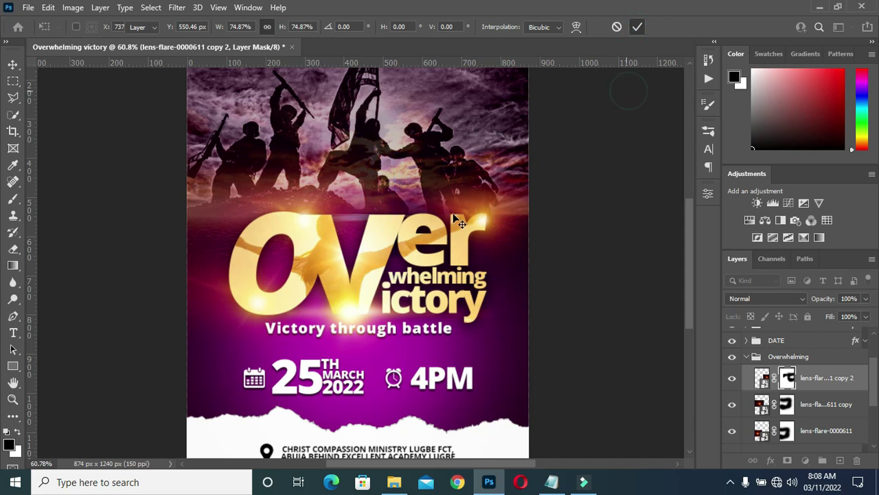
Move the flare light layer into the Overwhelming group
{"action": "scroll", "coordinate": [412, 254], "scroll_direction": "down", "scroll_amount": 2}
{"action": "scroll", "coordinate": [364, 285], "scroll_direction": "down", "scroll_amount": 2}
{"action": "scroll", "coordinate": [357, 289], "scroll_direction": "up", "scroll_amount": 1}
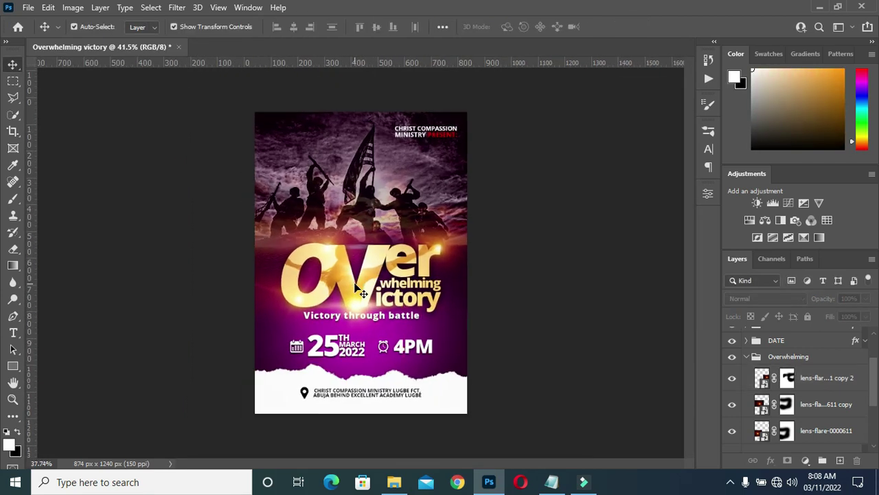
{"action": "scroll", "coordinate": [361, 294], "scroll_direction": "down", "scroll_amount": 1}
{"action": "scroll", "coordinate": [368, 278], "scroll_direction": "up", "scroll_amount": 2}
{"action": "scroll", "coordinate": [368, 282], "scroll_direction": "down", "scroll_amount": 2}
{"action": "scroll", "coordinate": [357, 302], "scroll_direction": "up", "scroll_amount": 1}
{"action": "scroll", "coordinate": [352, 302], "scroll_direction": "down", "scroll_amount": 1}
{"action": "scroll", "coordinate": [350, 309], "scroll_direction": "up", "scroll_amount": 2}
{"action": "scroll", "coordinate": [349, 316], "scroll_direction": "up", "scroll_amount": 1}
{"action": "scroll", "coordinate": [348, 319], "scroll_direction": "down", "scroll_amount": 1}
{"action": "scroll", "coordinate": [347, 328], "scroll_direction": "down", "scroll_amount": 2}
{"action": "scroll", "coordinate": [347, 327], "scroll_direction": "up", "scroll_amount": 1}
{"action": "scroll", "coordinate": [349, 326], "scroll_direction": "down", "scroll_amount": 1}
{"action": "scroll", "coordinate": [352, 323], "scroll_direction": "up", "scroll_amount": 2}
{"action": "scroll", "coordinate": [356, 321], "scroll_direction": "up", "scroll_amount": 2}
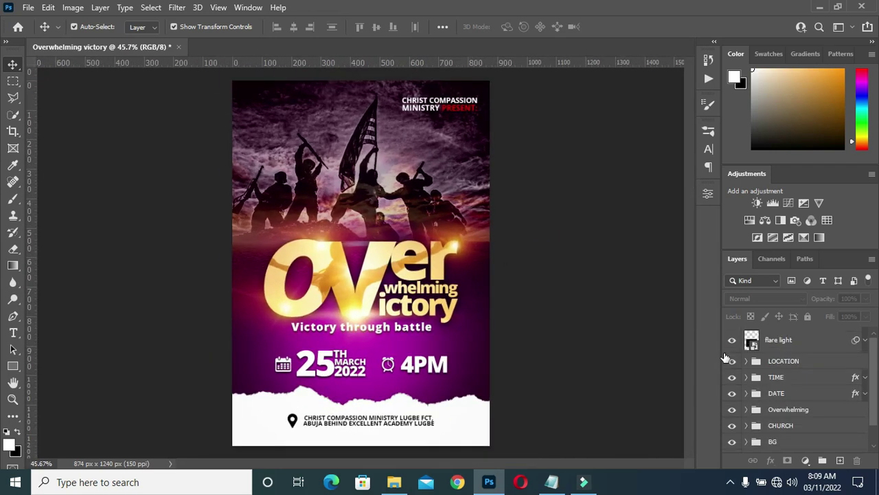
{"action": "left_click", "coordinate": [746, 409]}
{"action": "left_click", "coordinate": [785, 341]}
{"action": "left_click_drag", "start_coordinate": [785, 342], "coordinate": [789, 416]}
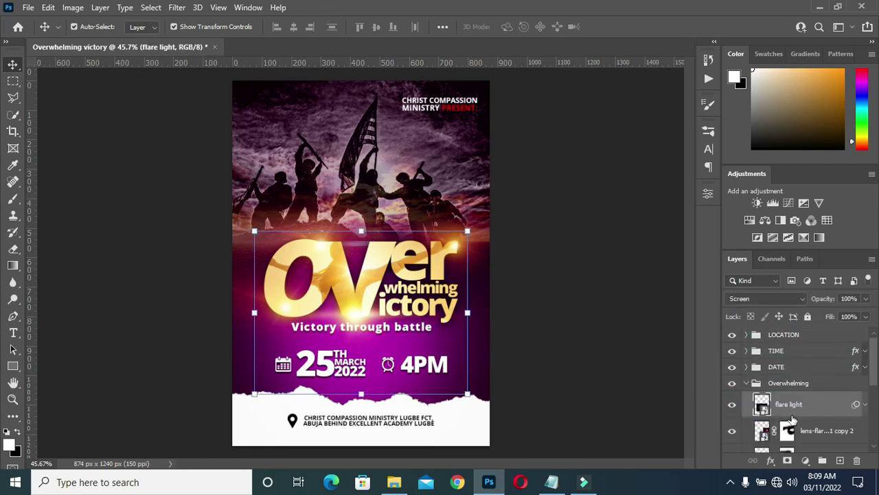
Stamp all visible layers into a merged Layer 2 at the top of the stack
{"action": "left_click", "coordinate": [746, 383]}
{"action": "left_click", "coordinate": [644, 375]}
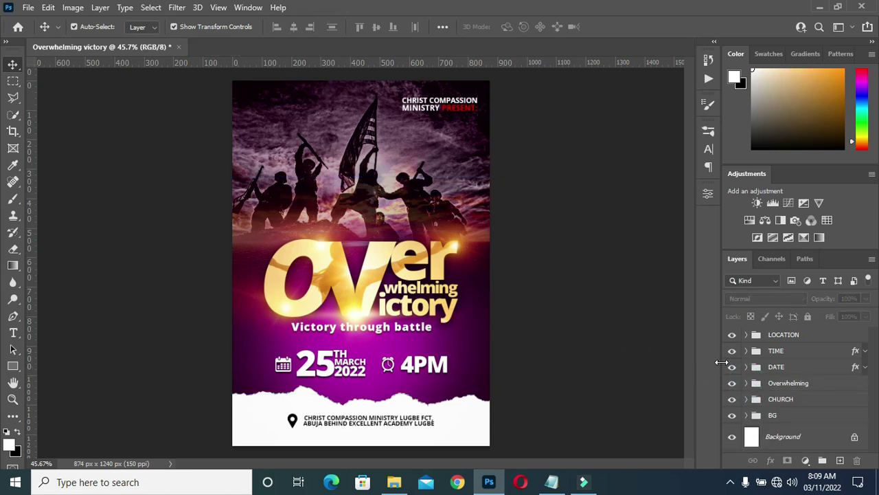
{"action": "key", "text": "ctrl+shift+alt+e"}
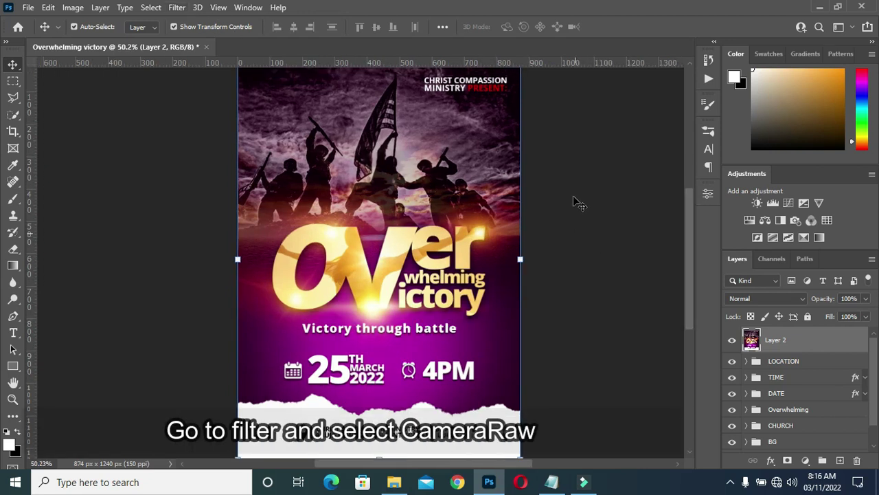
In the Camera Raw Filter, set Temperature -12, Tint +5 and Contrast +26
{"action": "left_click", "coordinate": [178, 8]}
{"action": "left_click", "coordinate": [210, 103]}
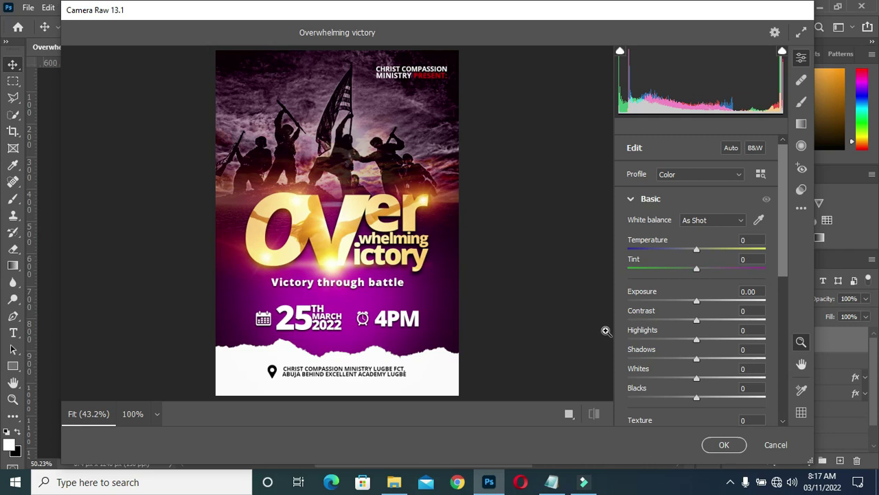
{"action": "left_click", "coordinate": [753, 239]}
{"action": "type", "text": "12"}
{"action": "key", "text": "Tab"}
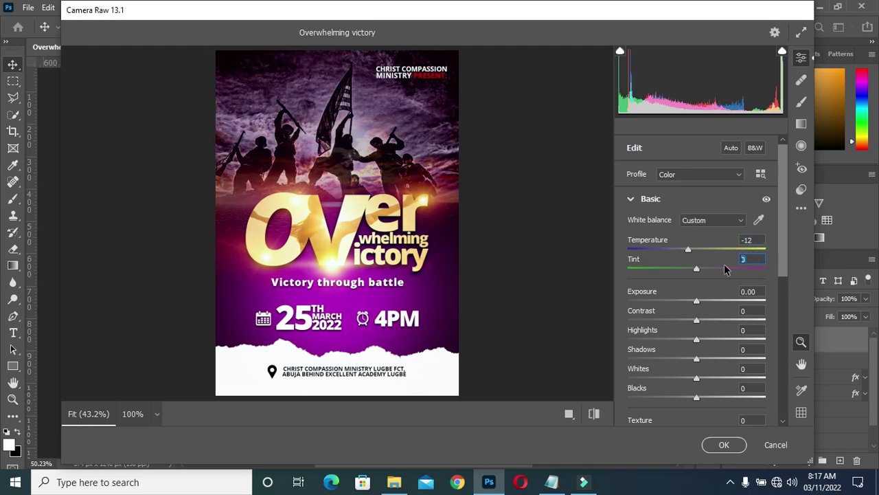
{"action": "type", "text": "5"}
{"action": "left_click", "coordinate": [753, 310]}
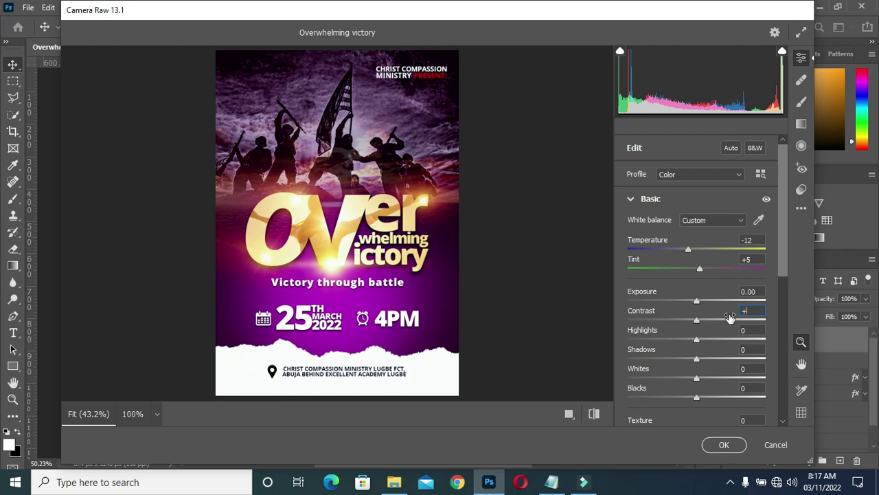
{"action": "type", "text": "26"}
Set Clarity +15, Dehaze +18, Vibrance +7 and Saturation +15, then apply the grade
{"action": "scroll", "coordinate": [736, 322], "scroll_direction": "down", "scroll_amount": 2}
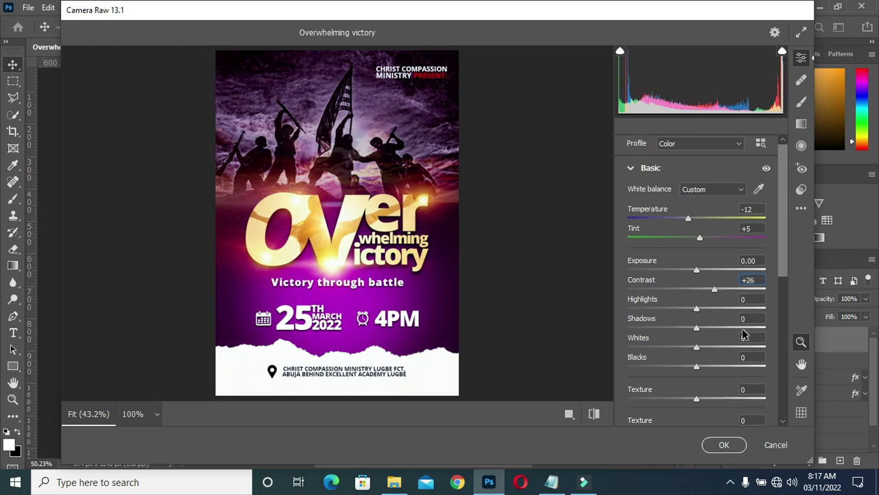
{"action": "scroll", "coordinate": [747, 301], "scroll_direction": "down", "scroll_amount": 1}
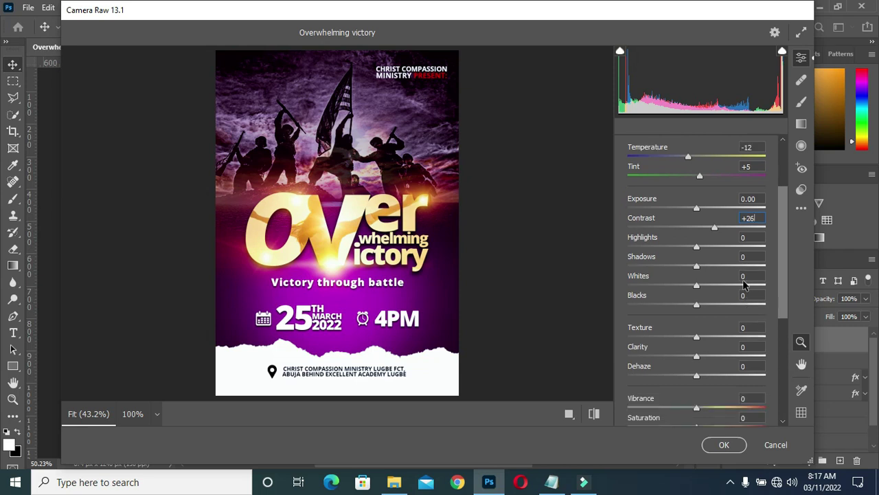
{"action": "left_click", "coordinate": [751, 347]}
{"action": "type", "text": "+15"}
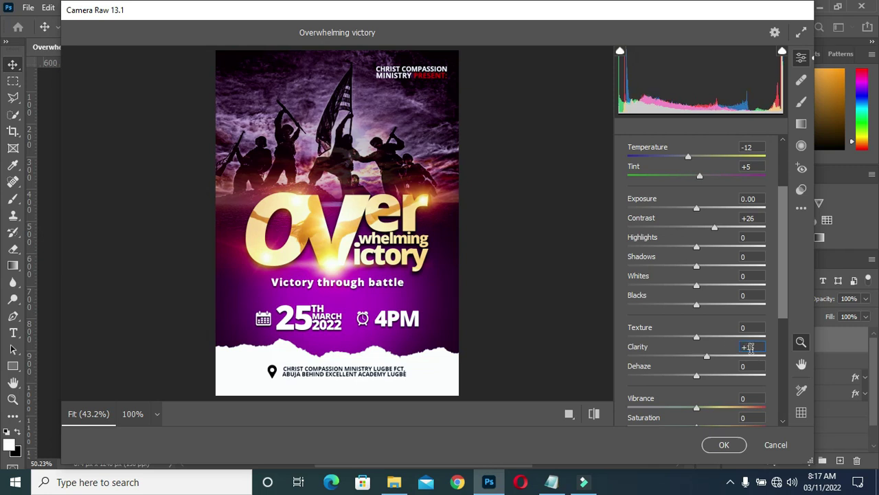
{"action": "left_click", "coordinate": [749, 365]}
{"action": "type", "text": "+18"}
{"action": "scroll", "coordinate": [750, 383], "scroll_direction": "down", "scroll_amount": 1}
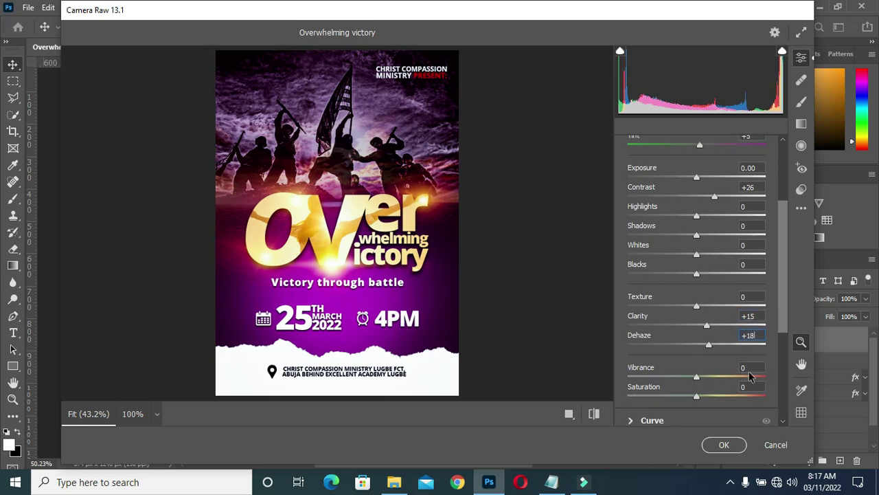
{"action": "left_click", "coordinate": [748, 367]}
{"action": "left_click", "coordinate": [742, 386]}
{"action": "type", "text": "+15"}
{"action": "key", "text": "Return"}
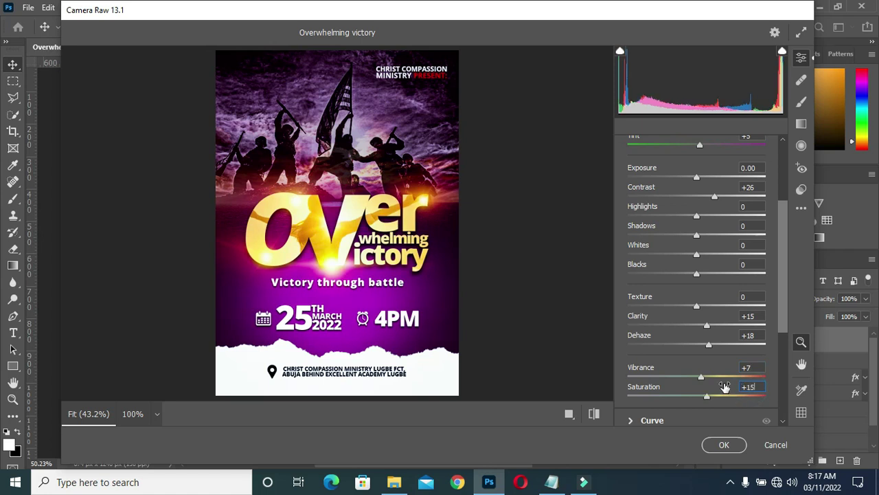
{"action": "left_click", "coordinate": [722, 445]}
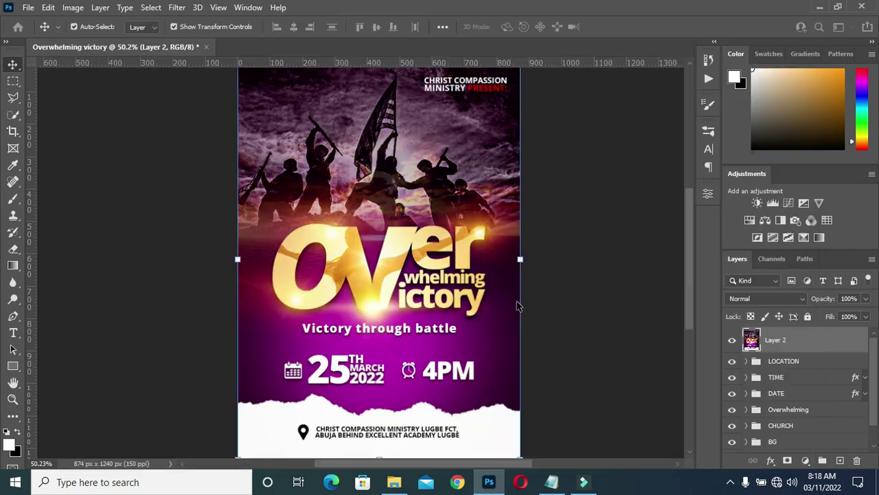
{"action": "scroll", "coordinate": [309, 271], "scroll_direction": "down", "scroll_amount": 3}
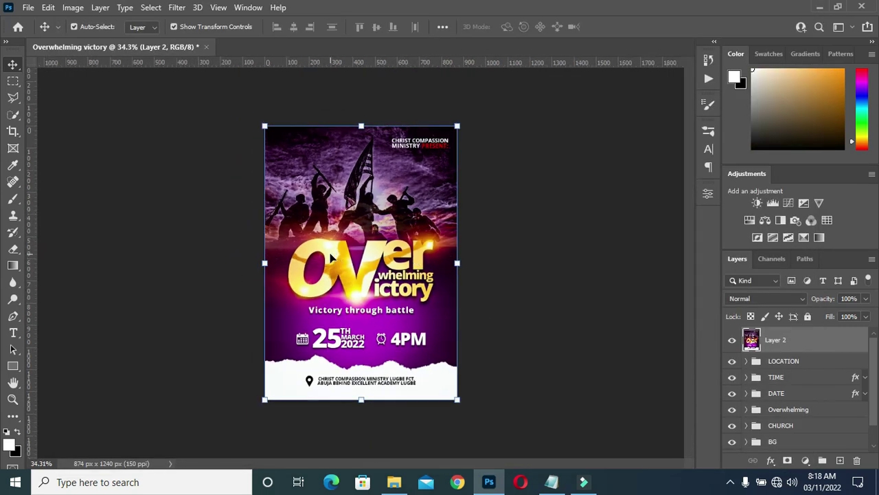
{"action": "scroll", "coordinate": [330, 254], "scroll_direction": "up", "scroll_amount": 2}
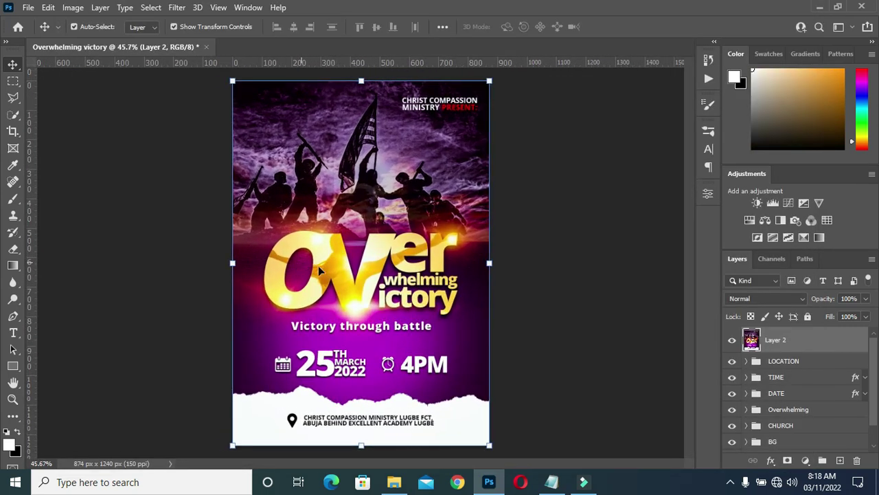
{"action": "left_click", "coordinate": [731, 339]}
{"action": "left_click", "coordinate": [731, 339]}
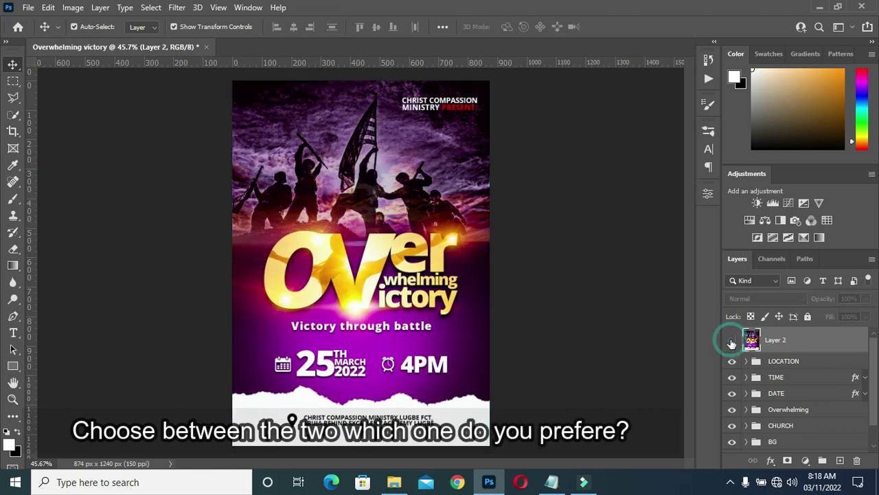
{"action": "left_click", "coordinate": [731, 339]}
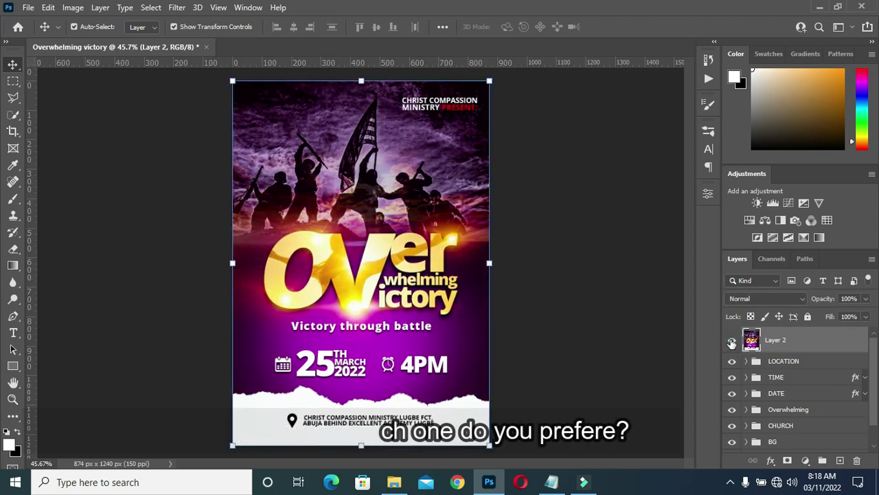
{"action": "left_click", "coordinate": [731, 339]}
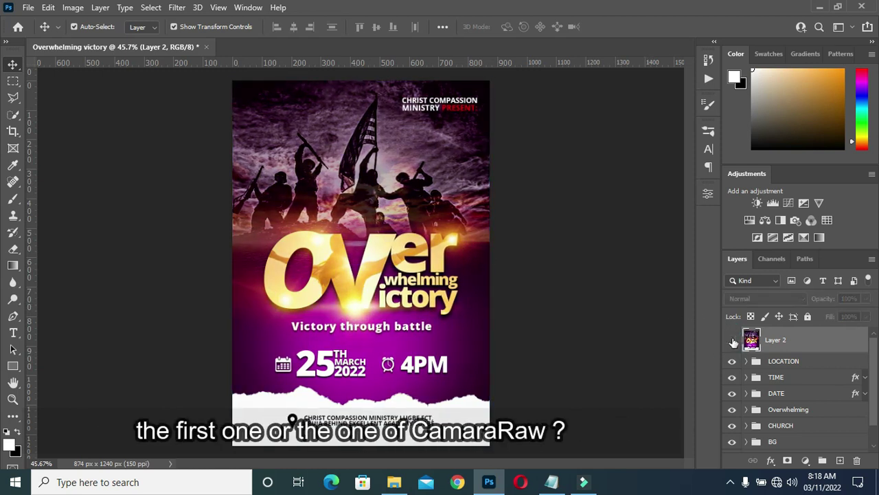
{"action": "left_click", "coordinate": [733, 340]}
{"action": "left_click", "coordinate": [732, 340]}
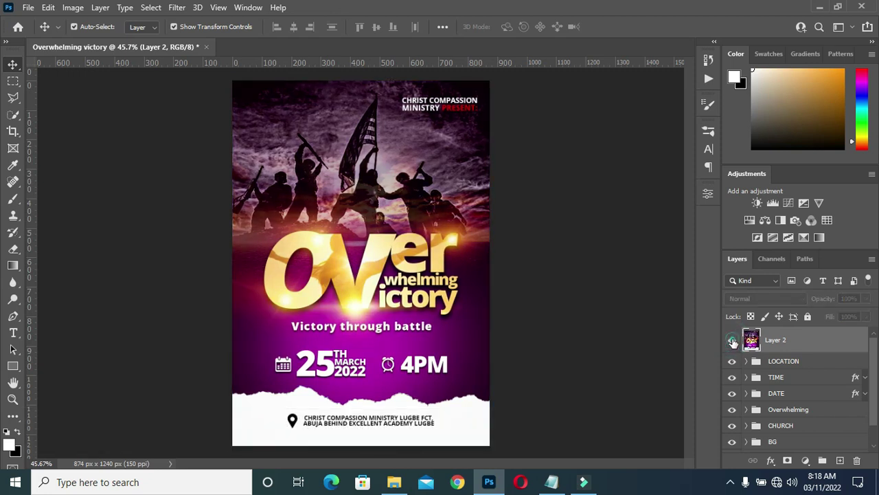
{"action": "left_click", "coordinate": [732, 340]}
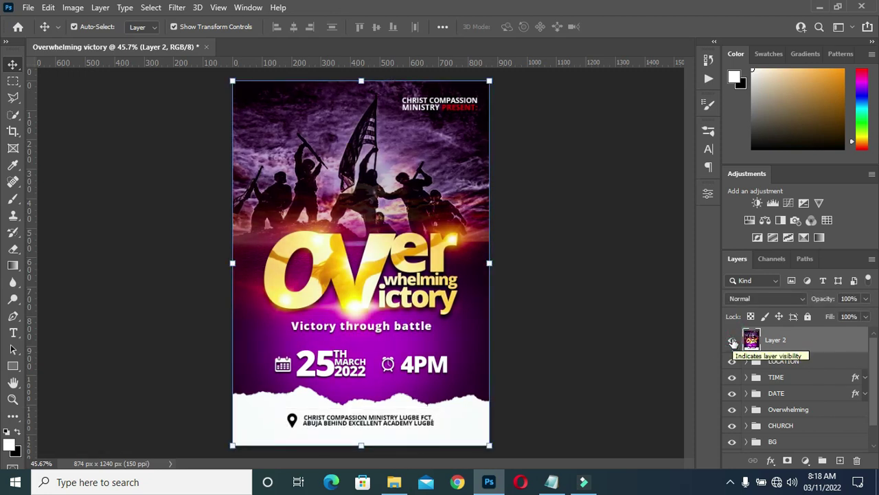